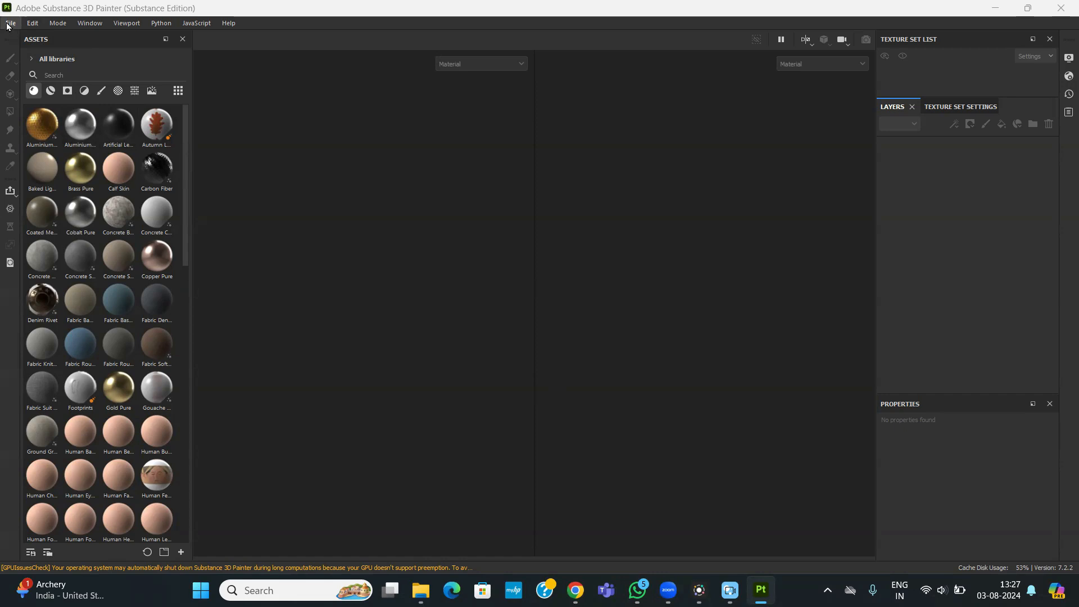
- Start a new project and select Tshirt_01.obj from the ToonGirl folder as its mesh file
{"action": "left_click", "coordinate": [9, 24]}
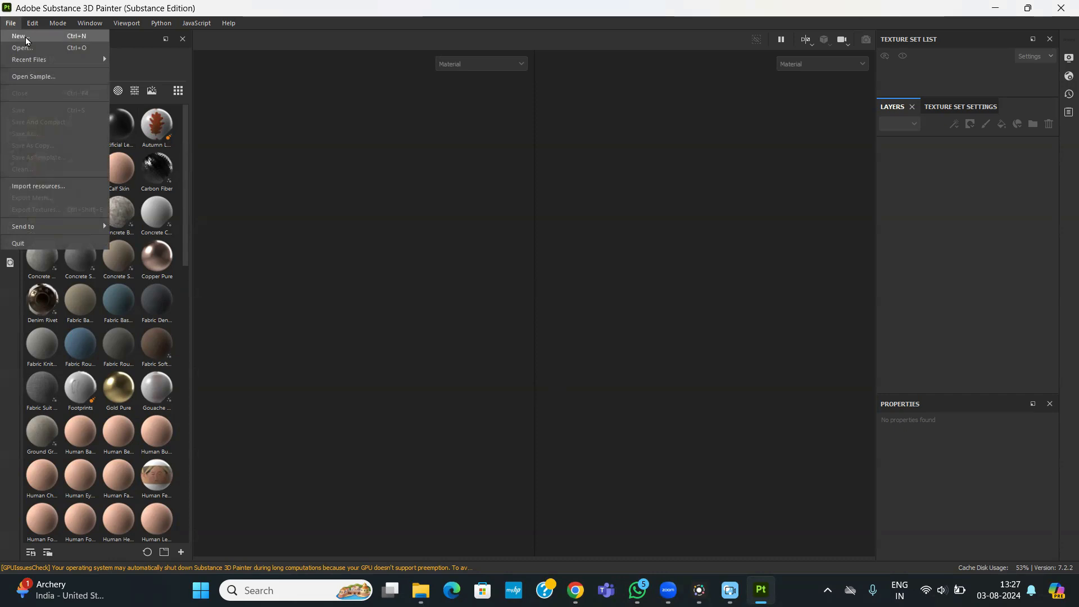
{"action": "left_click", "coordinate": [26, 38]}
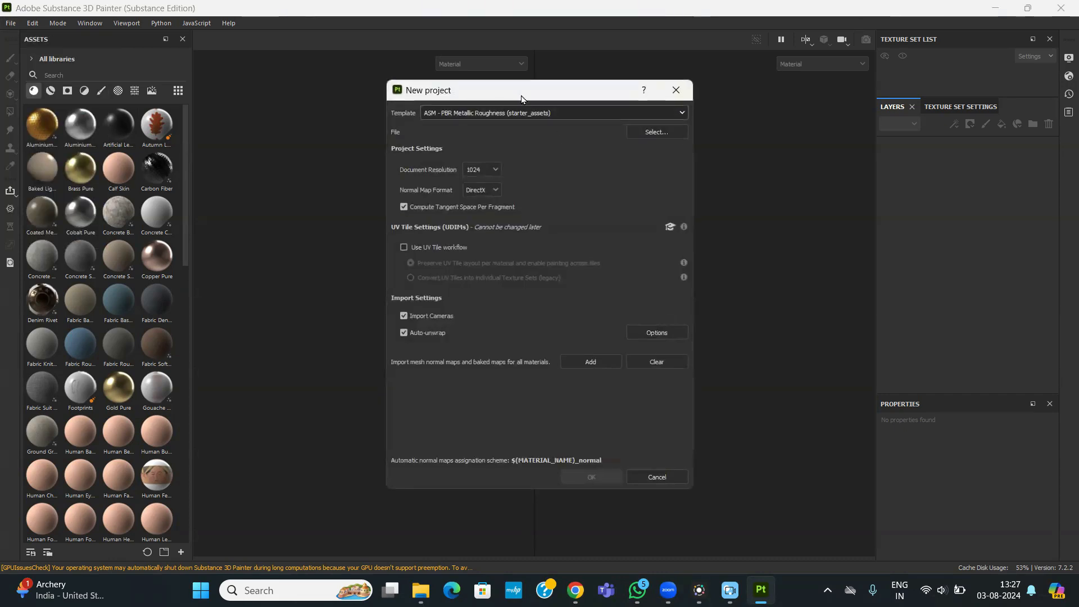
{"action": "left_click_drag", "start_coordinate": [465, 91], "coordinate": [407, 96]}
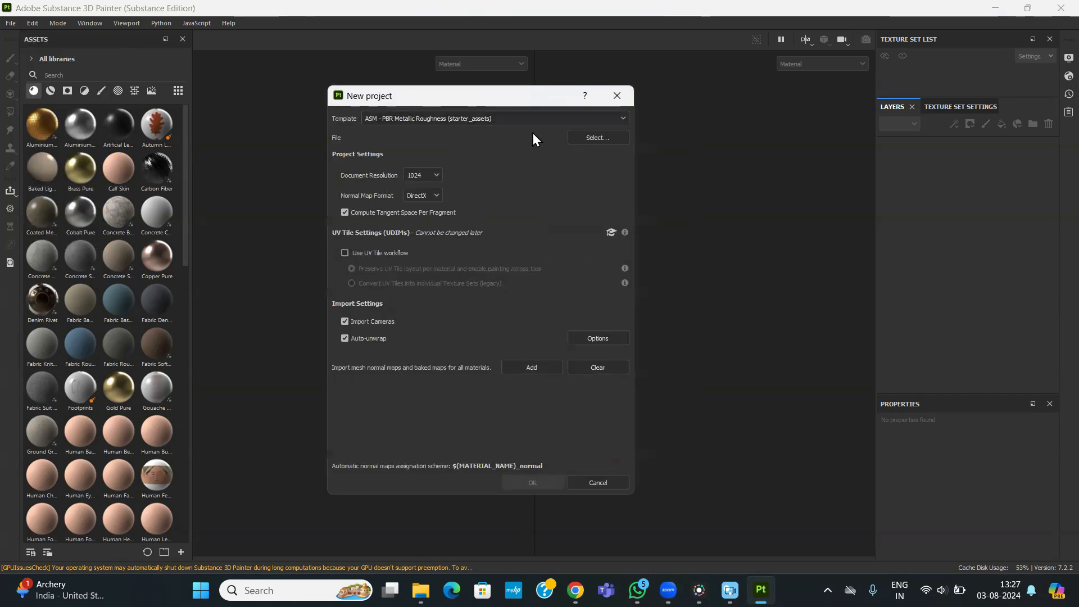
{"action": "left_click", "coordinate": [594, 140]}
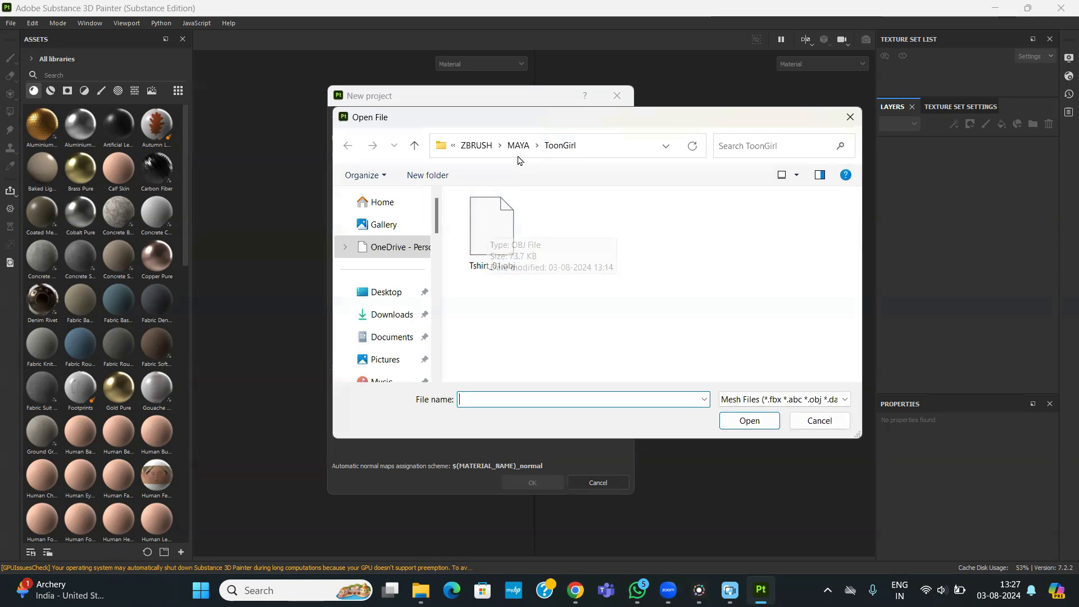
{"action": "left_click", "coordinate": [495, 241]}
{"action": "left_click", "coordinate": [748, 422]}
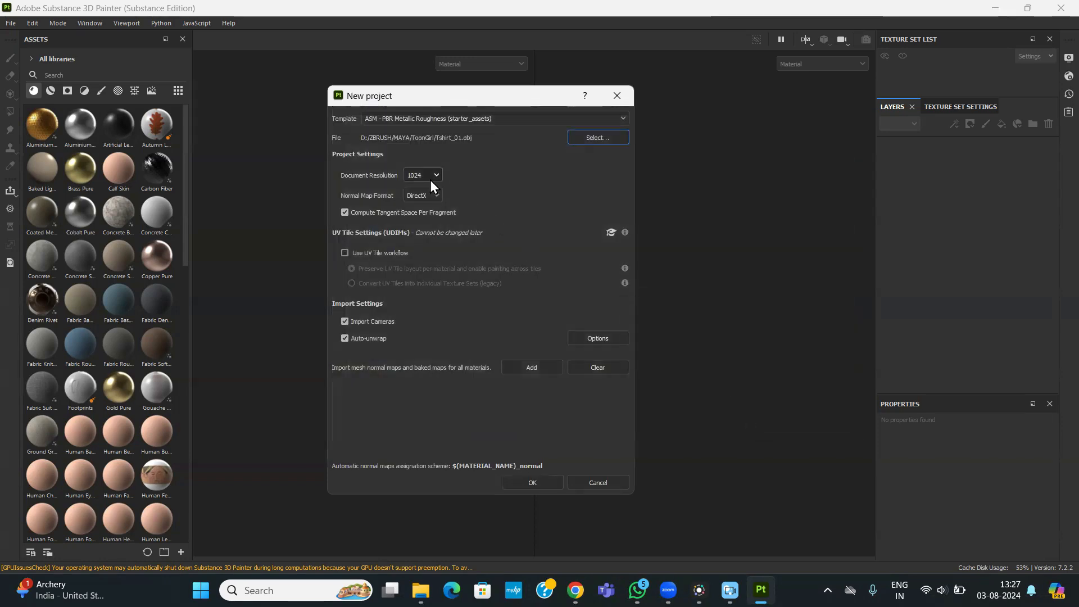
- Set the document resolution to 2048 and create the project
{"action": "left_click", "coordinate": [434, 174]}
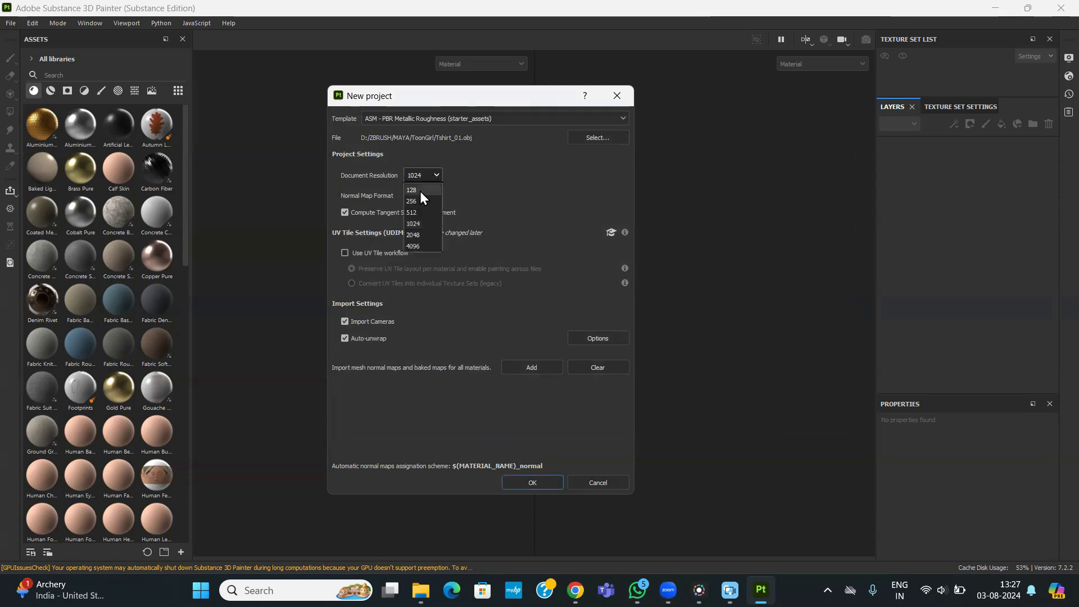
{"action": "left_click", "coordinate": [415, 235]}
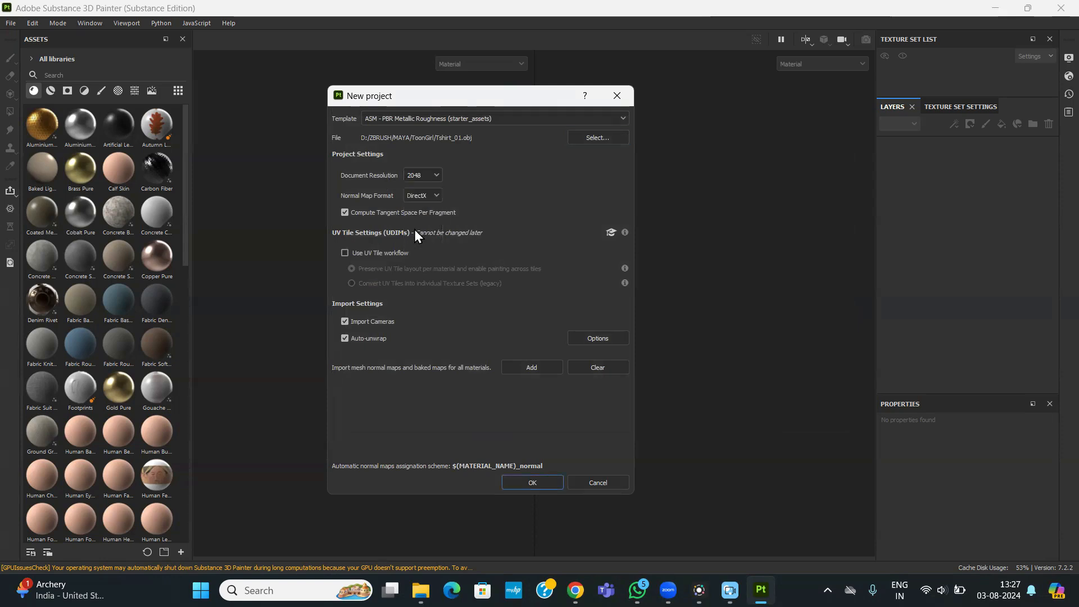
{"action": "left_click", "coordinate": [430, 174]}
{"action": "left_click", "coordinate": [431, 174]}
{"action": "left_click", "coordinate": [551, 484]}
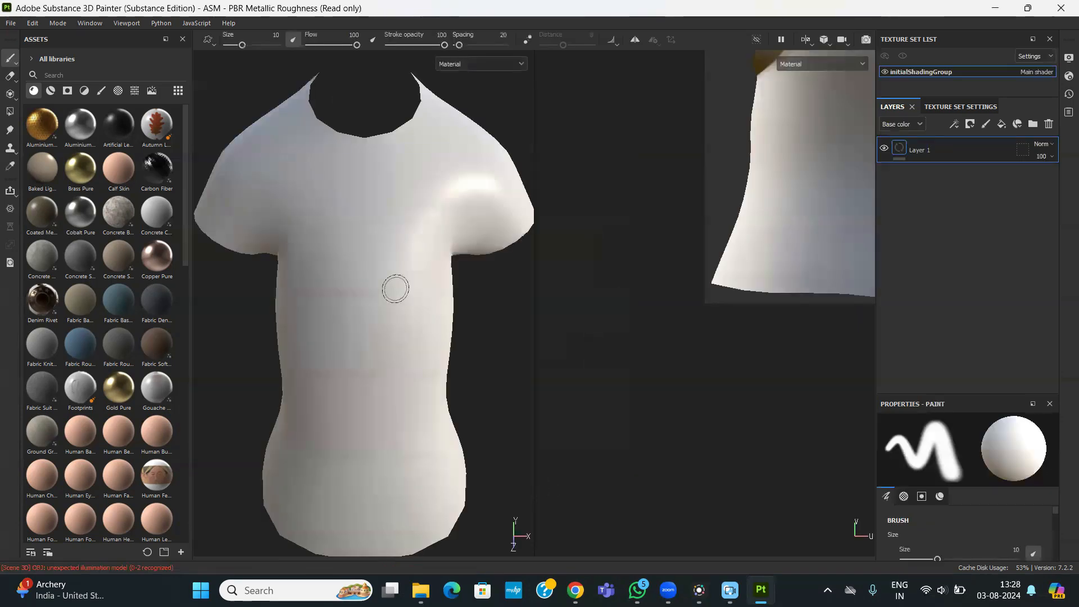
- Examine the whole T-shirt model in the 3D view and its UV layout in the 2D view
{"action": "scroll", "coordinate": [630, 353], "scroll_direction": "down", "scroll_amount": 5}
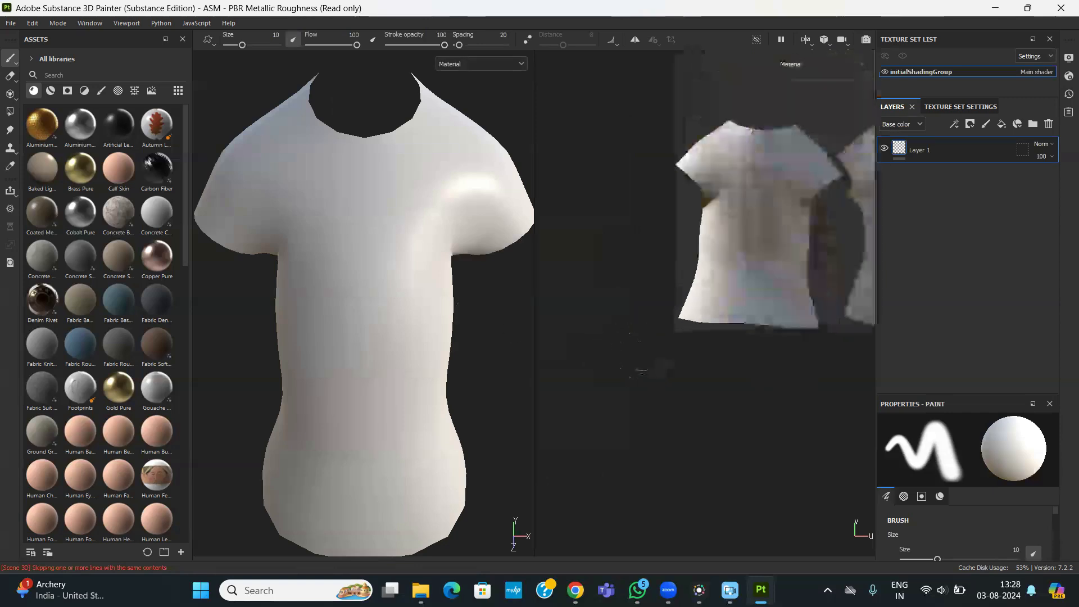
{"action": "scroll", "coordinate": [703, 369], "scroll_direction": "up", "scroll_amount": 3}
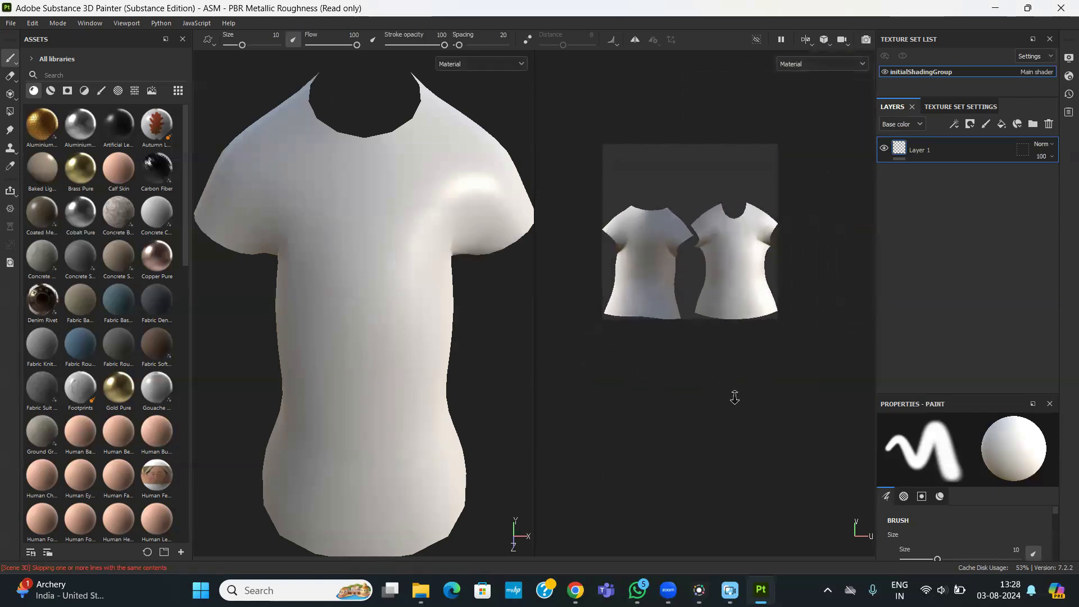
{"action": "scroll", "coordinate": [444, 371], "scroll_direction": "down", "scroll_amount": 3}
{"action": "left_click_drag", "start_coordinate": [445, 371], "coordinate": [487, 339], "text": "alt"}
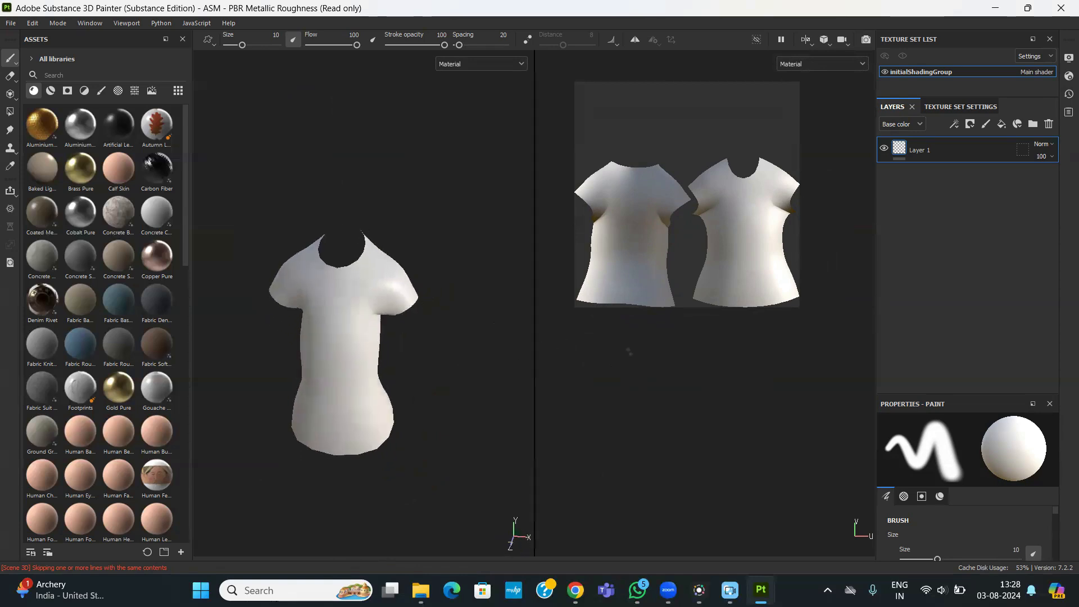
{"action": "scroll", "coordinate": [684, 343], "scroll_direction": "up", "scroll_amount": 2}
{"action": "middle_click_drag", "start_coordinate": [694, 299], "coordinate": [692, 369], "text": "alt"}
{"action": "right_click_drag", "start_coordinate": [692, 369], "coordinate": [723, 385], "text": "alt"}
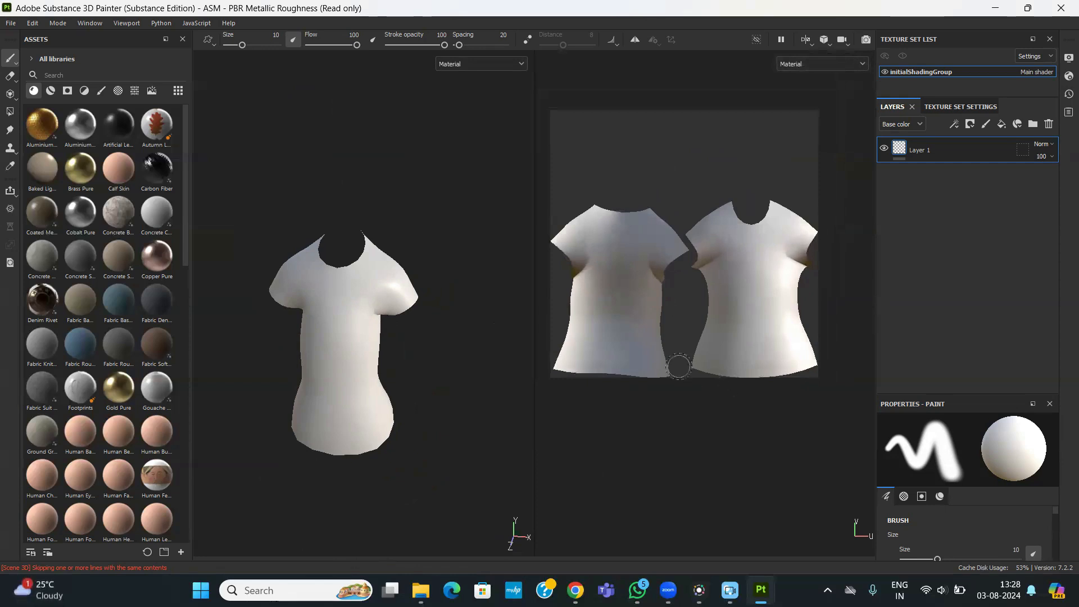
- Show the viewport as 2D only, then change it to 3D only and frame the T-shirt closer
{"action": "left_click", "coordinate": [804, 39]}
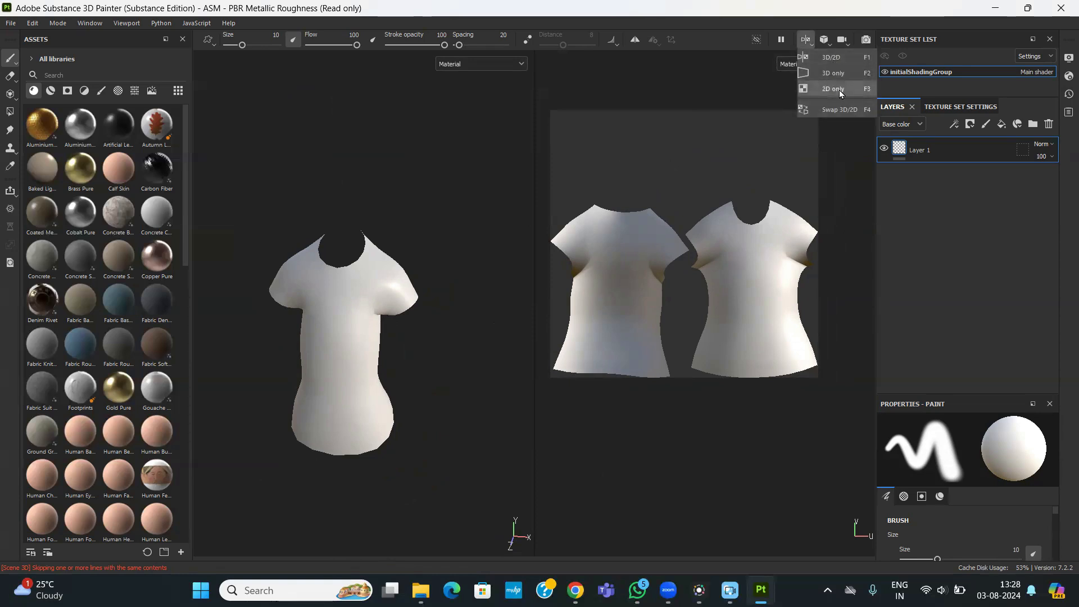
{"action": "left_click", "coordinate": [376, 212]}
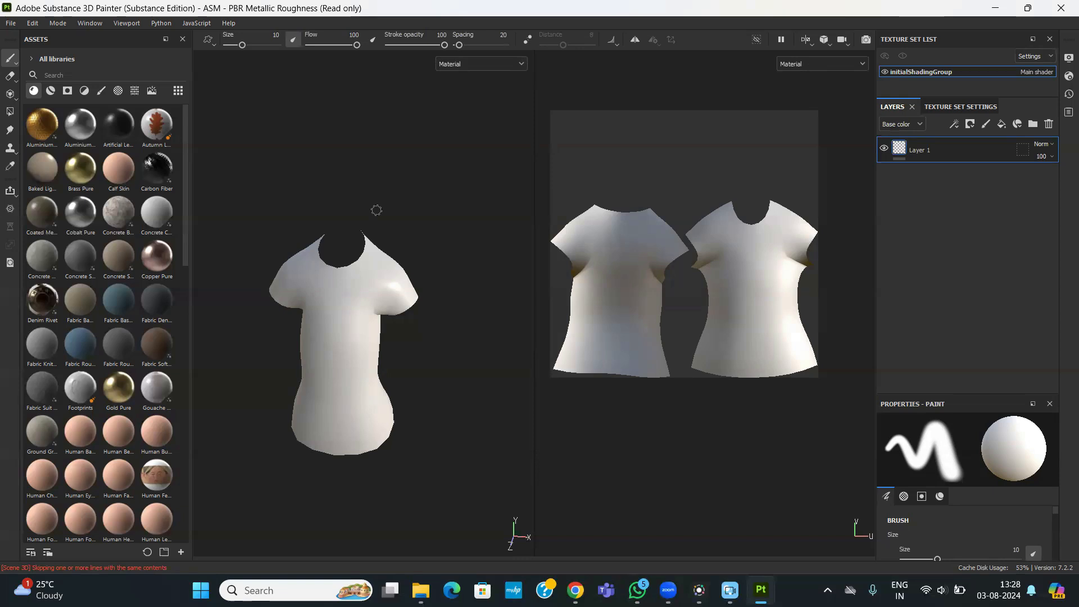
{"action": "left_click", "coordinate": [809, 40]}
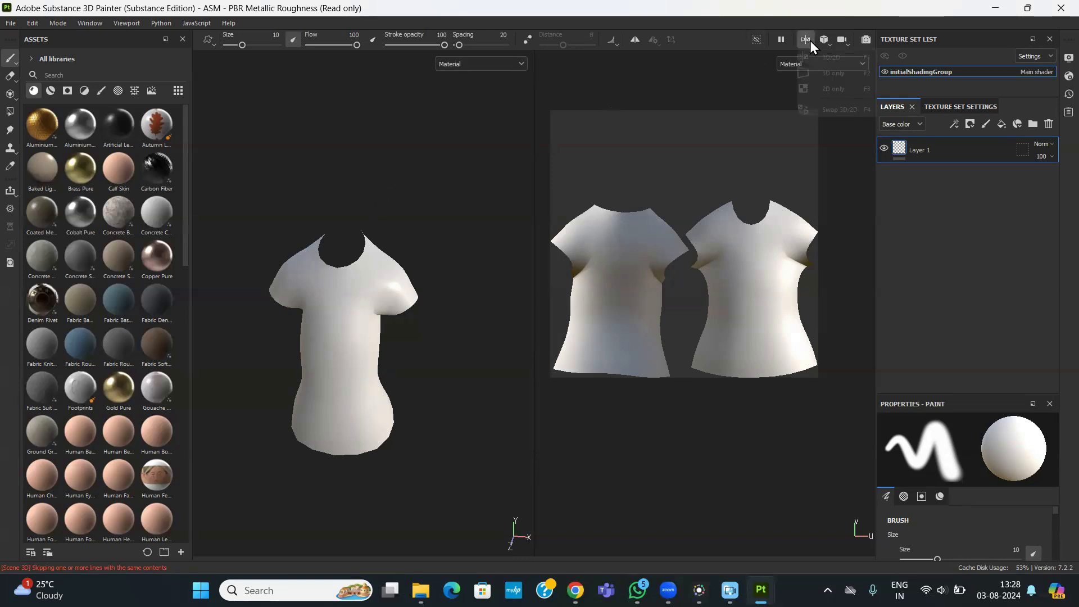
{"action": "left_click", "coordinate": [831, 91]}
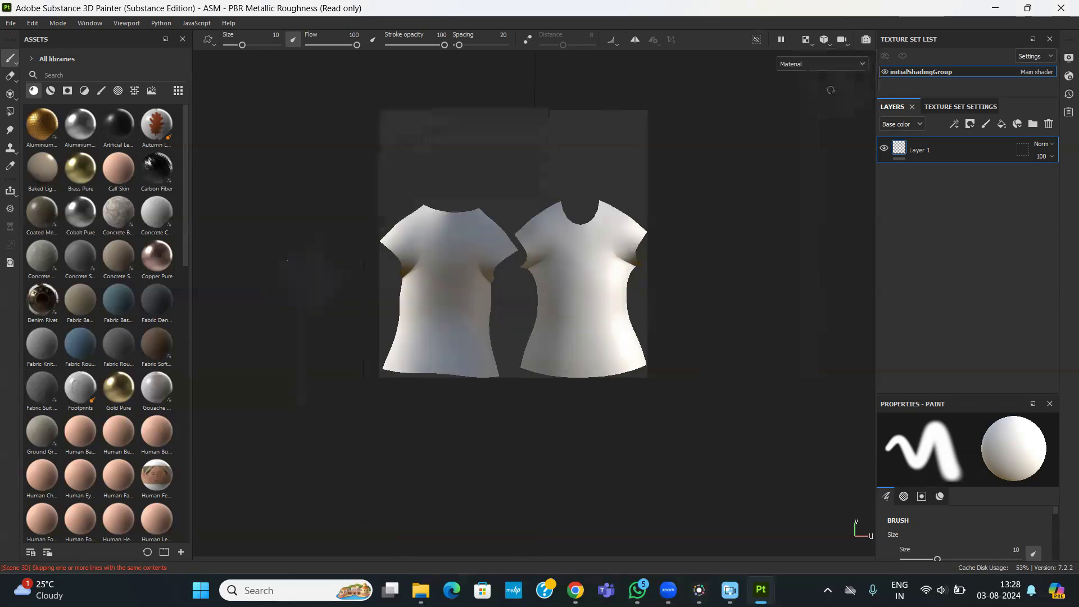
{"action": "left_click", "coordinate": [803, 41]}
{"action": "left_click", "coordinate": [825, 71]}
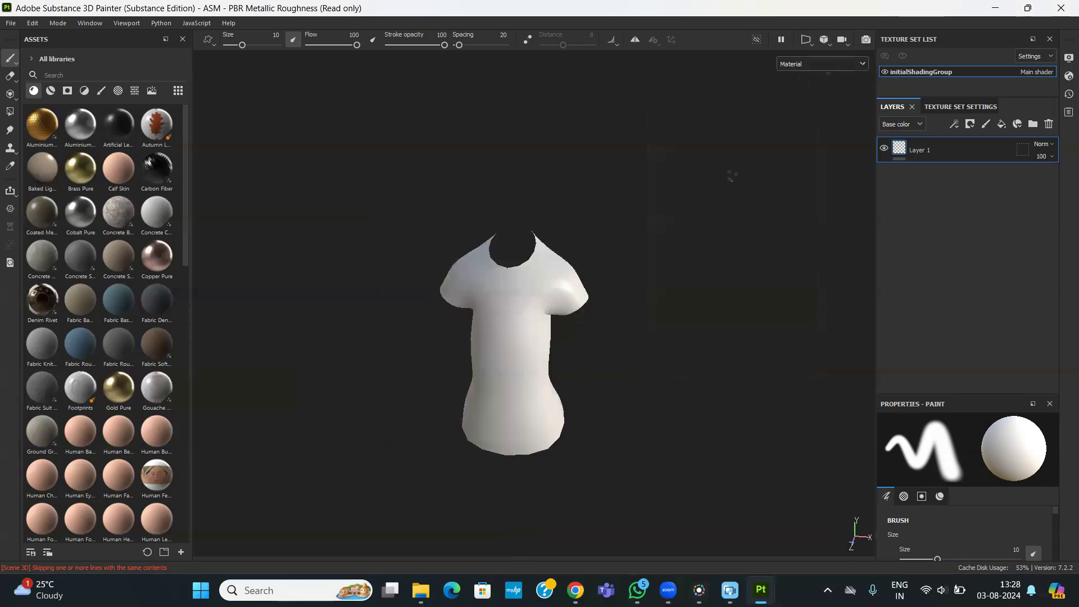
{"action": "left_click_drag", "start_coordinate": [598, 390], "coordinate": [631, 358], "text": "alt"}
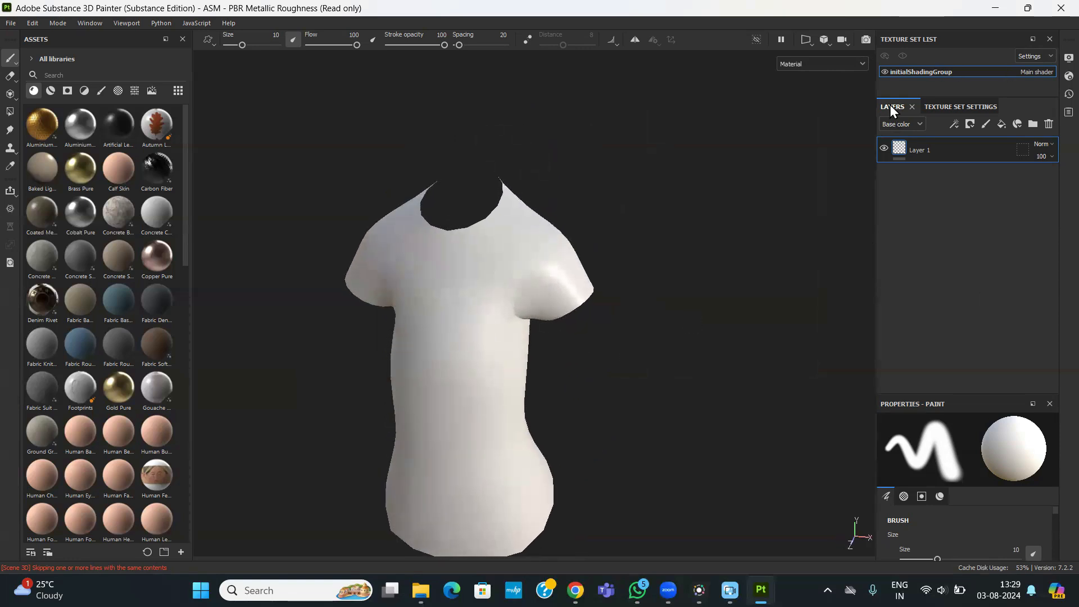
- Open mesh map baking for the texture set, set the output size to 2048 and exclude the ID map
{"action": "left_click", "coordinate": [946, 106]}
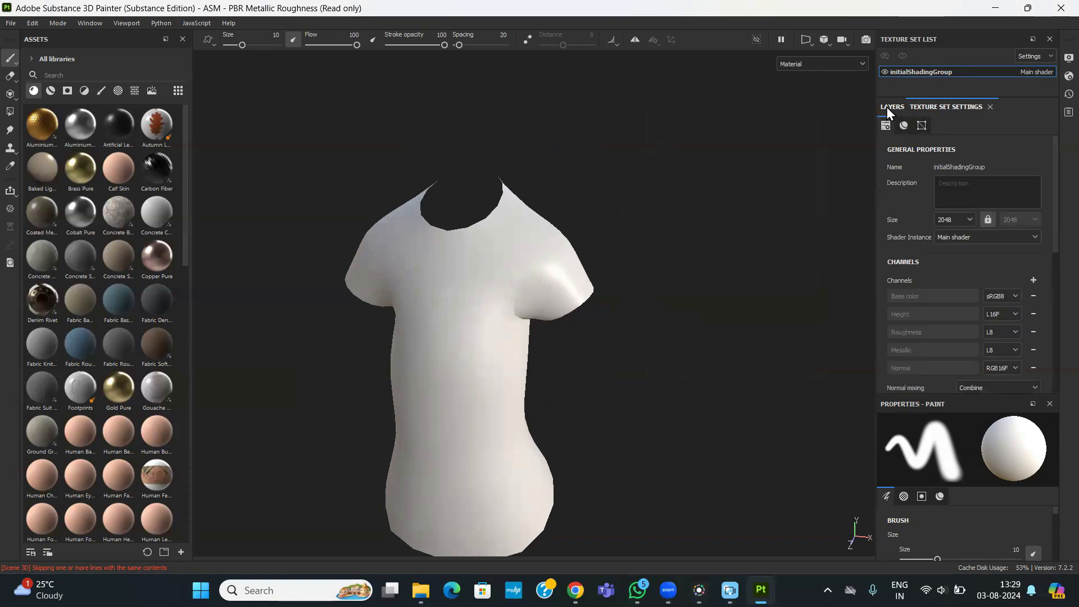
{"action": "left_click", "coordinate": [891, 106]}
{"action": "left_click", "coordinate": [935, 106]}
{"action": "scroll", "coordinate": [961, 253], "scroll_direction": "down", "scroll_amount": 10}
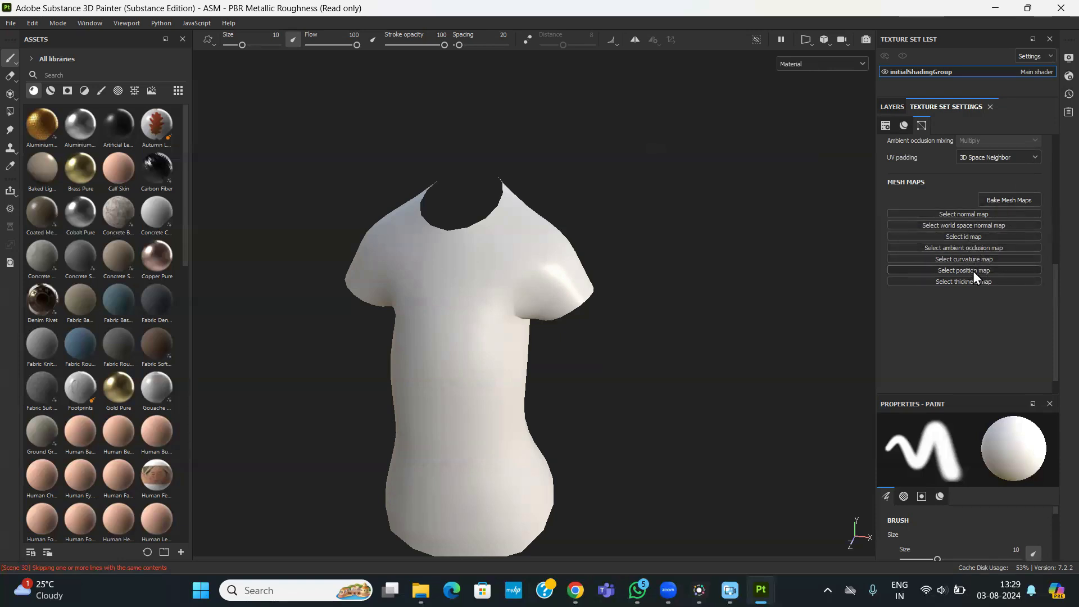
{"action": "left_click", "coordinate": [1020, 200]}
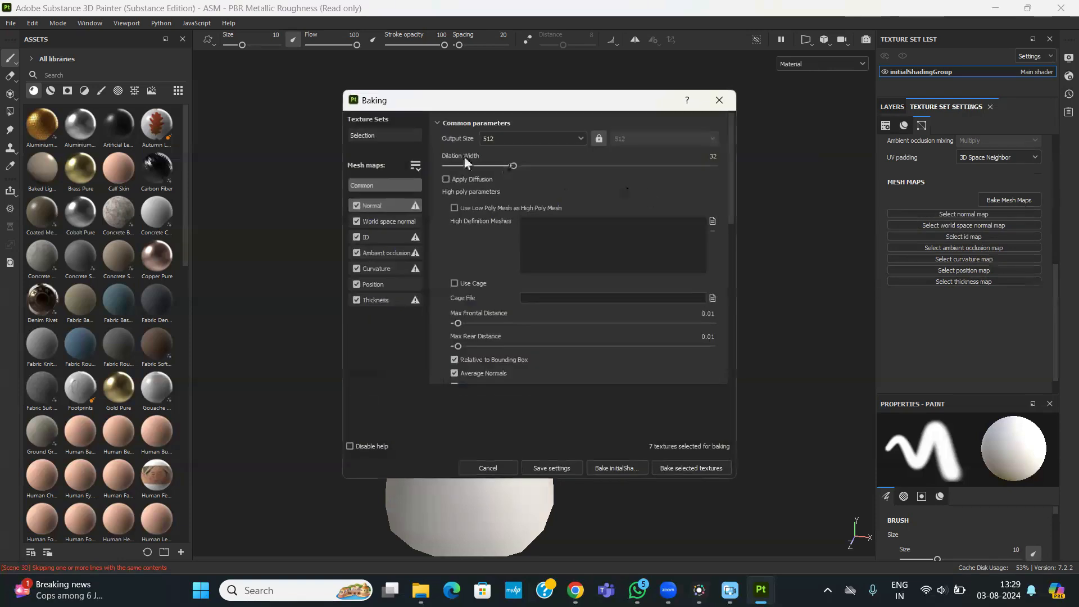
{"action": "left_click", "coordinate": [548, 139]}
{"action": "left_click", "coordinate": [492, 225]}
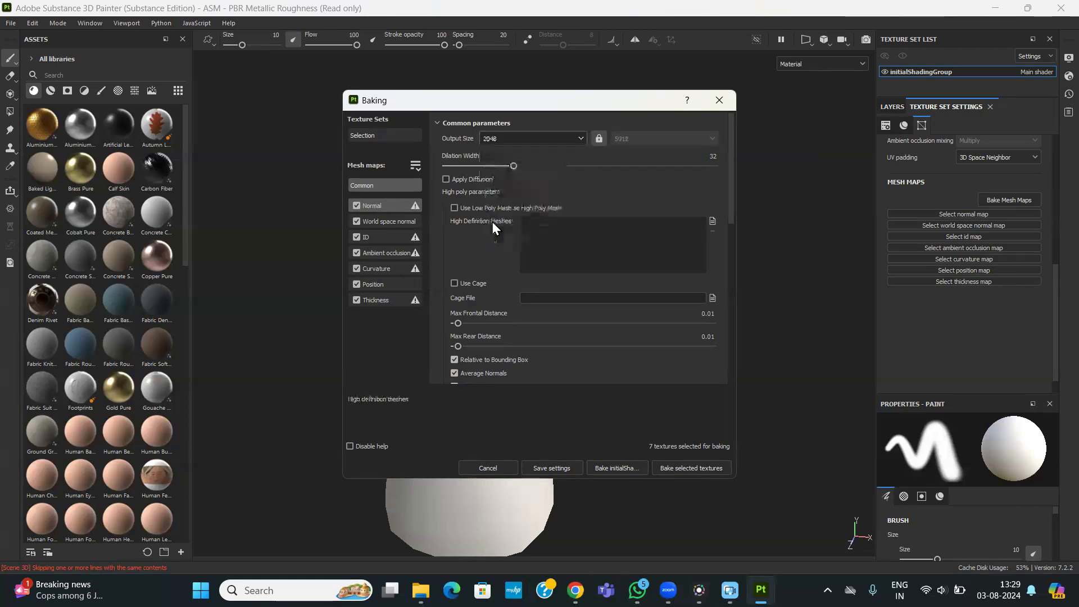
{"action": "left_click", "coordinate": [356, 236]}
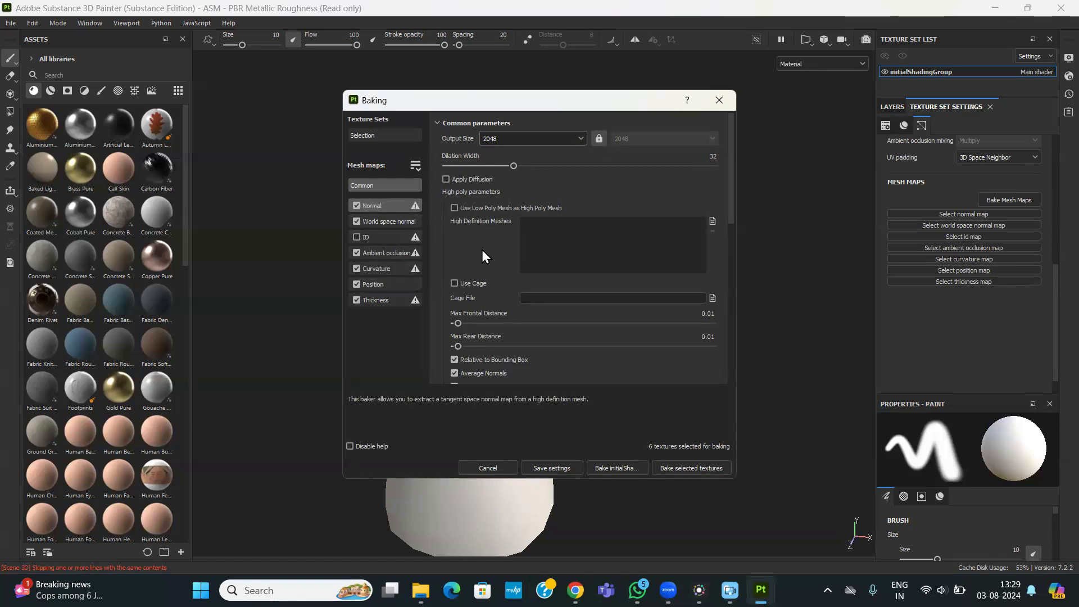
- Set the baking secondary rays to 89 for ambient occlusion and 66 for curvature
{"action": "left_click", "coordinate": [376, 207]}
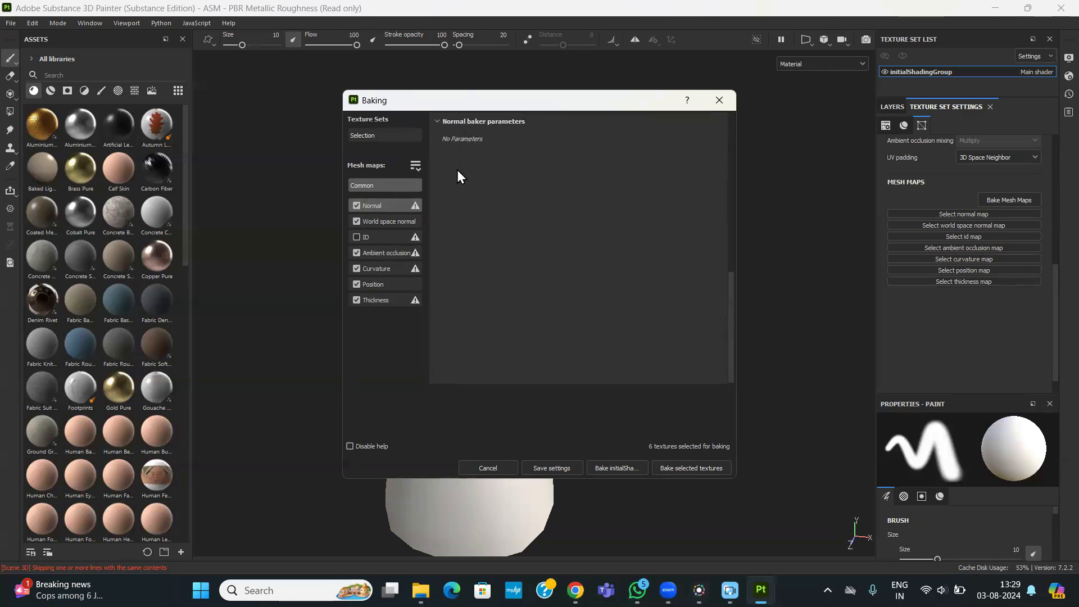
{"action": "left_click", "coordinate": [387, 221]}
{"action": "left_click", "coordinate": [382, 253]}
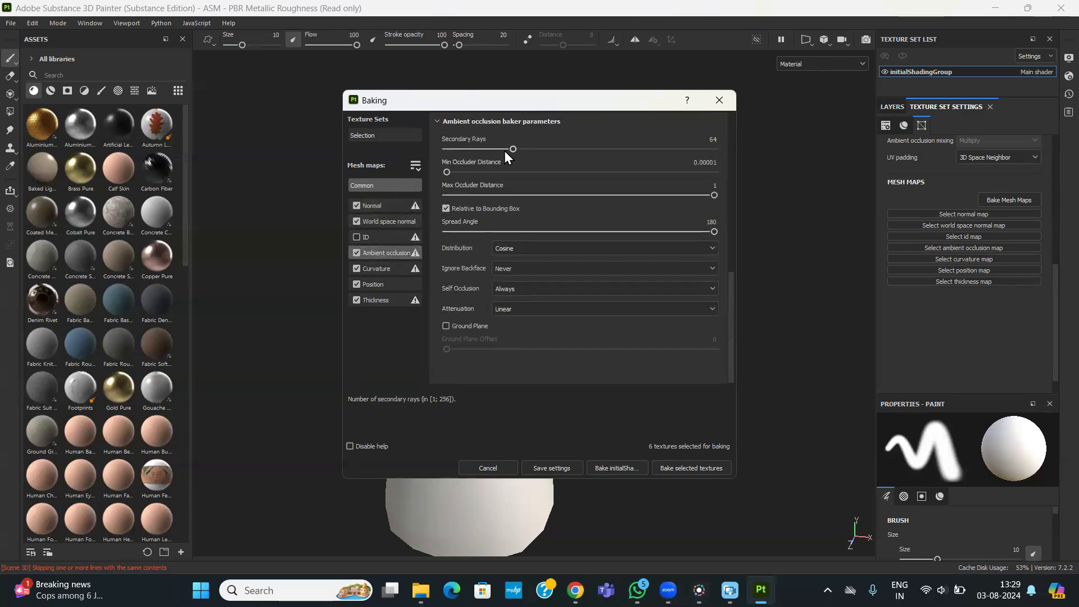
{"action": "left_click_drag", "start_coordinate": [513, 148], "coordinate": [538, 152]}
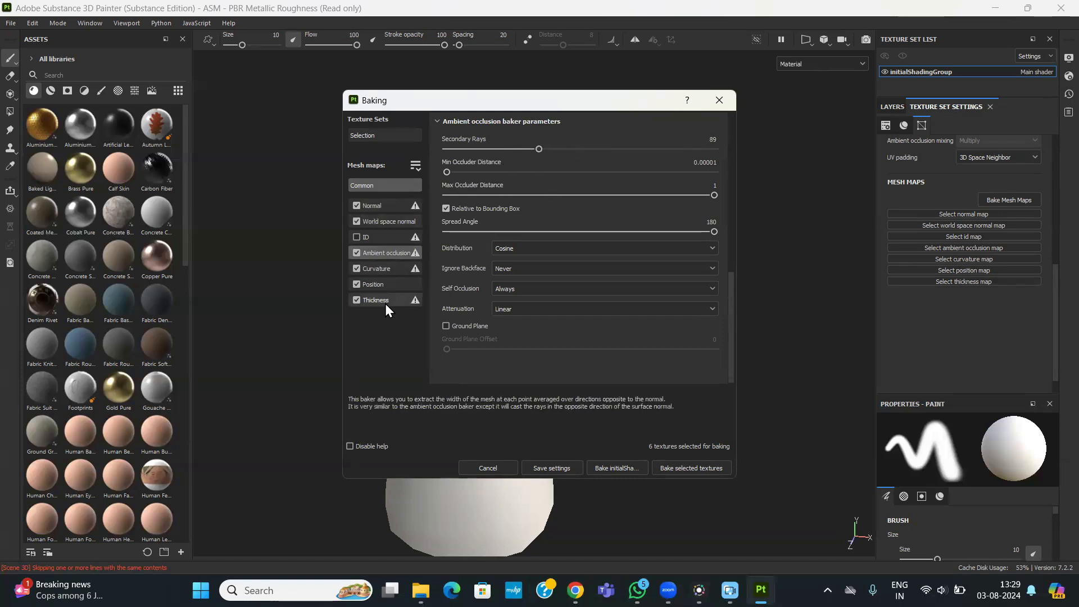
{"action": "left_click", "coordinate": [372, 270]}
{"action": "left_click_drag", "start_coordinate": [477, 163], "coordinate": [514, 170]}
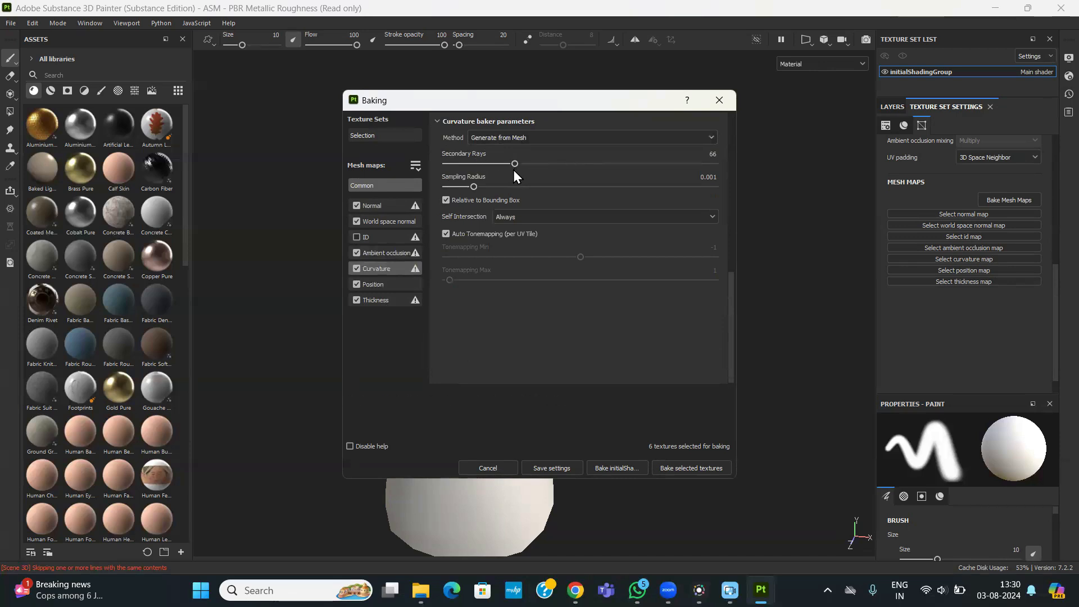
- Set the thickness map's secondary rays to 89 and bake the selected mesh maps
{"action": "left_click", "coordinate": [377, 282]}
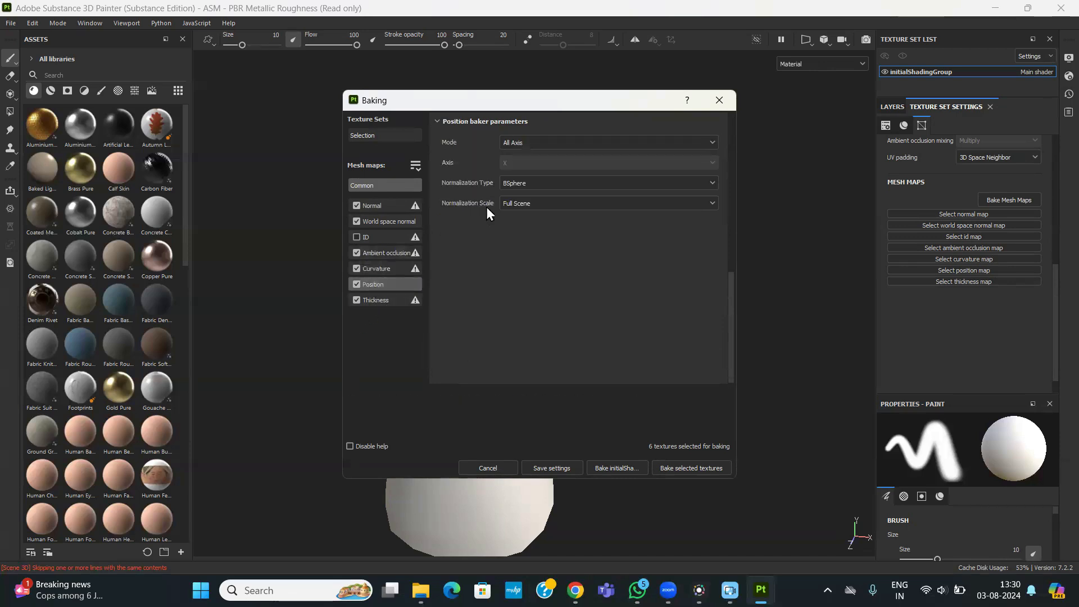
{"action": "left_click", "coordinate": [374, 301]}
{"action": "left_click_drag", "start_coordinate": [515, 148], "coordinate": [539, 149]}
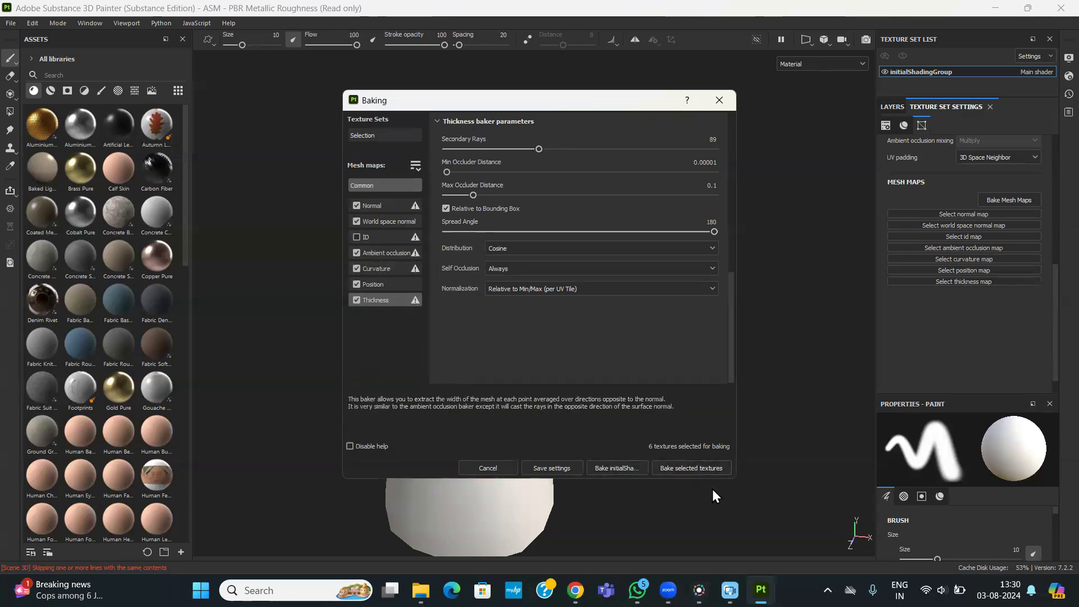
{"action": "left_click", "coordinate": [683, 469]}
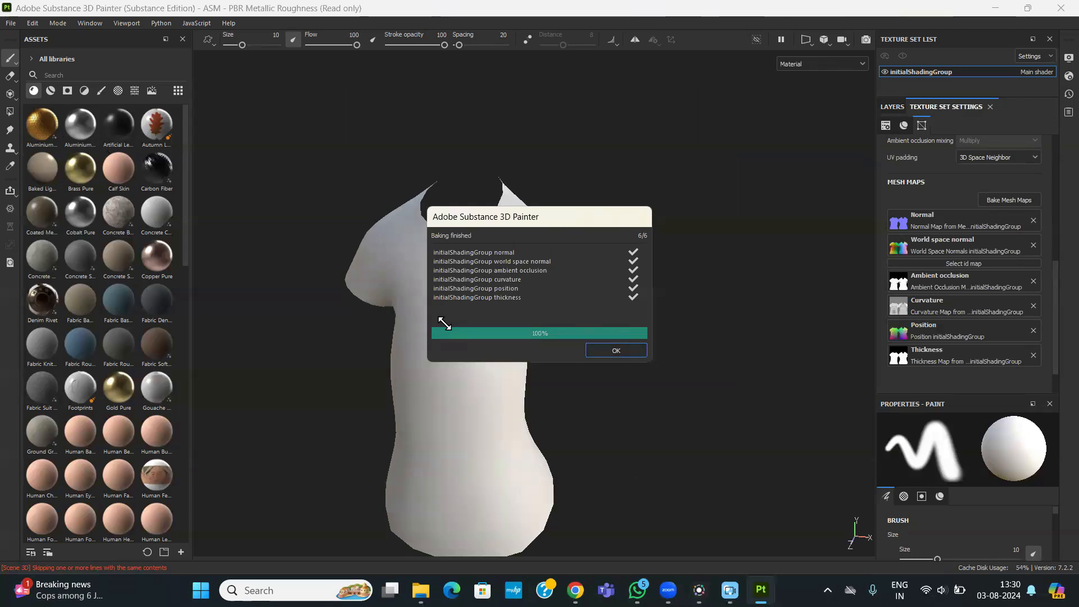
{"action": "left_click", "coordinate": [613, 351]}
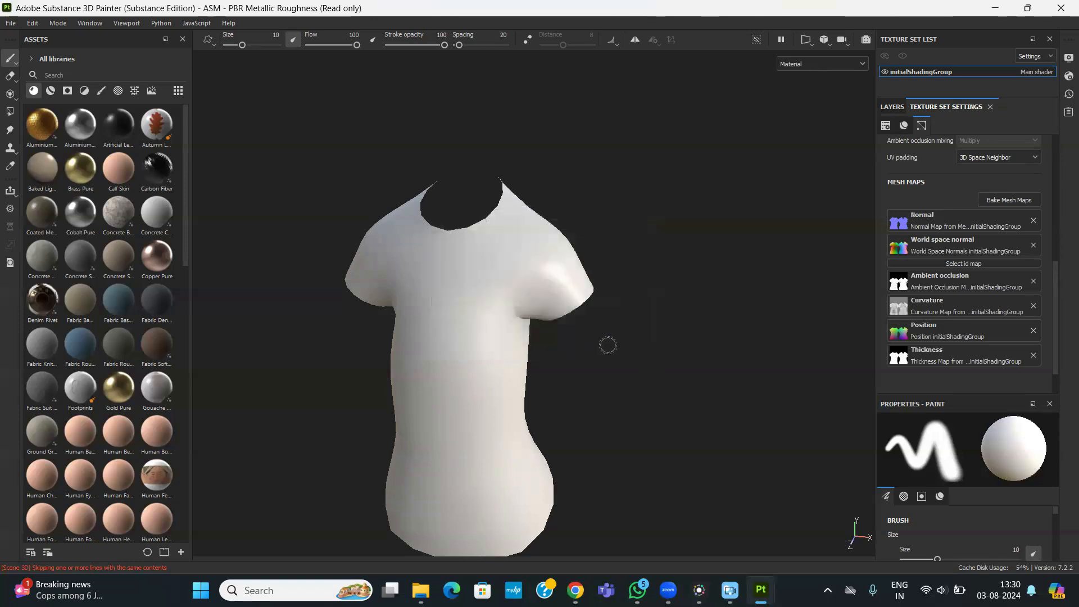
- Return to the layer stack and rename the initialShadingGroup texture set as Tshirt
{"action": "left_click_drag", "start_coordinate": [590, 373], "coordinate": [621, 346], "text": "alt"}
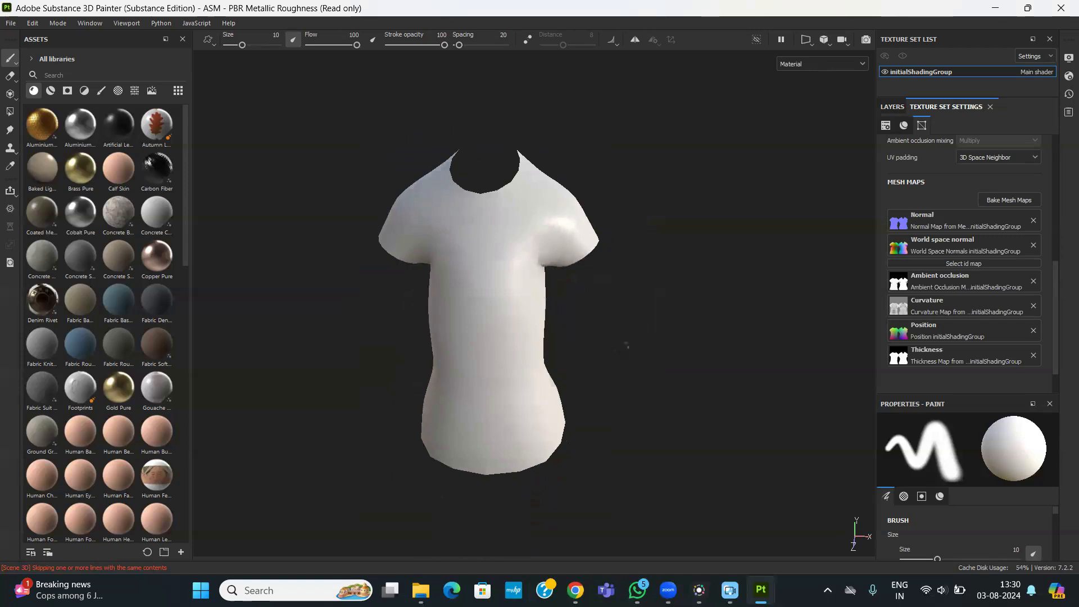
{"action": "left_click", "coordinate": [895, 107]}
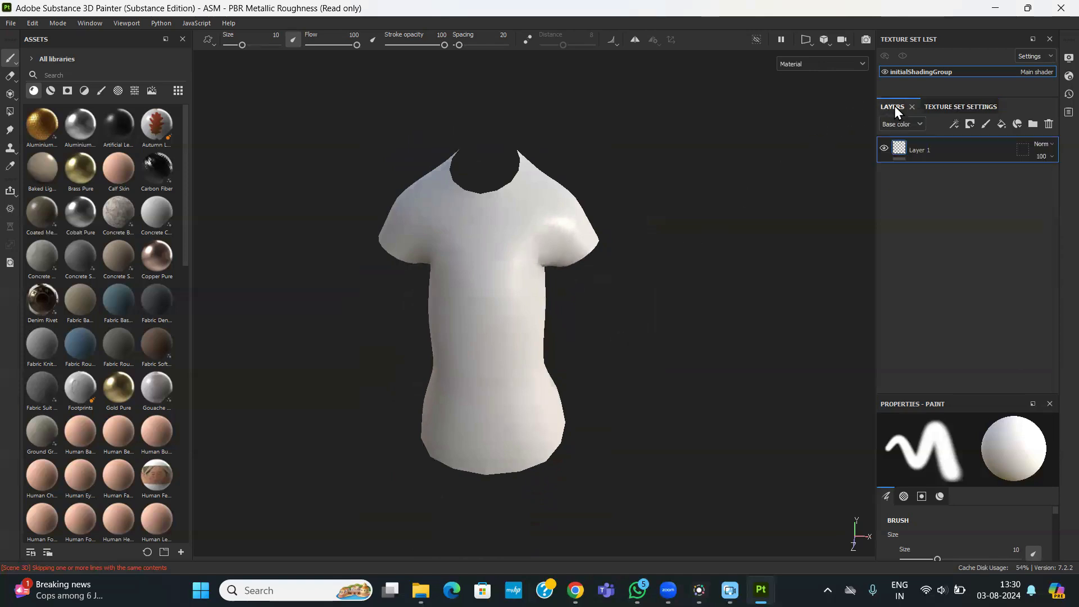
{"action": "double_click", "coordinate": [936, 72]}
{"action": "type", "text": "Tshirt"}
{"action": "key", "text": "Return"}
- Add a fill layer above Layer 1 and enlarge its properties area to show the material channels
{"action": "left_click", "coordinate": [1008, 122]}
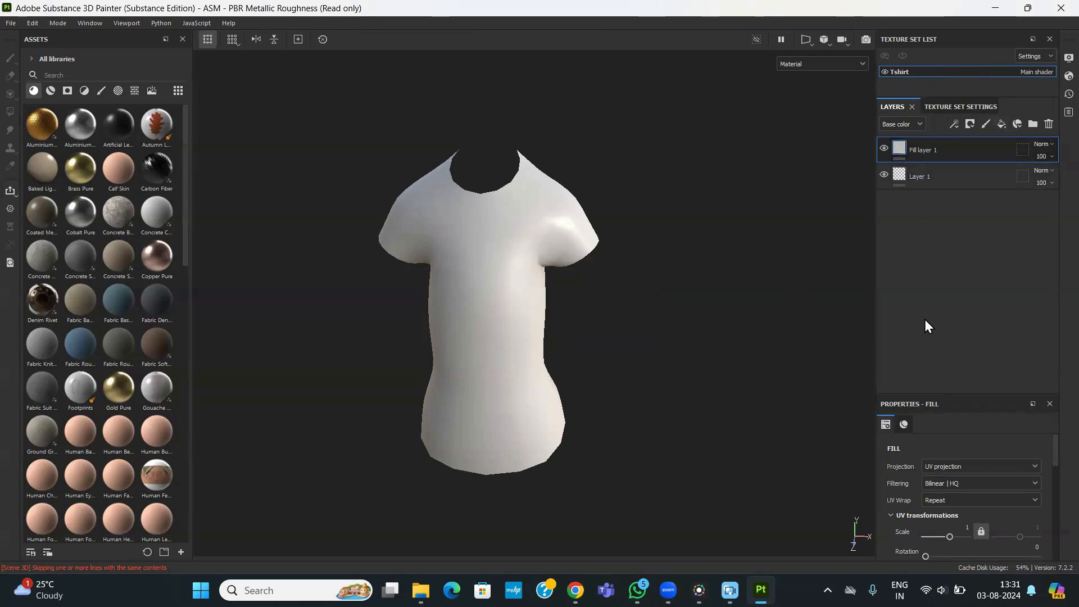
{"action": "scroll", "coordinate": [931, 450], "scroll_direction": "down", "scroll_amount": 5}
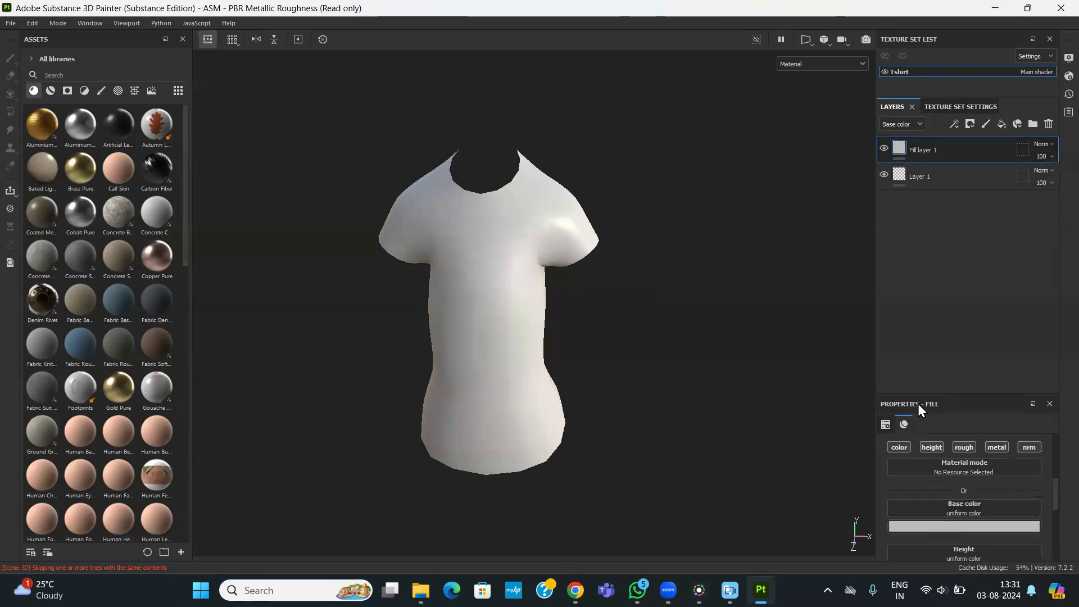
{"action": "left_click_drag", "start_coordinate": [921, 393], "coordinate": [923, 276]}
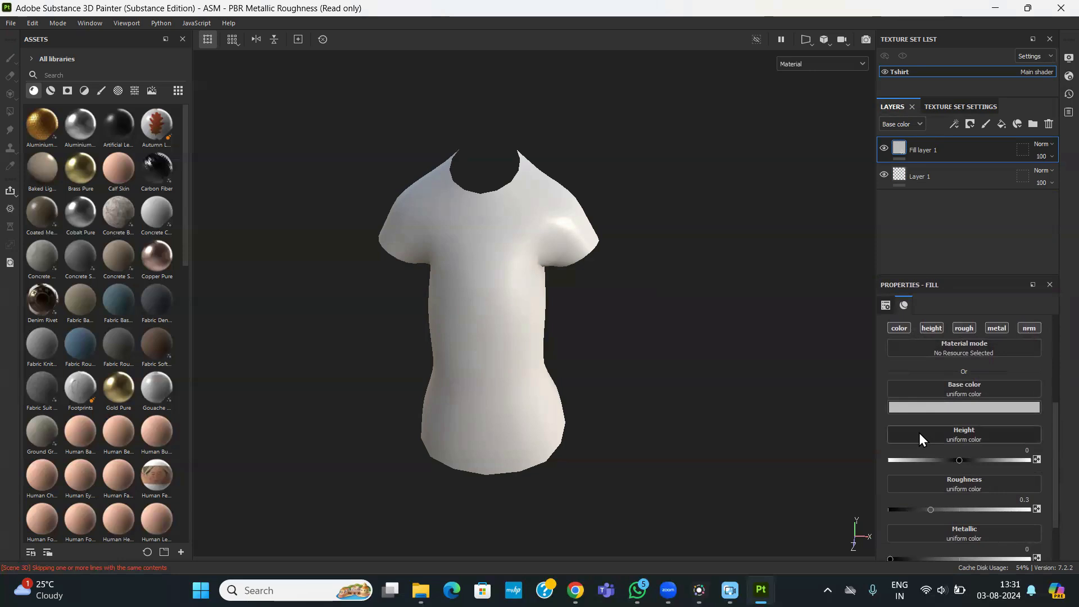
{"action": "scroll", "coordinate": [942, 419], "scroll_direction": "down", "scroll_amount": 2}
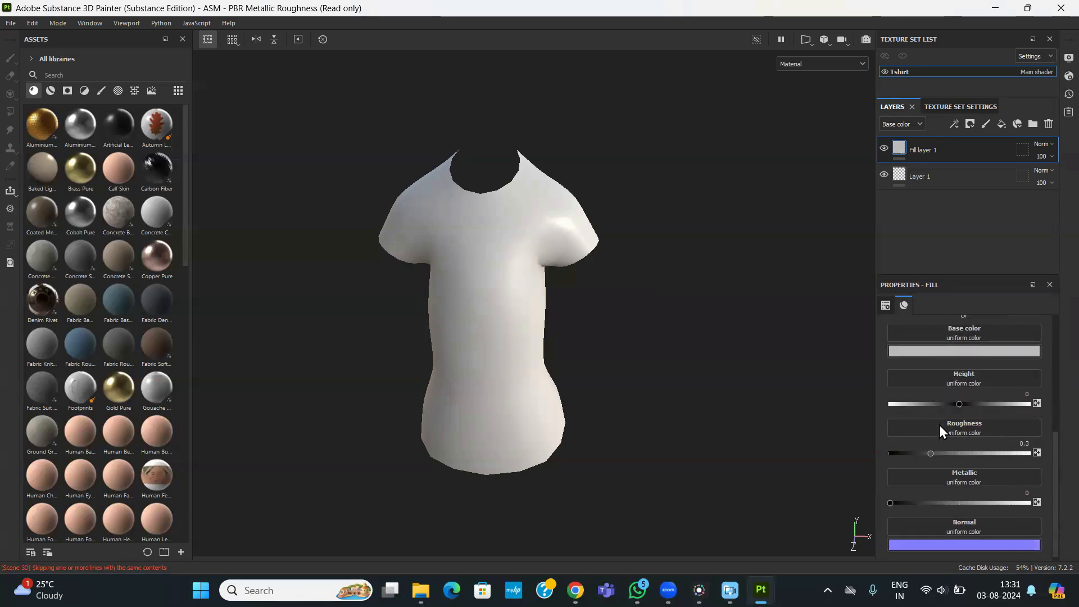
{"action": "scroll", "coordinate": [939, 427], "scroll_direction": "up", "scroll_amount": 3}
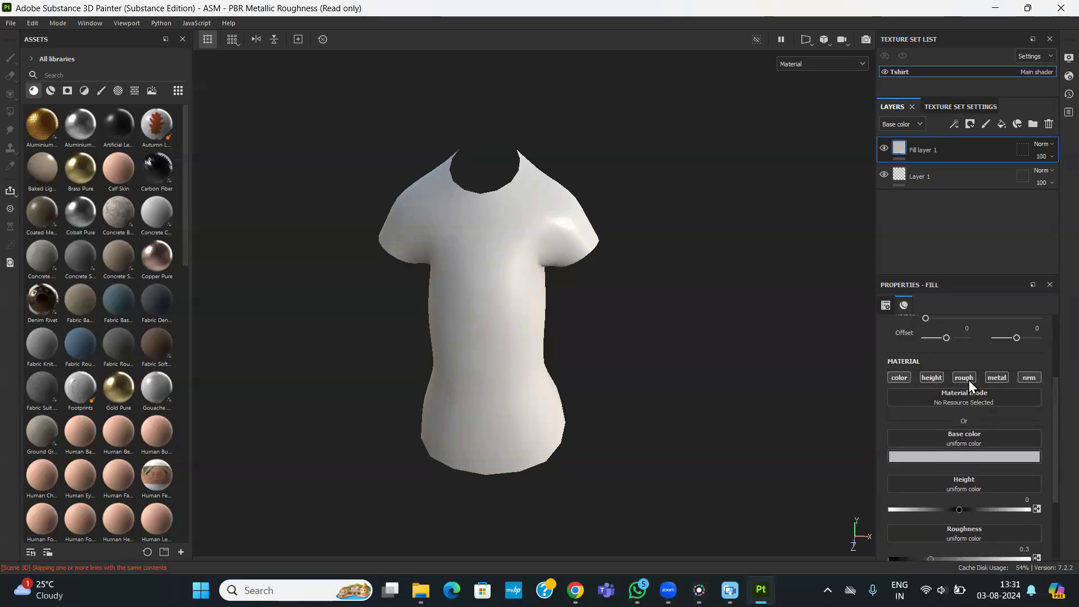
{"action": "scroll", "coordinate": [919, 431], "scroll_direction": "down", "scroll_amount": 2}
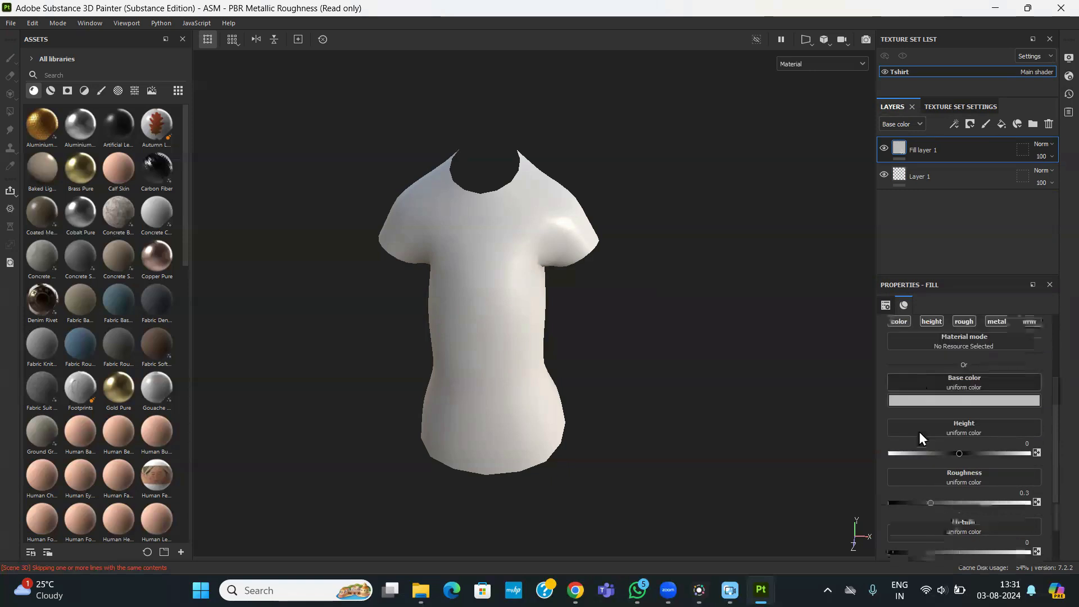
- Disable the fill layer's height, roughness, metallic and normal channels, and enable them all again
{"action": "left_click", "coordinate": [930, 323]}
{"action": "left_click", "coordinate": [930, 323]}
{"action": "left_click", "coordinate": [962, 319]}
{"action": "left_click", "coordinate": [993, 321]}
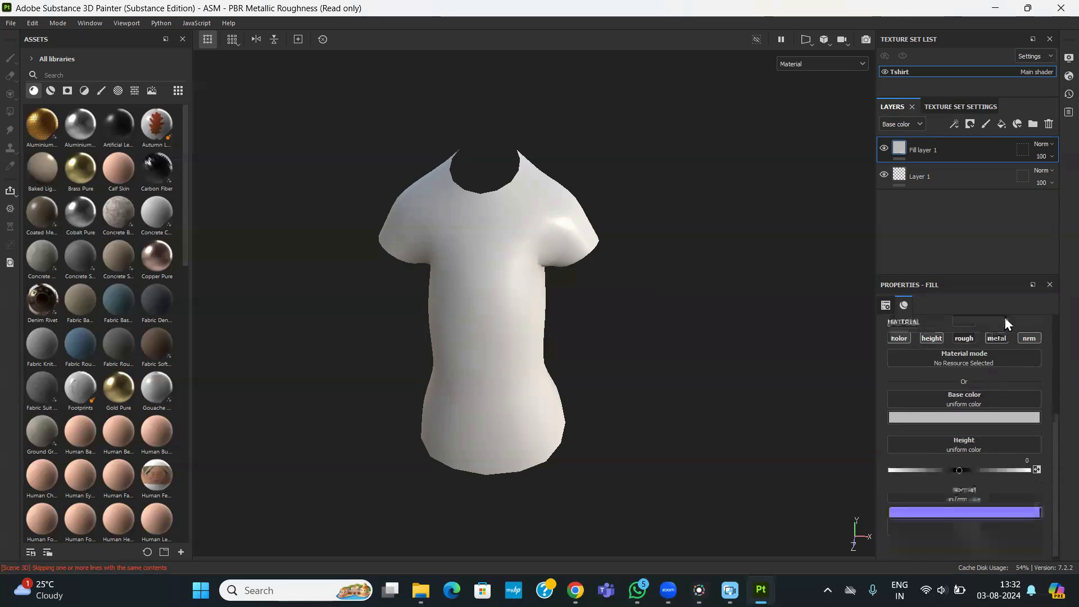
{"action": "left_click", "coordinate": [1029, 336]}
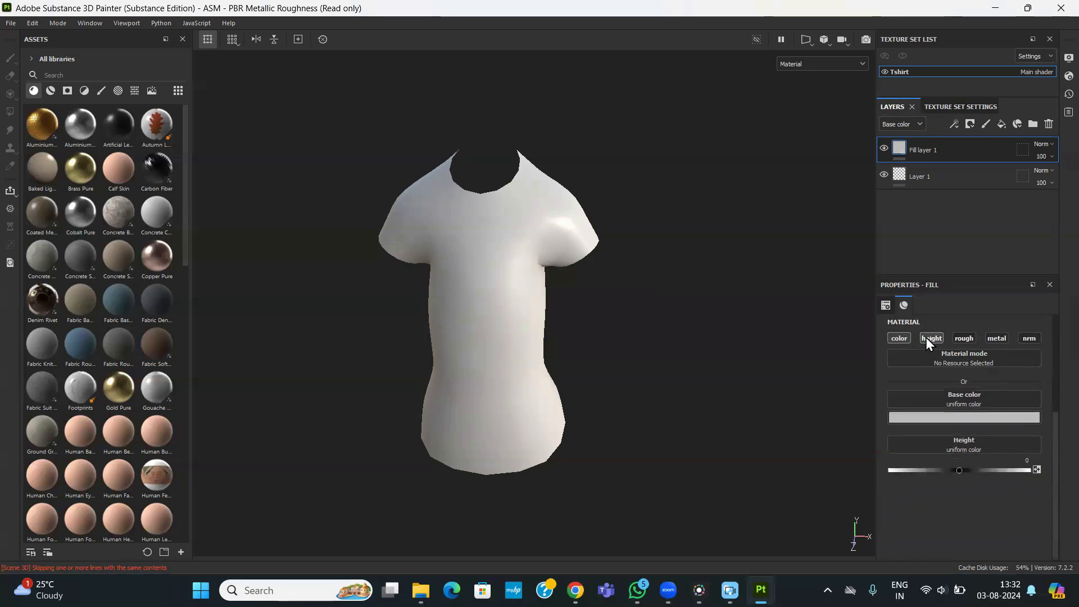
{"action": "left_click", "coordinate": [926, 337]}
{"action": "left_click", "coordinate": [931, 338]}
{"action": "left_click", "coordinate": [964, 338]}
{"action": "left_click", "coordinate": [997, 338]}
{"action": "left_click", "coordinate": [1031, 337]}
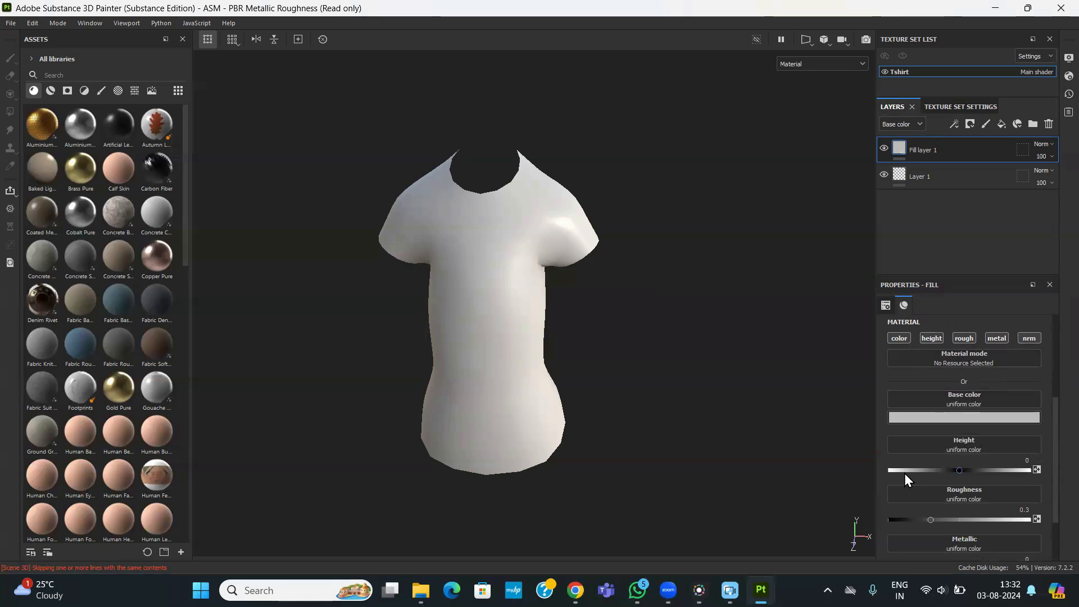
- Set the fill layer's base color to a saturated blue, hex 0a4be8
{"action": "left_click", "coordinate": [933, 417]}
{"action": "left_click_drag", "start_coordinate": [963, 465], "coordinate": [1002, 450]}
{"action": "left_click", "coordinate": [1017, 520]}
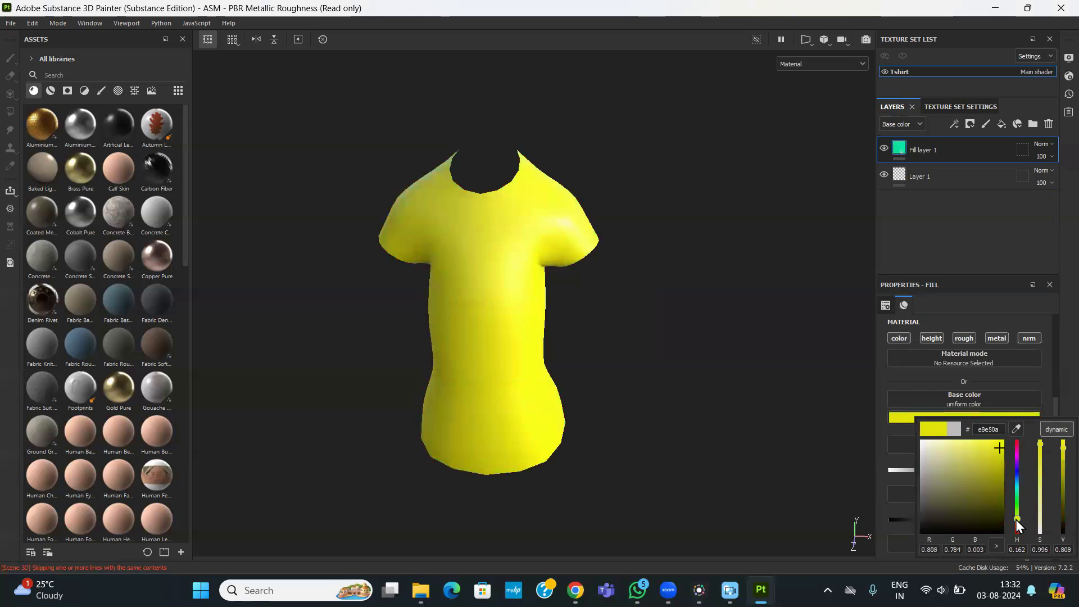
{"action": "left_click_drag", "start_coordinate": [1017, 520], "coordinate": [1011, 474]}
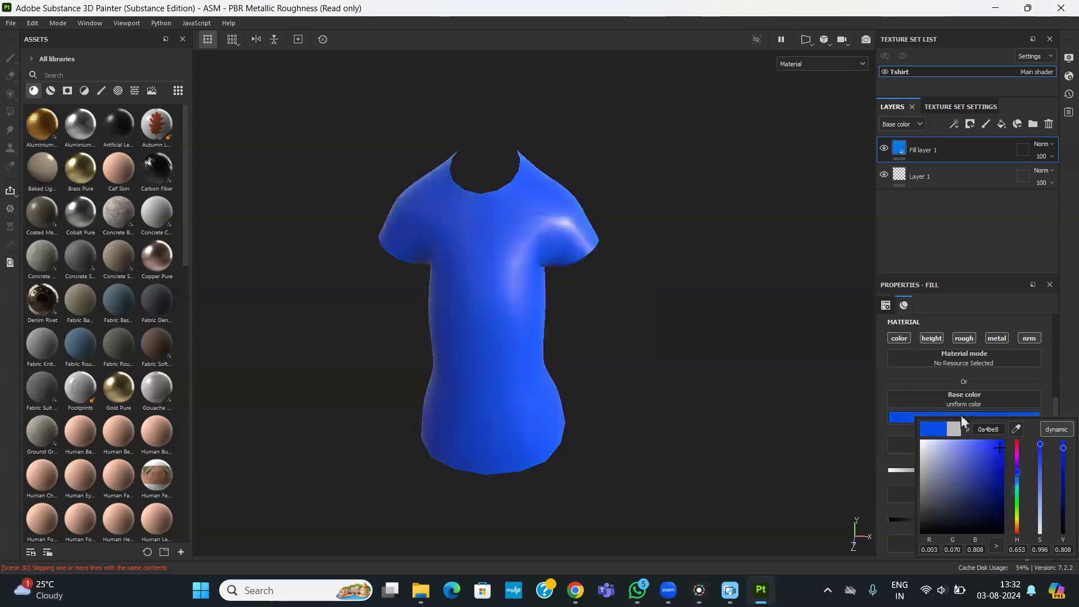
{"action": "left_click", "coordinate": [874, 377]}
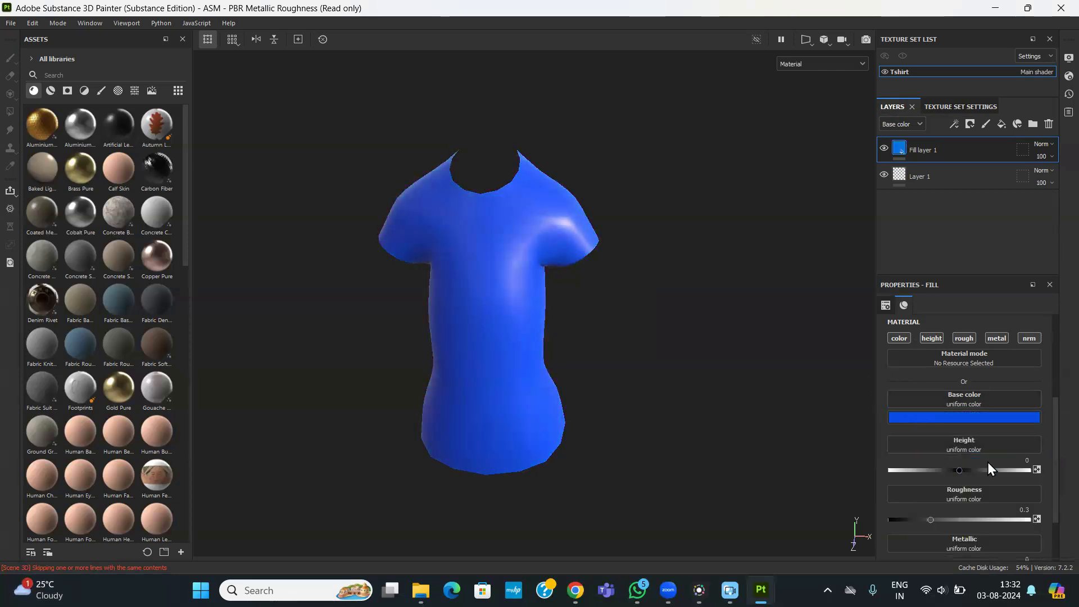
- Raise the blue fill layer's roughness to 1 to remove the shine from the T-shirt
{"action": "scroll", "coordinate": [552, 211], "scroll_direction": "up", "scroll_amount": 2}
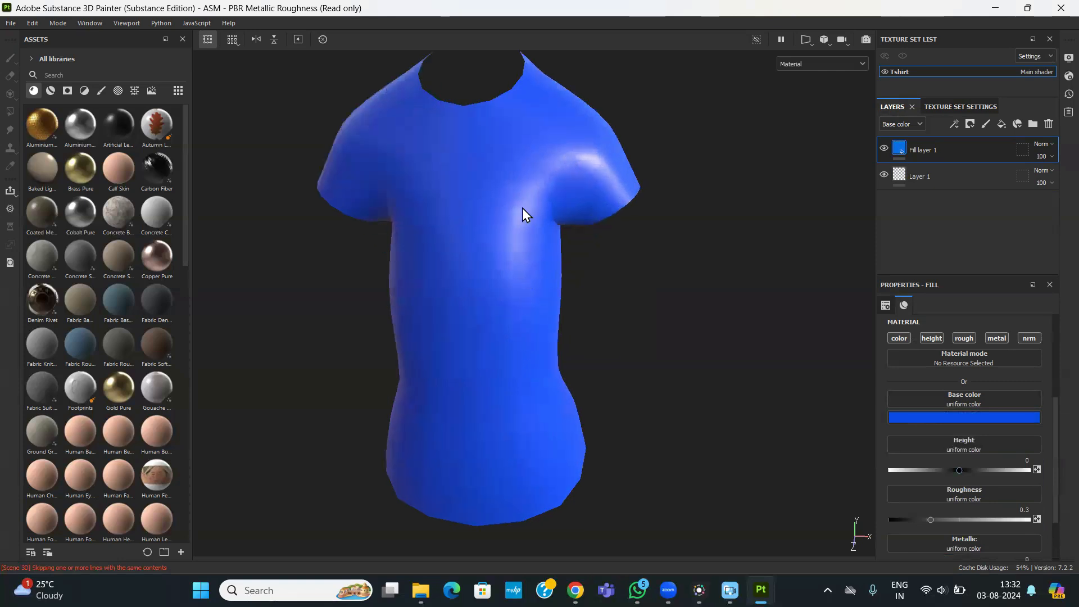
{"action": "scroll", "coordinate": [893, 481], "scroll_direction": "down", "scroll_amount": 2}
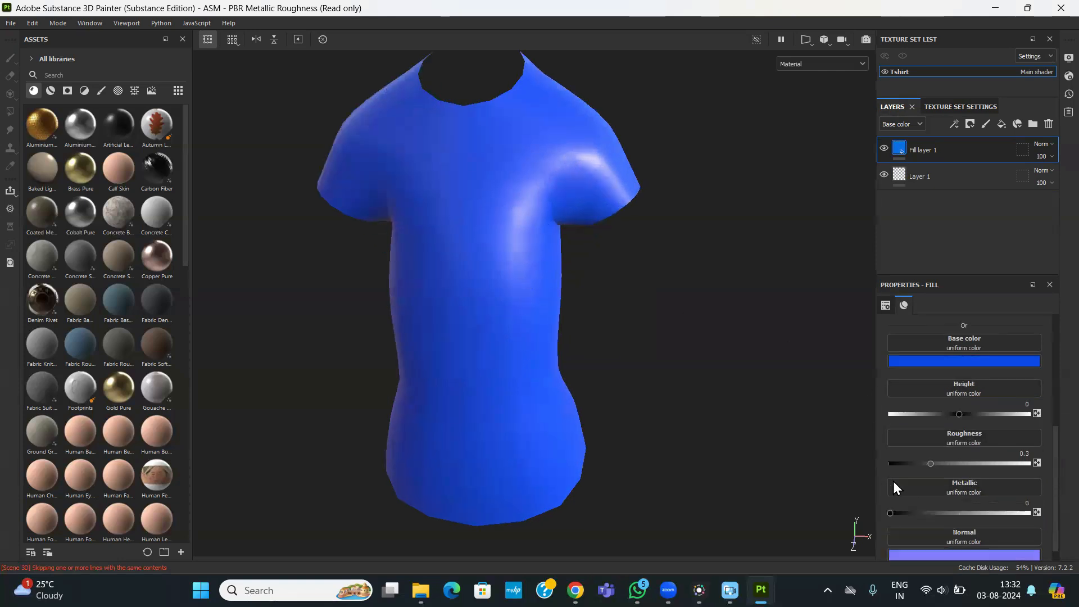
{"action": "left_click_drag", "start_coordinate": [932, 465], "coordinate": [1053, 464]}
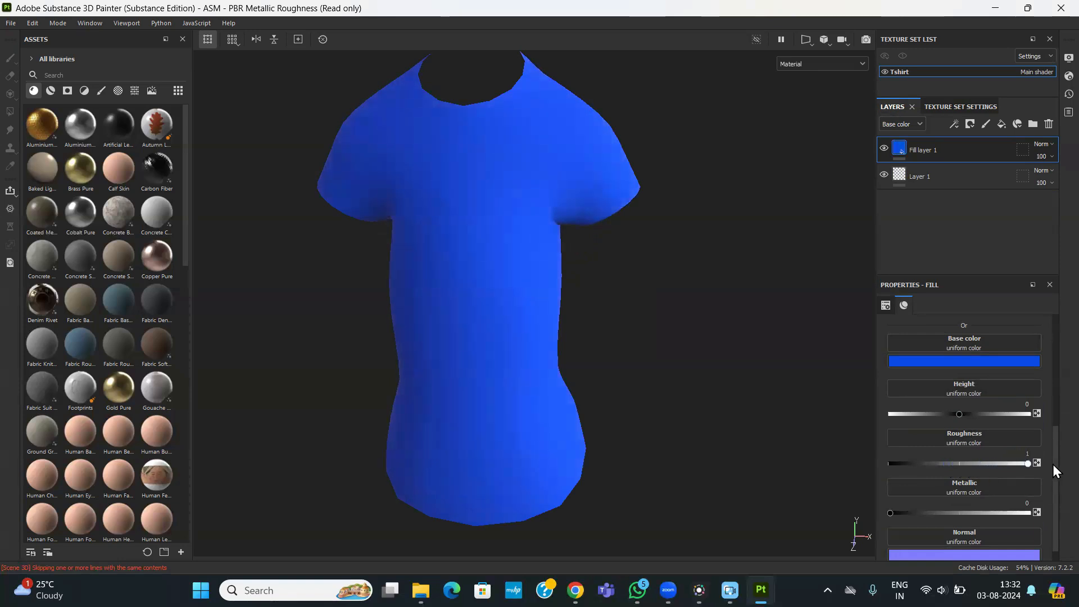
{"action": "mouse_move", "coordinate": [1008, 471]}
{"action": "left_mouse_down"}
{"action": "mouse_move", "coordinate": [889, 472]}
{"action": "mouse_move", "coordinate": [1054, 475]}
{"action": "mouse_move", "coordinate": [1025, 476]}
{"action": "left_mouse_up"}
{"action": "left_click_drag", "start_coordinate": [945, 478], "coordinate": [1054, 470]}
{"action": "mouse_move", "coordinate": [682, 376]}
{"action": "left_mouse_down", "text": "alt"}
{"action": "mouse_move", "coordinate": [335, 364]}
{"action": "mouse_move", "coordinate": [585, 354]}
{"action": "mouse_move", "coordinate": [713, 369]}
{"action": "mouse_move", "coordinate": [774, 391]}
{"action": "left_mouse_up", "text": "alt"}
{"action": "left_click", "coordinate": [1054, 449]}
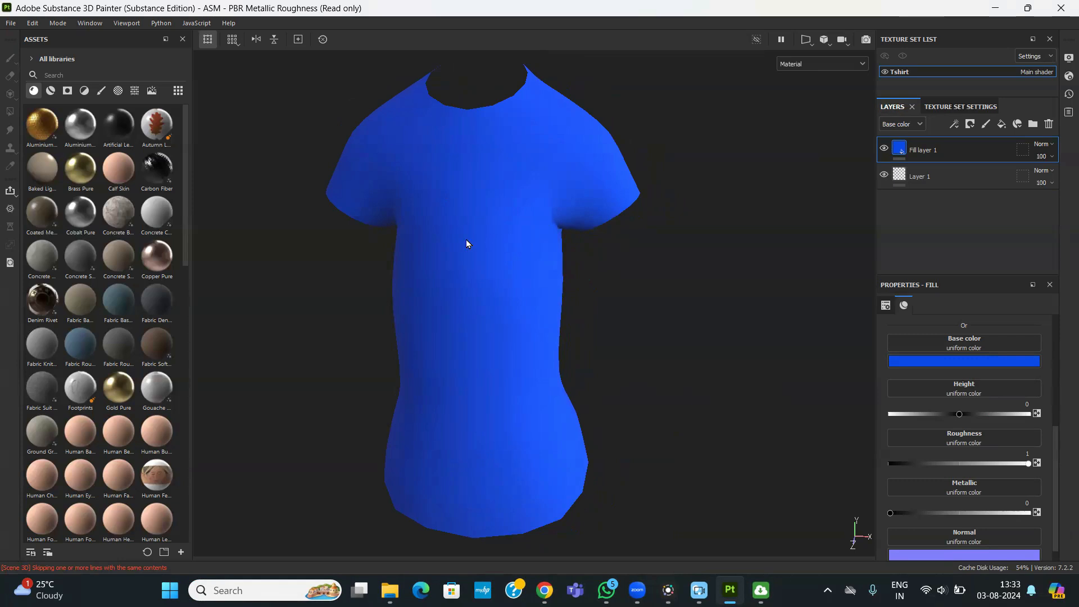
{"action": "scroll", "coordinate": [485, 274], "scroll_direction": "up", "scroll_amount": 3}
{"action": "scroll", "coordinate": [486, 275], "scroll_direction": "down", "scroll_amount": 3}
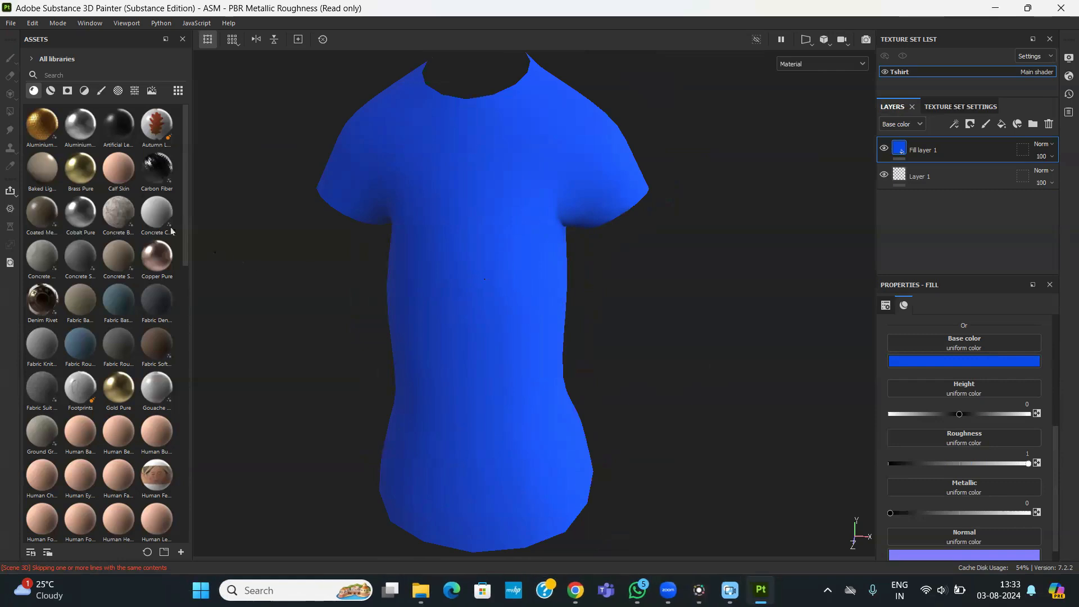
- Search the smart materials for "fabri" and apply Fabric Synthetic Dots to the T-shirt
{"action": "left_click", "coordinate": [50, 94]}
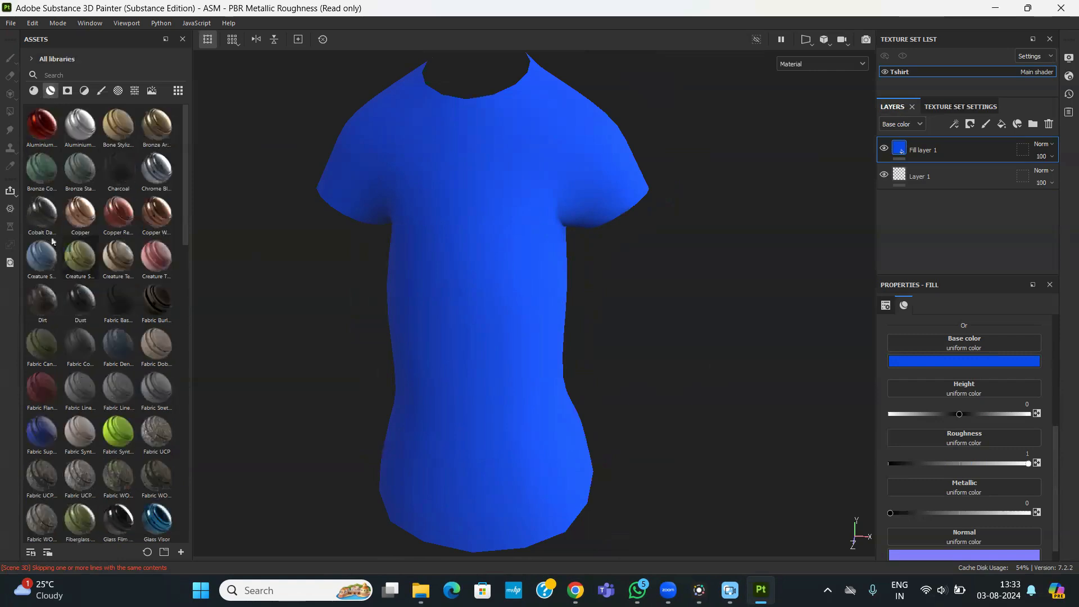
{"action": "left_click", "coordinate": [66, 74]}
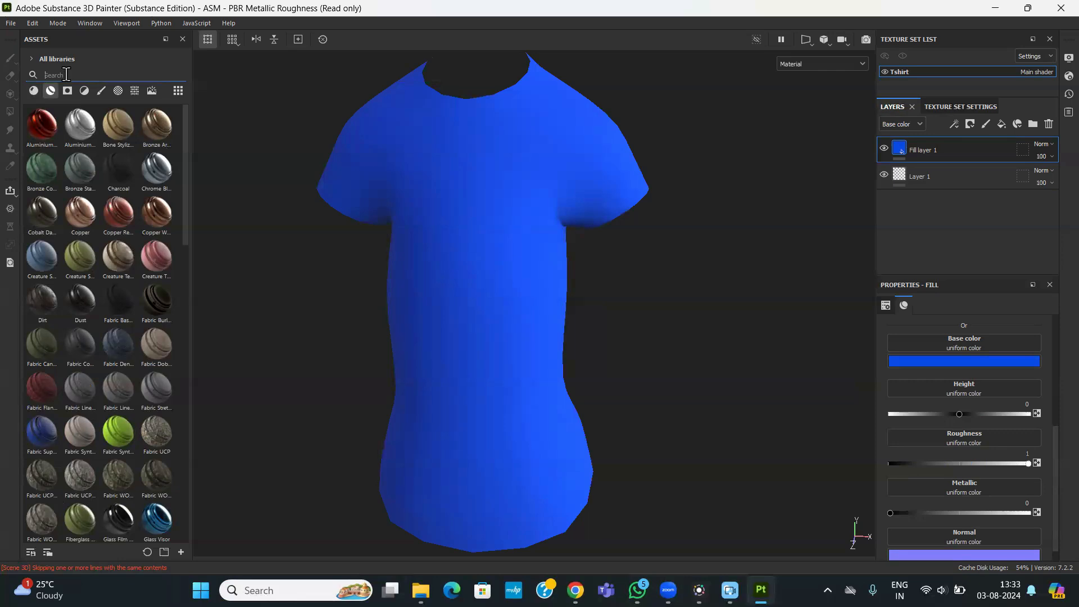
{"action": "type", "text": "fabri"}
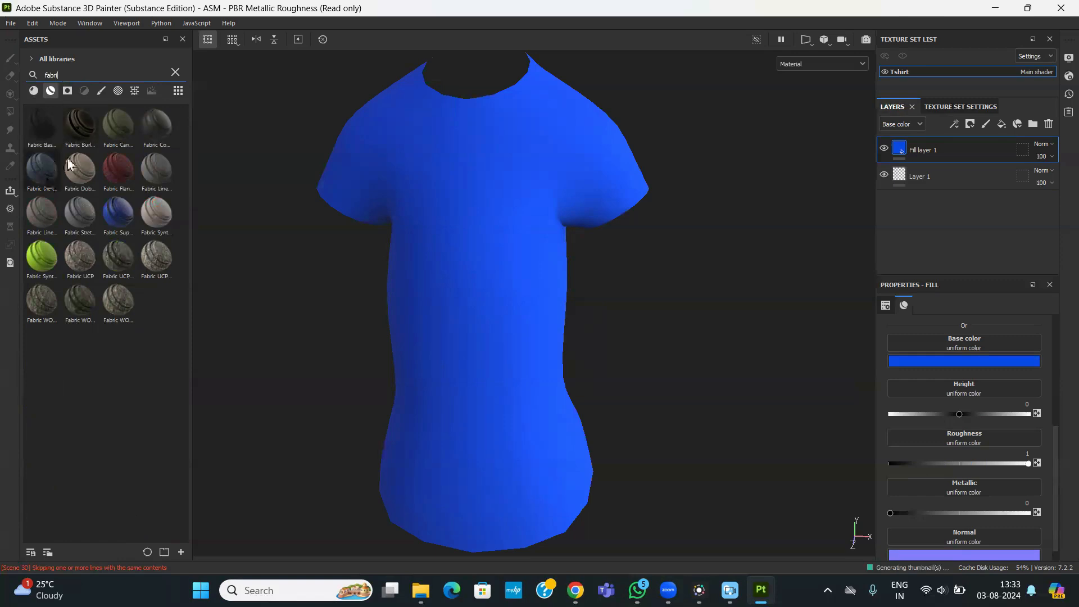
{"action": "mouse_move", "coordinate": [50, 253]}
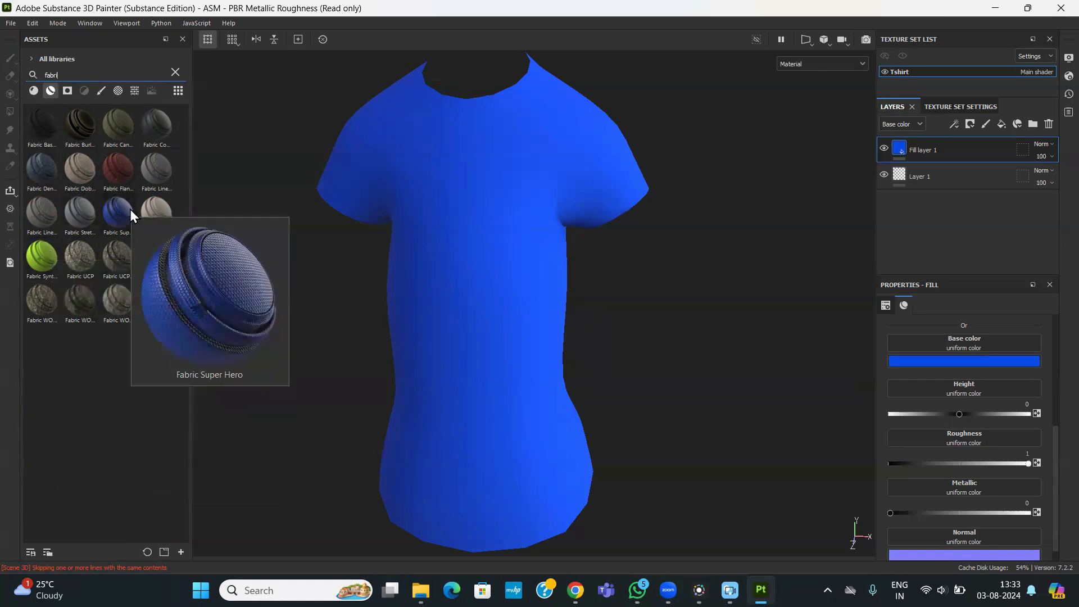
{"action": "mouse_move", "coordinate": [157, 214]}
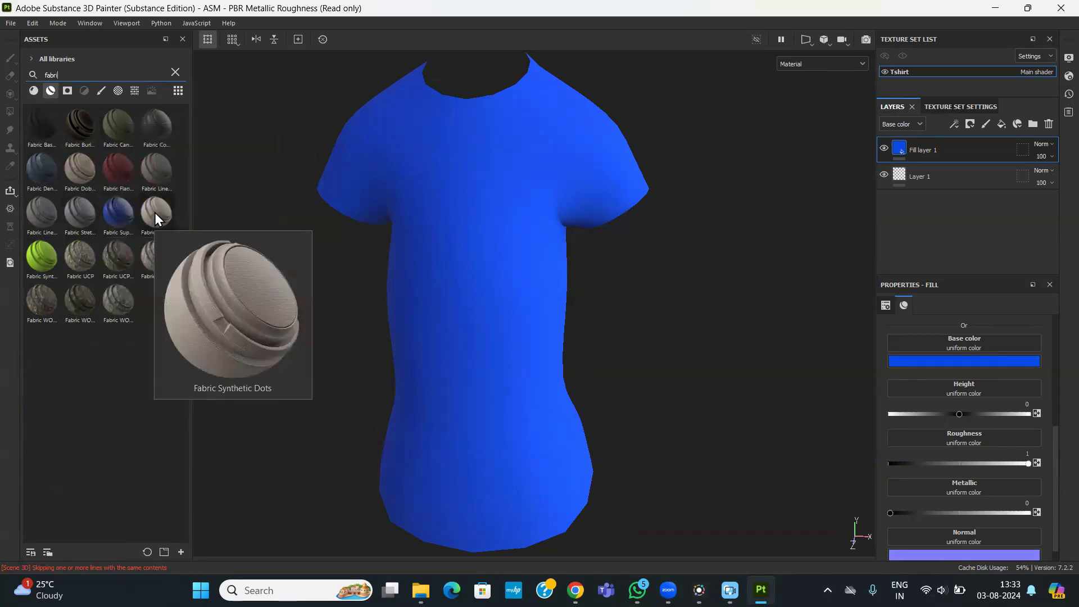
{"action": "left_click_drag", "start_coordinate": [157, 212], "coordinate": [540, 186]}
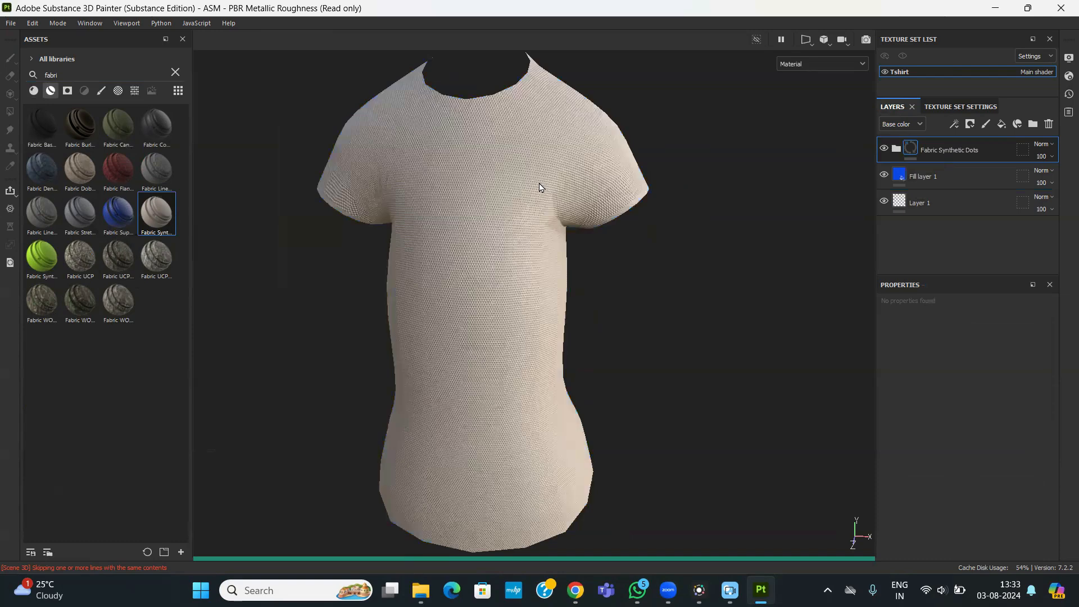
- Inspect the dotted weave up close and expand the Fabric Synthetic Dots group to show its layers
{"action": "scroll", "coordinate": [539, 250], "scroll_direction": "up", "scroll_amount": 5}
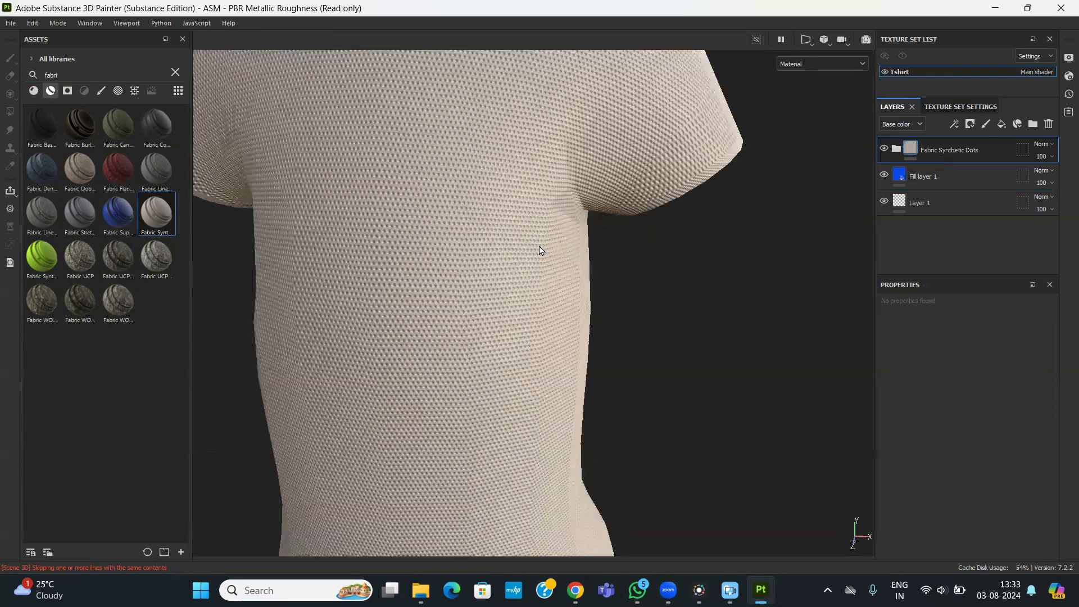
{"action": "scroll", "coordinate": [540, 250], "scroll_direction": "down", "scroll_amount": 3}
{"action": "scroll", "coordinate": [540, 250], "scroll_direction": "down", "scroll_amount": 1}
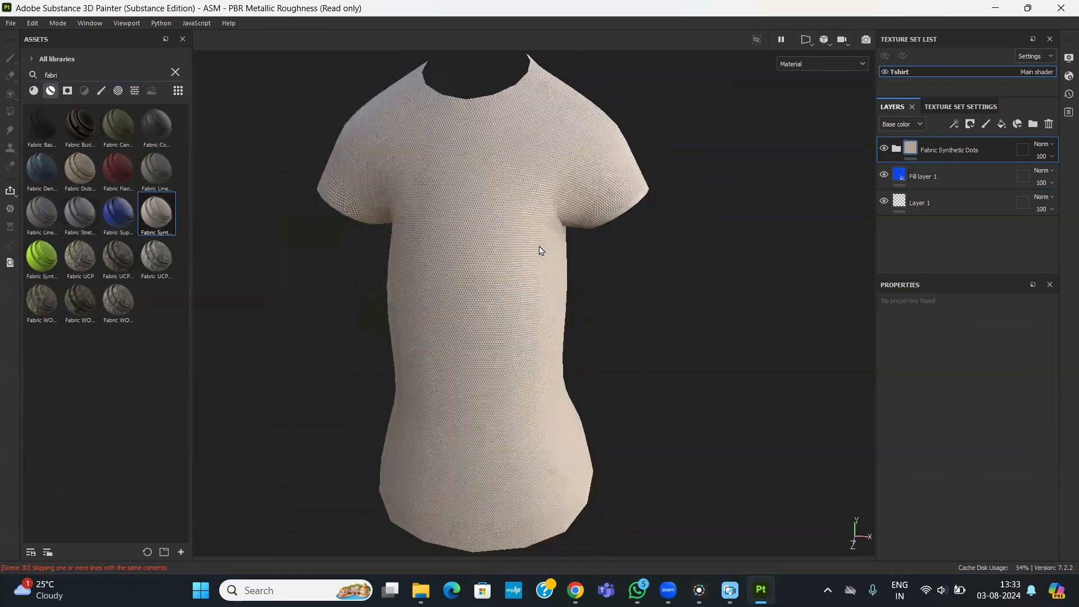
{"action": "scroll", "coordinate": [540, 250], "scroll_direction": "up", "scroll_amount": 3}
{"action": "scroll", "coordinate": [539, 250], "scroll_direction": "up", "scroll_amount": 2}
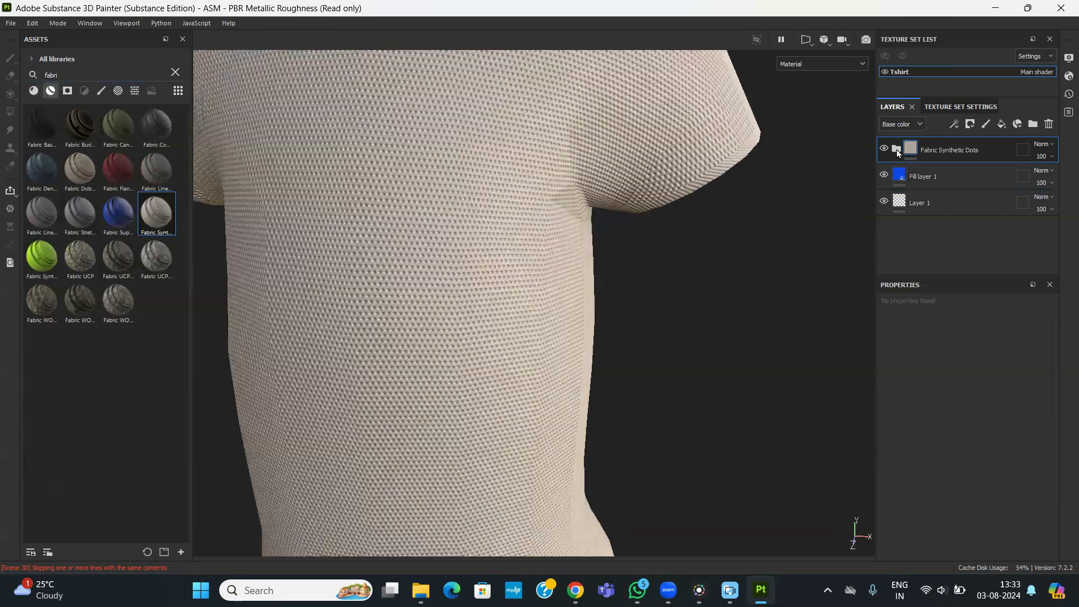
{"action": "left_click", "coordinate": [895, 150]}
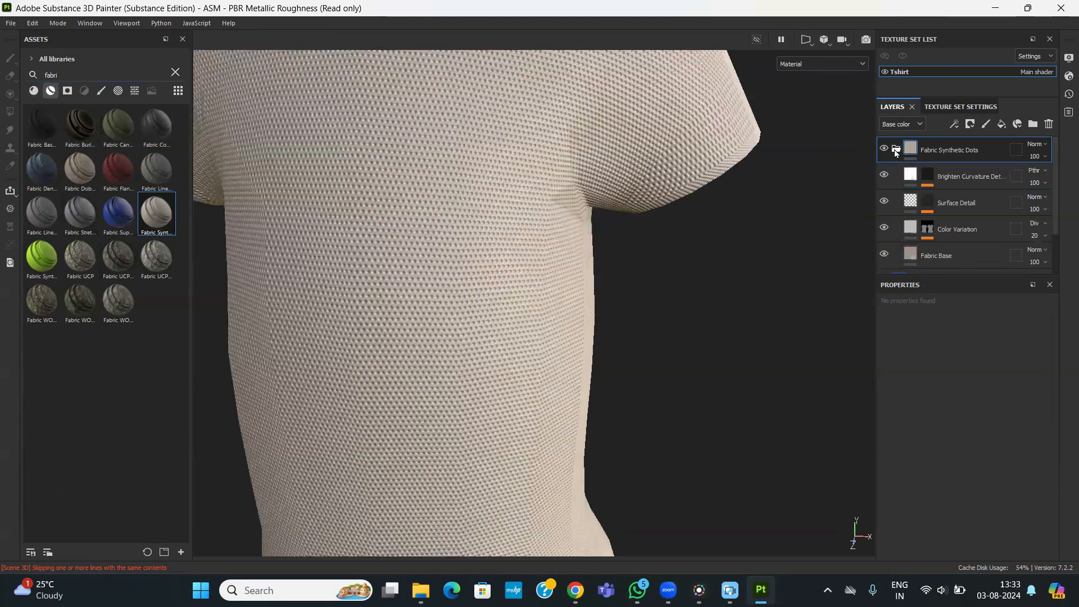
{"action": "left_click", "coordinate": [897, 148]}
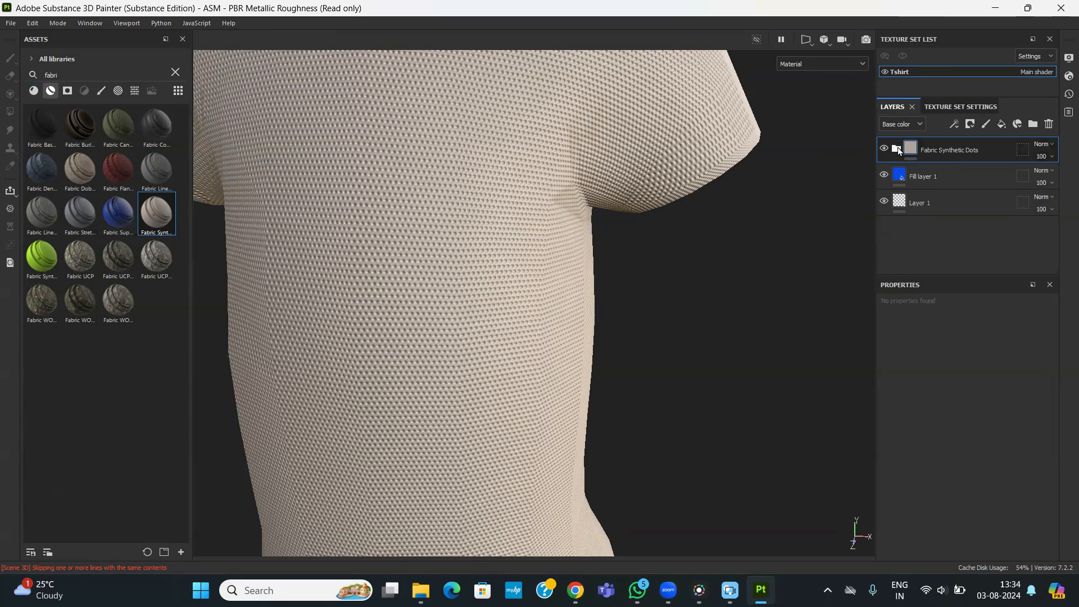
{"action": "left_click", "coordinate": [895, 149]}
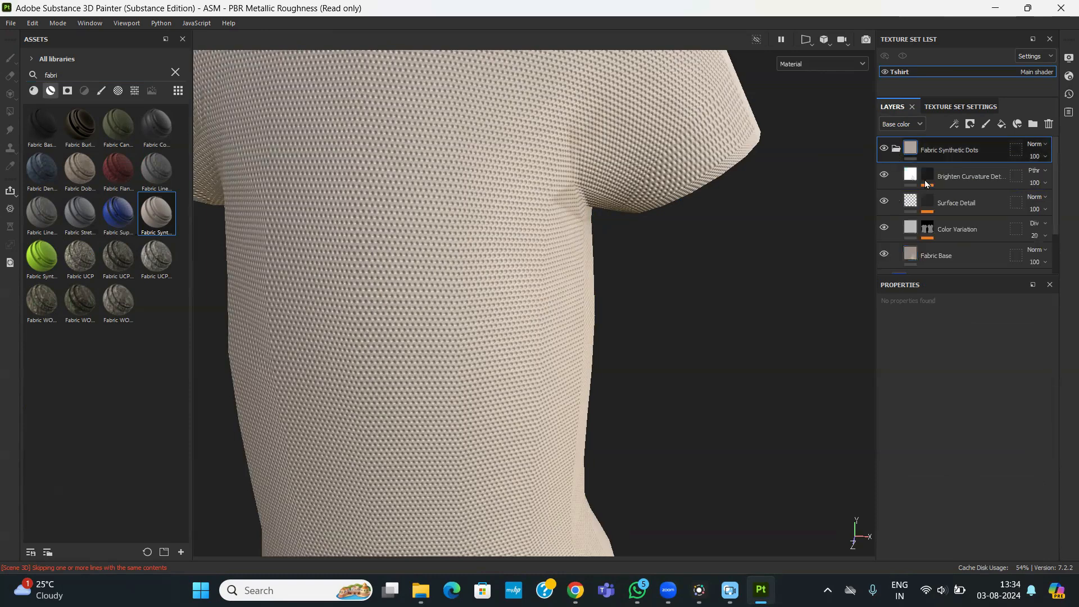
{"action": "scroll", "coordinate": [933, 209], "scroll_direction": "down", "scroll_amount": 1}
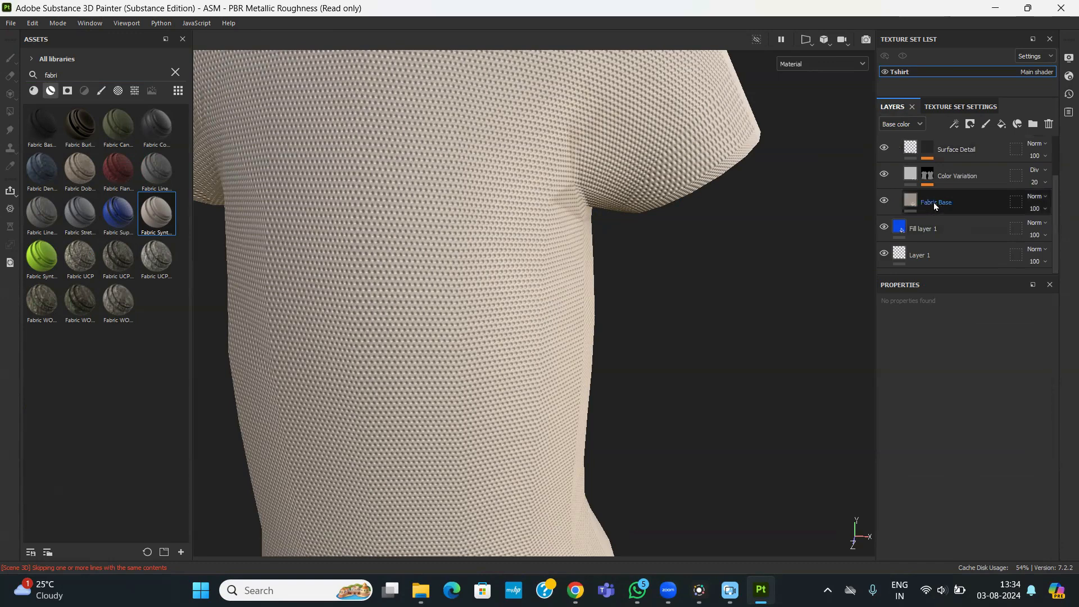
- Hide the Fabric Base layer in the Fabric Synthetic Dots group so the blue fill shows through
{"action": "left_click", "coordinate": [933, 203]}
{"action": "left_click", "coordinate": [884, 204]}
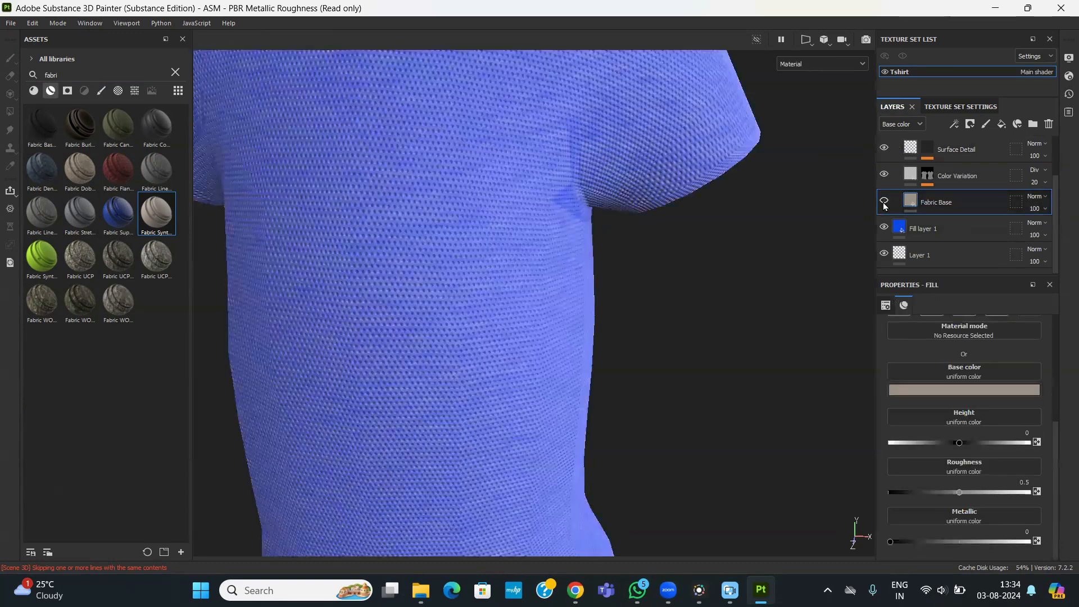
{"action": "left_click", "coordinate": [884, 203]}
{"action": "left_click", "coordinate": [884, 203]}
{"action": "left_click", "coordinate": [884, 203]}
{"action": "left_click", "coordinate": [885, 203]}
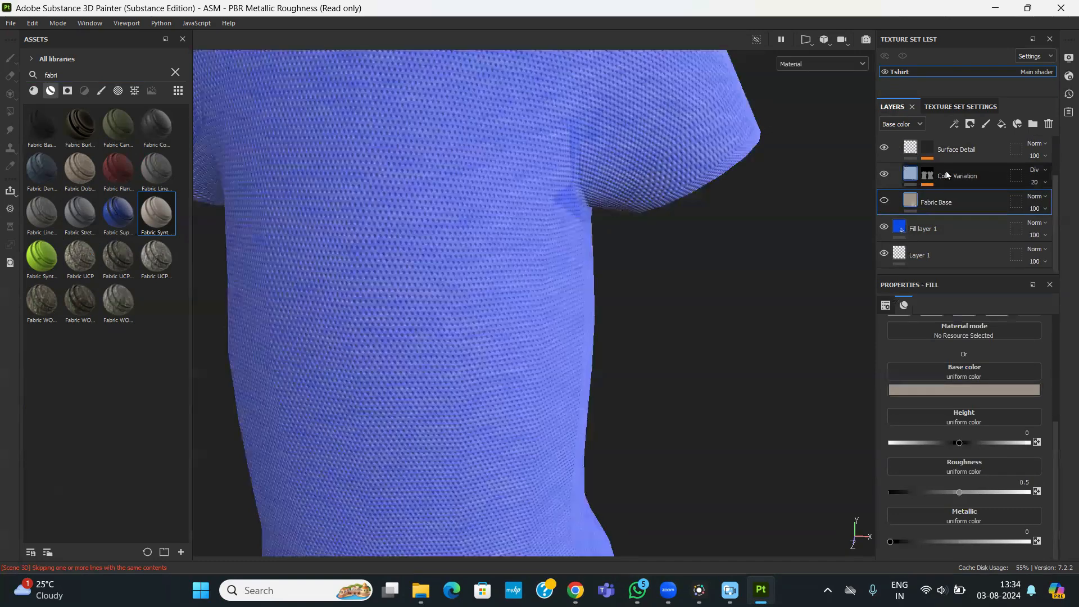
- Hide and reshow the Color Variation and Surface Detail layers in turn to compare their effect on the fabric
{"action": "left_click", "coordinate": [884, 175]}
{"action": "left_click", "coordinate": [883, 175]}
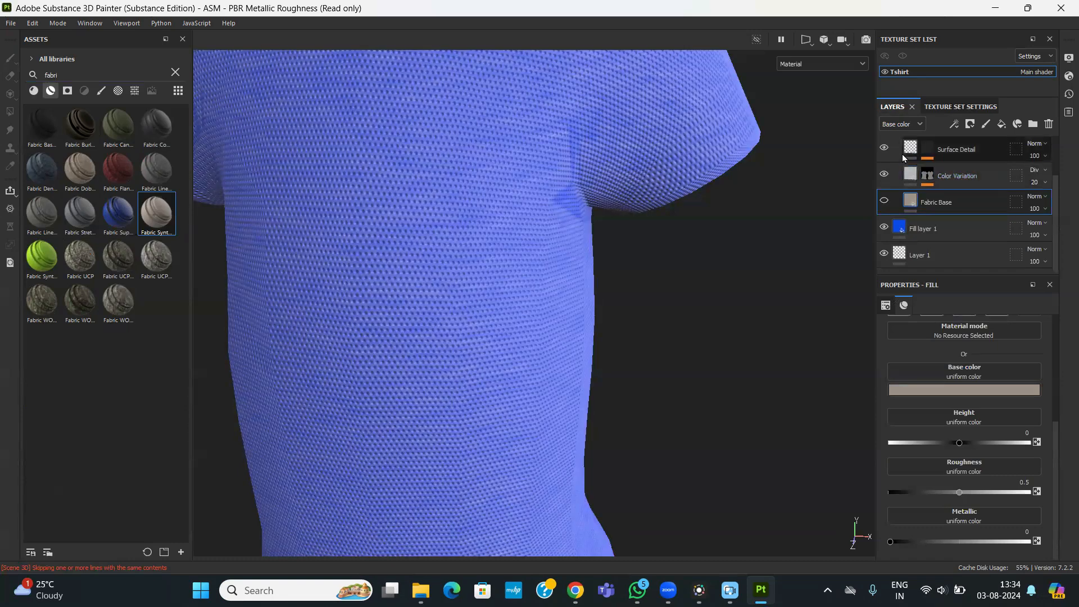
{"action": "scroll", "coordinate": [908, 189], "scroll_direction": "up", "scroll_amount": 2}
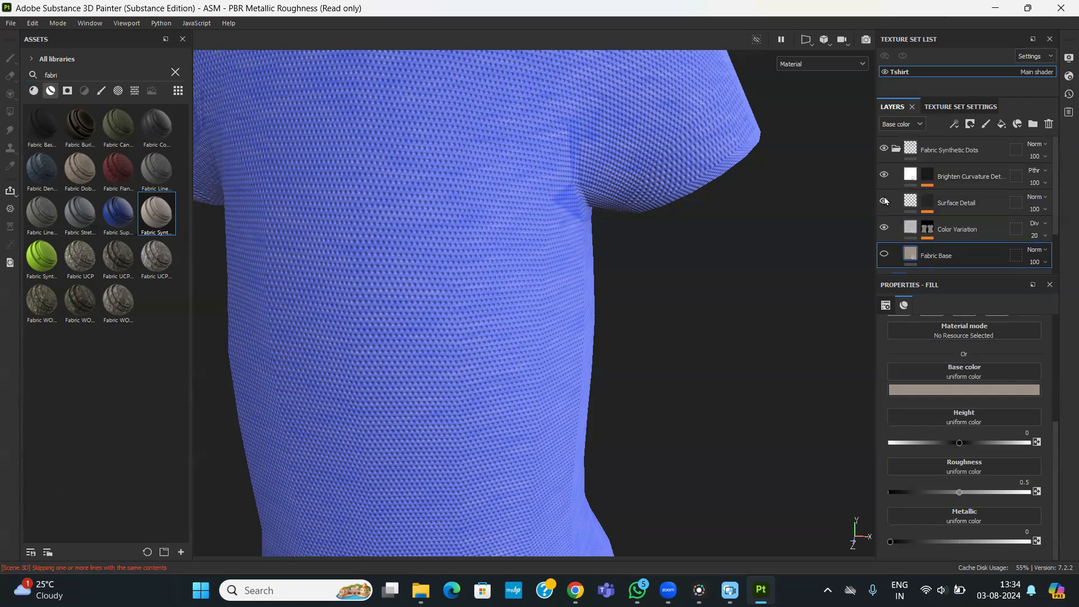
{"action": "left_click", "coordinate": [884, 203]}
{"action": "left_click", "coordinate": [885, 203]}
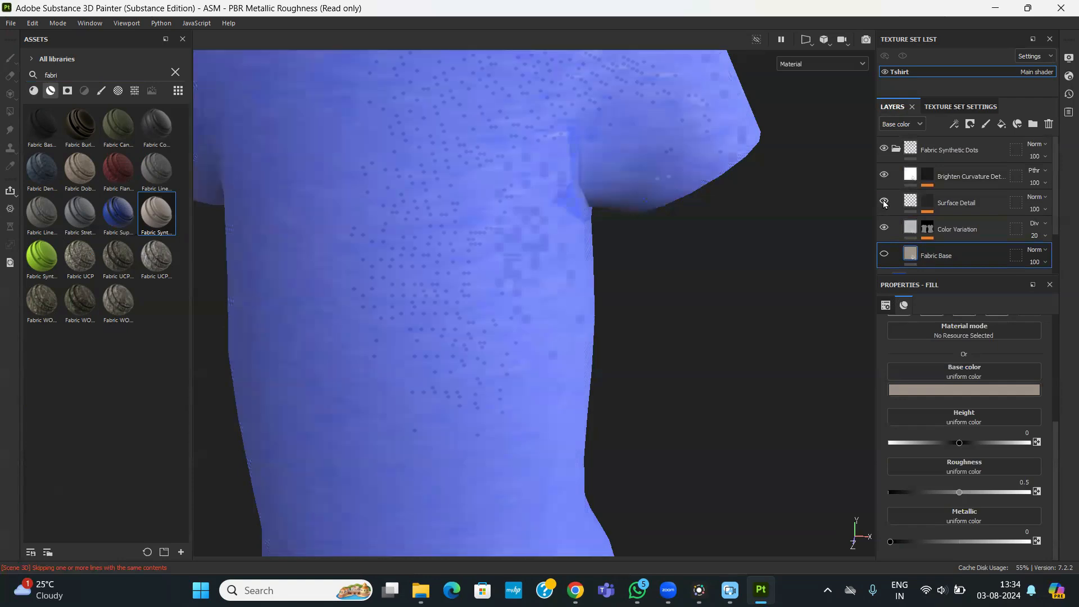
- Set the UV scale of the Surface Detail layer's fill to 0
{"action": "left_click", "coordinate": [950, 203]}
{"action": "scroll", "coordinate": [494, 264], "scroll_direction": "down", "scroll_amount": 2}
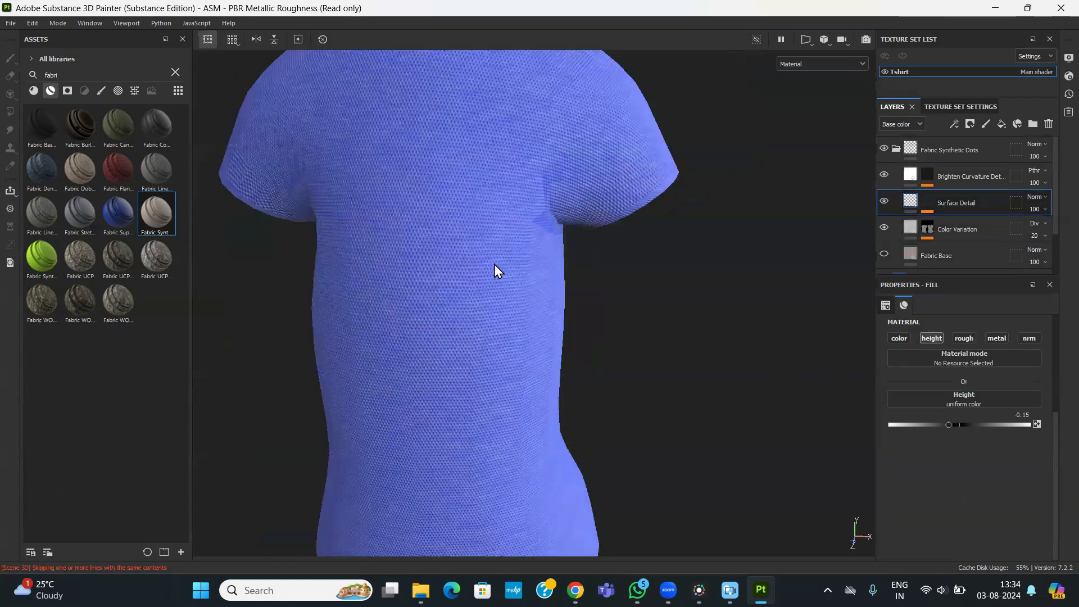
{"action": "scroll", "coordinate": [491, 264], "scroll_direction": "up", "scroll_amount": 2}
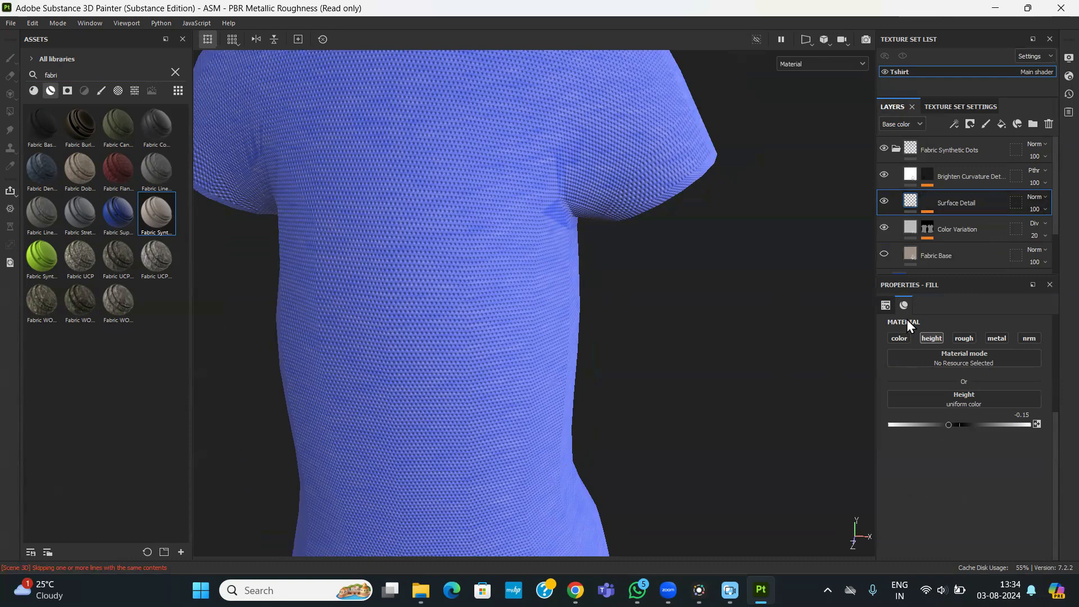
{"action": "scroll", "coordinate": [902, 375], "scroll_direction": "up", "scroll_amount": 3}
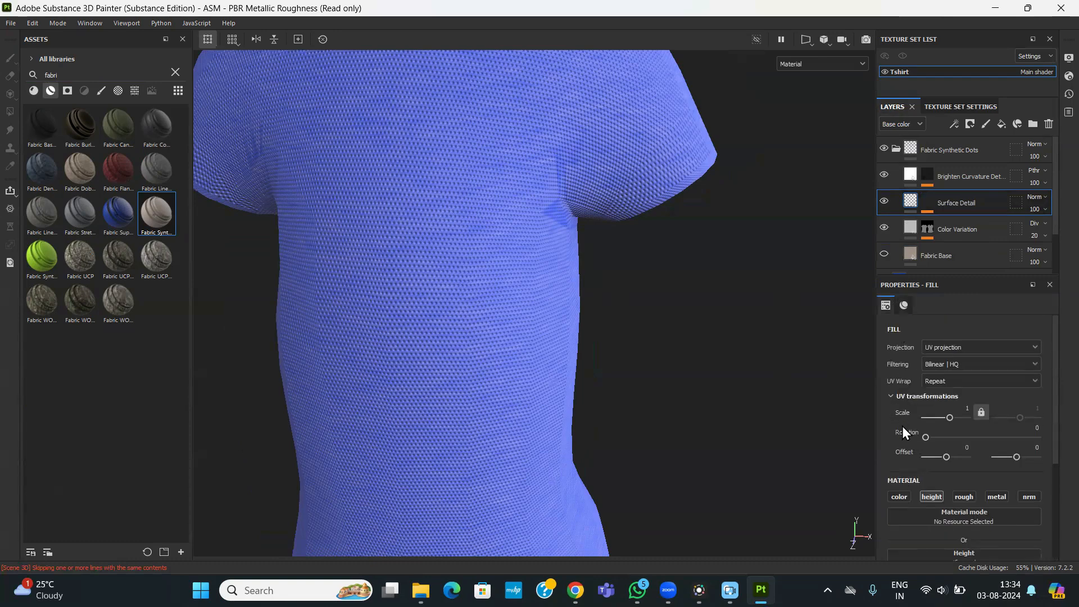
{"action": "left_click_drag", "start_coordinate": [949, 419], "coordinate": [947, 419]}
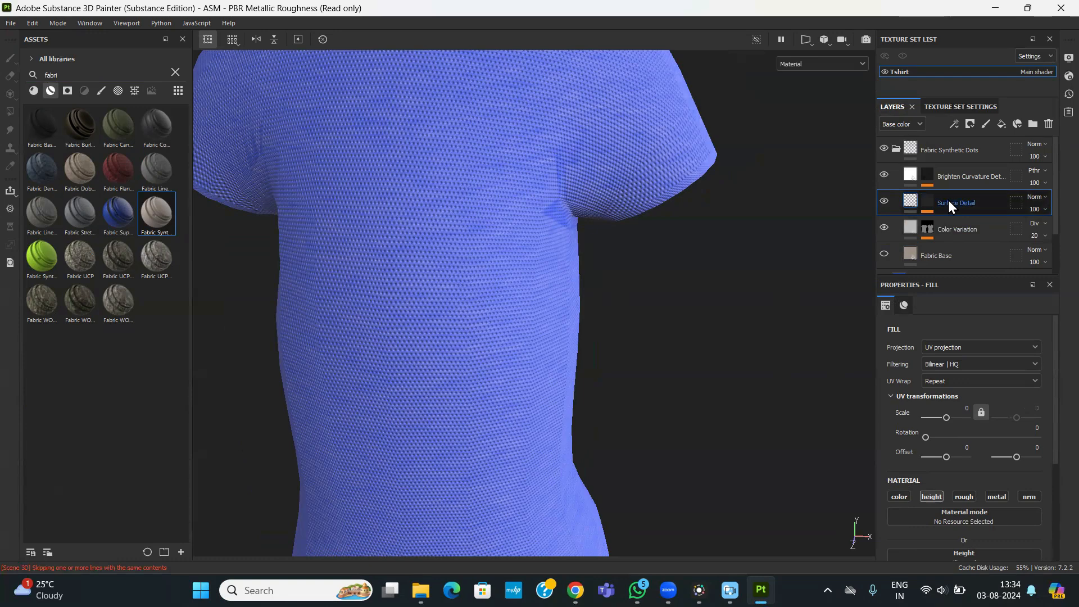
- Select the Circles fill in the Surface Detail mask, then hide and reshow it to compare its effect on the weave
{"action": "left_click", "coordinate": [912, 204]}
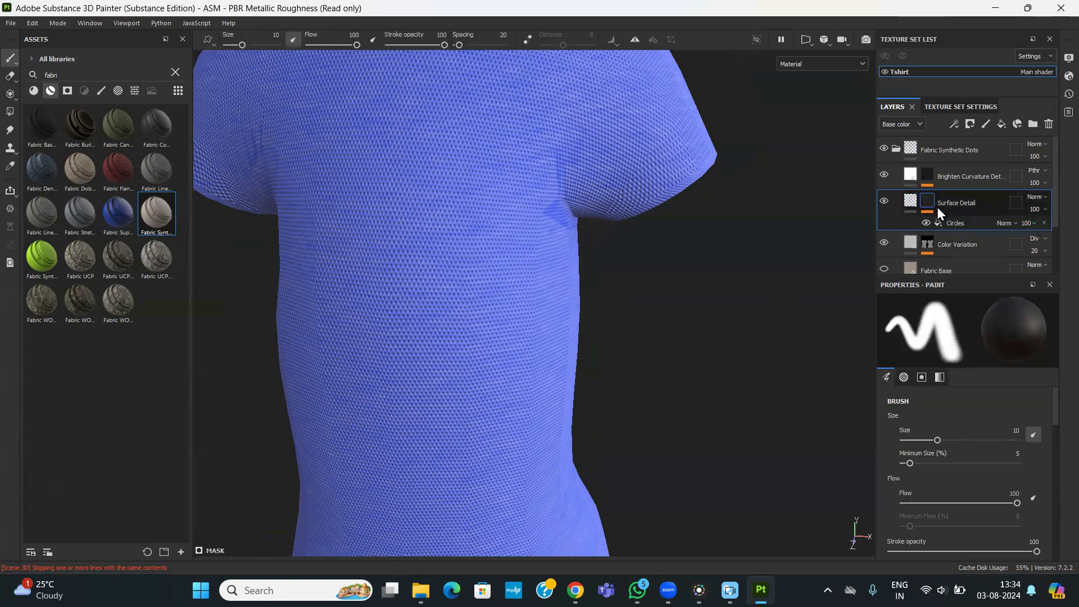
{"action": "scroll", "coordinate": [936, 207], "scroll_direction": "down", "scroll_amount": 2}
{"action": "scroll", "coordinate": [949, 219], "scroll_direction": "up", "scroll_amount": 2}
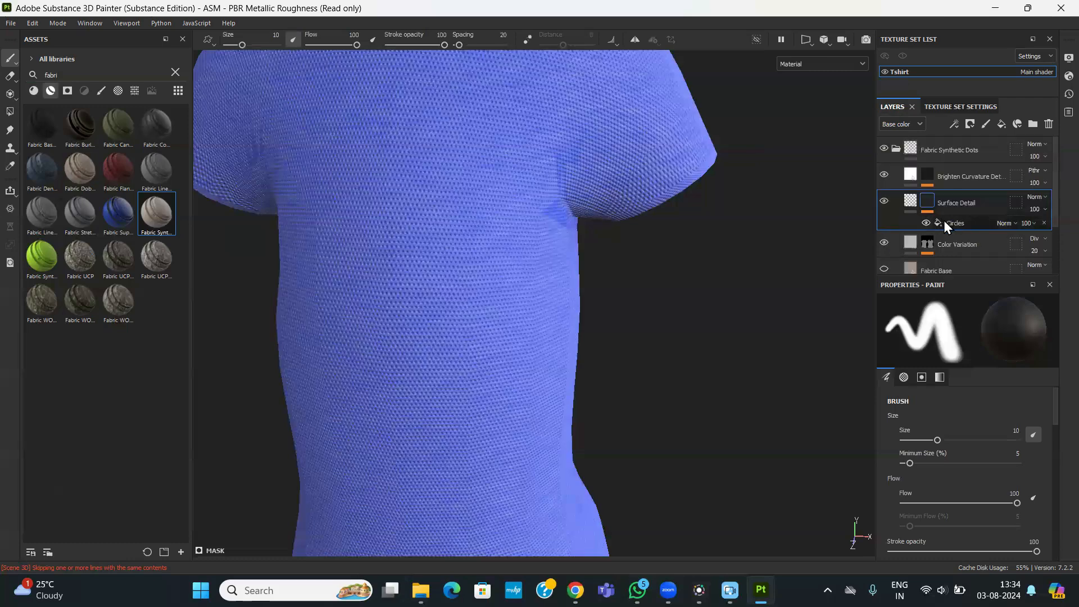
{"action": "left_click", "coordinate": [954, 223]}
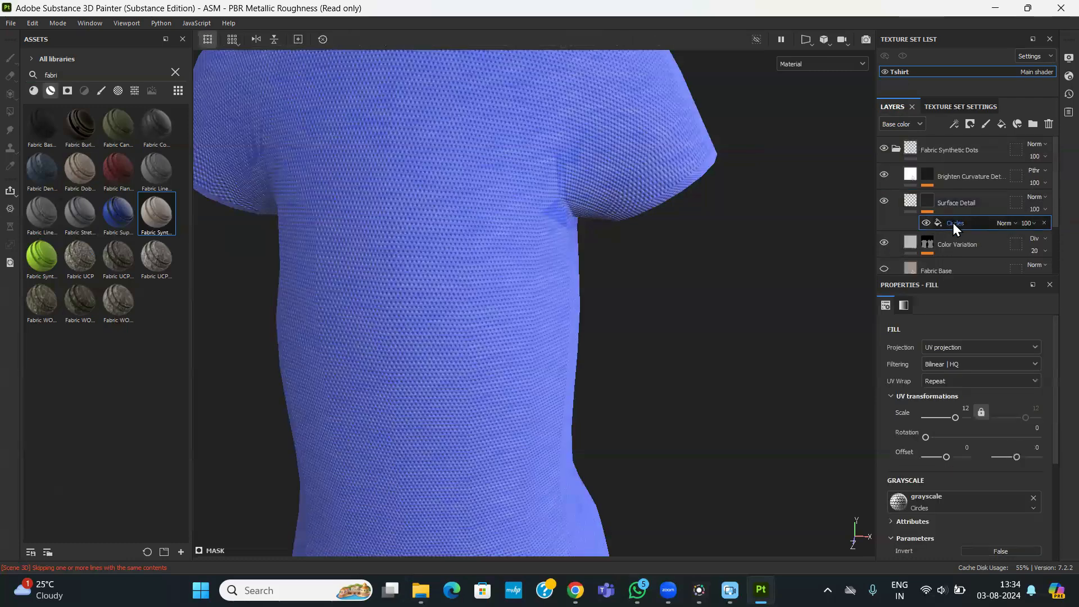
{"action": "left_click", "coordinate": [924, 224]}
{"action": "left_click", "coordinate": [925, 224]}
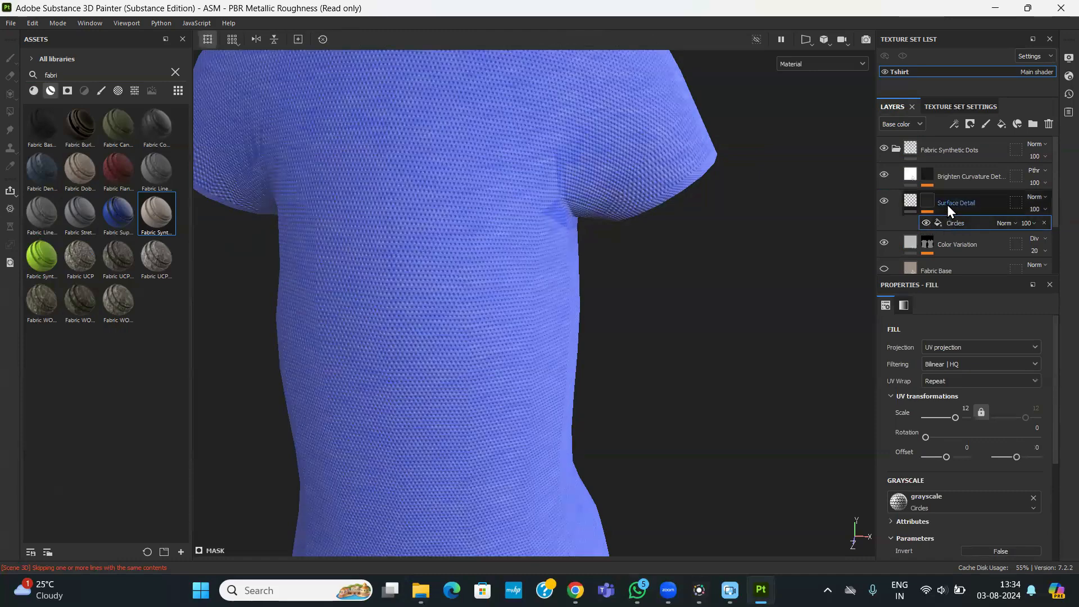
{"action": "left_click", "coordinate": [926, 222]}
{"action": "left_click", "coordinate": [926, 222]}
{"action": "left_click", "coordinate": [925, 222]}
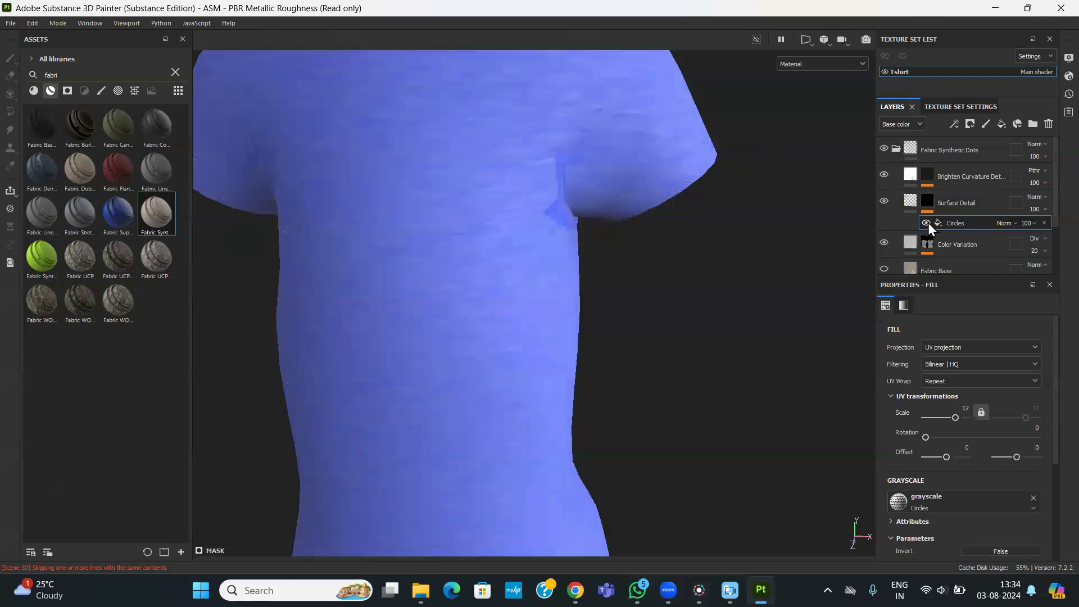
{"action": "left_click", "coordinate": [926, 223]}
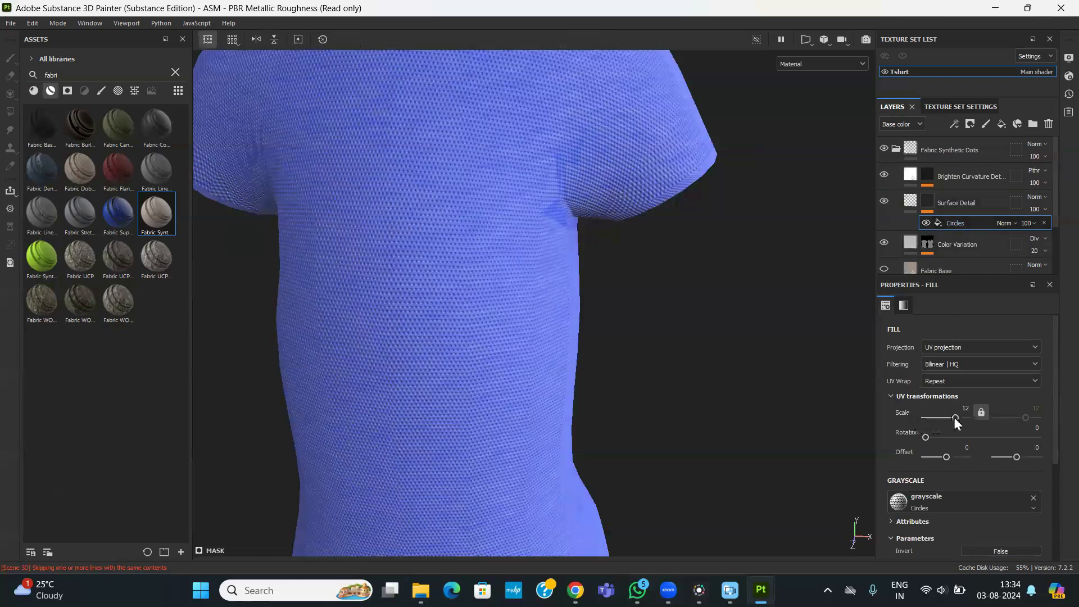
- Increase the UV scale of the Circles mask fill to 22.68 for a finer dot weave and check the whole shirt
{"action": "left_click_drag", "start_coordinate": [949, 417], "coordinate": [958, 418]}
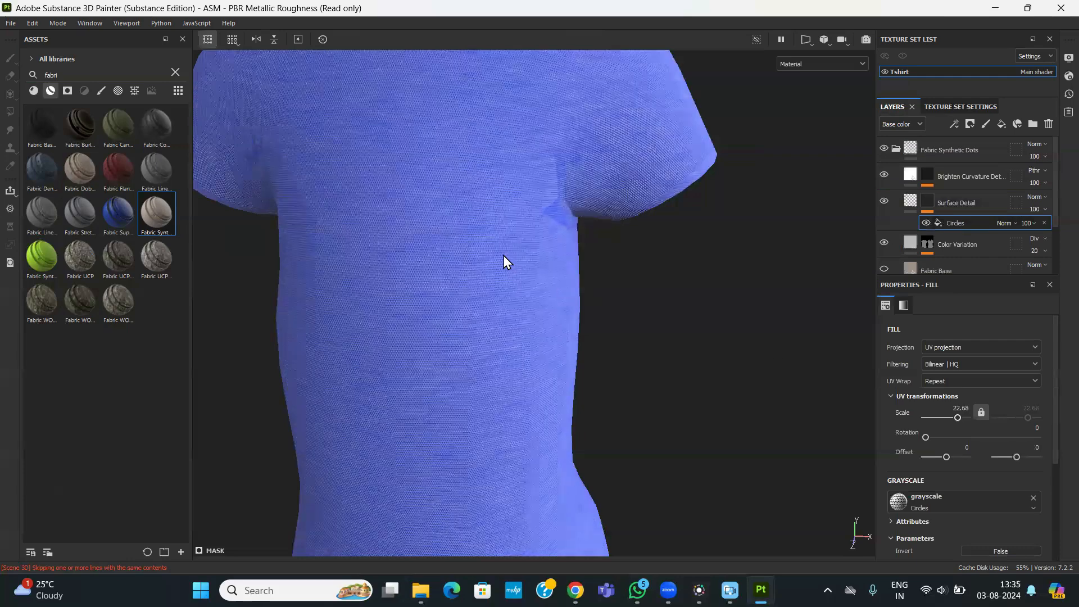
{"action": "scroll", "coordinate": [503, 256], "scroll_direction": "up", "scroll_amount": 3}
{"action": "scroll", "coordinate": [504, 256], "scroll_direction": "down", "scroll_amount": 3}
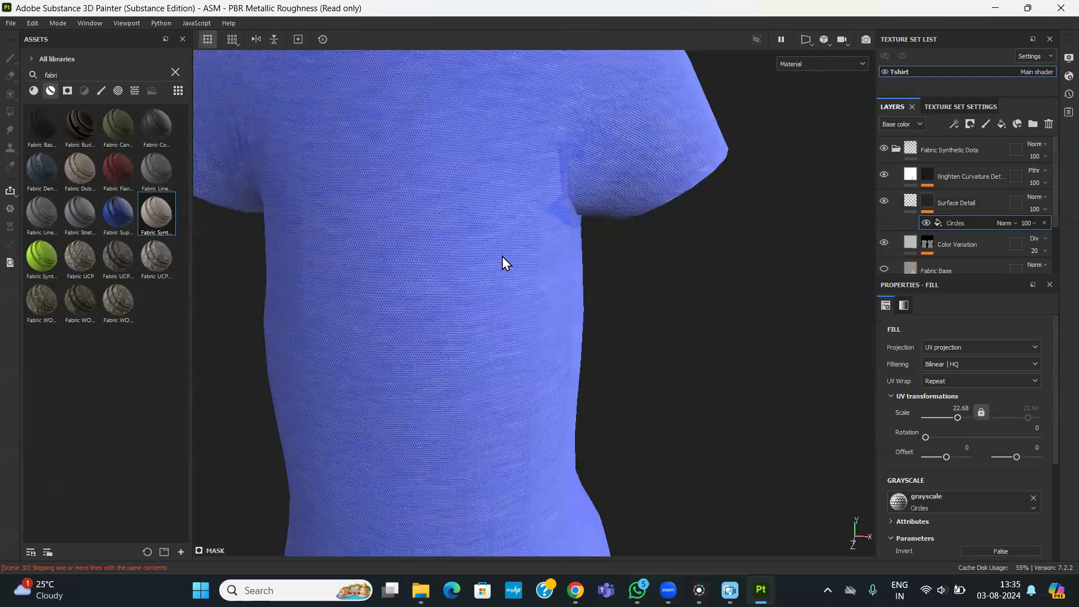
{"action": "scroll", "coordinate": [501, 256], "scroll_direction": "down", "scroll_amount": 2}
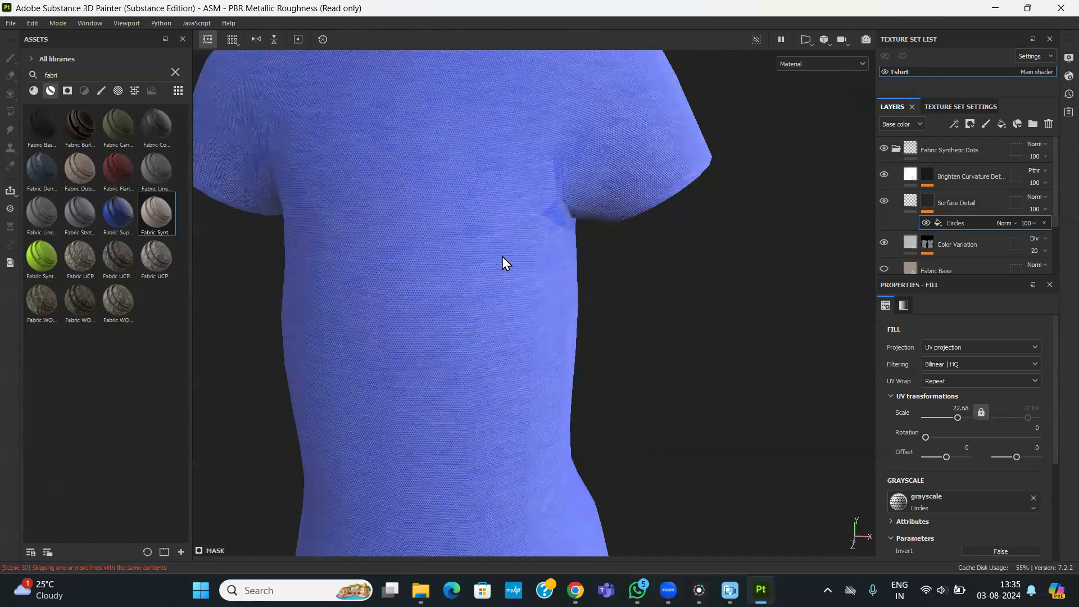
{"action": "scroll", "coordinate": [503, 256], "scroll_direction": "down", "scroll_amount": 2}
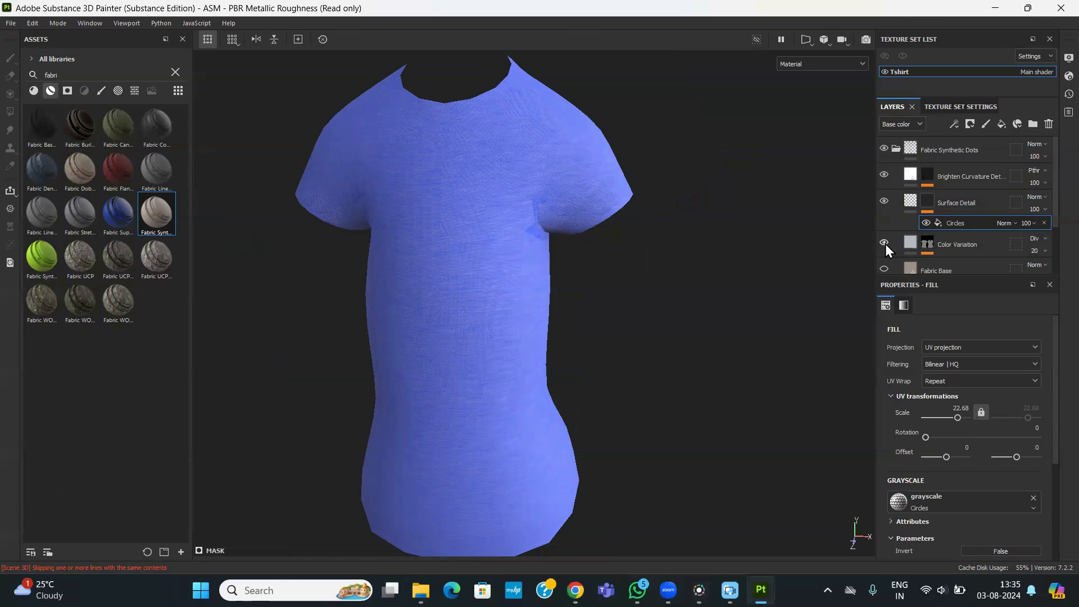
- Hide the Color Variation layer, examine the fabric up close, and show the layer again
{"action": "left_click", "coordinate": [885, 244]}
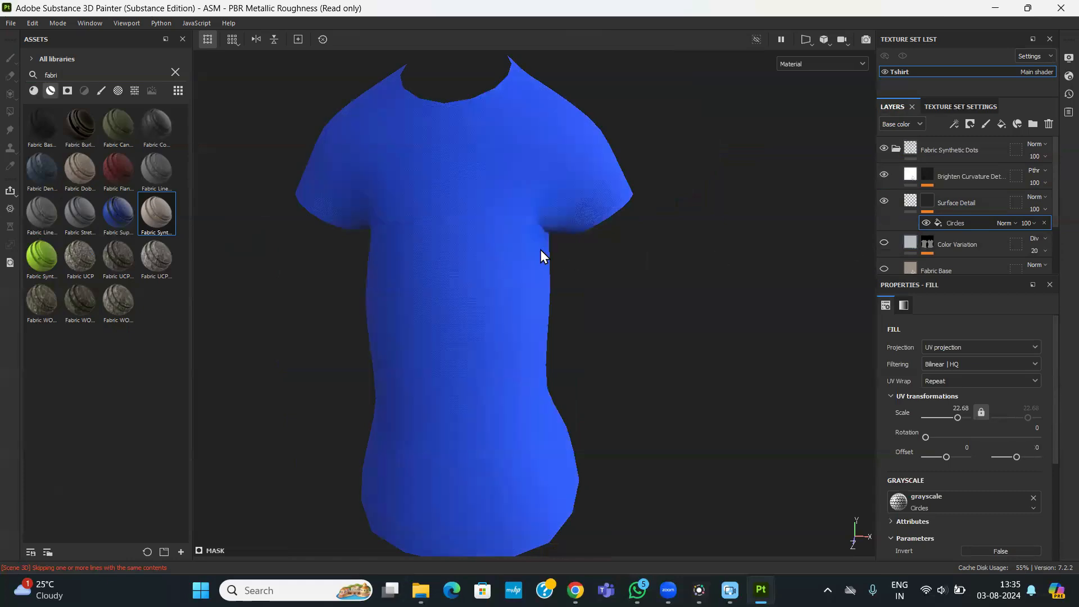
{"action": "scroll", "coordinate": [541, 250], "scroll_direction": "up", "scroll_amount": 3}
{"action": "scroll", "coordinate": [541, 250], "scroll_direction": "up", "scroll_amount": 1}
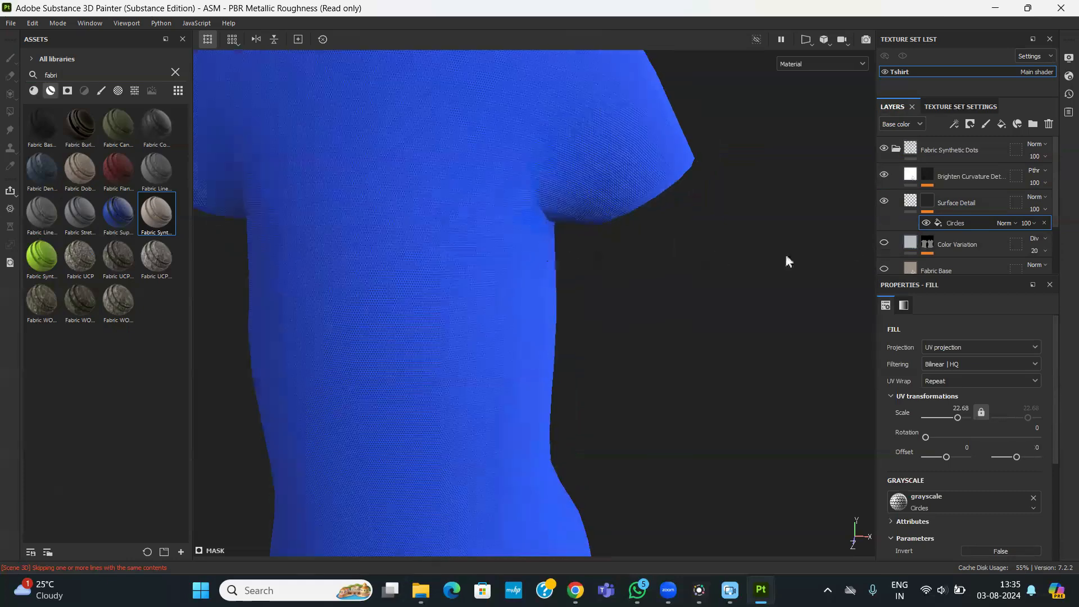
{"action": "left_click", "coordinate": [884, 243]}
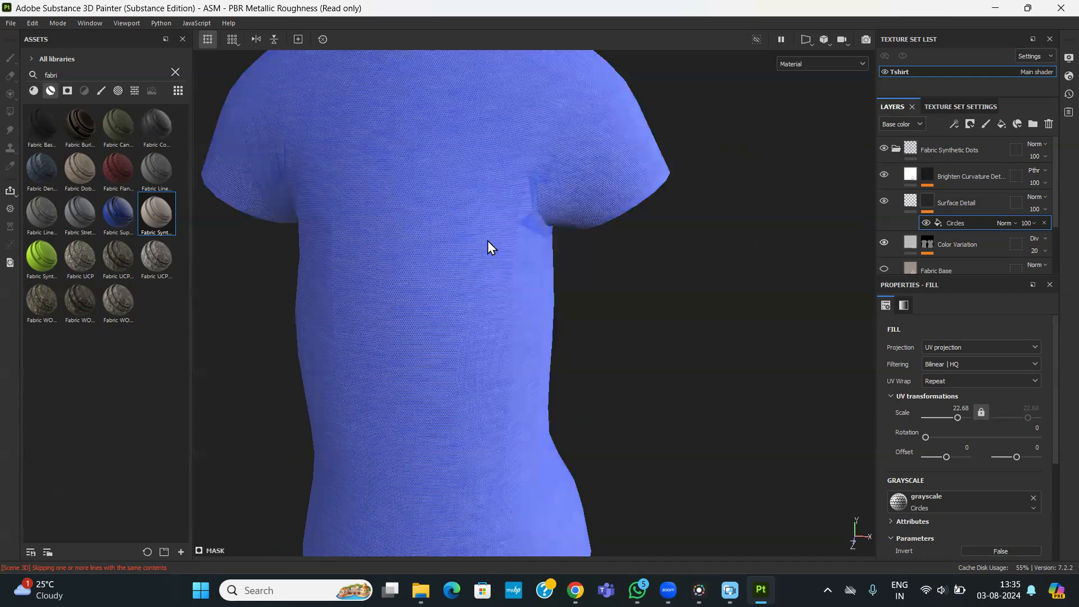
{"action": "scroll", "coordinate": [488, 241], "scroll_direction": "up", "scroll_amount": 2}
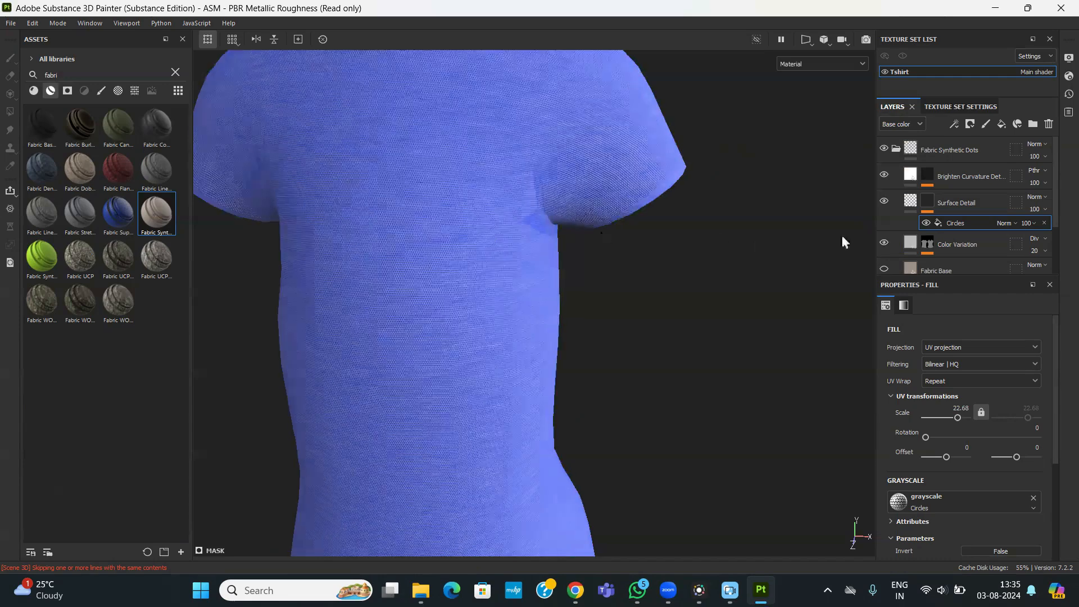
- Raise the UV scale of the Directional Noise fill in the Color Variation mask to about 2.3
{"action": "left_click", "coordinate": [932, 245]}
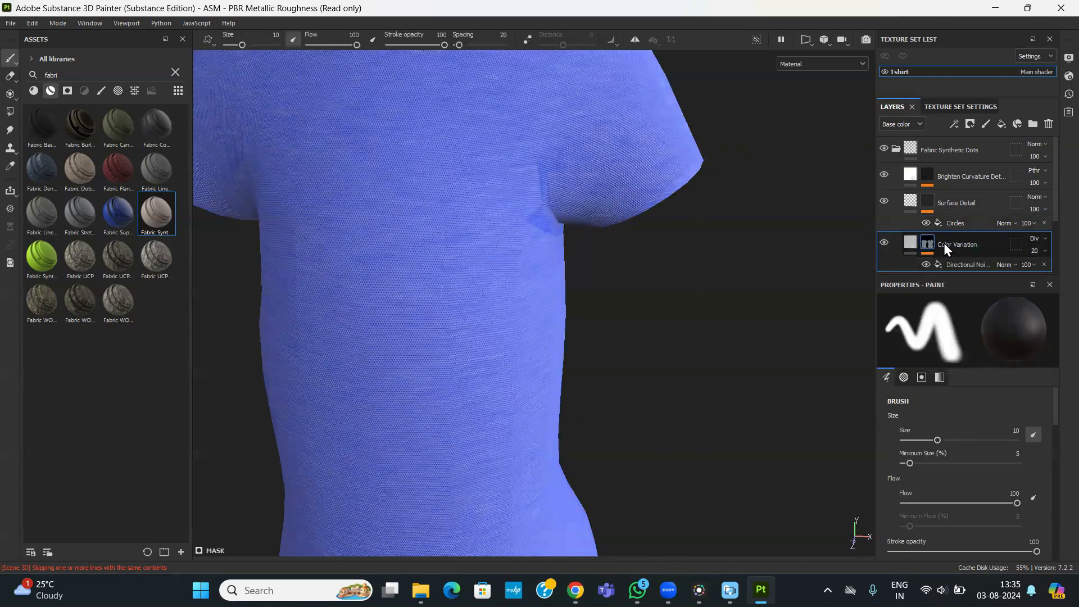
{"action": "left_click", "coordinate": [962, 265]}
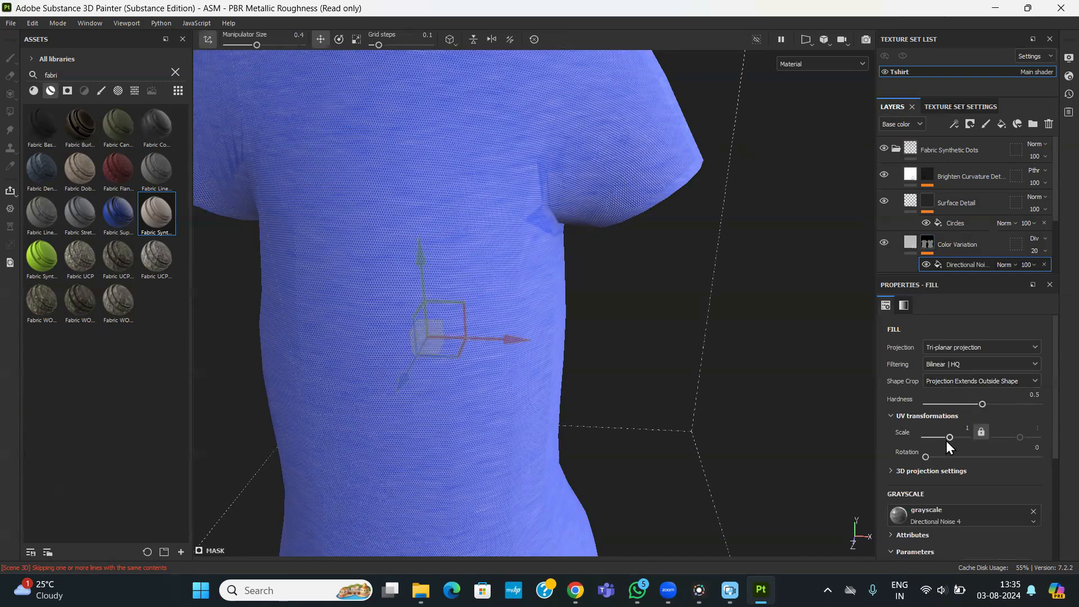
{"action": "left_click_drag", "start_coordinate": [949, 436], "coordinate": [951, 437]}
- Set the Balance parameter of the Directional Noise fill to 0.32 and check the fabric from near and far
{"action": "scroll", "coordinate": [918, 433], "scroll_direction": "down", "scroll_amount": 3}
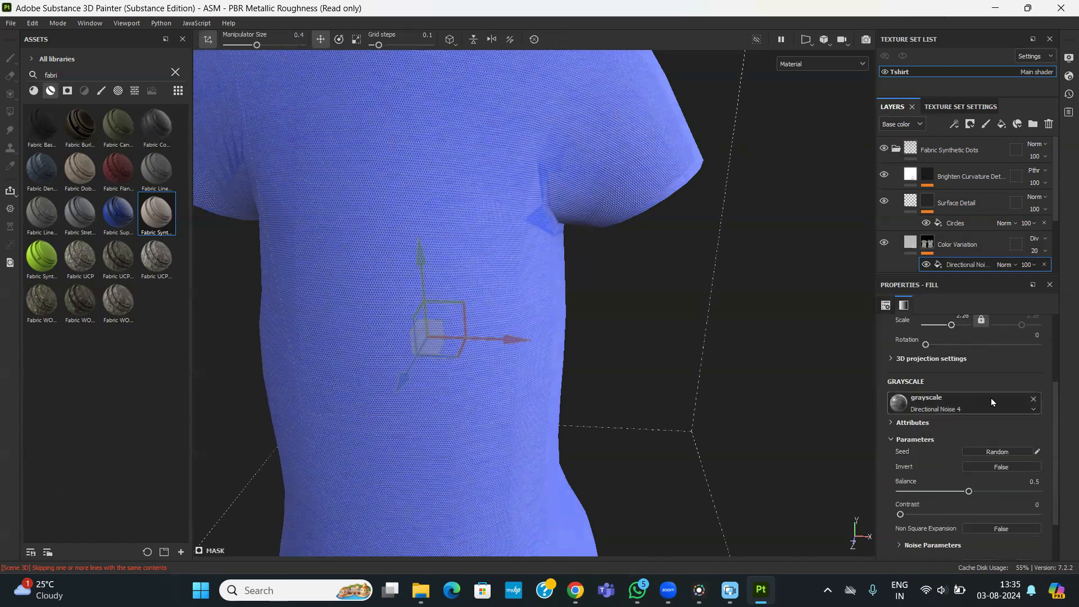
{"action": "scroll", "coordinate": [961, 411], "scroll_direction": "down", "scroll_amount": 2}
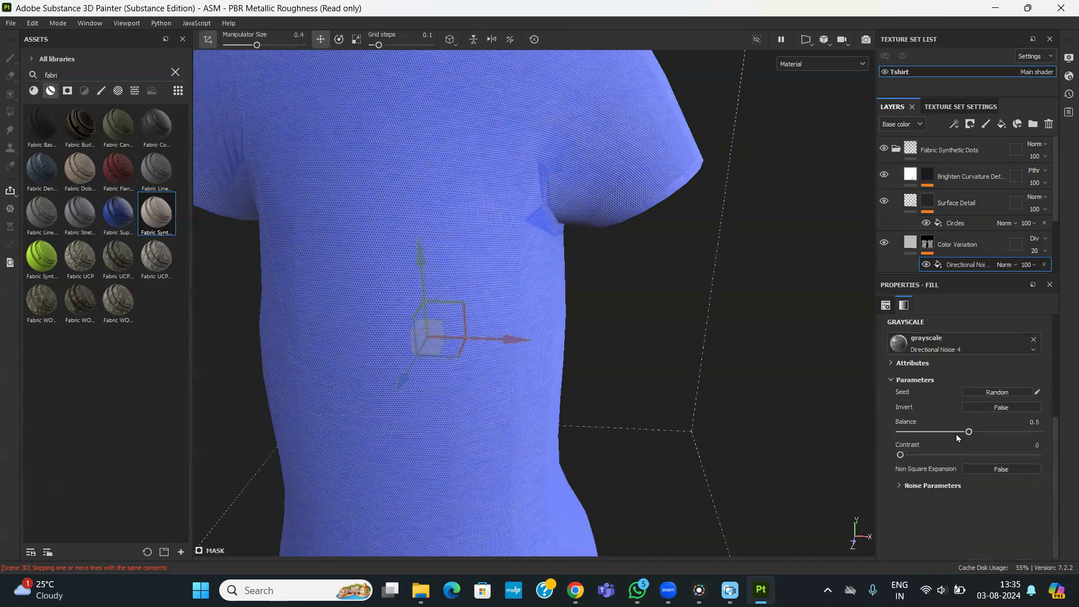
{"action": "left_click_drag", "start_coordinate": [967, 432], "coordinate": [945, 434]}
{"action": "scroll", "coordinate": [580, 360], "scroll_direction": "down", "scroll_amount": 1}
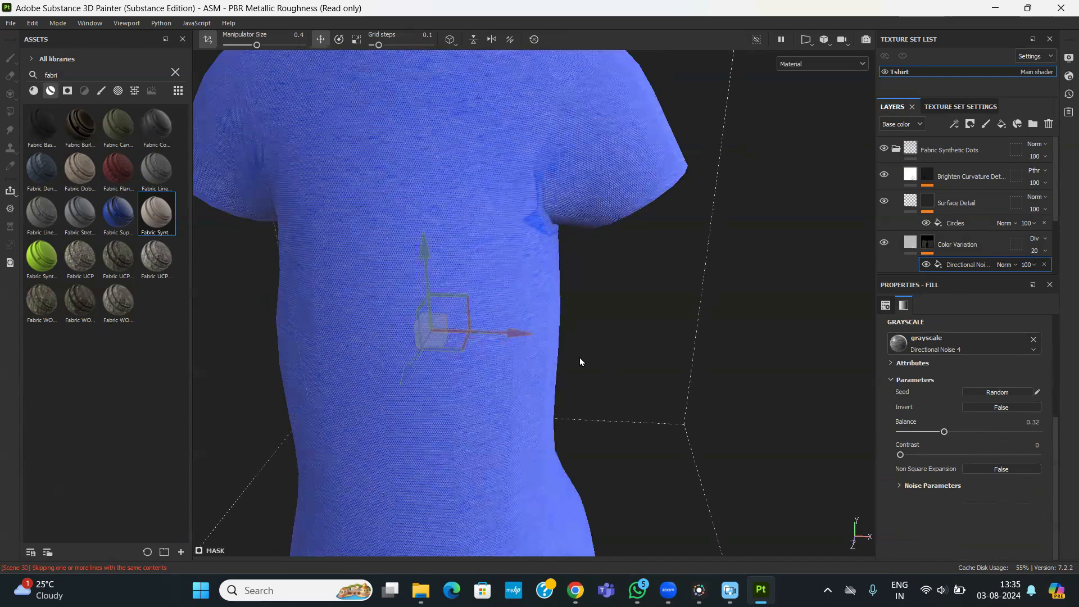
{"action": "scroll", "coordinate": [580, 362], "scroll_direction": "down", "scroll_amount": 3}
{"action": "scroll", "coordinate": [582, 354], "scroll_direction": "up", "scroll_amount": 4}
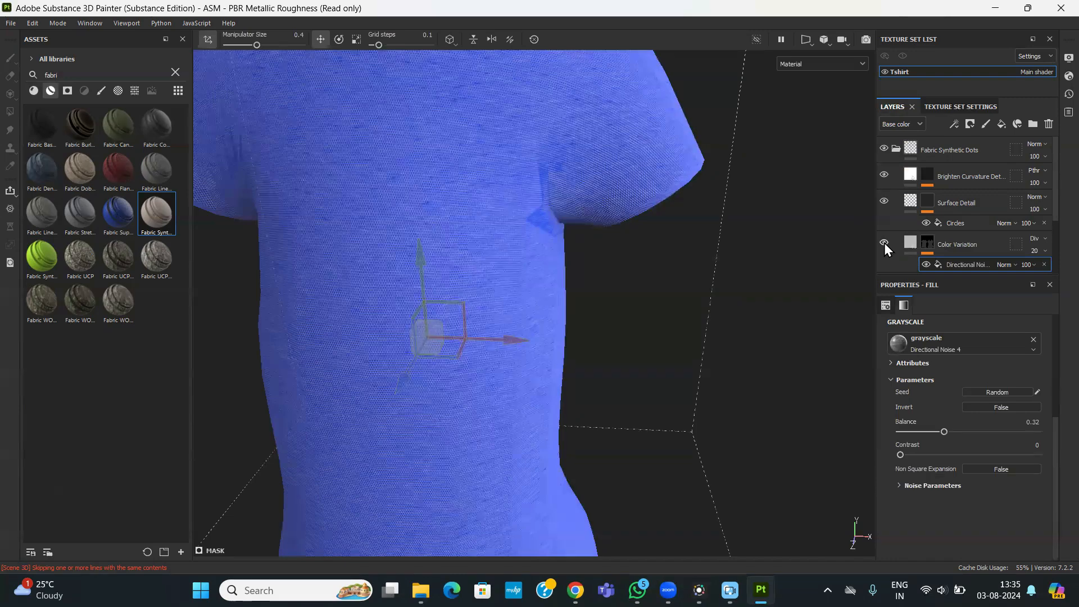
- Hide the Color Variation layer and add a new fill layer above it inside the Fabric Synthetic Dots group
{"action": "left_click", "coordinate": [885, 243]}
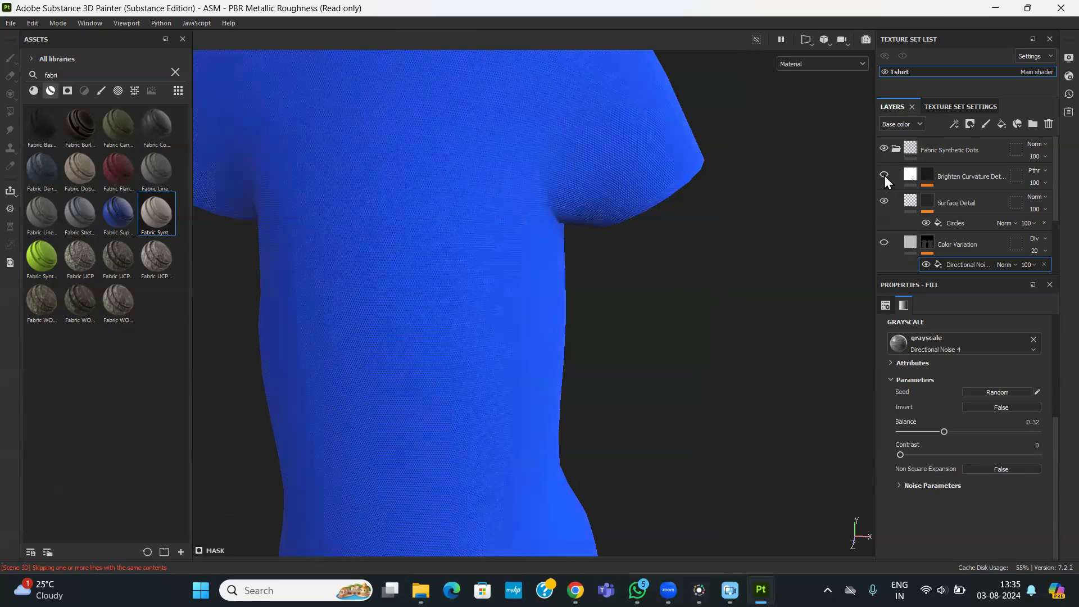
{"action": "left_click", "coordinate": [896, 150]}
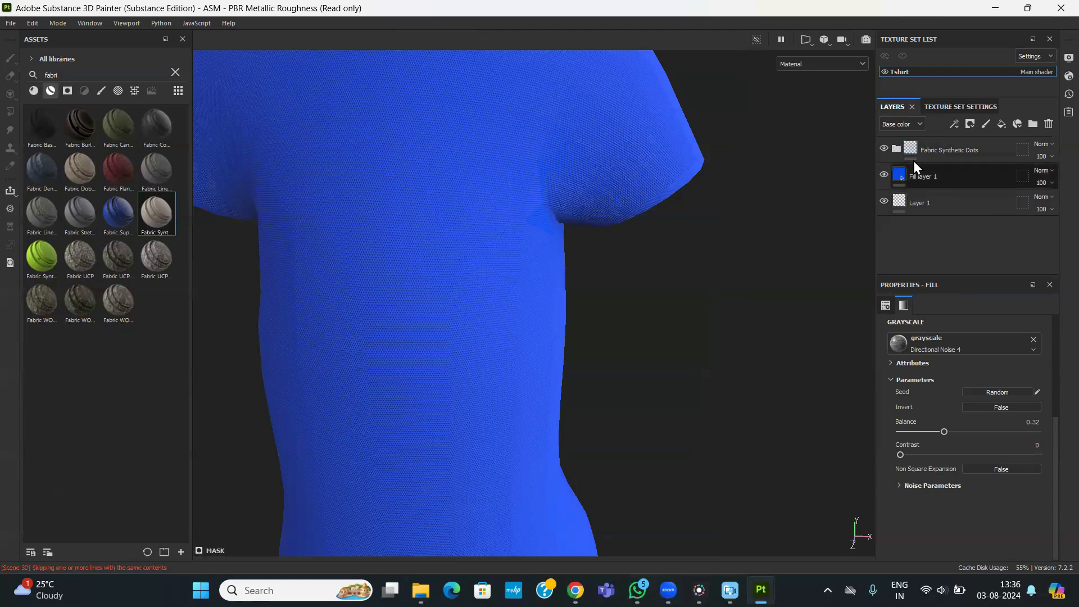
{"action": "left_click", "coordinate": [999, 124]}
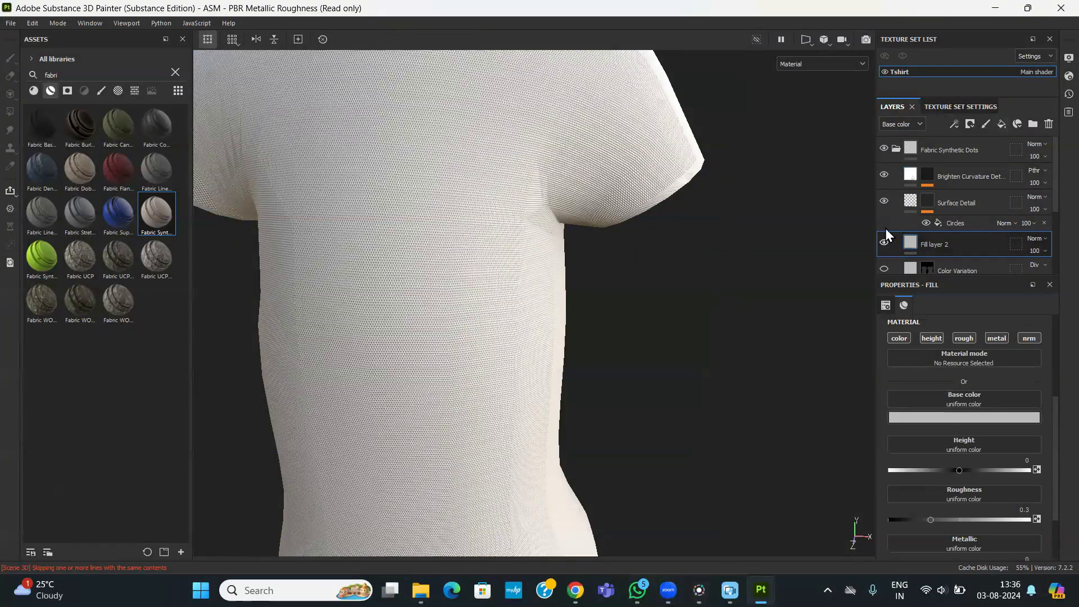
- Collapse the Fabric Synthetic Dots group and add another fill layer above it at the top of the stack
{"action": "left_click", "coordinate": [892, 149]}
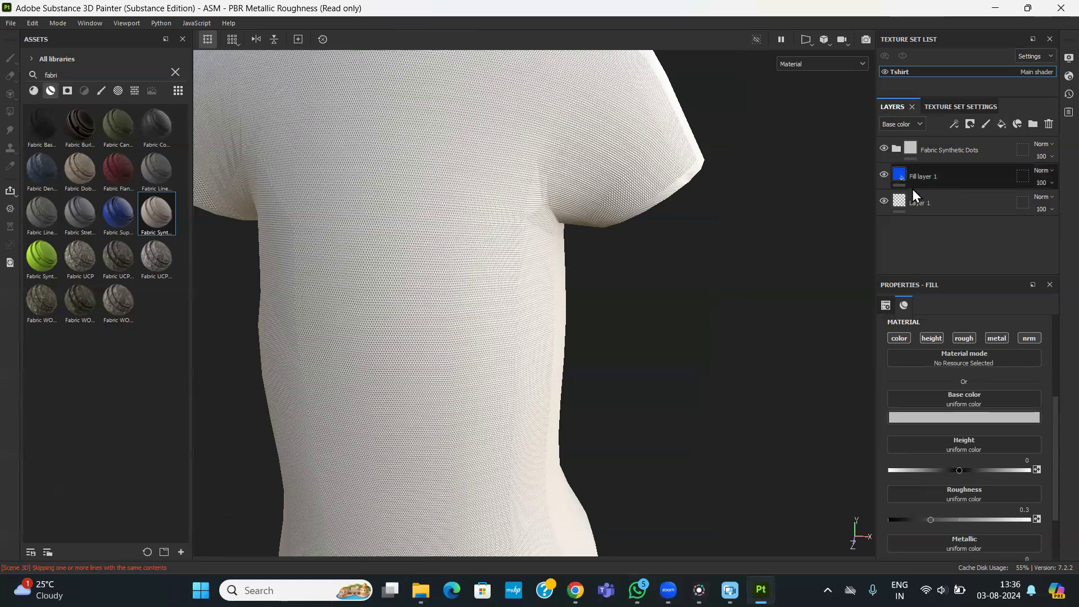
{"action": "left_click", "coordinate": [991, 144]}
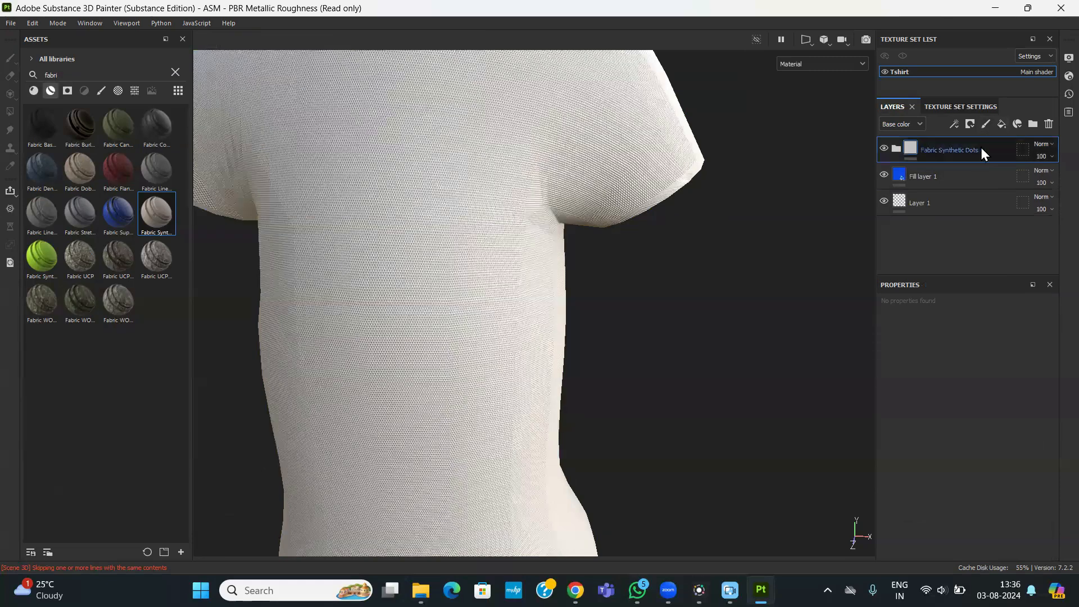
{"action": "left_click", "coordinate": [1002, 125]}
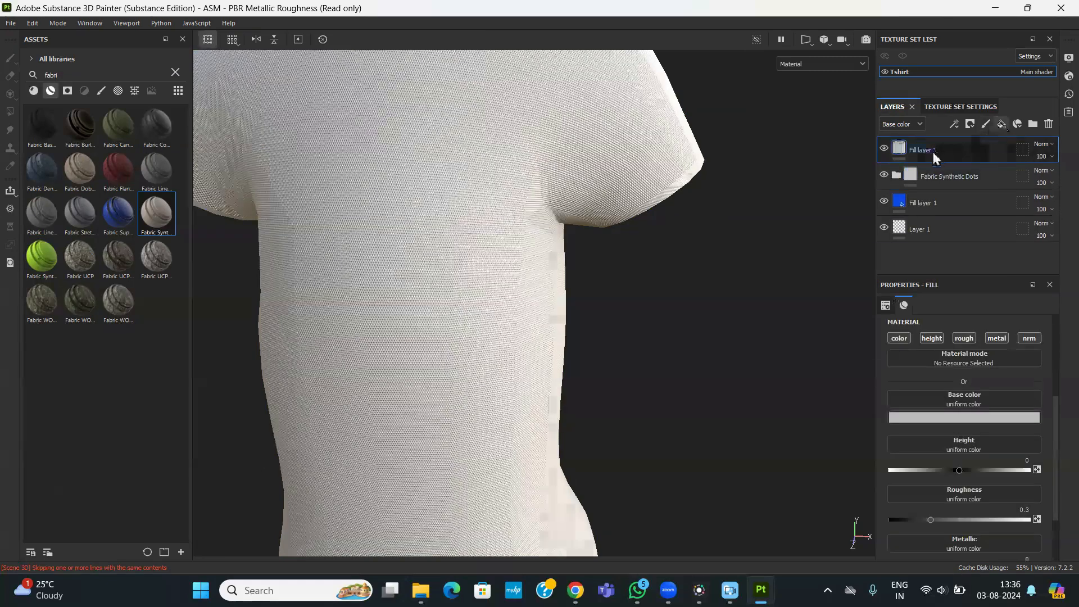
- Hide Fill layer 3 and, inside the Fabric Synthetic Dots group, Fill layer 2 so the blue fill shows through
{"action": "left_click", "coordinate": [883, 149]}
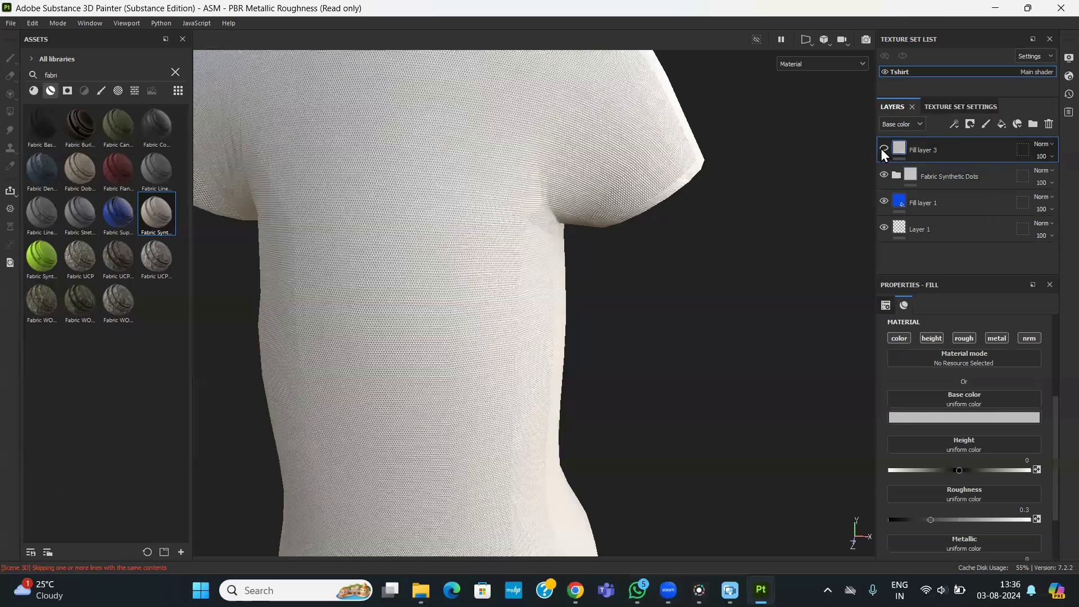
{"action": "left_click", "coordinate": [884, 148]}
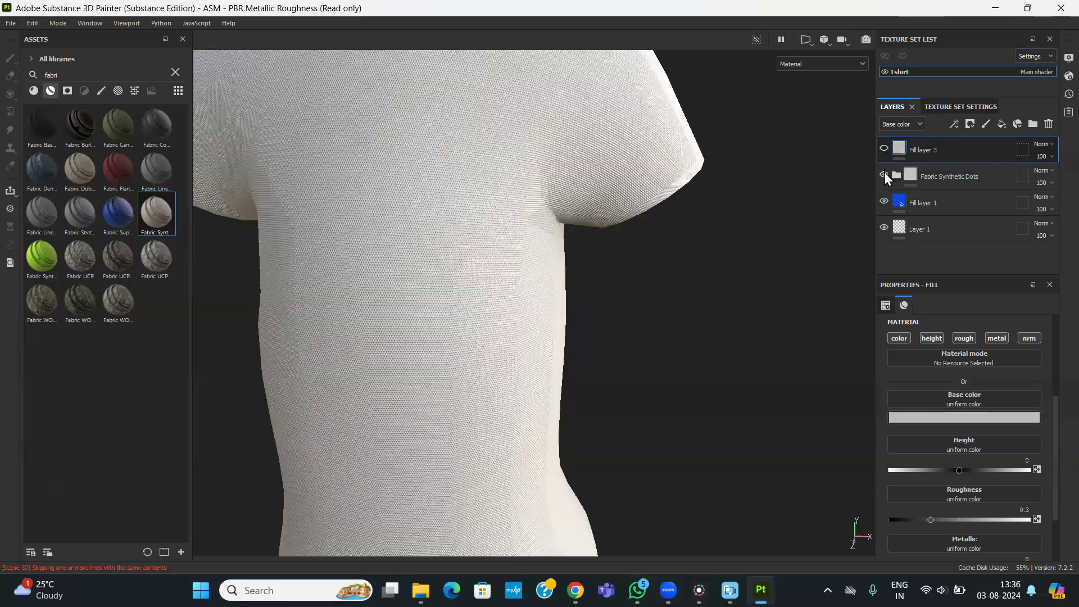
{"action": "left_click", "coordinate": [884, 175]}
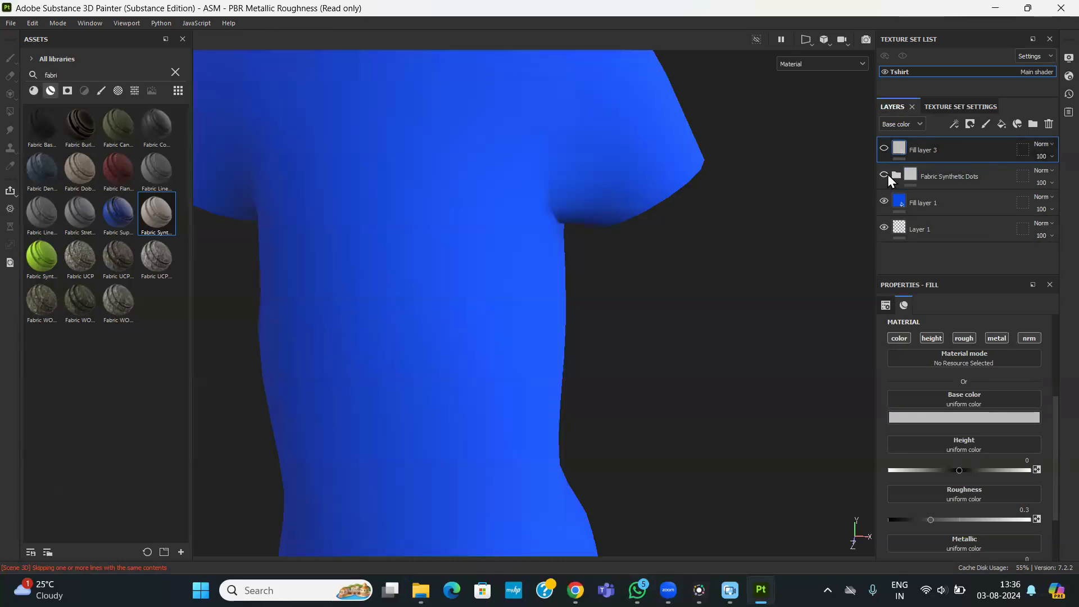
{"action": "left_click", "coordinate": [885, 175]}
{"action": "left_click", "coordinate": [897, 175]}
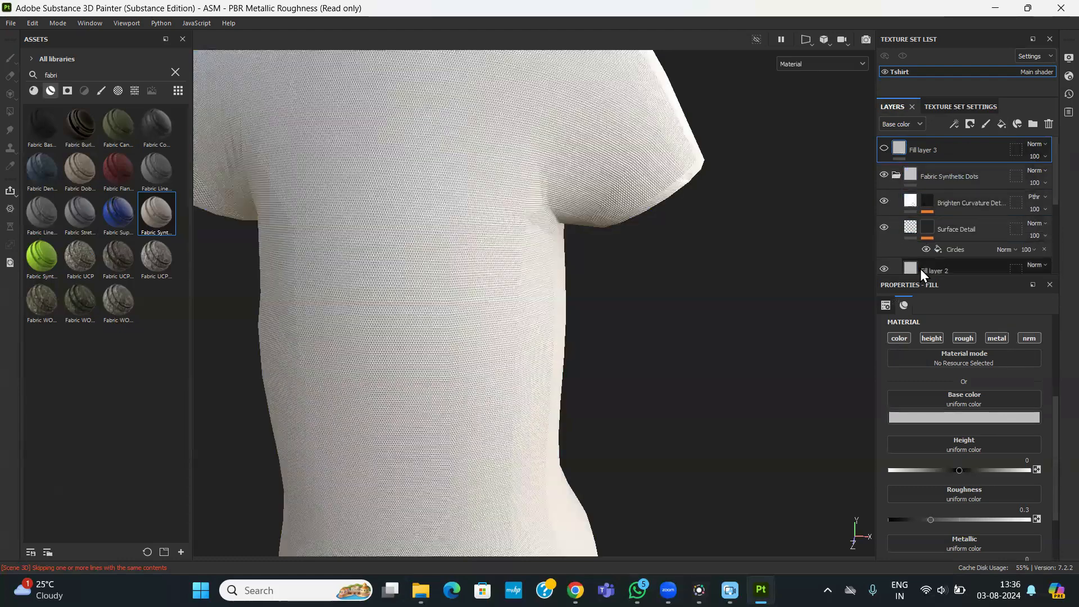
{"action": "left_click", "coordinate": [882, 270]}
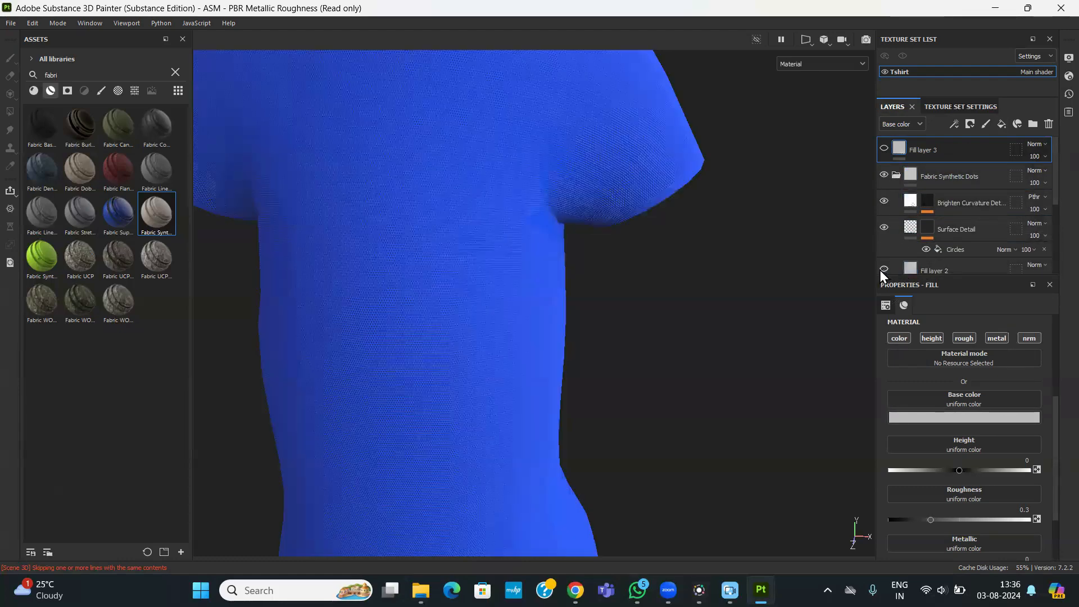
- Delete Fill layer 2 from the Fabric Synthetic Dots group
{"action": "left_click", "coordinate": [881, 270]}
{"action": "left_click", "coordinate": [881, 270]}
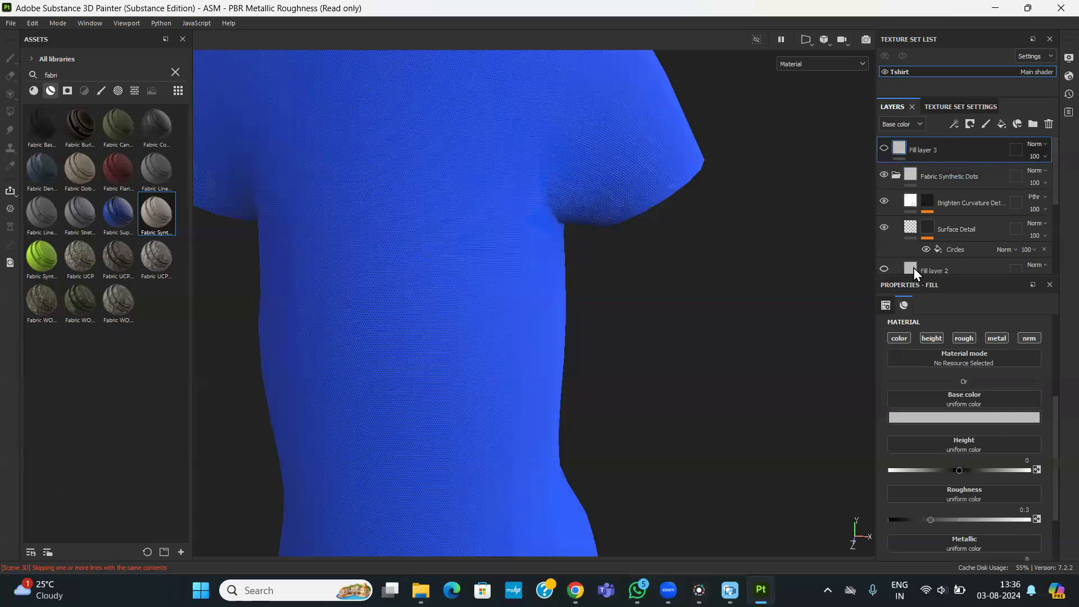
{"action": "left_click", "coordinate": [913, 268]}
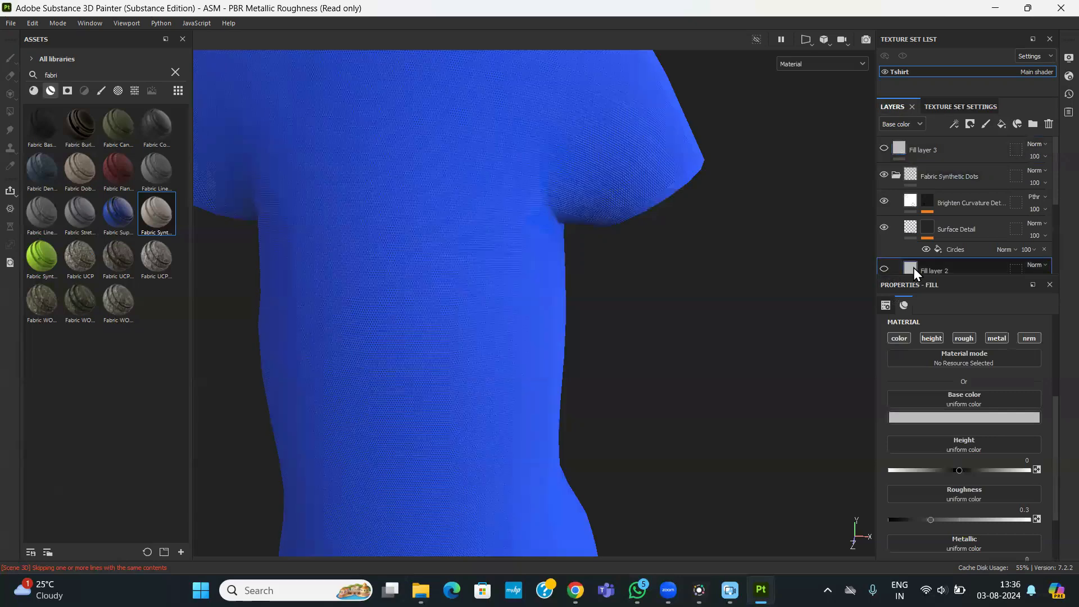
{"action": "left_click", "coordinate": [913, 267]}
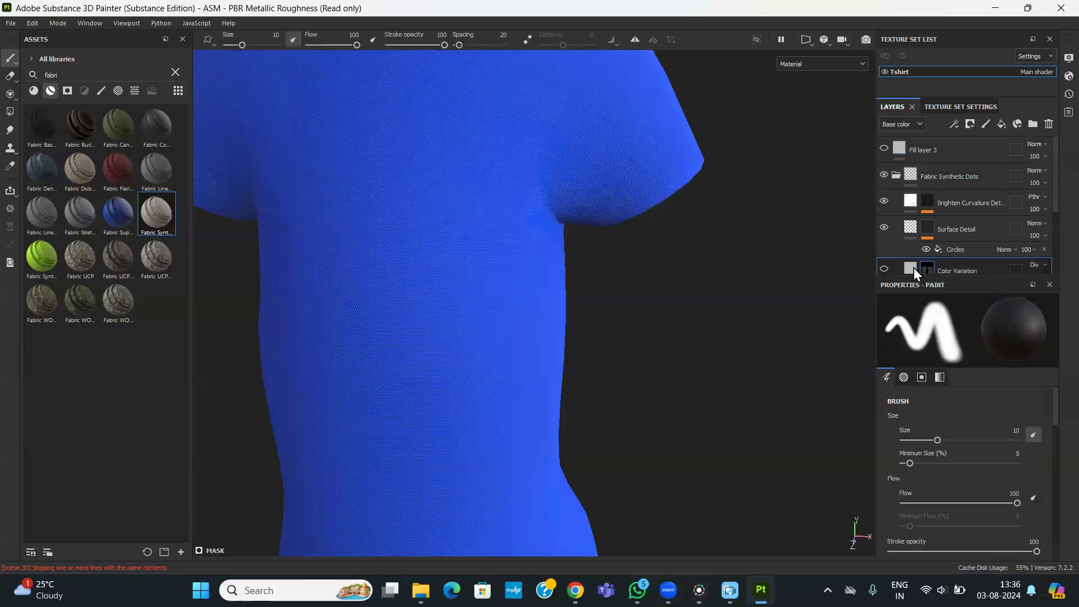
- Make Fill layer 3 visible again and add a black mask to it
{"action": "left_click", "coordinate": [885, 148]}
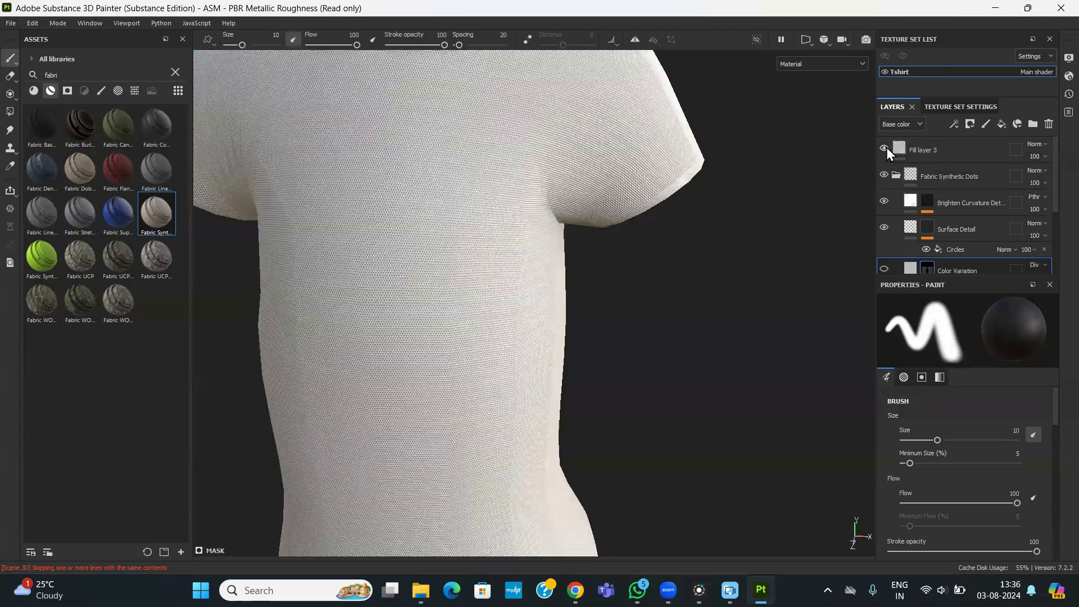
{"action": "left_click", "coordinate": [885, 148]}
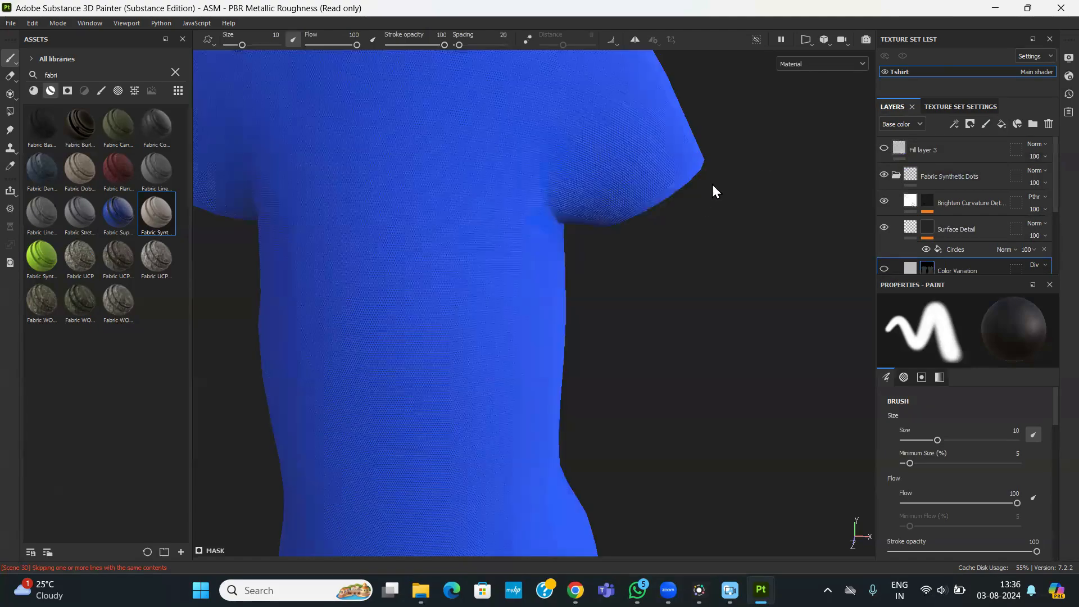
{"action": "left_click_drag", "start_coordinate": [694, 248], "coordinate": [621, 379], "text": "alt"}
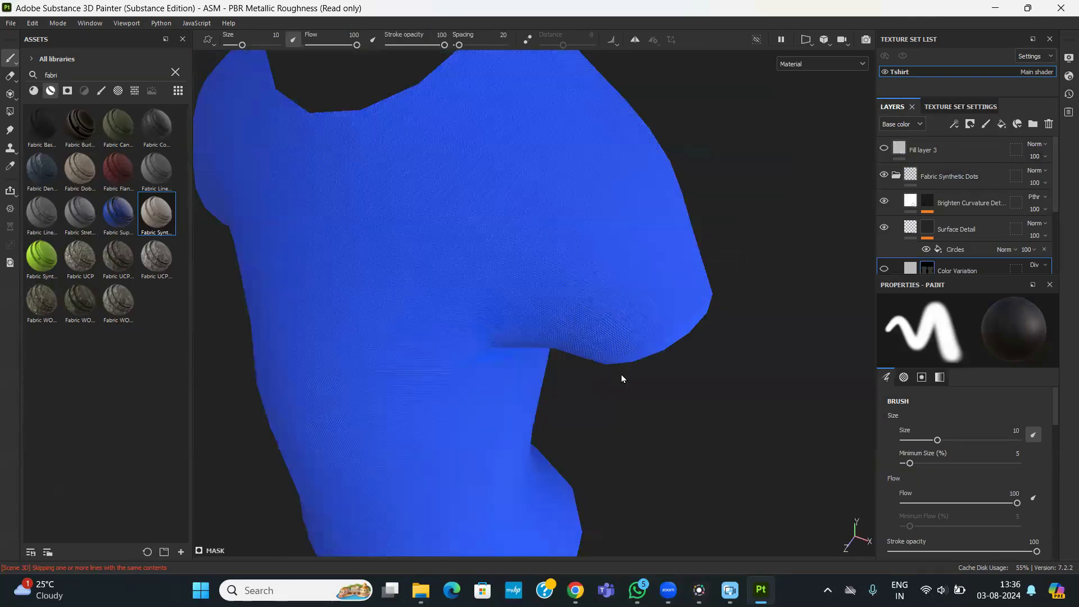
{"action": "left_click", "coordinate": [885, 148]}
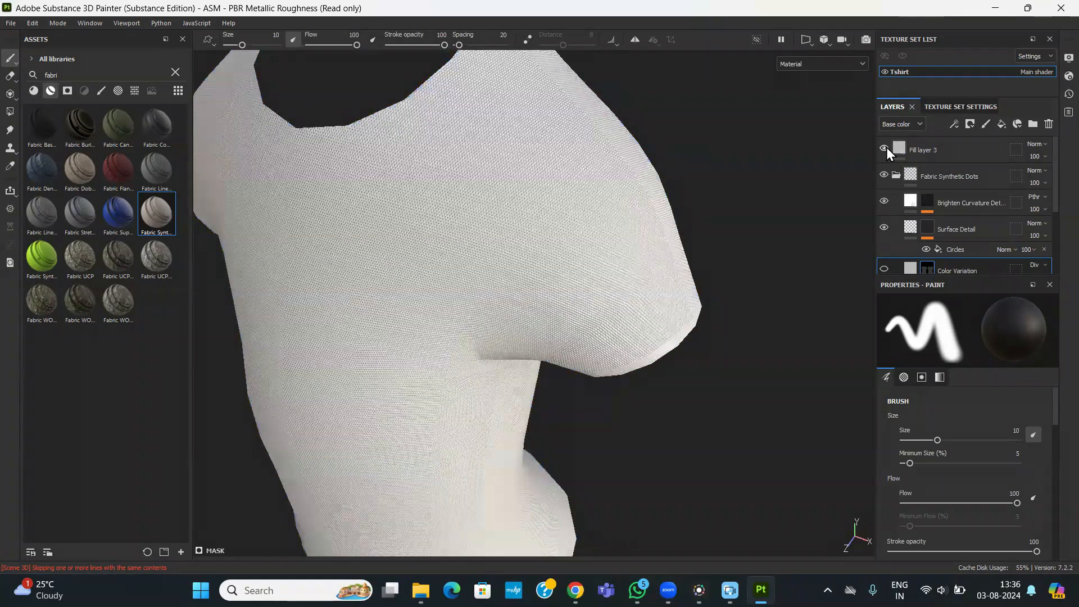
{"action": "right_click", "coordinate": [916, 145]}
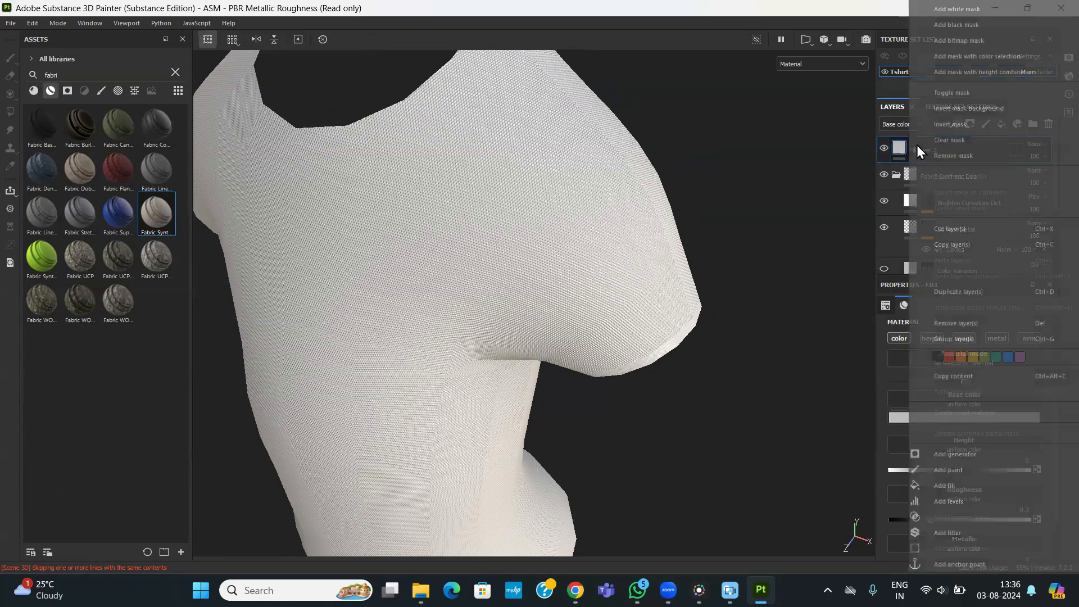
{"action": "left_click", "coordinate": [956, 25]}
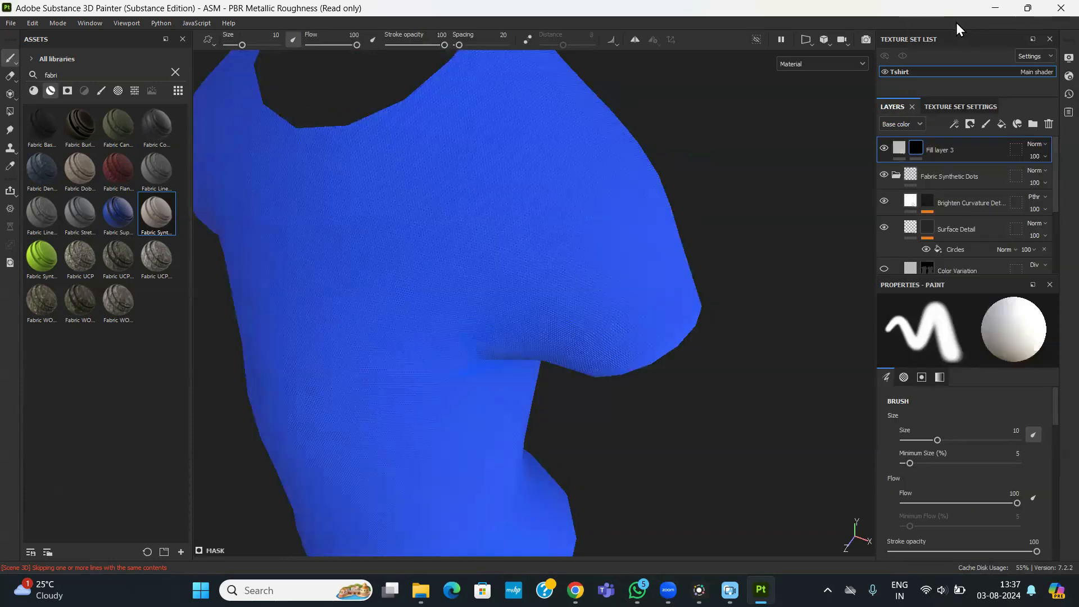
- Add a generator to Fill layer 3's mask and assign the Auto Stitcher to it
{"action": "right_click", "coordinate": [929, 149]}
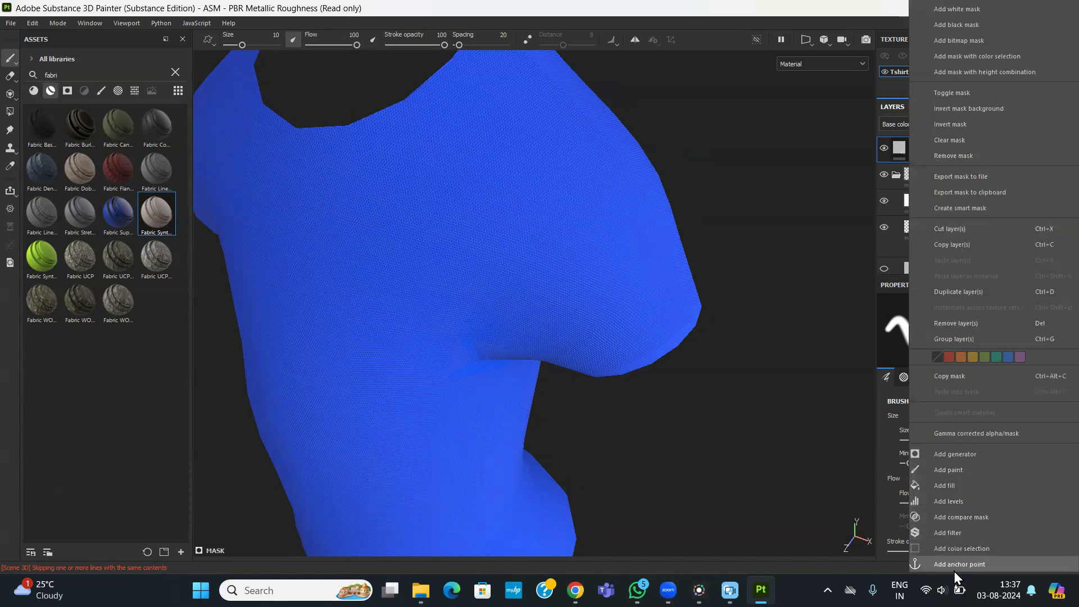
{"action": "left_click", "coordinate": [947, 455]}
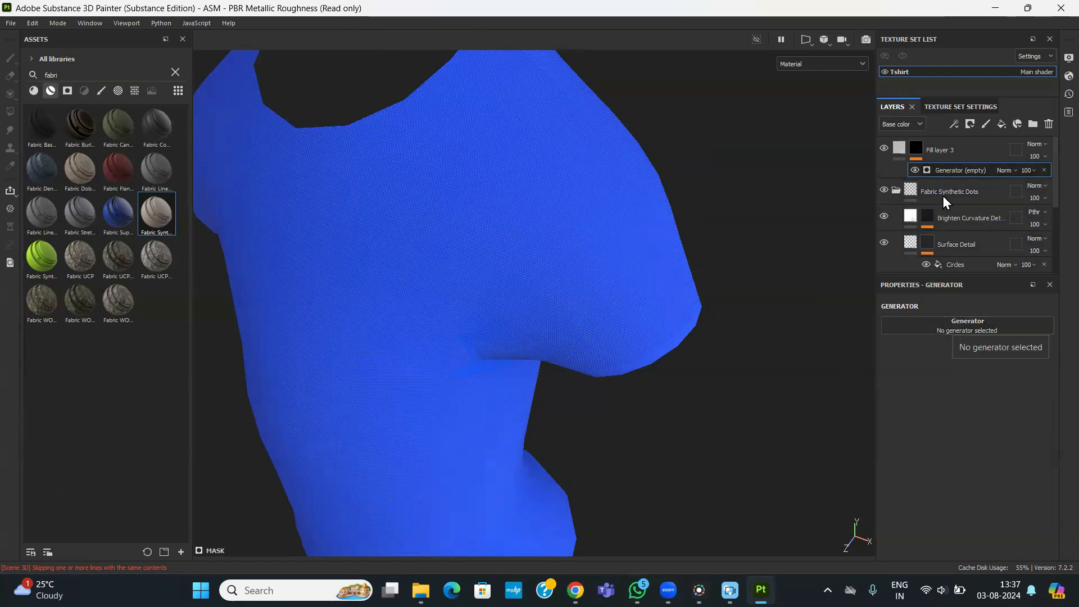
{"action": "left_click", "coordinate": [956, 324]}
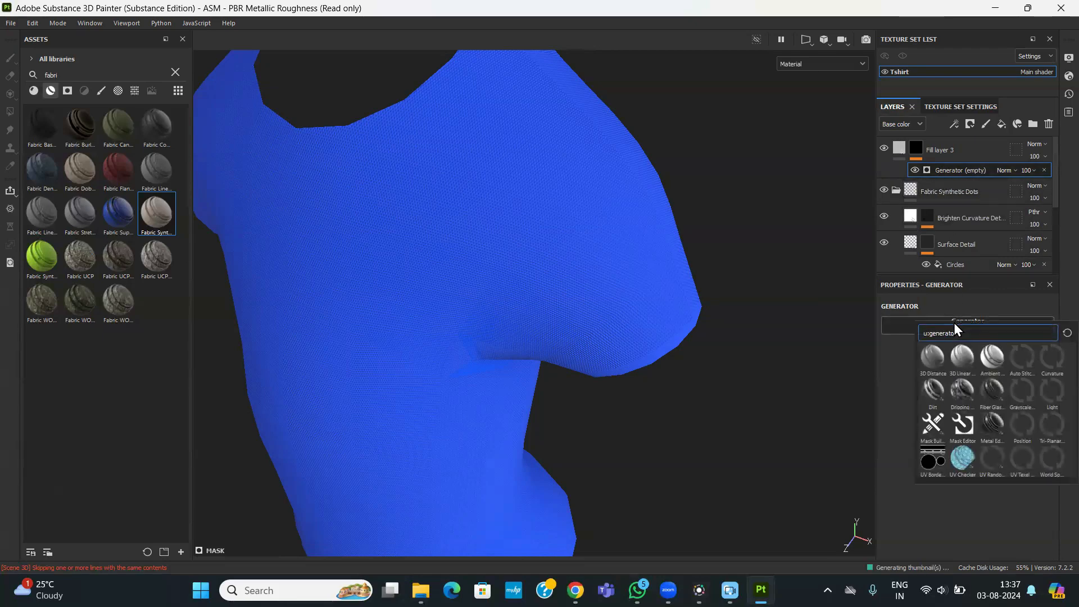
{"action": "left_click", "coordinate": [1022, 360]}
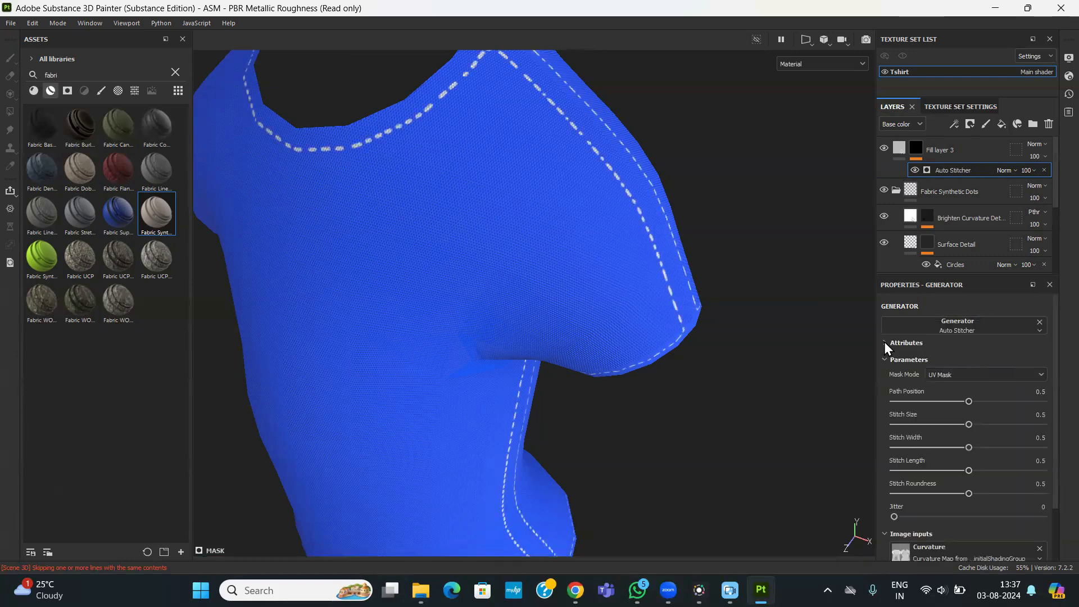
- Examine the stitching along the collar, sleeves, side seams and hem, and compare it with the Auto Stitcher switched off
{"action": "left_click_drag", "start_coordinate": [701, 332], "coordinate": [650, 301], "text": "alt"}
{"action": "left_click_drag", "start_coordinate": [718, 258], "coordinate": [539, 218], "text": "alt"}
{"action": "scroll", "coordinate": [521, 293], "scroll_direction": "down", "scroll_amount": 3}
{"action": "middle_click_drag", "start_coordinate": [530, 322], "coordinate": [613, 212], "text": "alt"}
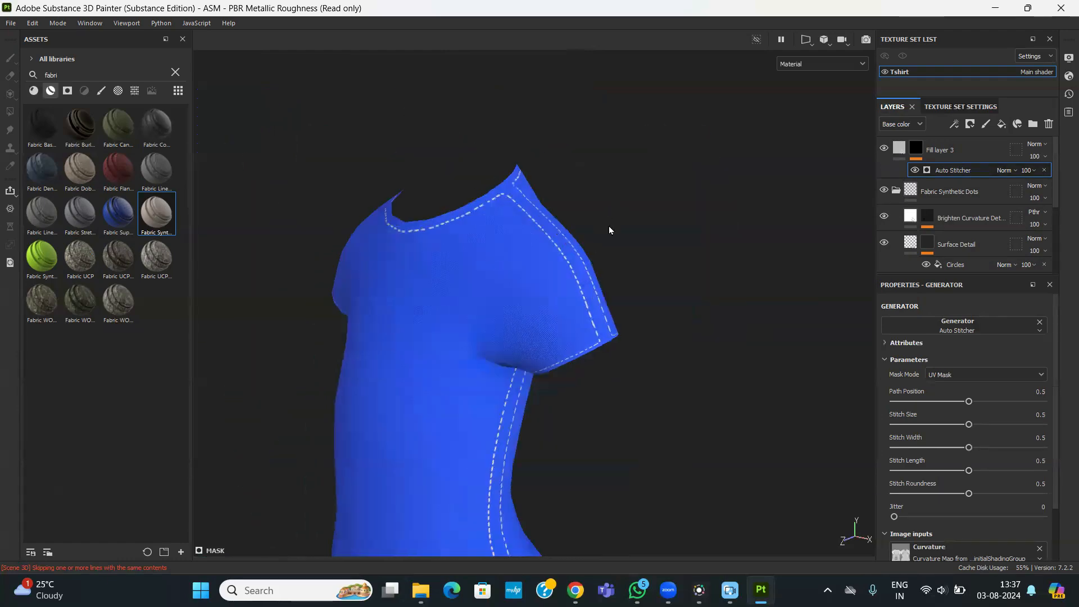
{"action": "left_click_drag", "start_coordinate": [638, 291], "coordinate": [713, 294], "text": "alt"}
{"action": "middle_click_drag", "start_coordinate": [640, 407], "coordinate": [638, 287], "text": "alt"}
{"action": "left_click_drag", "start_coordinate": [638, 287], "coordinate": [586, 321], "text": "alt"}
{"action": "left_click_drag", "start_coordinate": [397, 289], "coordinate": [609, 308], "text": "alt"}
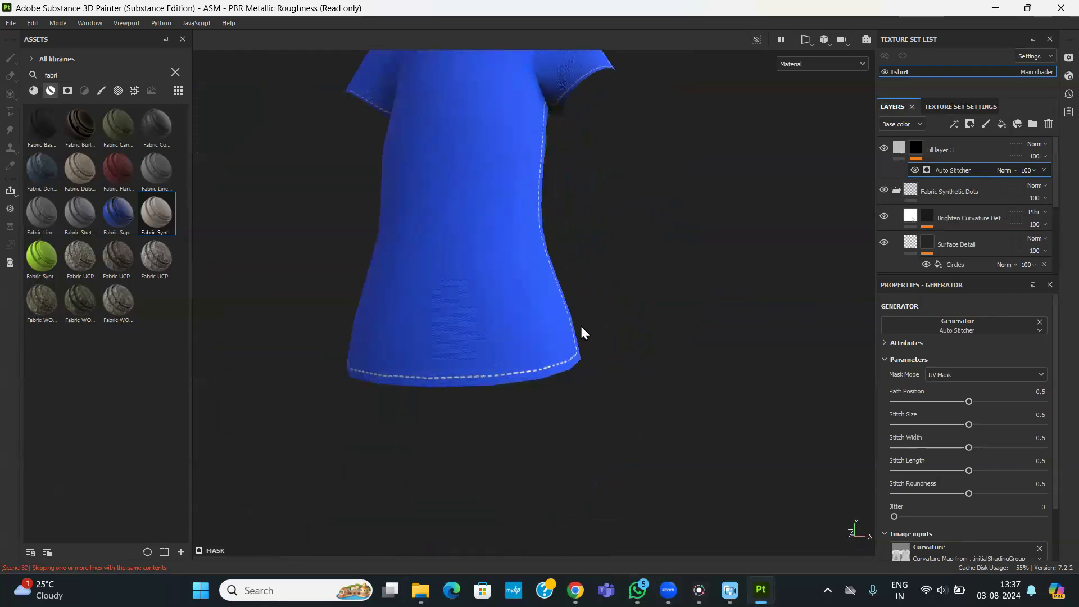
{"action": "middle_click_drag", "start_coordinate": [581, 327], "coordinate": [607, 458], "text": "alt"}
{"action": "left_click_drag", "start_coordinate": [608, 458], "coordinate": [532, 388], "text": "alt"}
{"action": "right_click_drag", "start_coordinate": [533, 388], "coordinate": [615, 291], "text": "alt"}
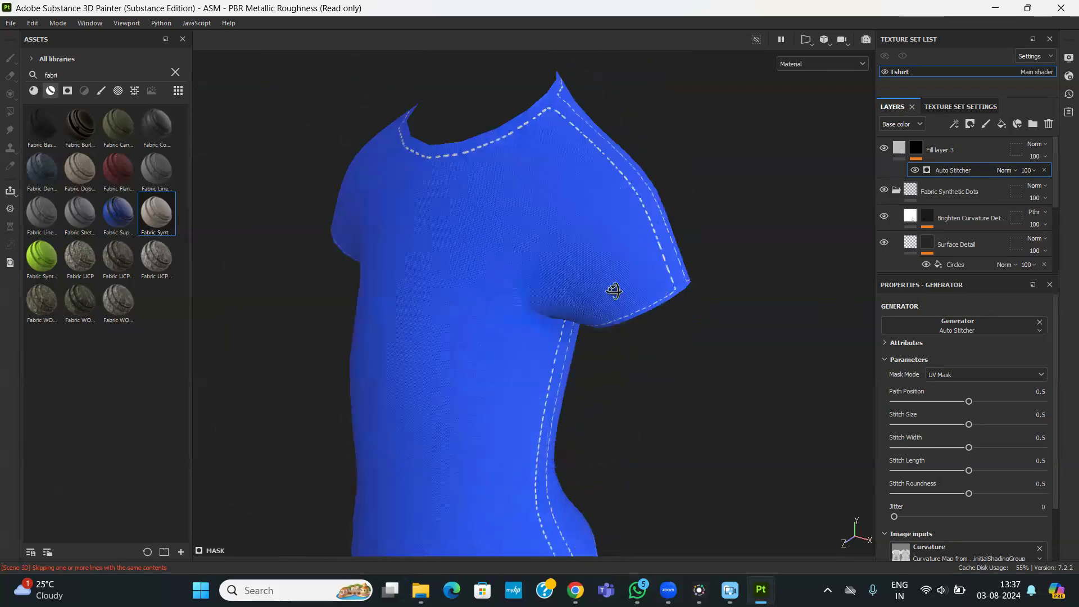
{"action": "left_click_drag", "start_coordinate": [615, 291], "coordinate": [600, 284], "text": "alt"}
{"action": "middle_click_drag", "start_coordinate": [600, 285], "coordinate": [551, 332], "text": "alt"}
{"action": "right_click_drag", "start_coordinate": [550, 332], "coordinate": [652, 248], "text": "alt"}
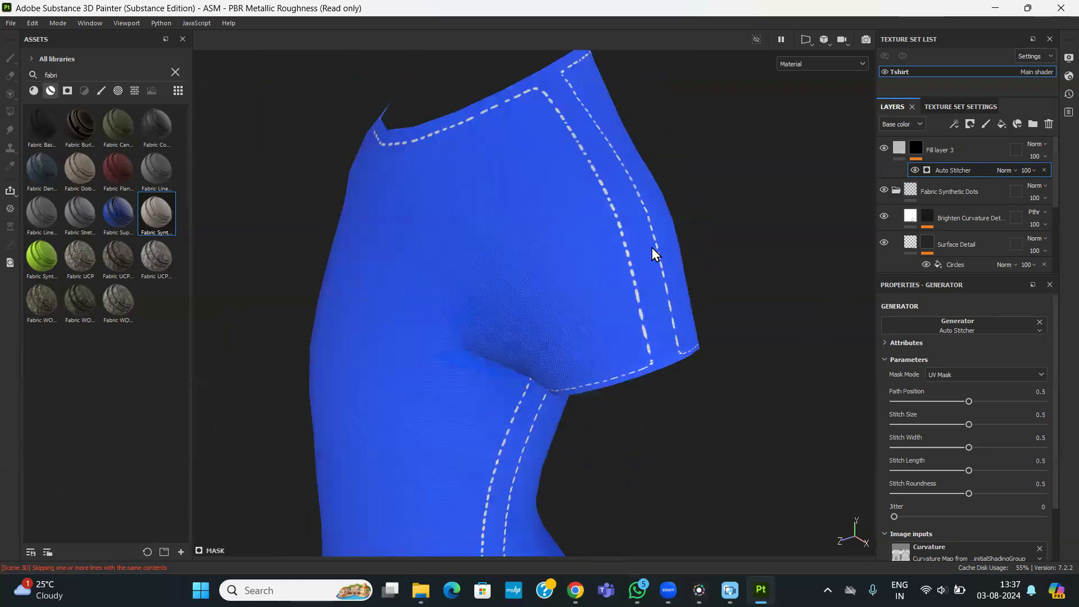
{"action": "left_click", "coordinate": [916, 170]}
{"action": "left_click", "coordinate": [915, 170]}
- Set the Auto Stitcher's Path Position to 0 and Stitch Size to 0.2, and check the stitches around the shirt
{"action": "left_click_drag", "start_coordinate": [969, 402], "coordinate": [945, 401]}
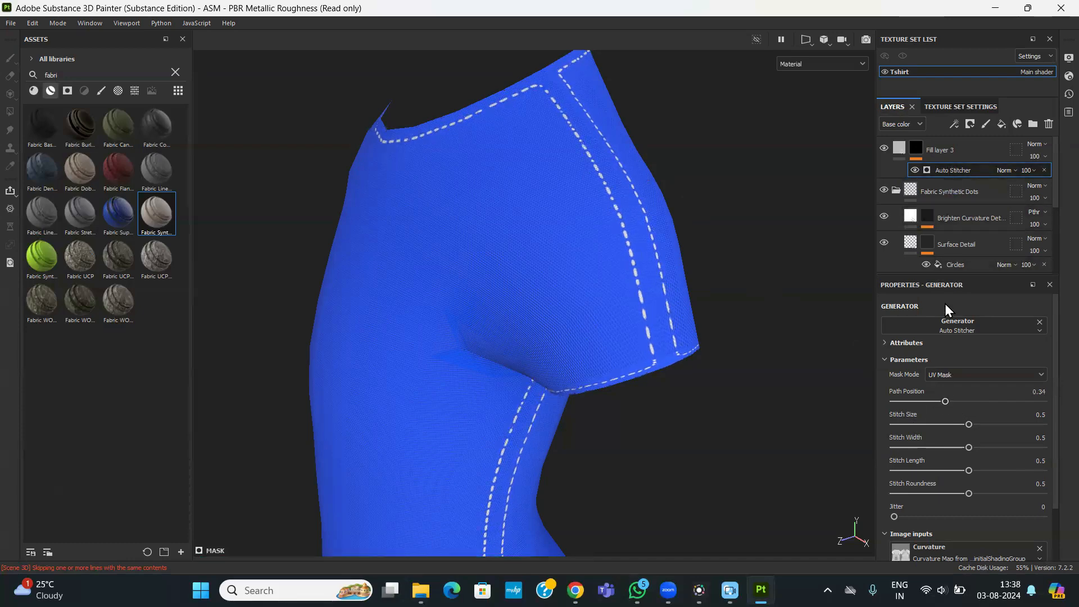
{"action": "left_click_drag", "start_coordinate": [944, 400], "coordinate": [912, 422]}
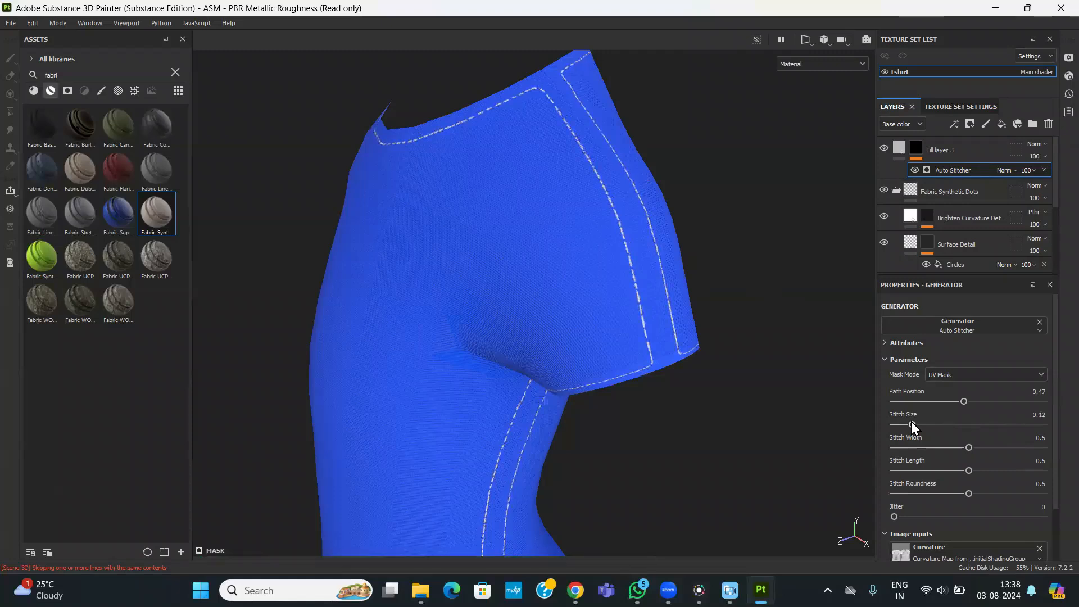
{"action": "left_click_drag", "start_coordinate": [912, 421], "coordinate": [898, 422]}
{"action": "left_click_drag", "start_coordinate": [899, 427], "coordinate": [906, 425]}
{"action": "left_click_drag", "start_coordinate": [908, 404], "coordinate": [890, 405]}
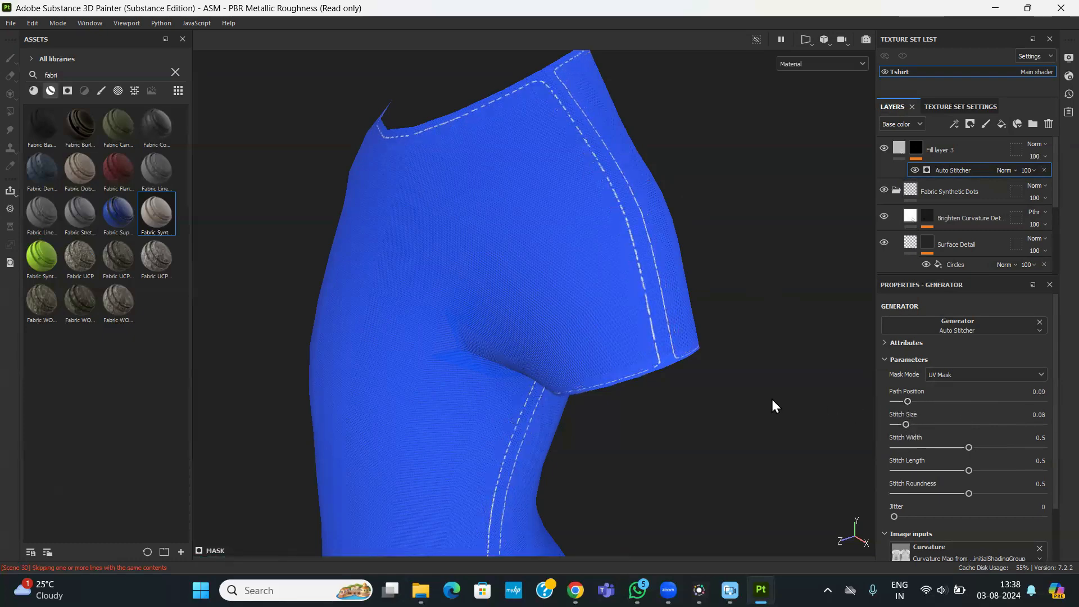
{"action": "scroll", "coordinate": [773, 400], "scroll_direction": "up", "scroll_amount": 3}
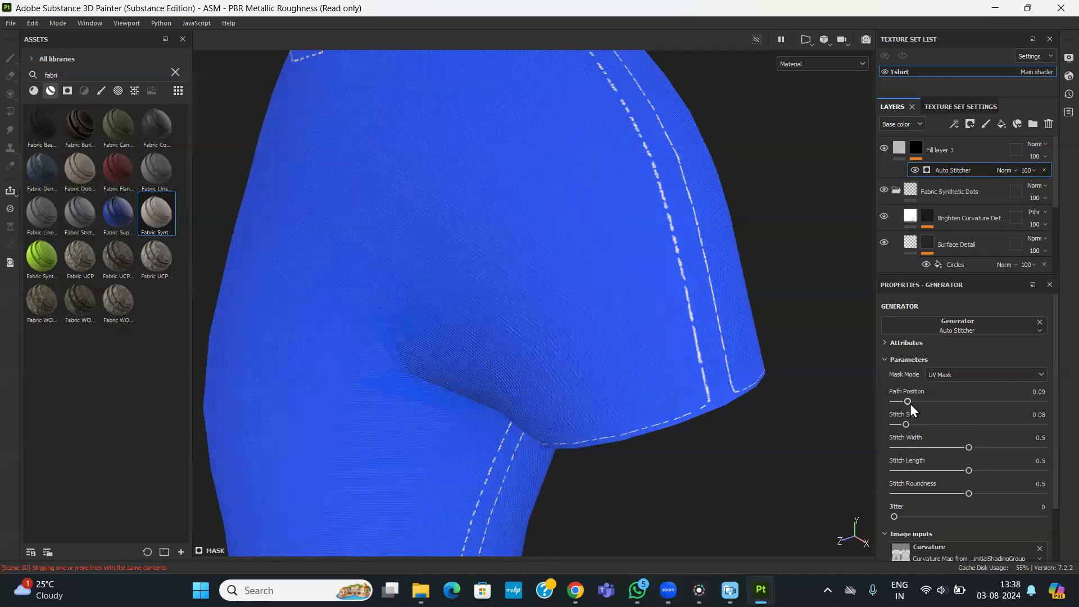
{"action": "left_click_drag", "start_coordinate": [908, 403], "coordinate": [830, 399]}
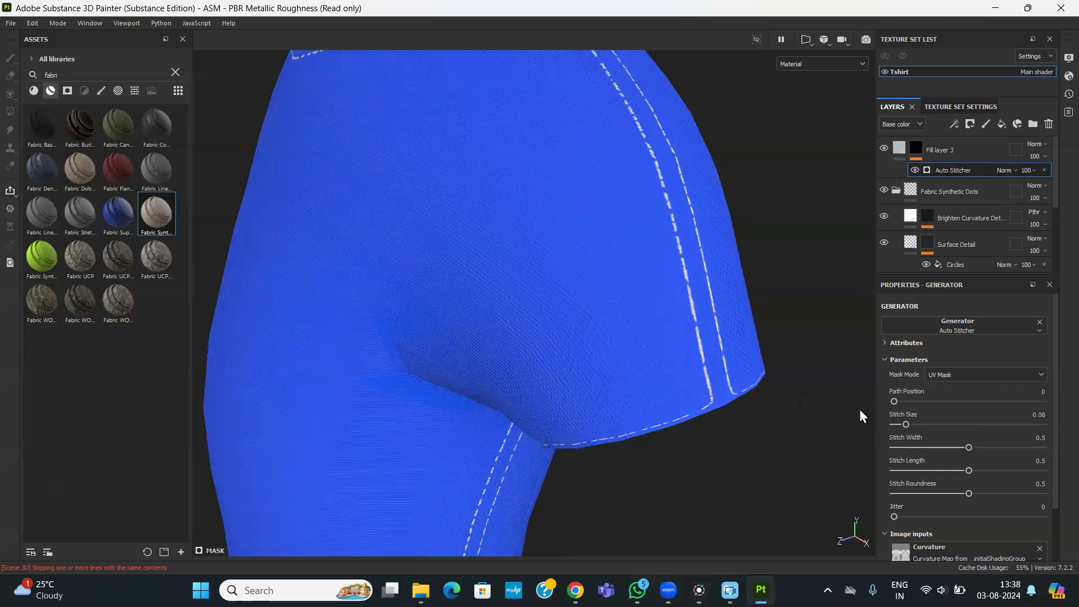
{"action": "left_click_drag", "start_coordinate": [905, 423], "coordinate": [924, 424]}
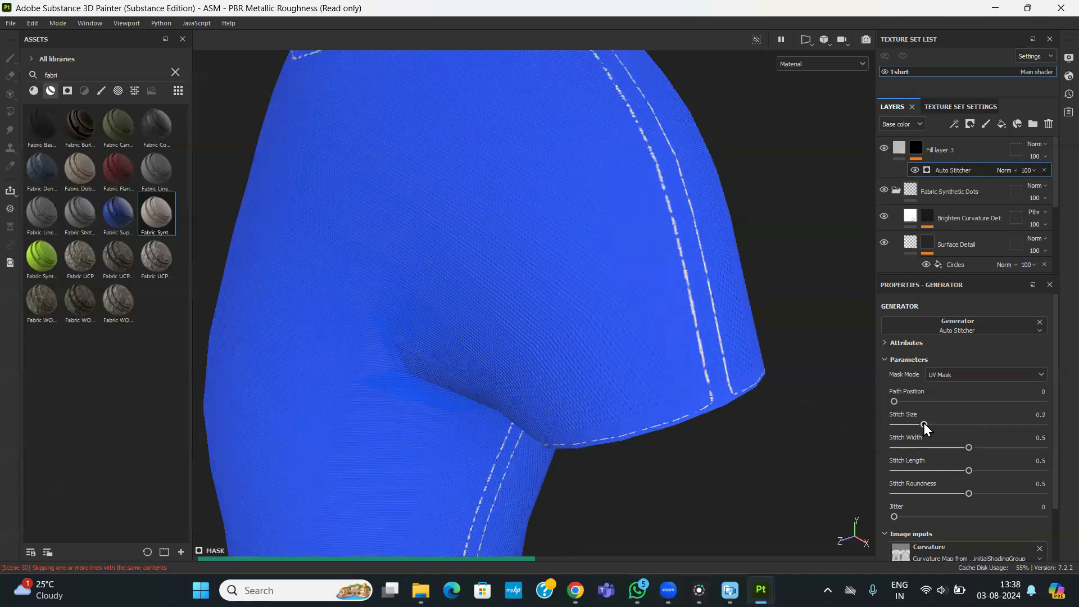
{"action": "scroll", "coordinate": [764, 410], "scroll_direction": "down", "scroll_amount": 2}
{"action": "left_click_drag", "start_coordinate": [692, 404], "coordinate": [558, 231], "text": "alt"}
{"action": "left_click_drag", "start_coordinate": [608, 325], "coordinate": [492, 296], "text": "alt"}
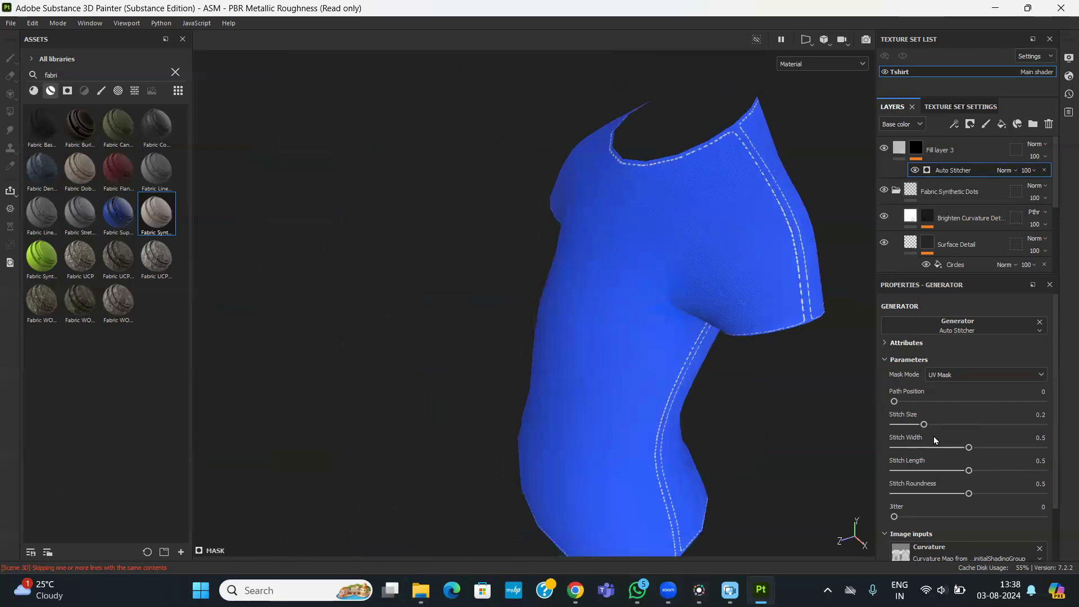
- Set the Auto Stitcher's Stitch Width to 0.02 and Stitch Length to 0.04, and check the seams from the front and side
{"action": "left_click_drag", "start_coordinate": [968, 448], "coordinate": [906, 448]}
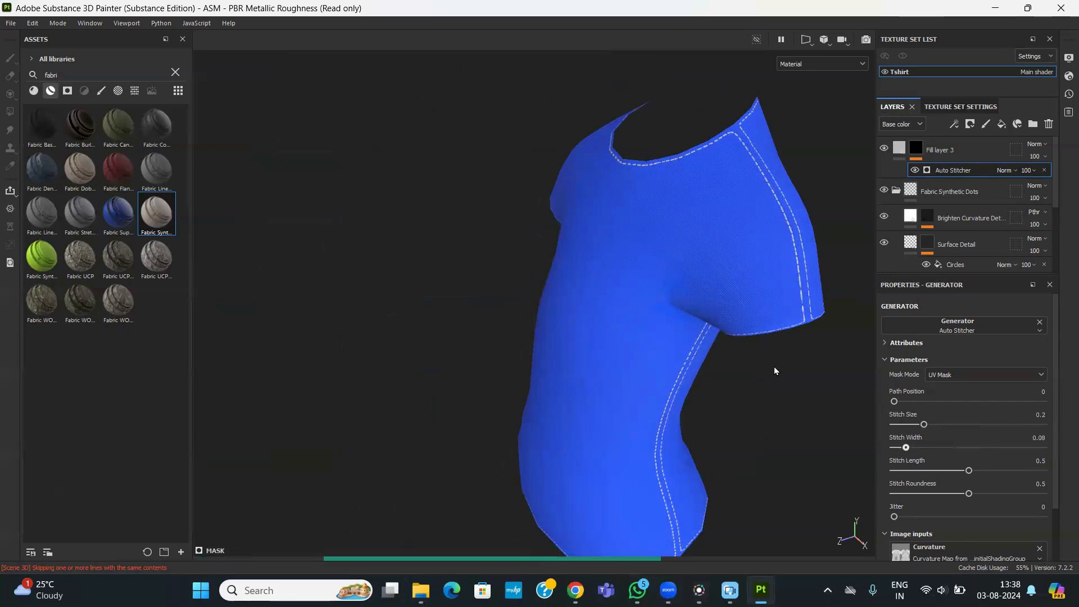
{"action": "scroll", "coordinate": [645, 289], "scroll_direction": "up", "scroll_amount": 2}
{"action": "middle_click_drag", "start_coordinate": [709, 313], "coordinate": [568, 397], "text": "alt"}
{"action": "scroll", "coordinate": [632, 334], "scroll_direction": "up", "scroll_amount": 2}
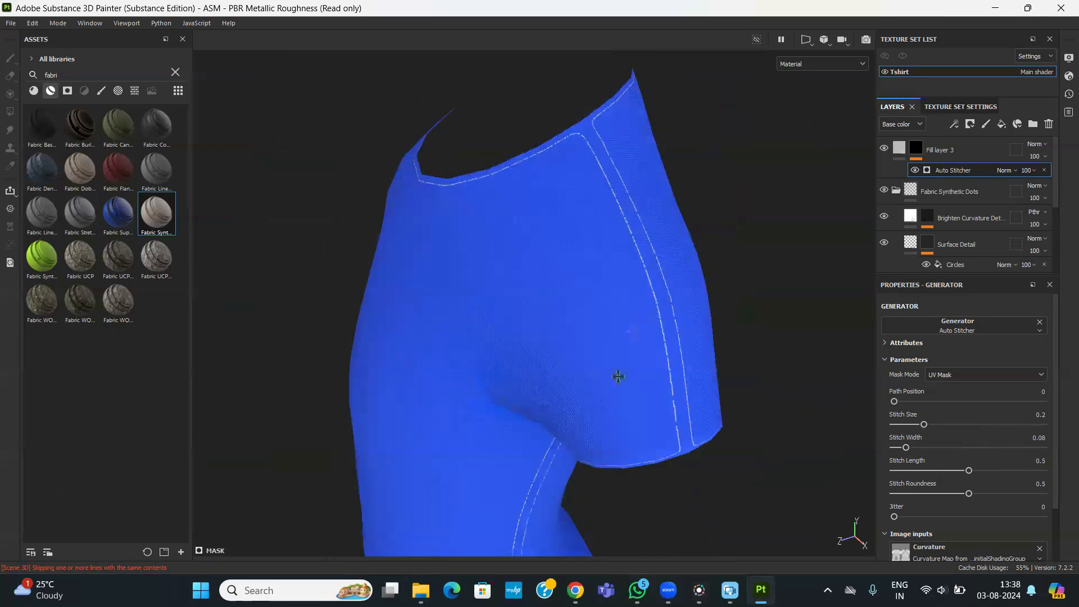
{"action": "middle_click_drag", "start_coordinate": [632, 334], "coordinate": [610, 391], "text": "alt"}
{"action": "right_click_drag", "start_coordinate": [679, 424], "coordinate": [772, 432], "text": "alt"}
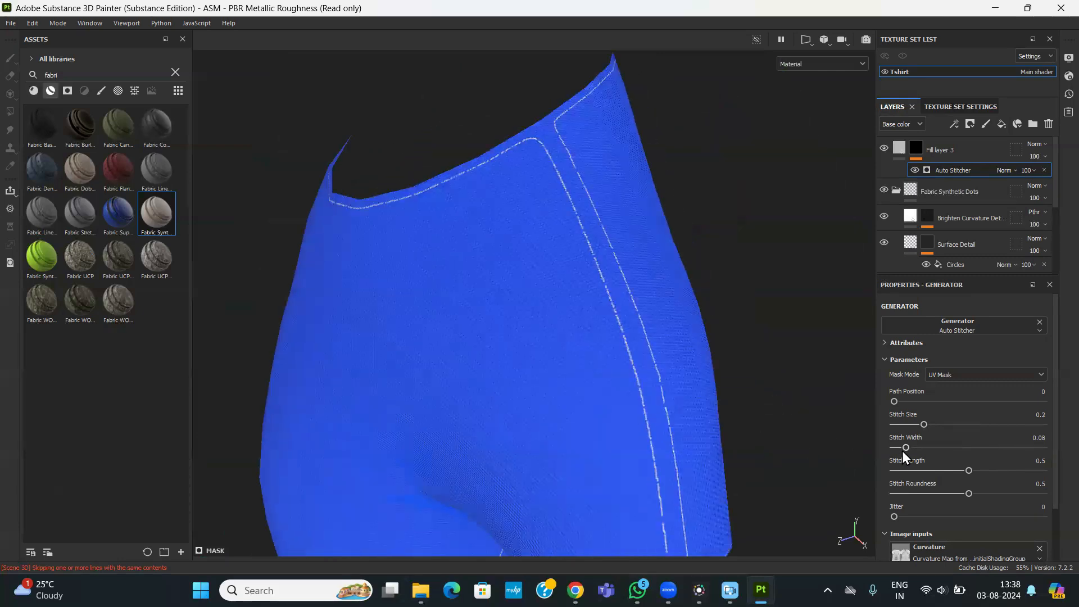
{"action": "left_click_drag", "start_coordinate": [926, 474], "coordinate": [906, 474]}
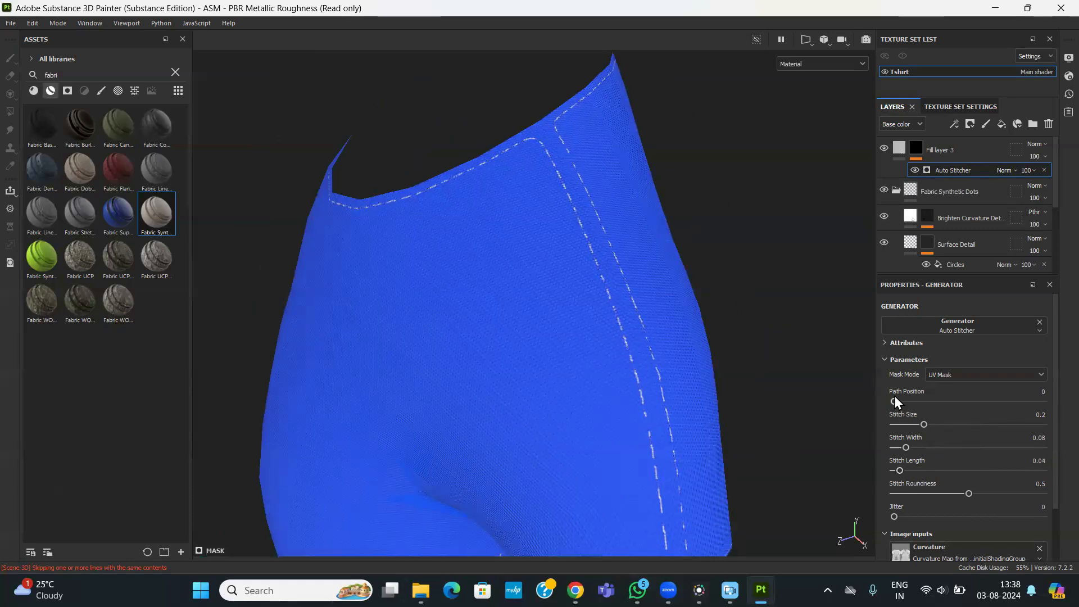
{"action": "mouse_move", "coordinate": [895, 398]}
{"action": "left_mouse_down"}
{"action": "mouse_move", "coordinate": [920, 399]}
{"action": "mouse_move", "coordinate": [882, 402]}
{"action": "left_mouse_up"}
{"action": "left_click_drag", "start_coordinate": [692, 397], "coordinate": [305, 273], "text": "alt"}
{"action": "left_click_drag", "start_coordinate": [545, 299], "coordinate": [390, 321], "text": "alt"}
{"action": "left_click_drag", "start_coordinate": [589, 368], "coordinate": [494, 267], "text": "alt"}
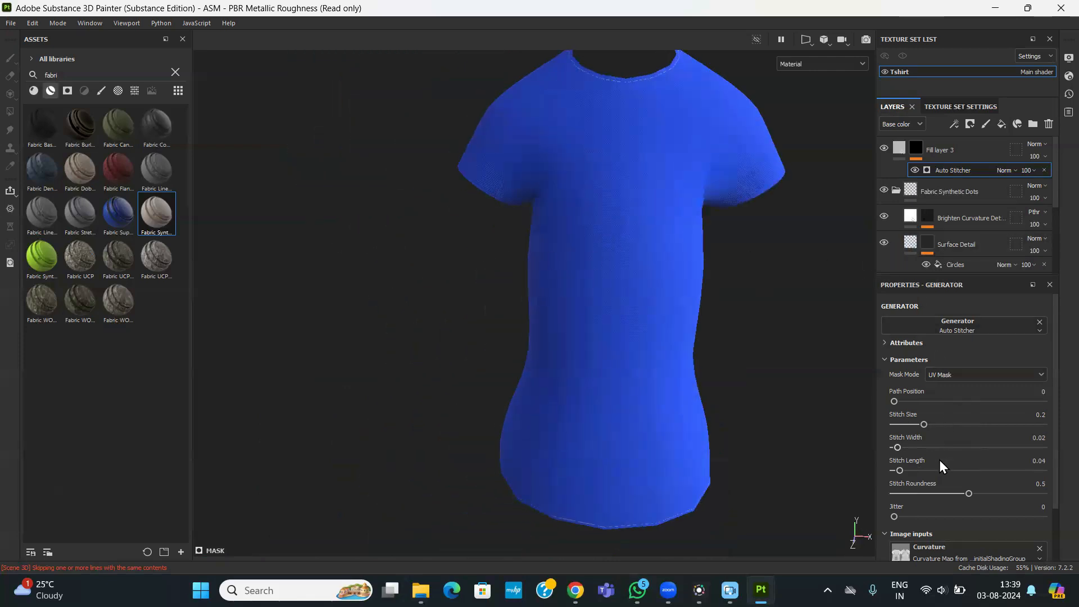
{"action": "left_click_drag", "start_coordinate": [793, 316], "coordinate": [699, 388], "text": "alt"}
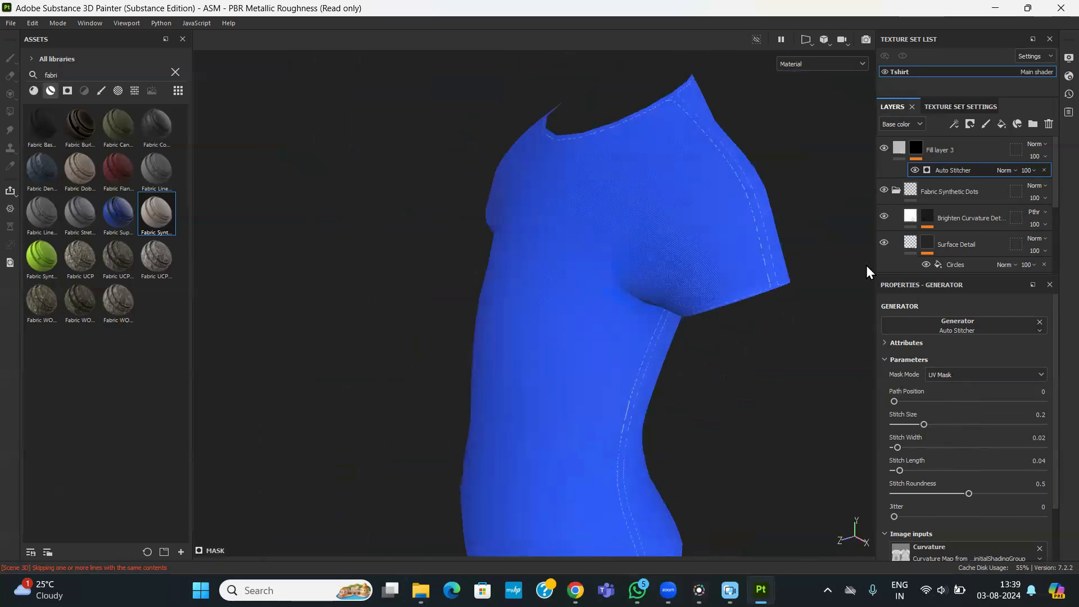
- Set the base color of Fill layer 3 to the near-white ededed after trying yellow and green hues
{"action": "left_click", "coordinate": [899, 150]}
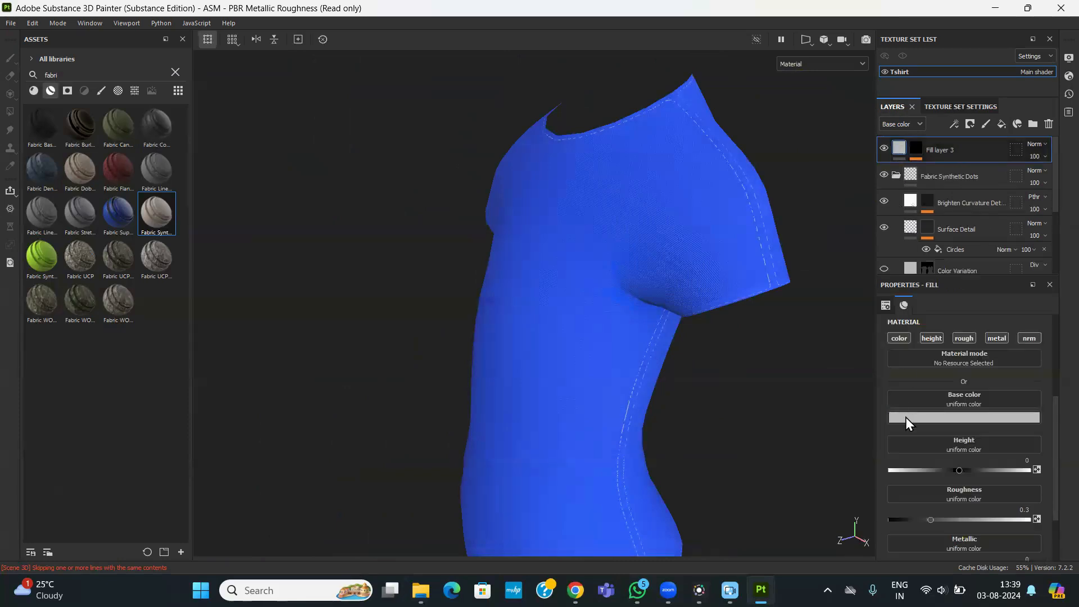
{"action": "left_click", "coordinate": [918, 419]}
{"action": "left_click_drag", "start_coordinate": [970, 466], "coordinate": [1010, 460]}
{"action": "left_click_drag", "start_coordinate": [1019, 496], "coordinate": [1017, 518]}
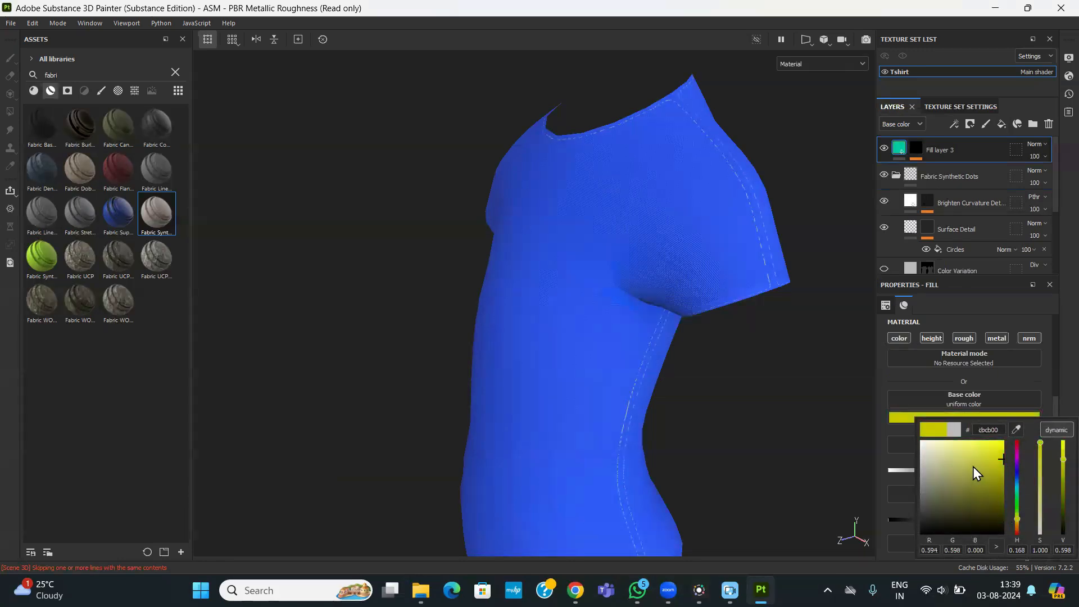
{"action": "left_click_drag", "start_coordinate": [973, 467], "coordinate": [1000, 447]}
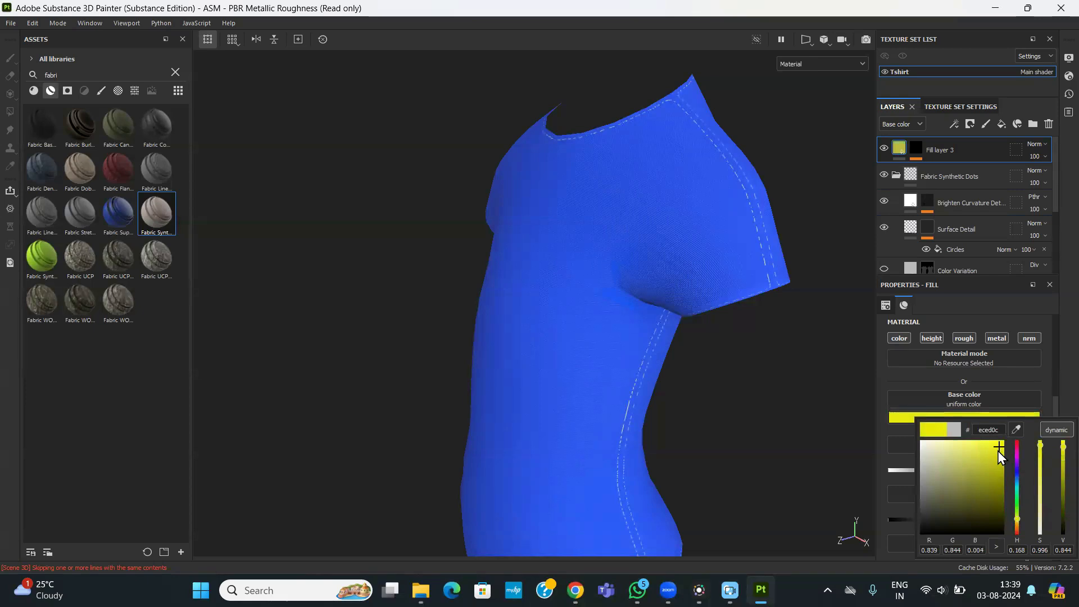
{"action": "left_click", "coordinate": [1016, 498]}
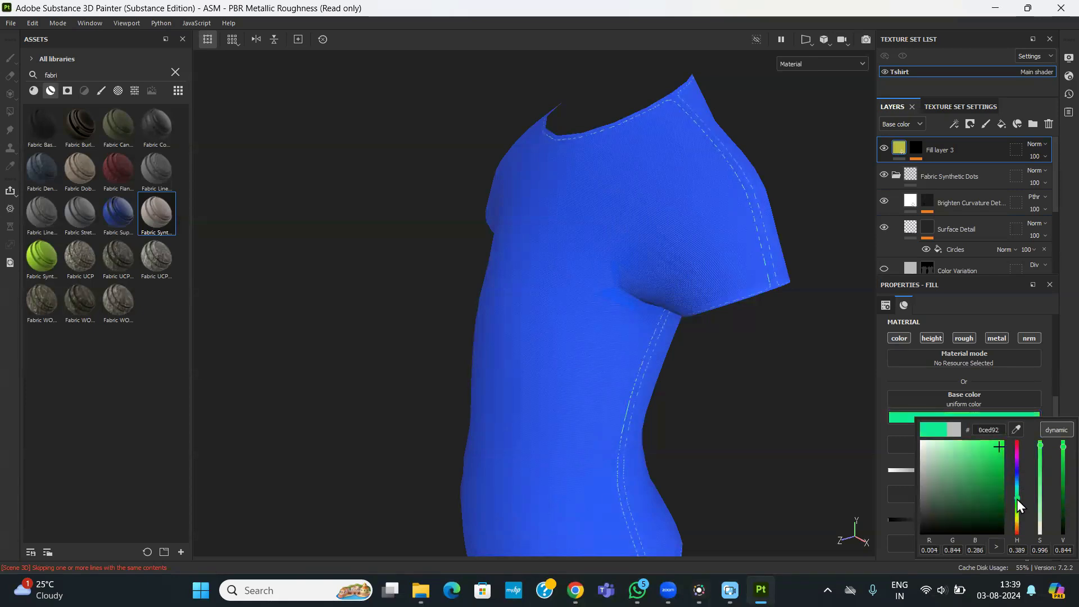
{"action": "left_click_drag", "start_coordinate": [1040, 523], "coordinate": [1040, 540]}
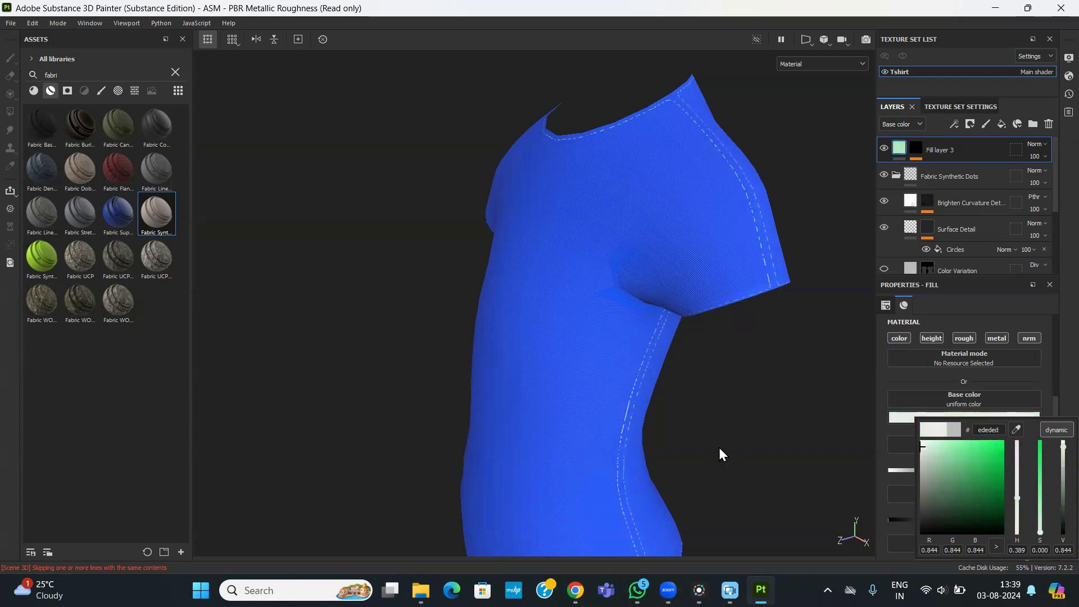
- Examine the near-white stitching along the collar, shoulder, sleeve and side seams from several angles
{"action": "left_click_drag", "start_coordinate": [709, 439], "coordinate": [635, 357], "text": "alt"}
{"action": "right_click_drag", "start_coordinate": [636, 358], "coordinate": [863, 176], "text": "alt"}
{"action": "left_click_drag", "start_coordinate": [759, 236], "coordinate": [678, 315], "text": "alt"}
{"action": "right_click_drag", "start_coordinate": [678, 315], "coordinate": [851, 205], "text": "alt"}
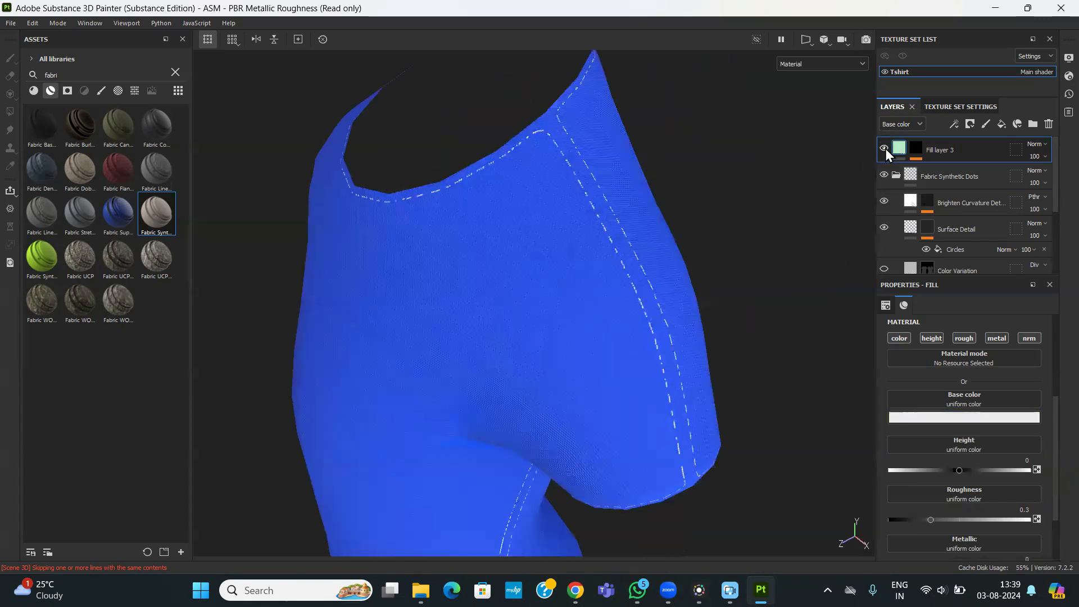
{"action": "left_click_drag", "start_coordinate": [741, 222], "coordinate": [419, 192], "text": "alt"}
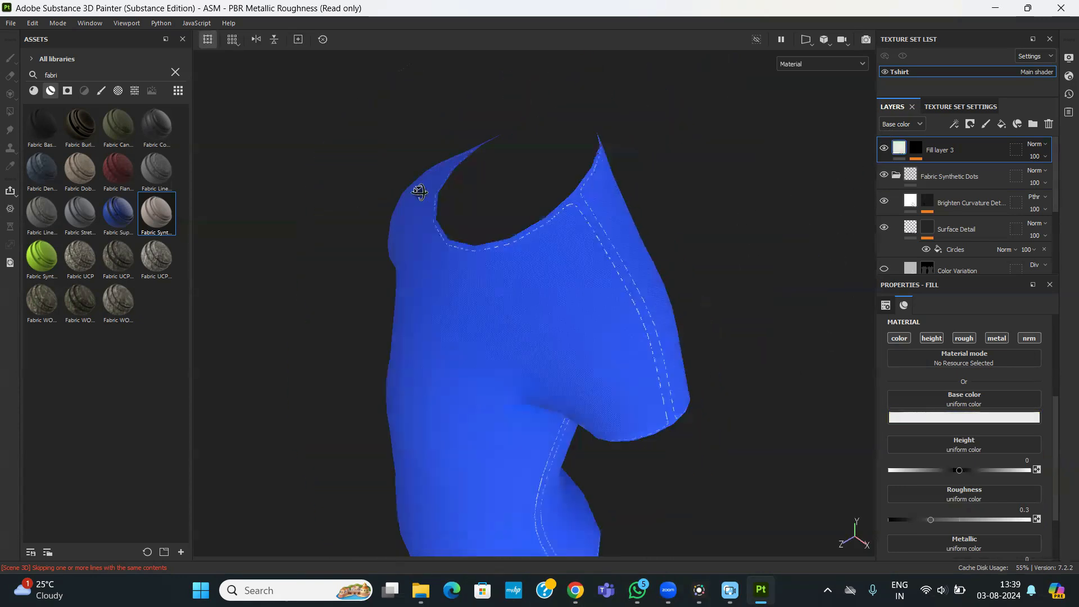
{"action": "scroll", "coordinate": [708, 253], "scroll_direction": "up", "scroll_amount": 3}
{"action": "middle_click_drag", "start_coordinate": [682, 294], "coordinate": [634, 247], "text": "alt"}
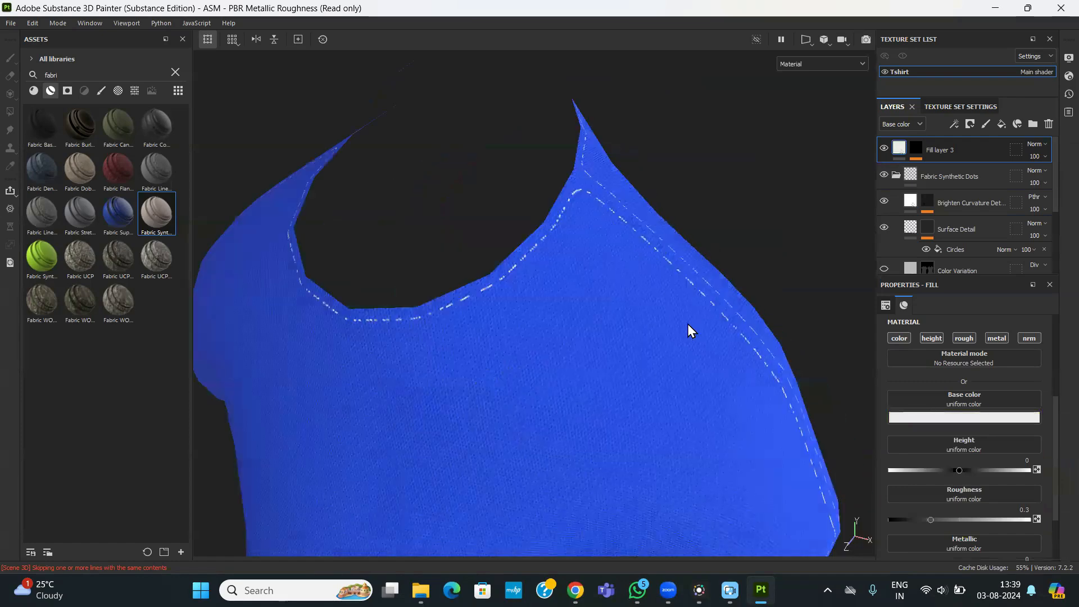
{"action": "right_click_drag", "start_coordinate": [684, 314], "coordinate": [524, 297], "text": "alt"}
{"action": "left_click_drag", "start_coordinate": [527, 263], "coordinate": [626, 291], "text": "alt"}
{"action": "right_click_drag", "start_coordinate": [625, 291], "coordinate": [812, 204], "text": "alt"}
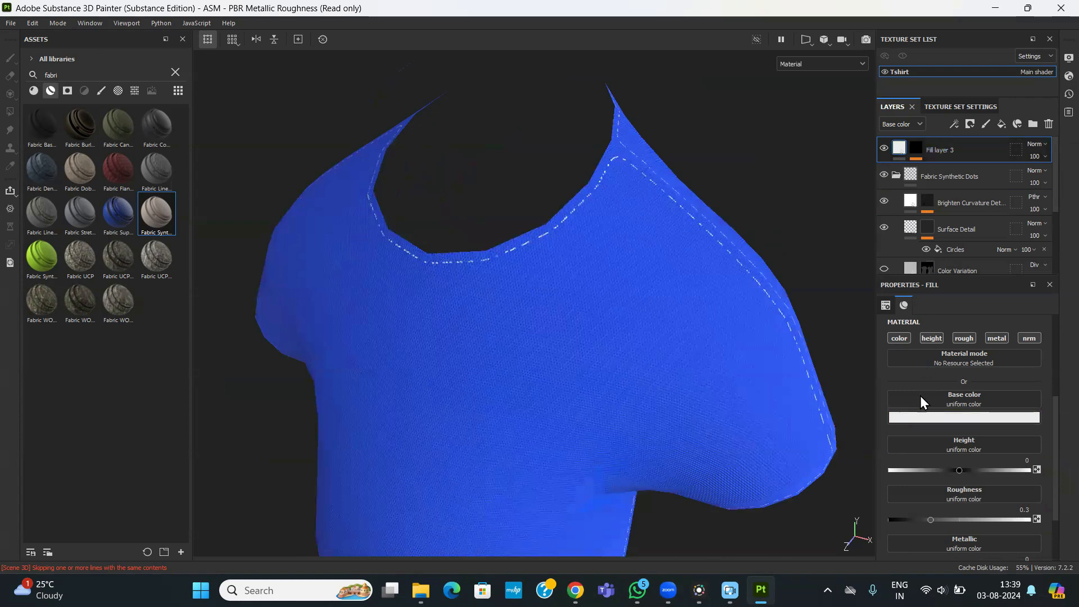
- Set the height of Fill layer 3 to -0.2806 after trying raised and recessed values, checking the stitches up close
{"action": "scroll", "coordinate": [897, 436], "scroll_direction": "down", "scroll_amount": 3}
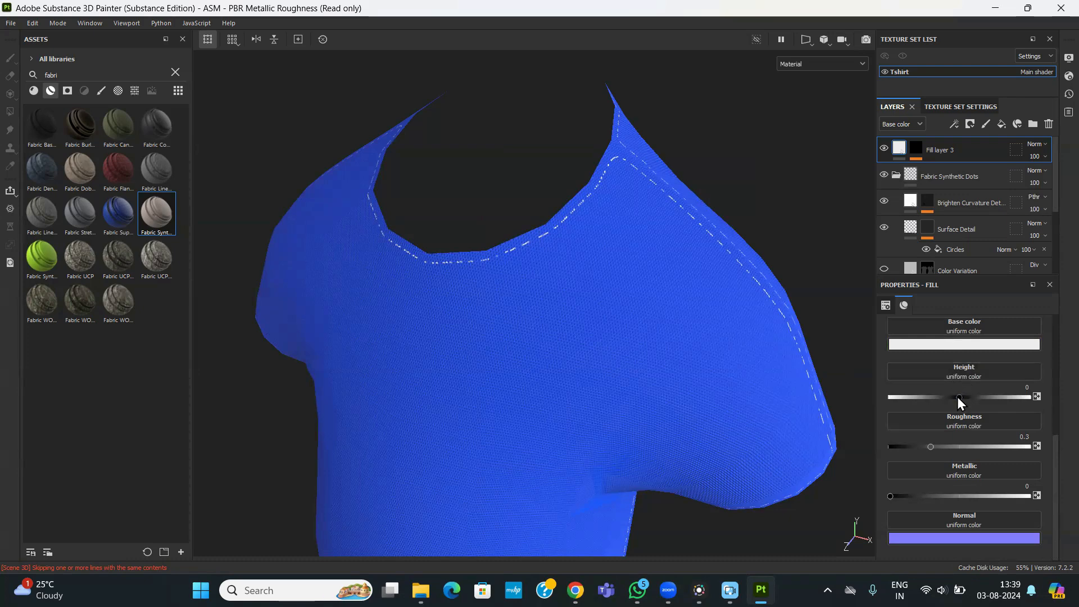
{"action": "left_click_drag", "start_coordinate": [957, 396], "coordinate": [940, 397]}
{"action": "left_click_drag", "start_coordinate": [639, 311], "coordinate": [798, 320], "text": "alt"}
{"action": "left_click_drag", "start_coordinate": [939, 397], "coordinate": [984, 393]}
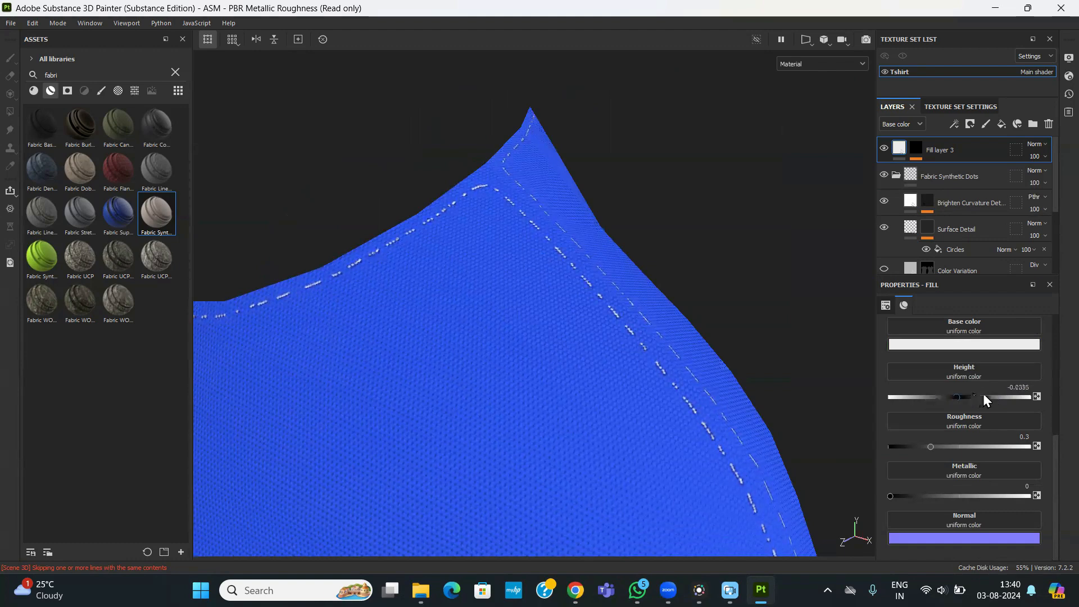
{"action": "left_click_drag", "start_coordinate": [682, 381], "coordinate": [484, 256], "text": "alt"}
{"action": "left_click_drag", "start_coordinate": [984, 397], "coordinate": [940, 398]}
{"action": "left_click_drag", "start_coordinate": [771, 398], "coordinate": [571, 344], "text": "alt"}
{"action": "scroll", "coordinate": [597, 349], "scroll_direction": "down", "scroll_amount": 1}
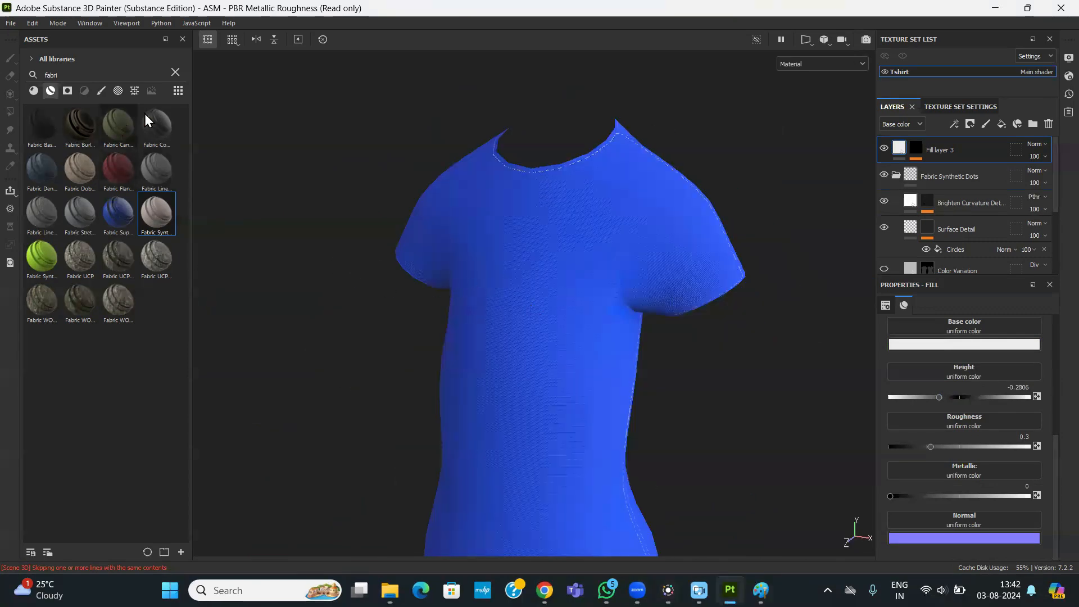
- Clear the asset search and browse the alphas in the library
{"action": "left_click", "coordinate": [176, 73]}
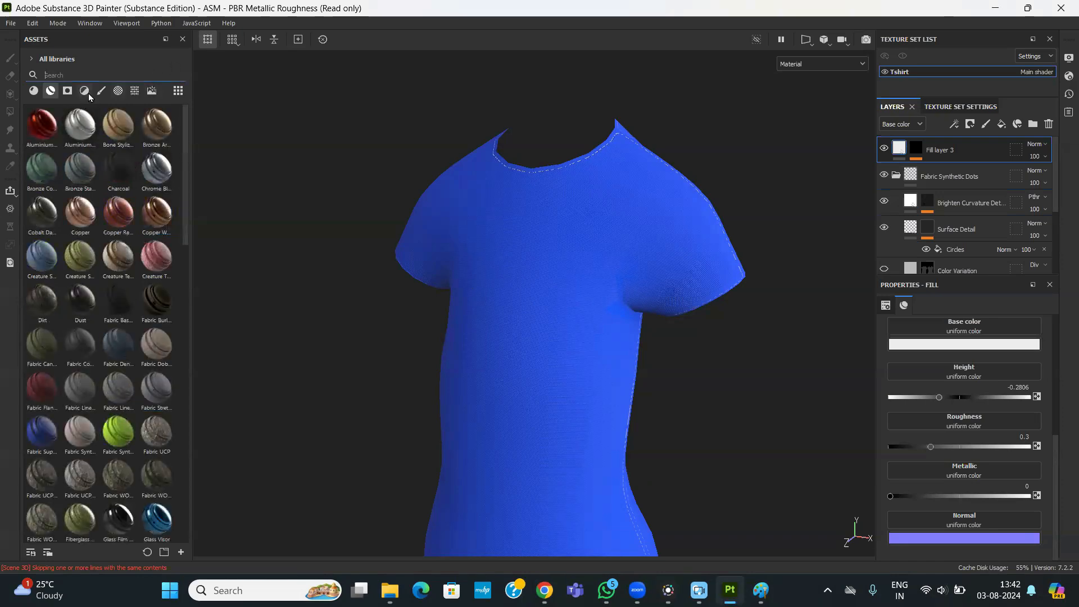
{"action": "left_click", "coordinate": [118, 90]}
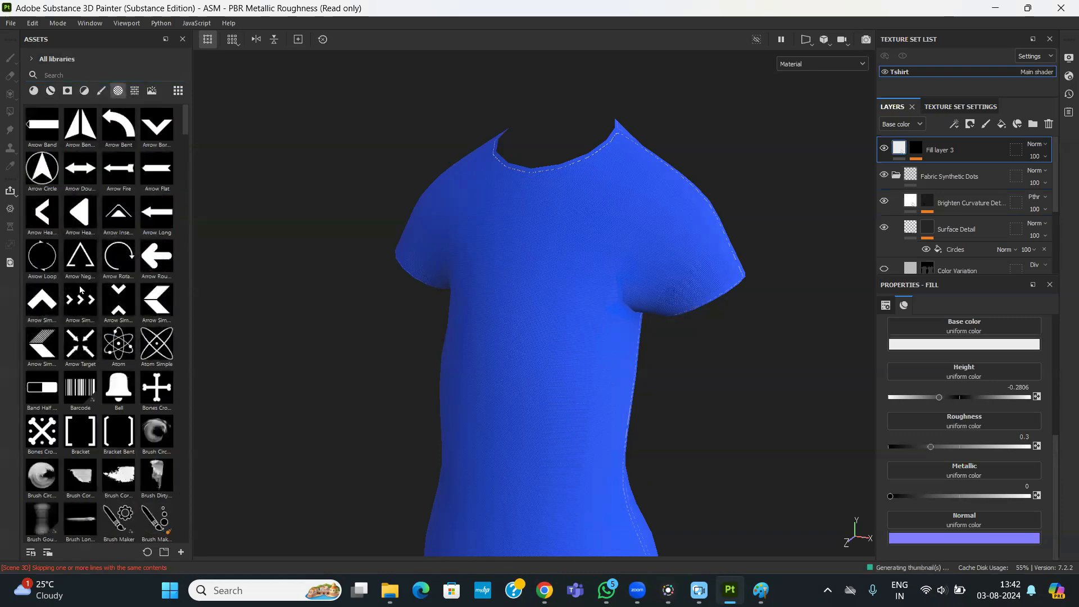
{"action": "scroll", "coordinate": [79, 286], "scroll_direction": "down", "scroll_amount": 5}
{"action": "scroll", "coordinate": [79, 286], "scroll_direction": "down", "scroll_amount": 5}
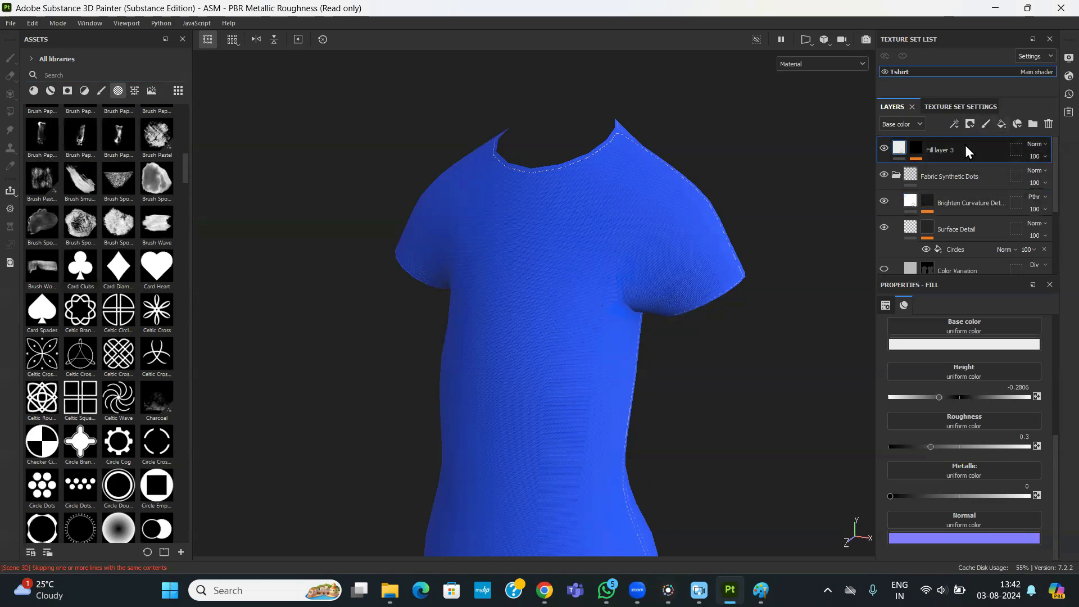
- Add a fill layer above the stitching with the red base color ff0000 and give it a black mask
{"action": "left_click", "coordinate": [999, 123]}
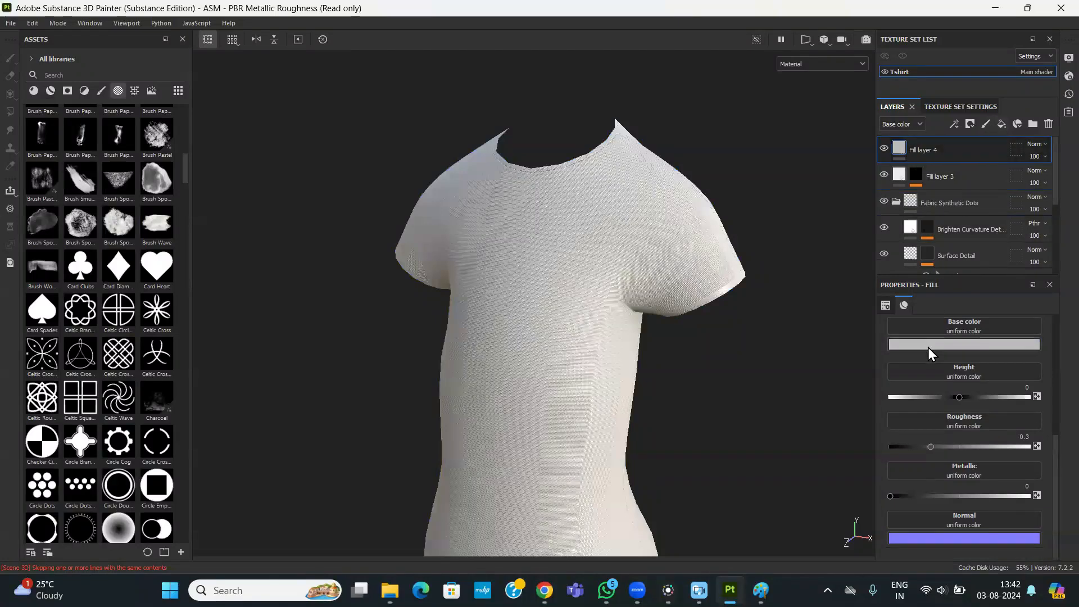
{"action": "left_click", "coordinate": [927, 345]}
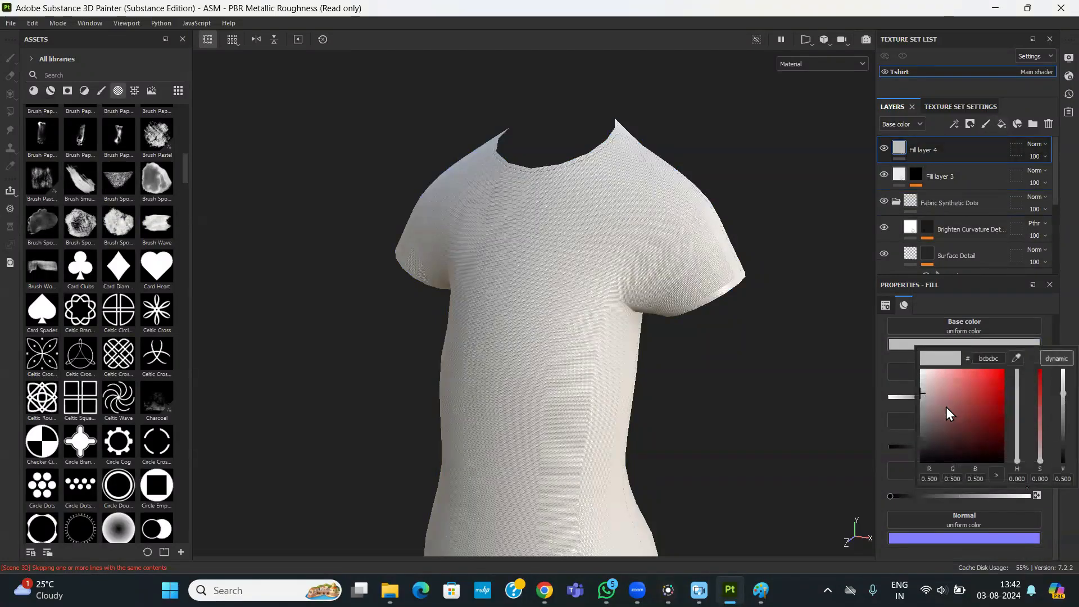
{"action": "left_click_drag", "start_coordinate": [977, 400], "coordinate": [1003, 373]}
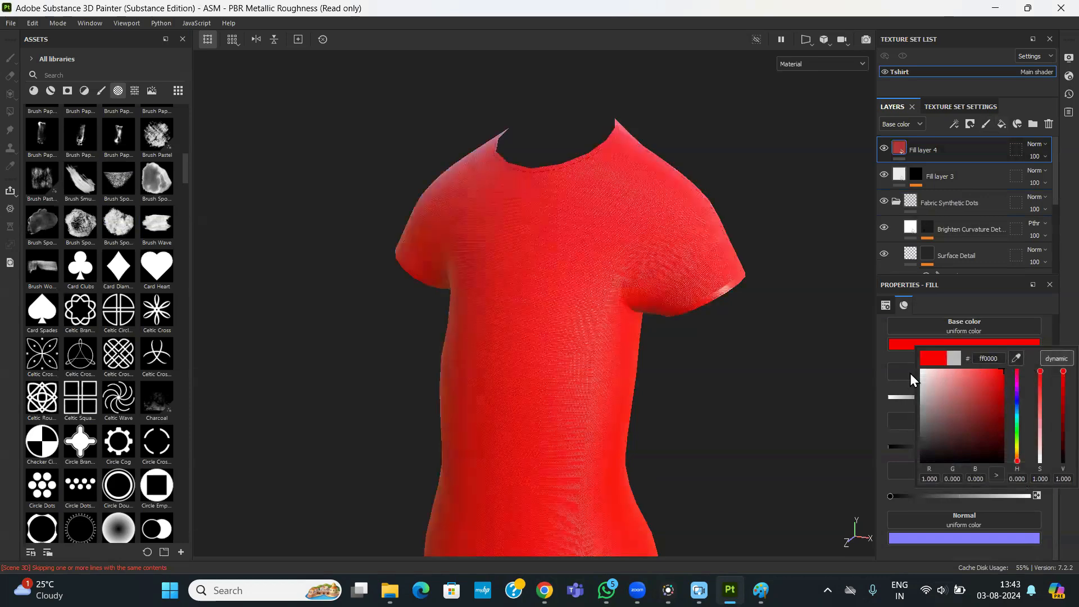
{"action": "right_click", "coordinate": [936, 150]}
{"action": "left_click", "coordinate": [953, 25]}
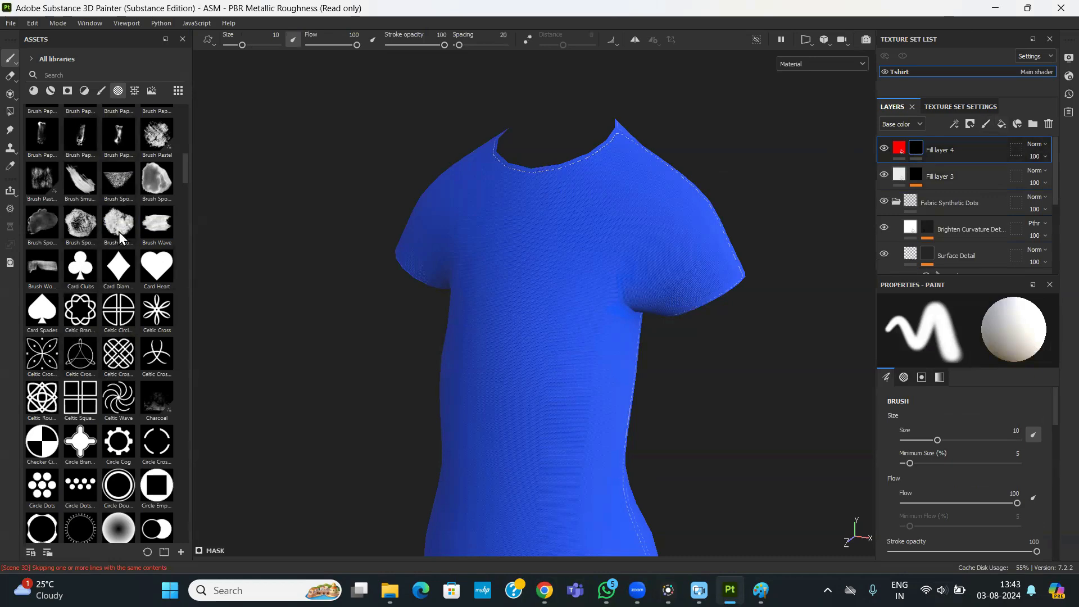
- Choose the Circular Triangle alpha for painting on the red layer's mask
{"action": "scroll", "coordinate": [109, 346], "scroll_direction": "down", "scroll_amount": 4}
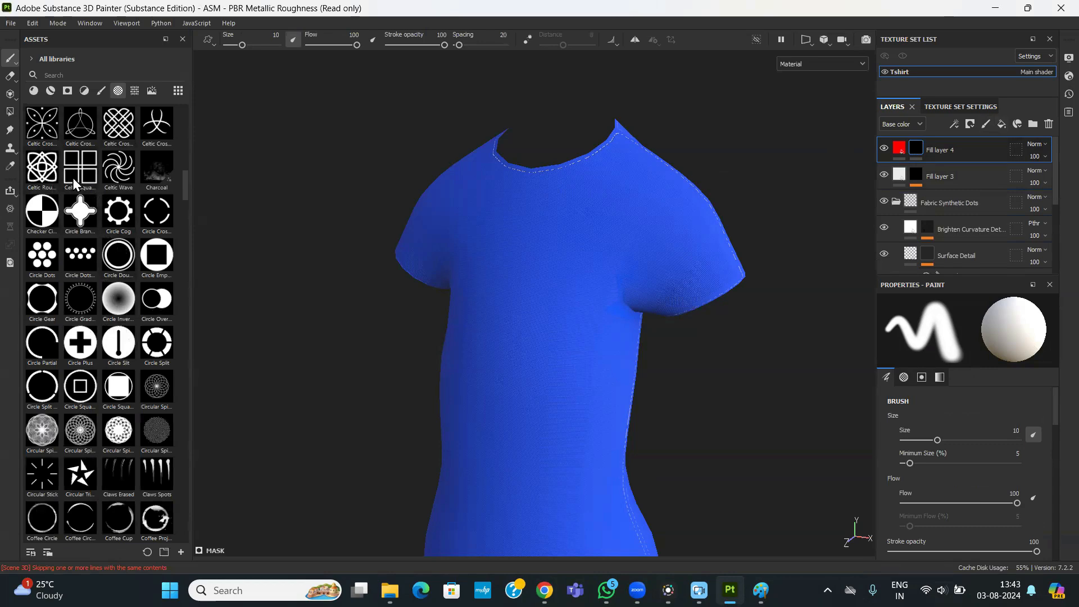
{"action": "scroll", "coordinate": [98, 179], "scroll_direction": "down", "scroll_amount": 4}
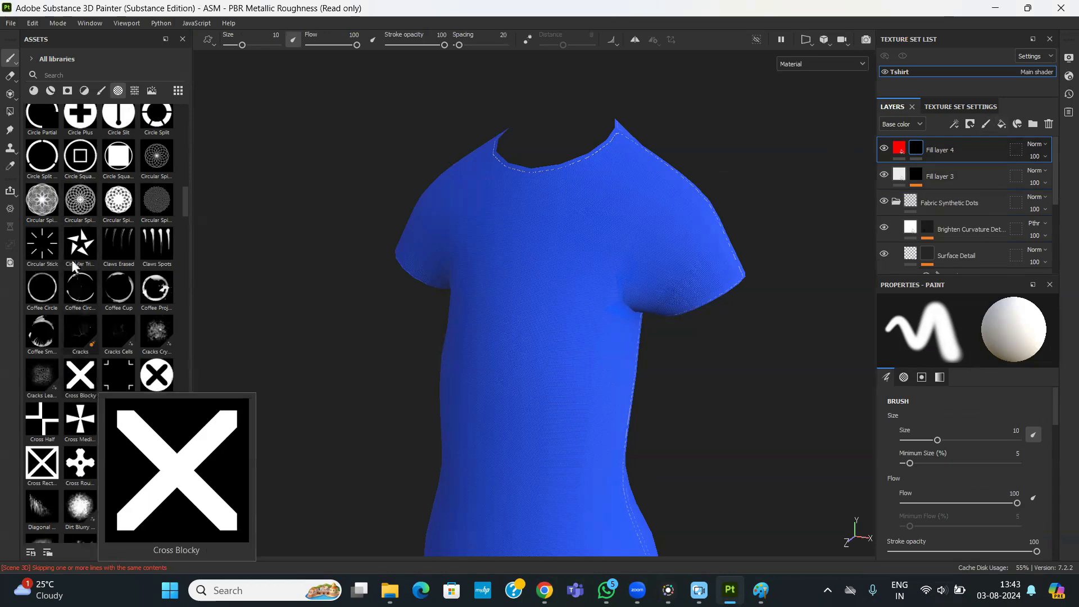
{"action": "mouse_move", "coordinate": [72, 245]}
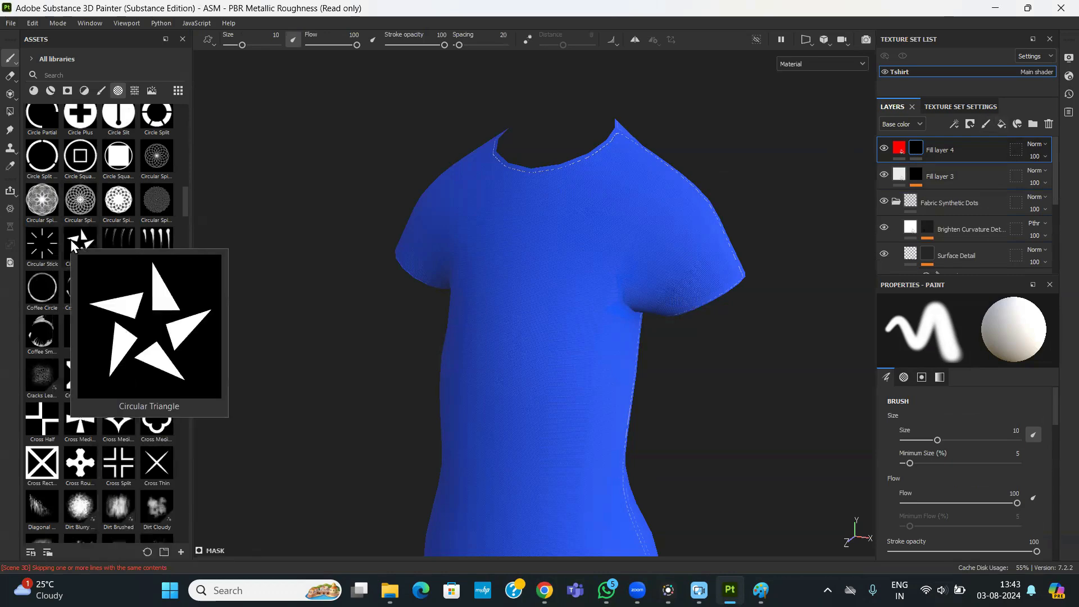
{"action": "left_click", "coordinate": [70, 240]}
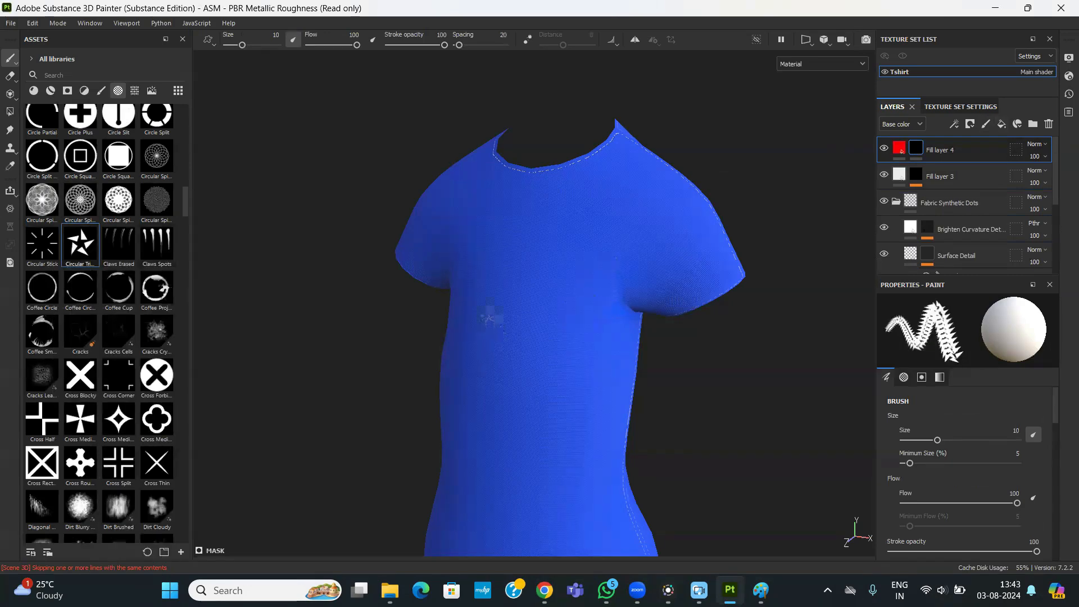
- Try stamping the star on the chest at brush size 28.7, check it from the front, and undo the stamp
{"action": "right_click_drag", "start_coordinate": [493, 312], "coordinate": [508, 312], "text": "ctrl"}
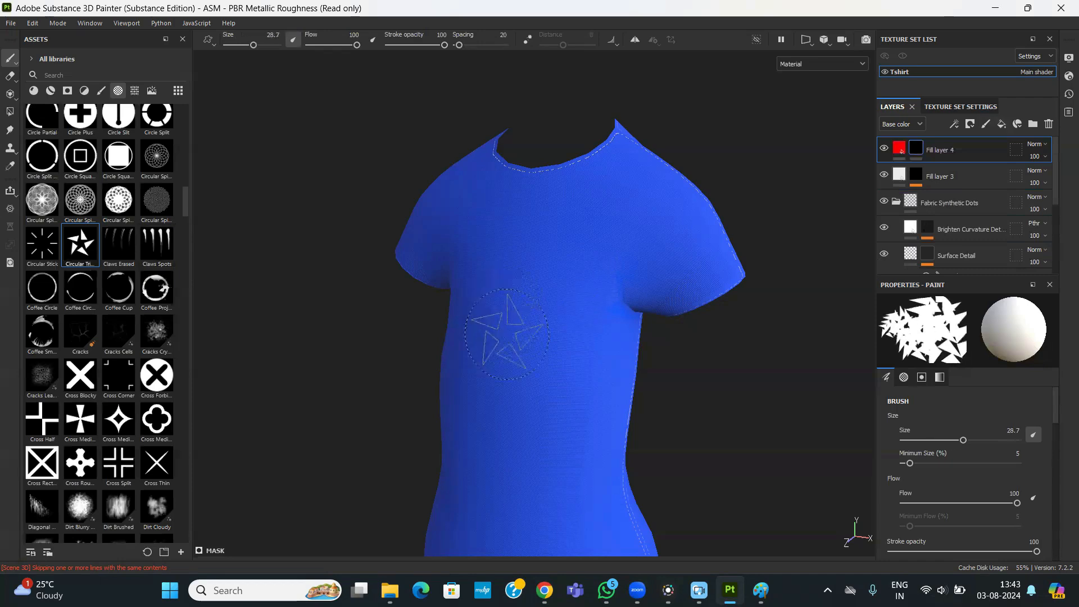
{"action": "left_click", "coordinate": [503, 322]}
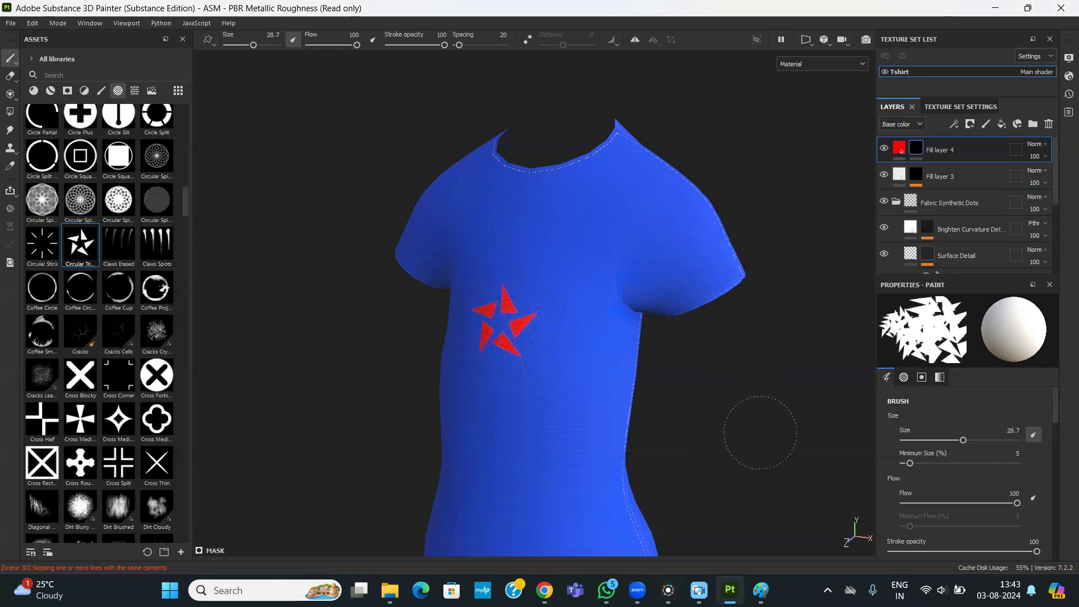
{"action": "mouse_move", "coordinate": [750, 416]}
{"action": "left_mouse_down", "text": "alt"}
{"action": "mouse_move", "coordinate": [739, 405]}
{"action": "mouse_move", "coordinate": [562, 397]}
{"action": "mouse_move", "coordinate": [871, 401]}
{"action": "mouse_move", "coordinate": [649, 414]}
{"action": "left_mouse_up", "text": "alt"}
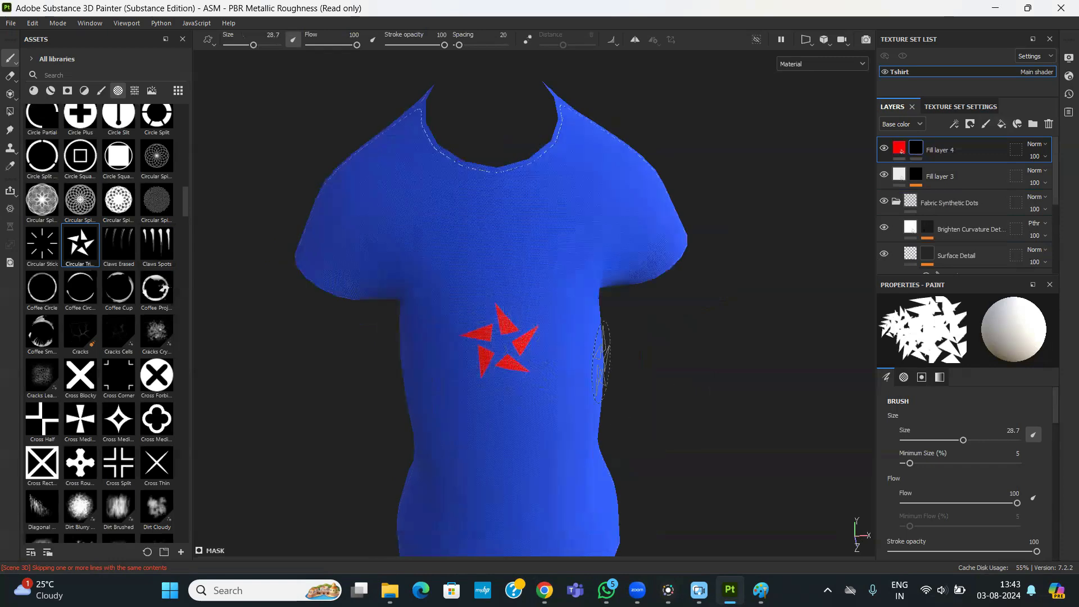
{"action": "key", "text": "ctrl+z"}
- Enlarge the brush to 40.4 and stamp the red star on the middle of the chest
{"action": "key", "text": "bracketright"}
{"action": "key", "text": "bracketright"}
{"action": "key", "text": "bracketright"}
{"action": "key", "text": "bracketright"}
{"action": "key", "text": "bracketright"}
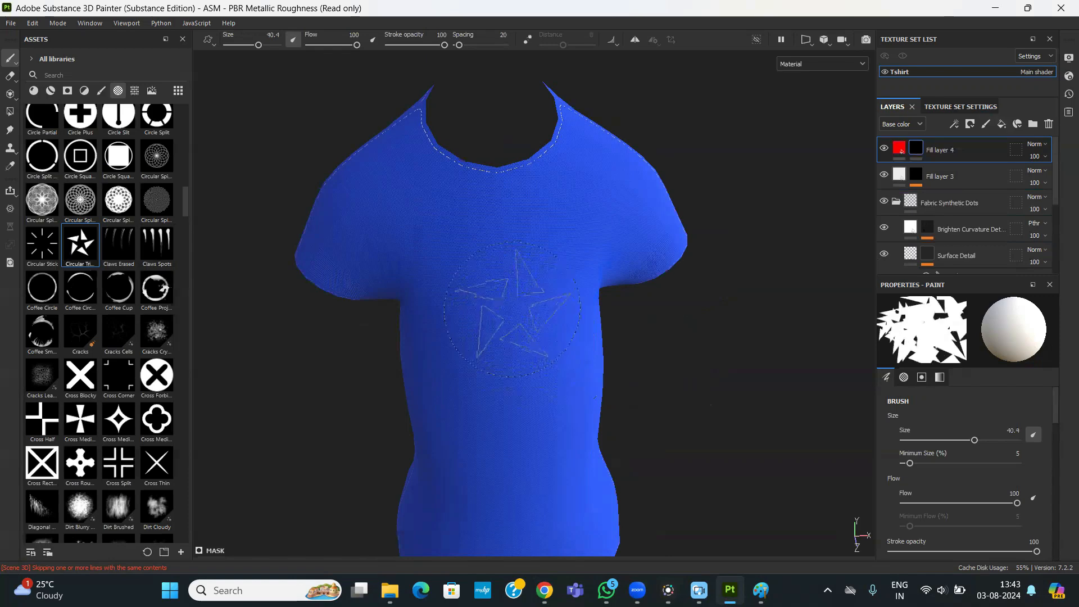
{"action": "left_click", "coordinate": [519, 307]}
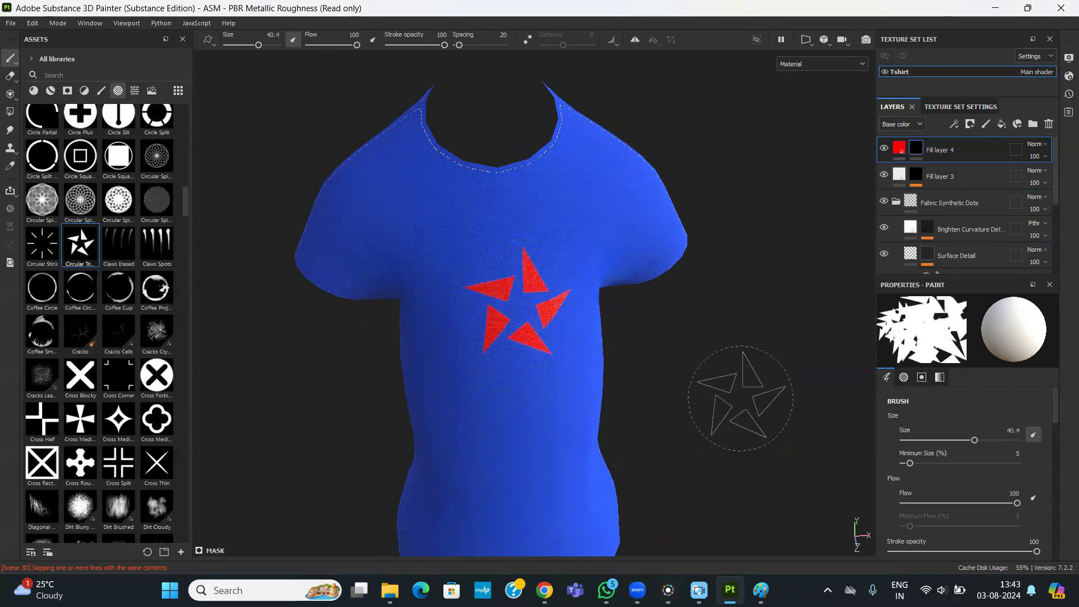
- Stamp the word Substance across the upper back of the shirt using the Font Black Ops One alpha at brush size 40.4
{"action": "mouse_move", "coordinate": [735, 390]}
{"action": "left_mouse_down", "text": "alt"}
{"action": "mouse_move", "coordinate": [301, 352]}
{"action": "mouse_move", "coordinate": [317, 362]}
{"action": "left_mouse_up", "text": "alt"}
{"action": "middle_click_drag", "start_coordinate": [285, 295], "coordinate": [217, 257], "text": "alt"}
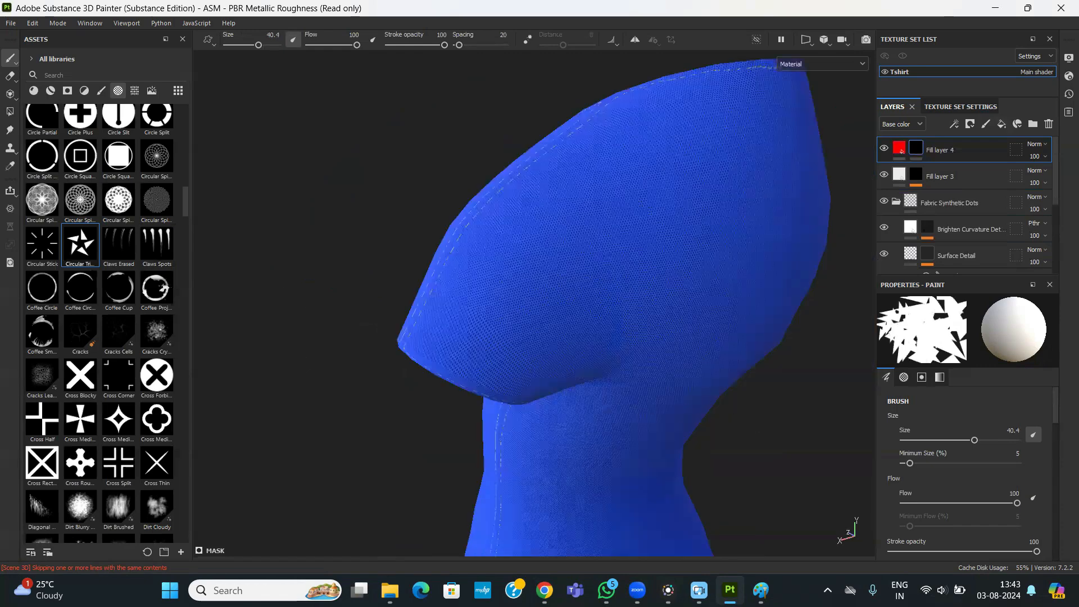
{"action": "left_click_drag", "start_coordinate": [715, 403], "coordinate": [665, 395], "text": "alt"}
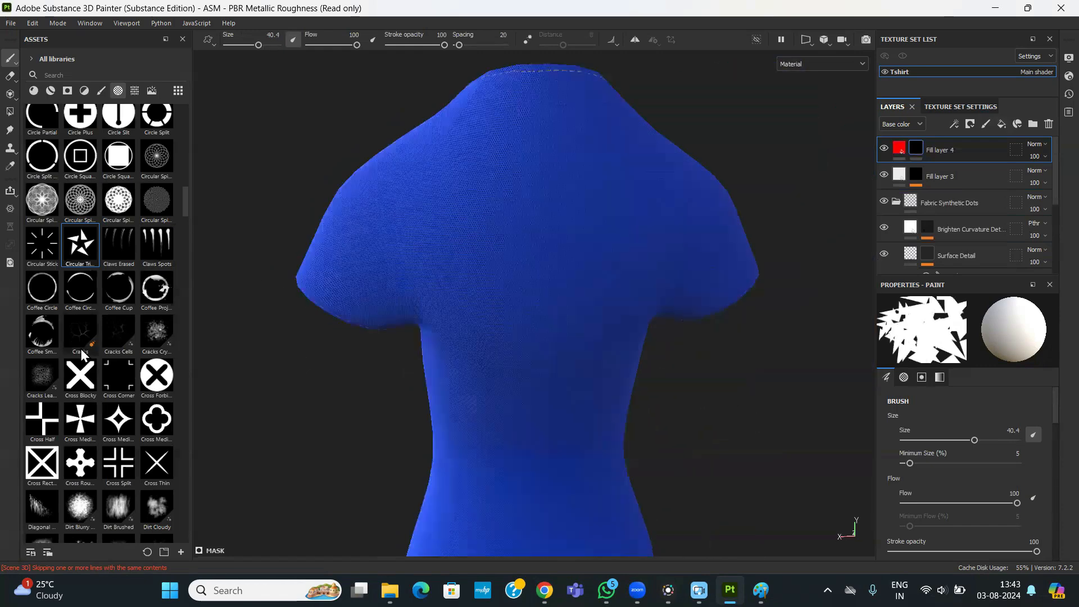
{"action": "scroll", "coordinate": [80, 348], "scroll_direction": "down", "scroll_amount": 10}
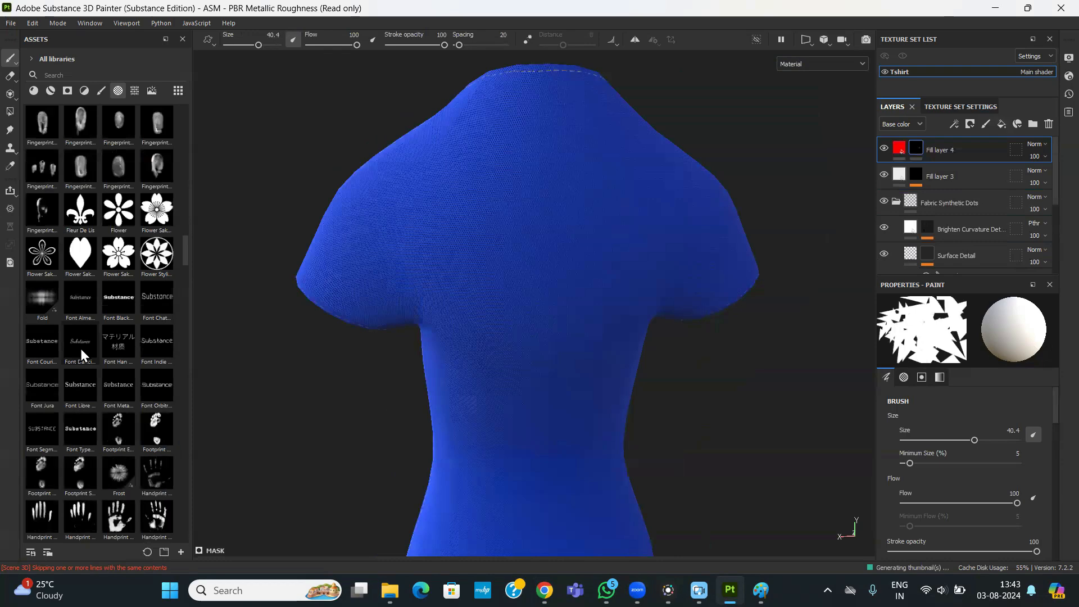
{"action": "left_click", "coordinate": [115, 299]}
{"action": "mouse_move", "coordinate": [789, 401]}
{"action": "left_mouse_down", "text": "alt"}
{"action": "mouse_move", "coordinate": [749, 398]}
{"action": "mouse_move", "coordinate": [766, 391]}
{"action": "left_mouse_up", "text": "alt"}
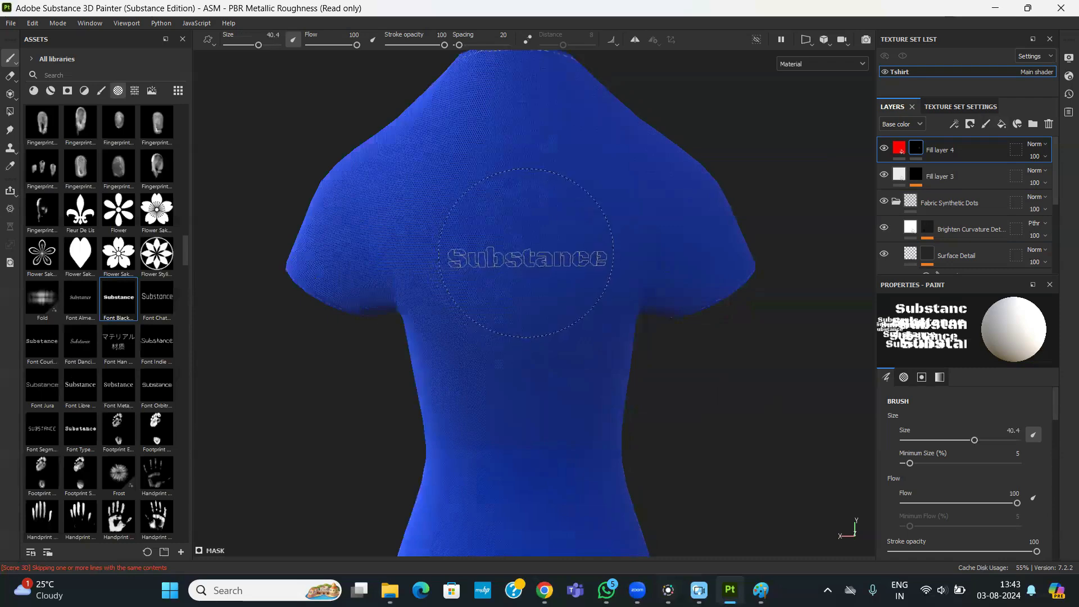
{"action": "left_click", "coordinate": [527, 253]}
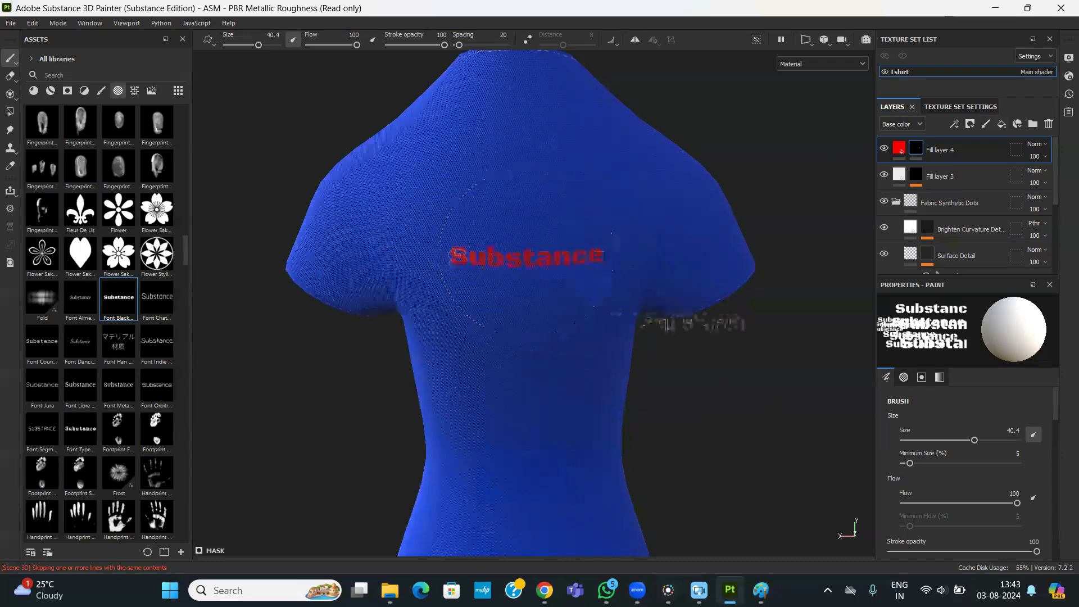
- Change the text of the Font Black Ops One alpha to Stylized
{"action": "scroll", "coordinate": [908, 431], "scroll_direction": "down", "scroll_amount": 2}
{"action": "scroll", "coordinate": [906, 430], "scroll_direction": "up", "scroll_amount": 2}
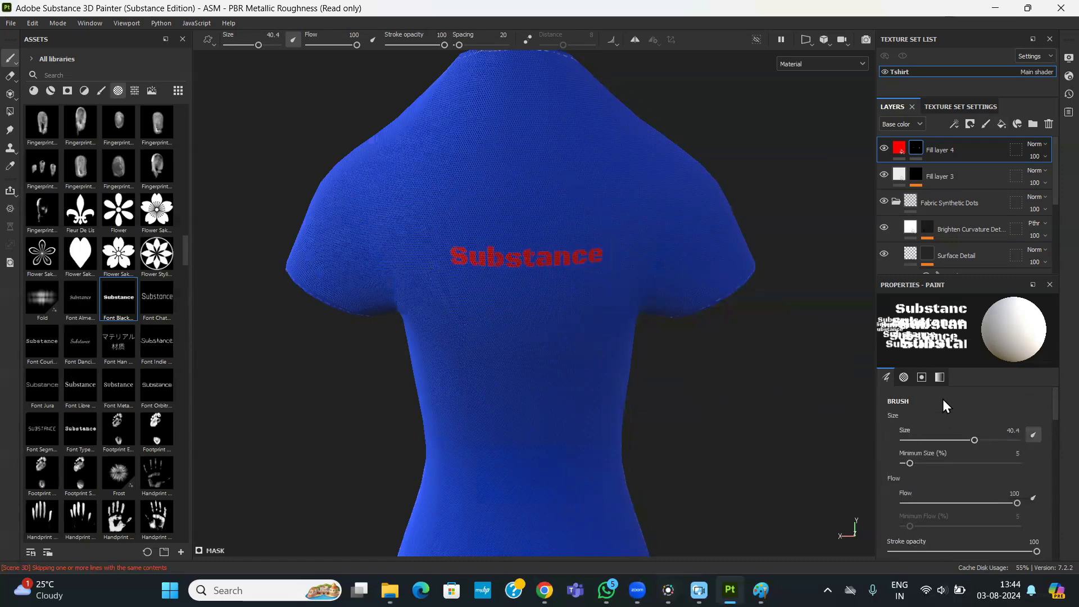
{"action": "scroll", "coordinate": [939, 411], "scroll_direction": "down", "scroll_amount": 5}
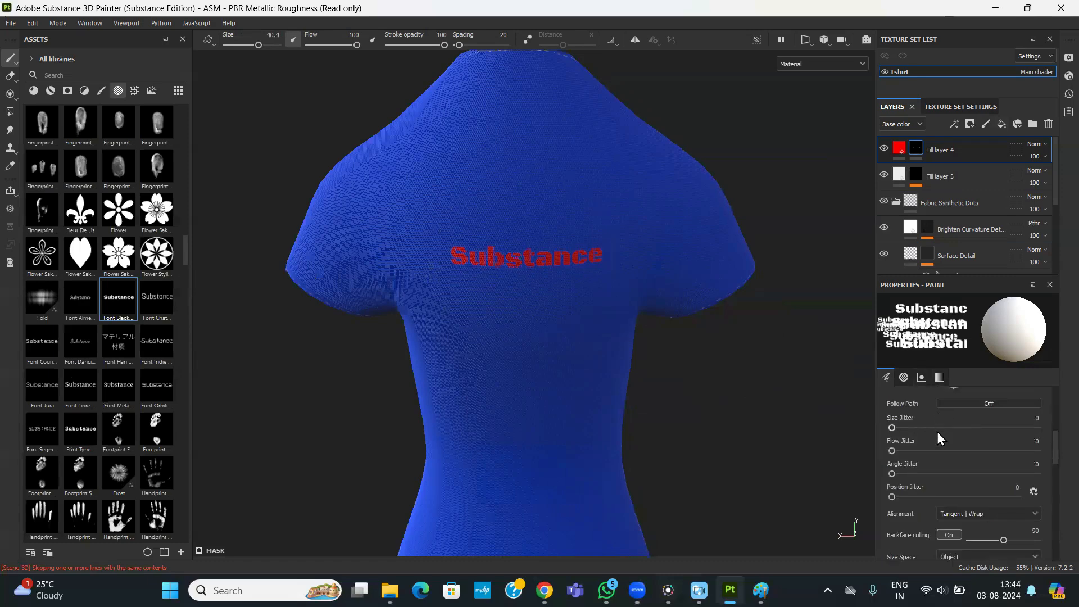
{"action": "scroll", "coordinate": [939, 449], "scroll_direction": "down", "scroll_amount": 1}
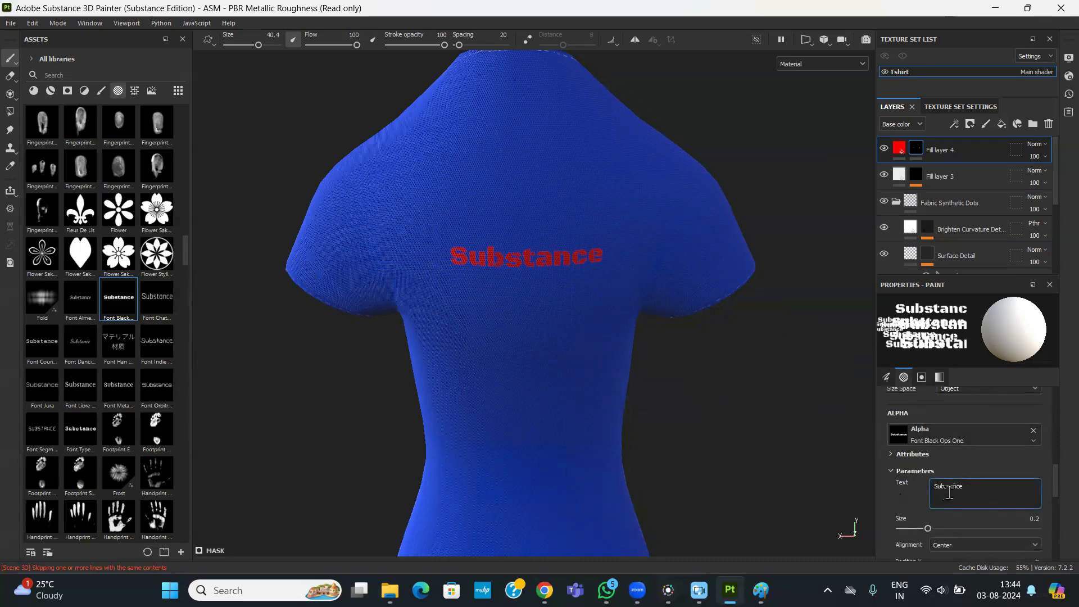
{"action": "left_click_drag", "start_coordinate": [935, 488], "coordinate": [982, 489]}
{"action": "type", "text": "ST"}
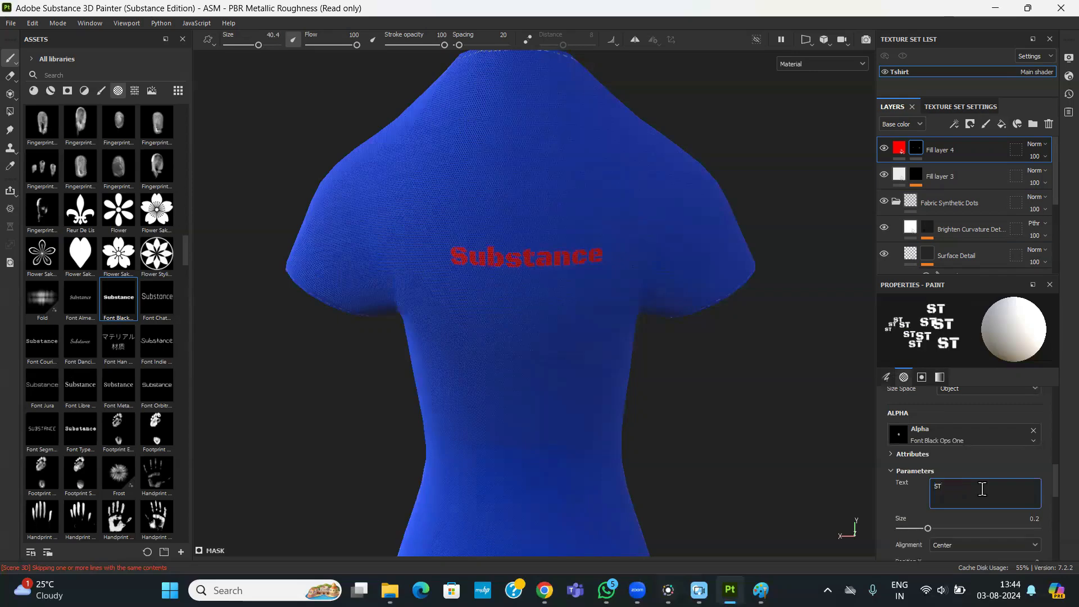
{"action": "key", "text": "BackSpace"}
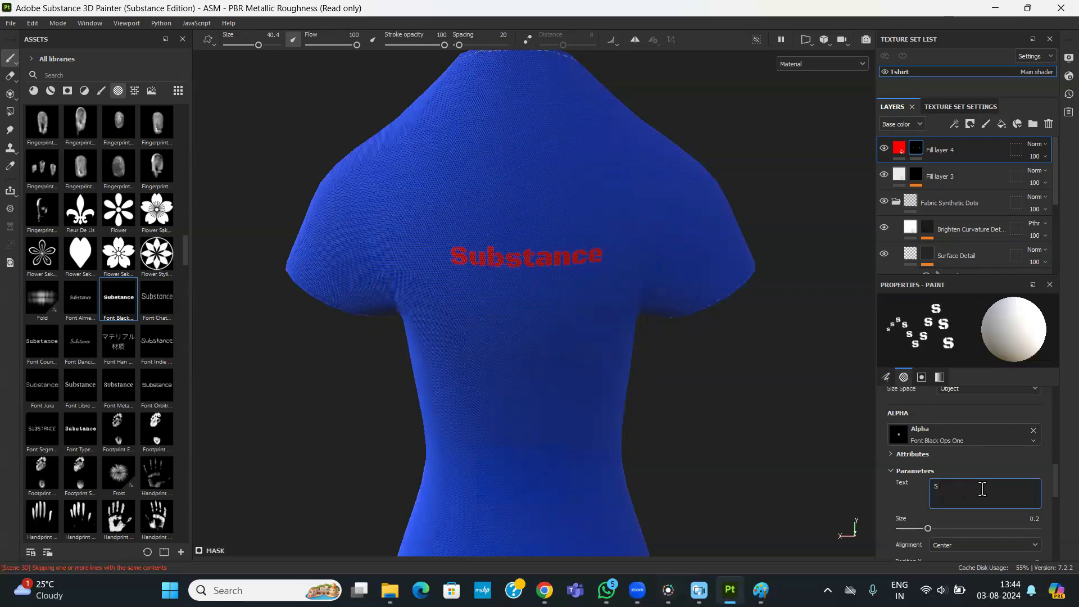
{"action": "type", "text": "tyli"}
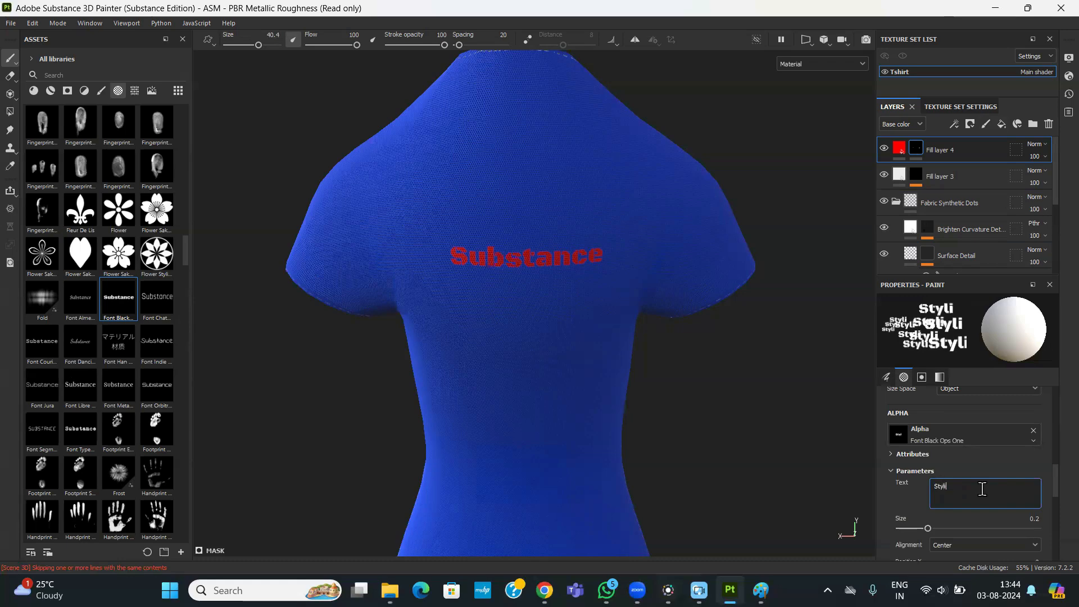
{"action": "type", "text": "zed"}
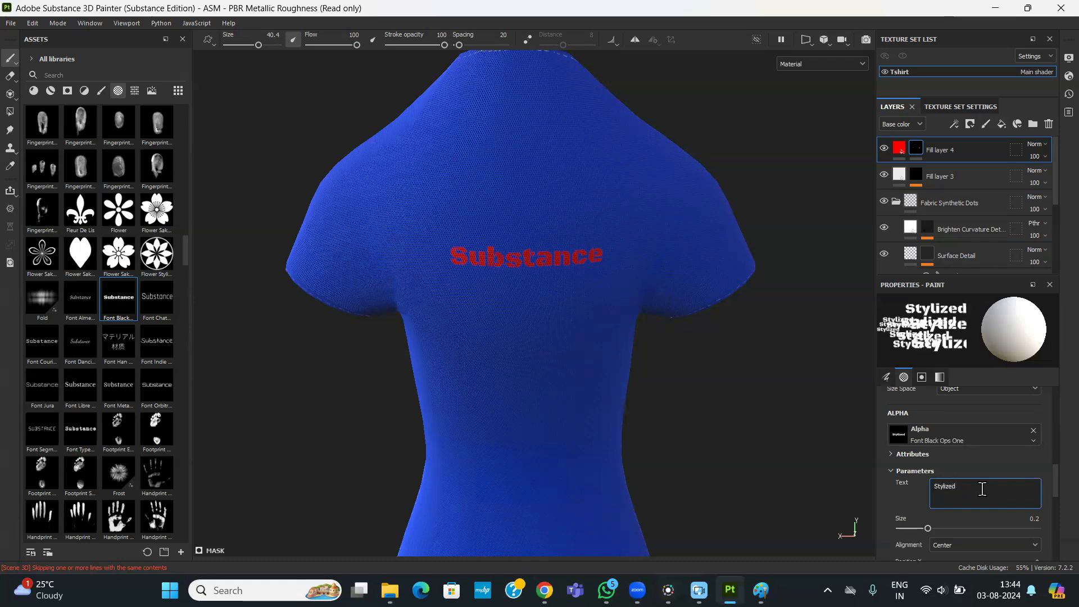
- Extend the text of the Font Black Ops One alpha so it reads Stylized Toon
{"action": "type", "text": " T"}
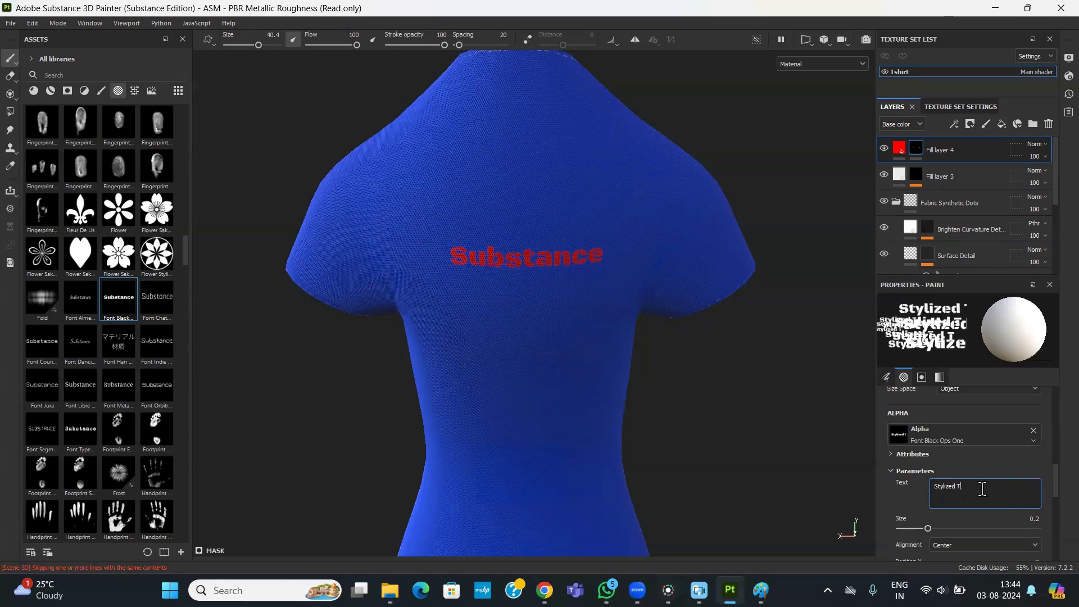
{"action": "key", "text": "BackSpace"}
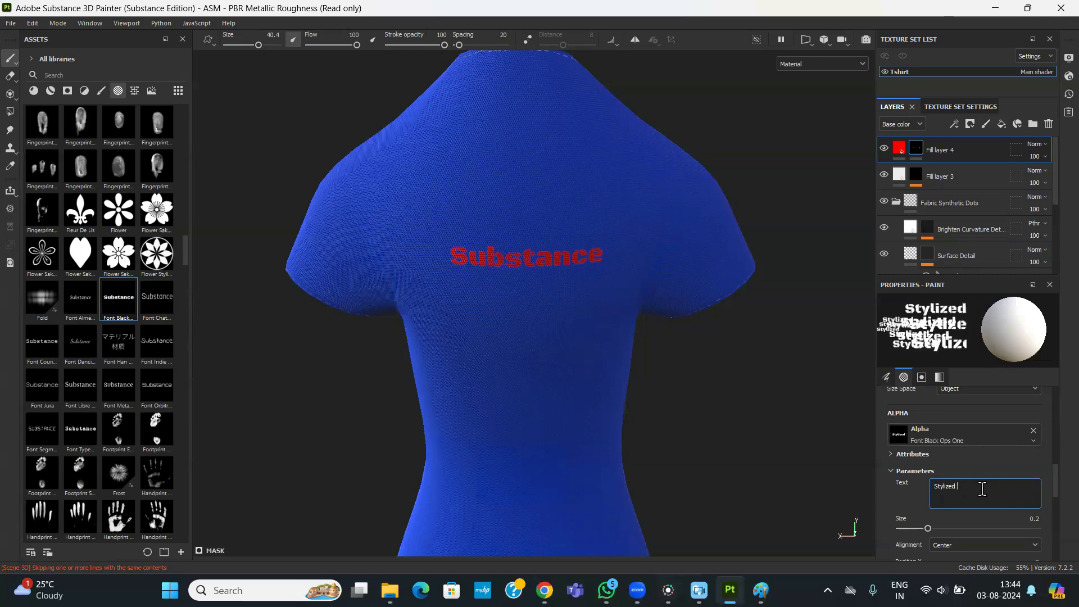
{"action": "type", "text": "Toon"}
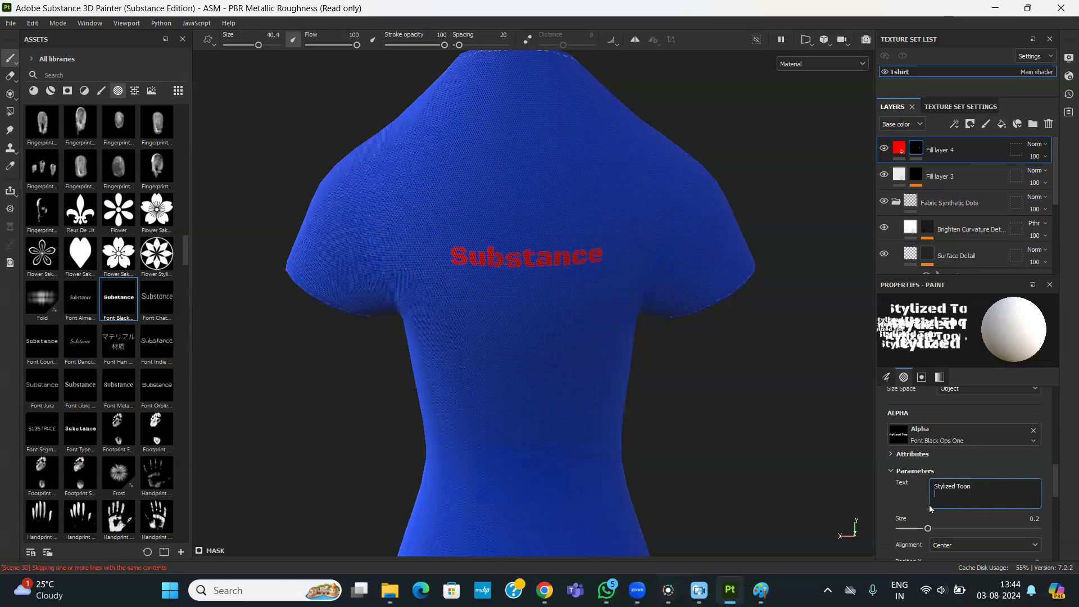
- Try stamping the Stylized Toon text above Substance on the back at brush size 40.4 and undo the stamp
{"action": "scroll", "coordinate": [932, 507], "scroll_direction": "down", "scroll_amount": 1}
{"action": "scroll", "coordinate": [946, 507], "scroll_direction": "up", "scroll_amount": 3}
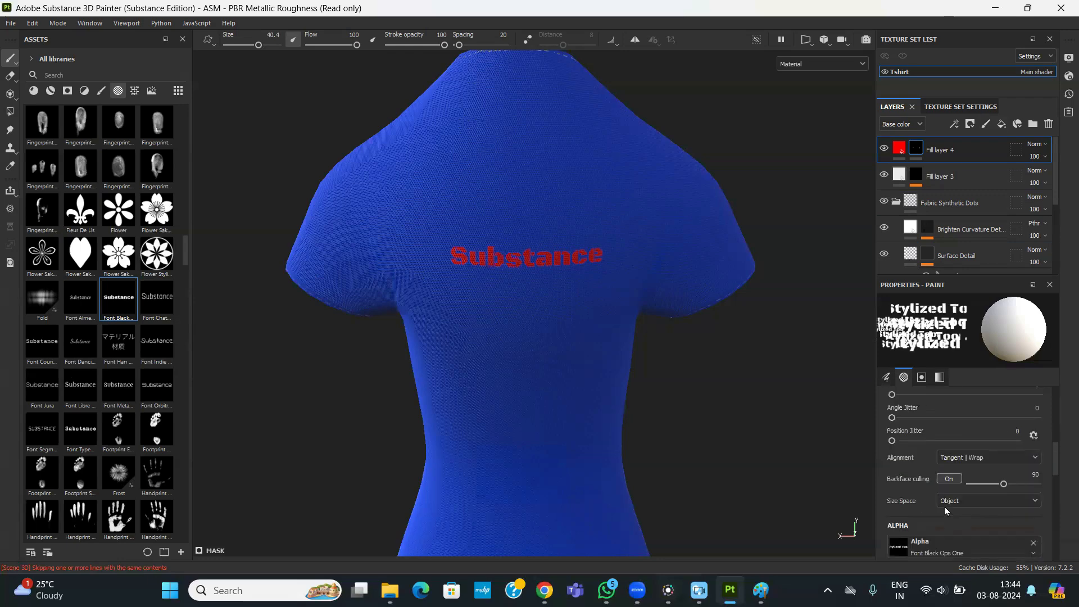
{"action": "scroll", "coordinate": [945, 508], "scroll_direction": "down", "scroll_amount": 2}
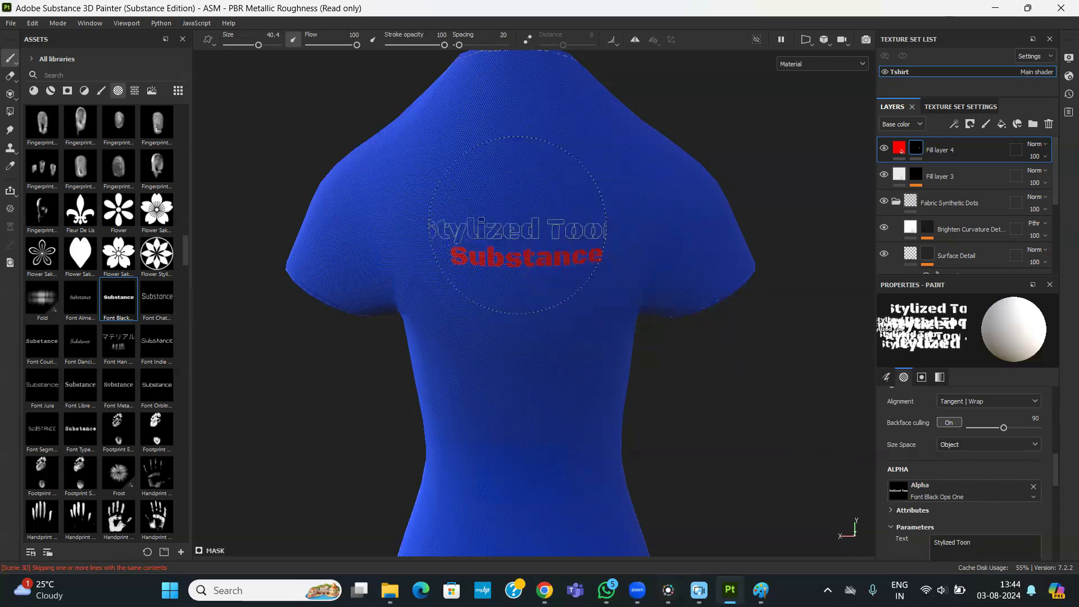
{"action": "left_click", "coordinate": [527, 216]}
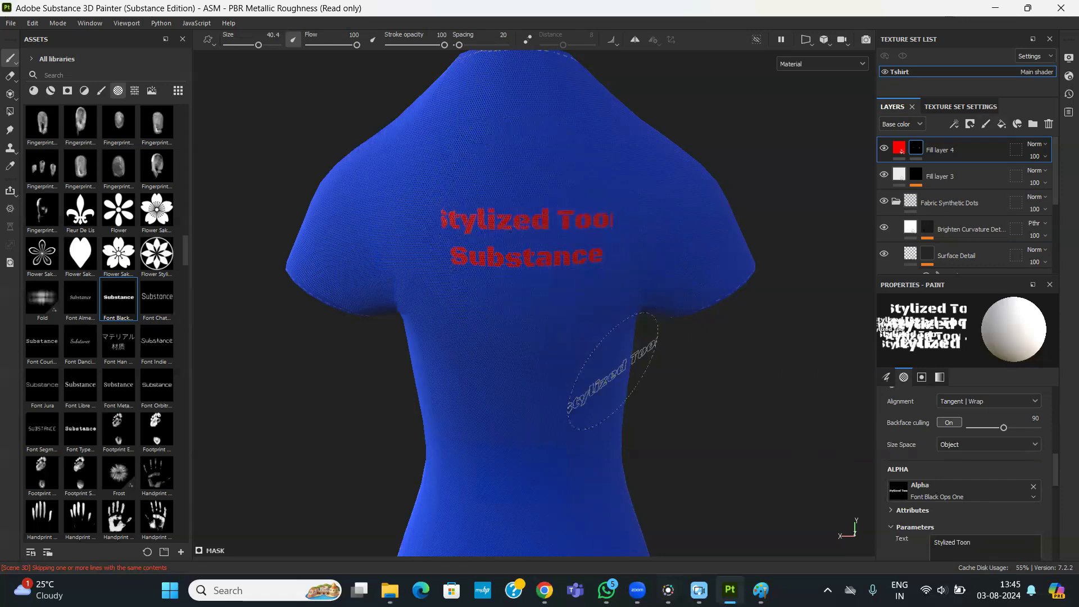
{"action": "key", "text": "ctrl+z"}
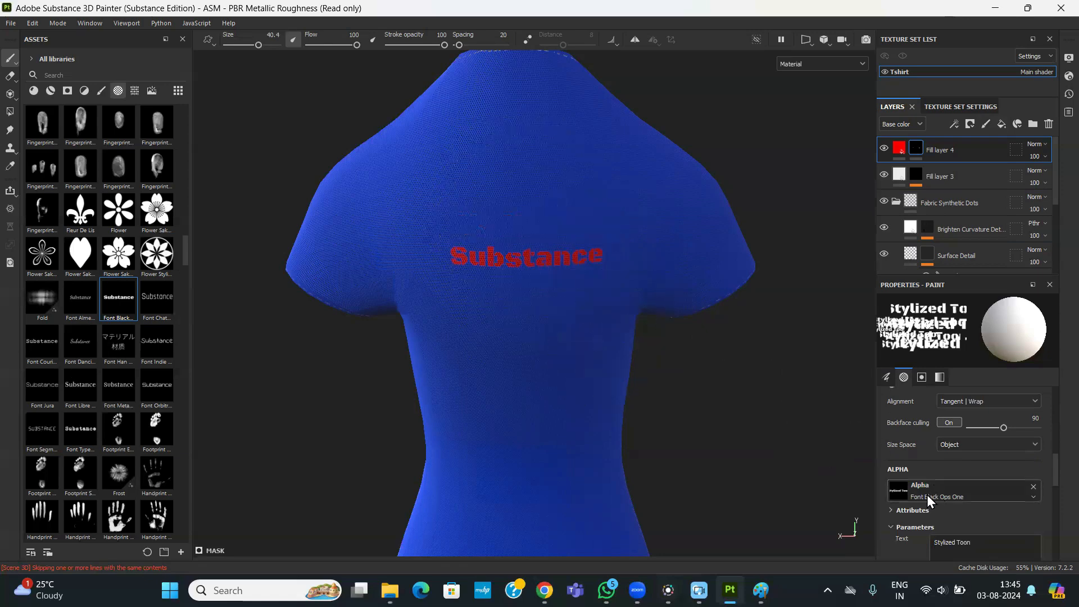
- Shift the Stylized Toon text within its alpha by setting Position X to 0.103
{"action": "scroll", "coordinate": [926, 495], "scroll_direction": "up", "scroll_amount": 5}
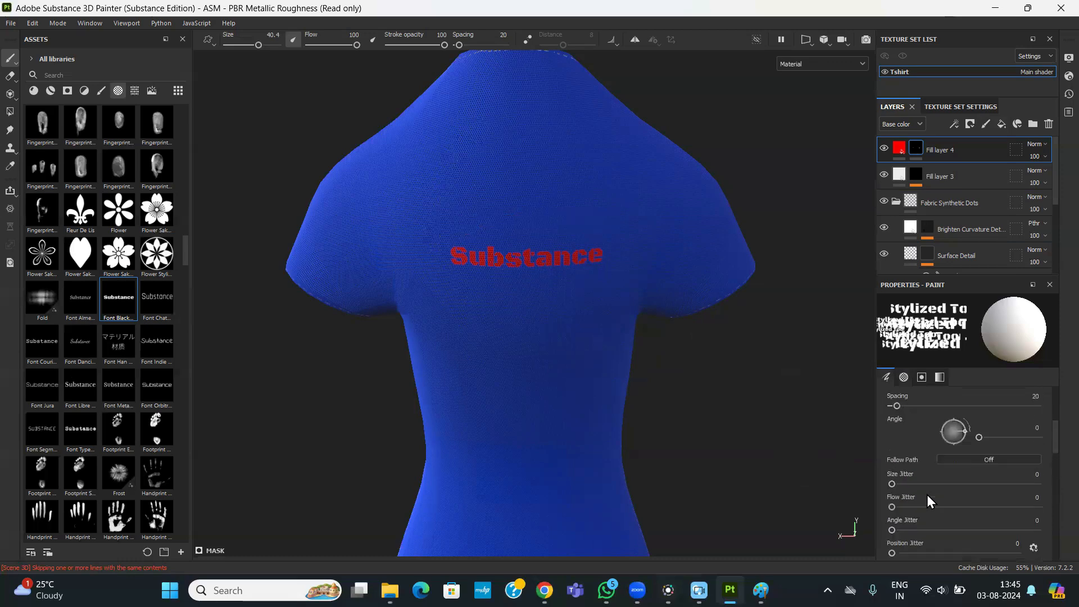
{"action": "scroll", "coordinate": [926, 495], "scroll_direction": "up", "scroll_amount": 5}
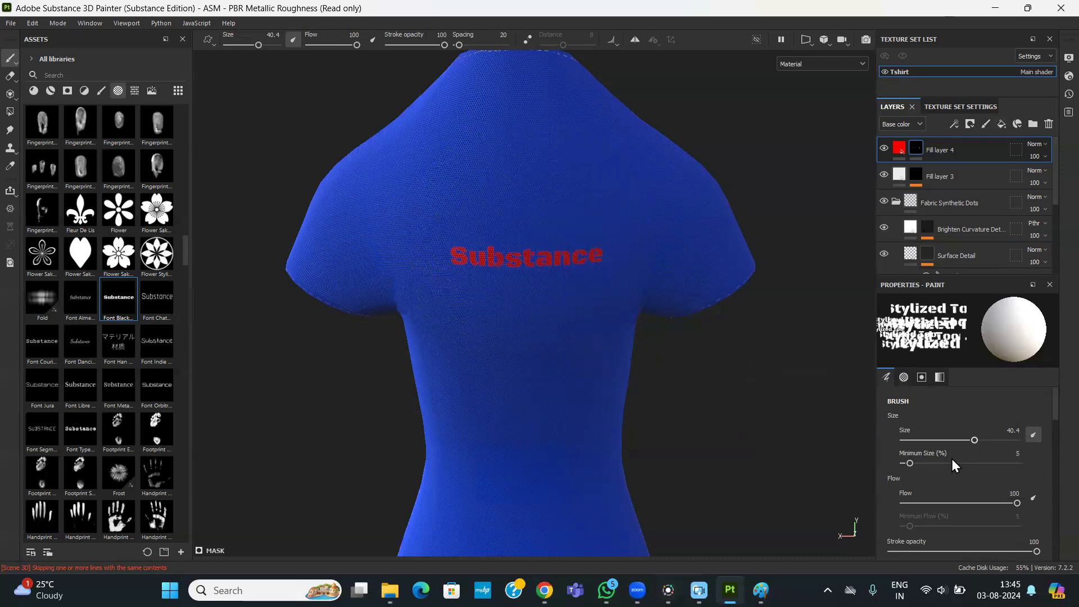
{"action": "scroll", "coordinate": [907, 505], "scroll_direction": "down", "scroll_amount": 3}
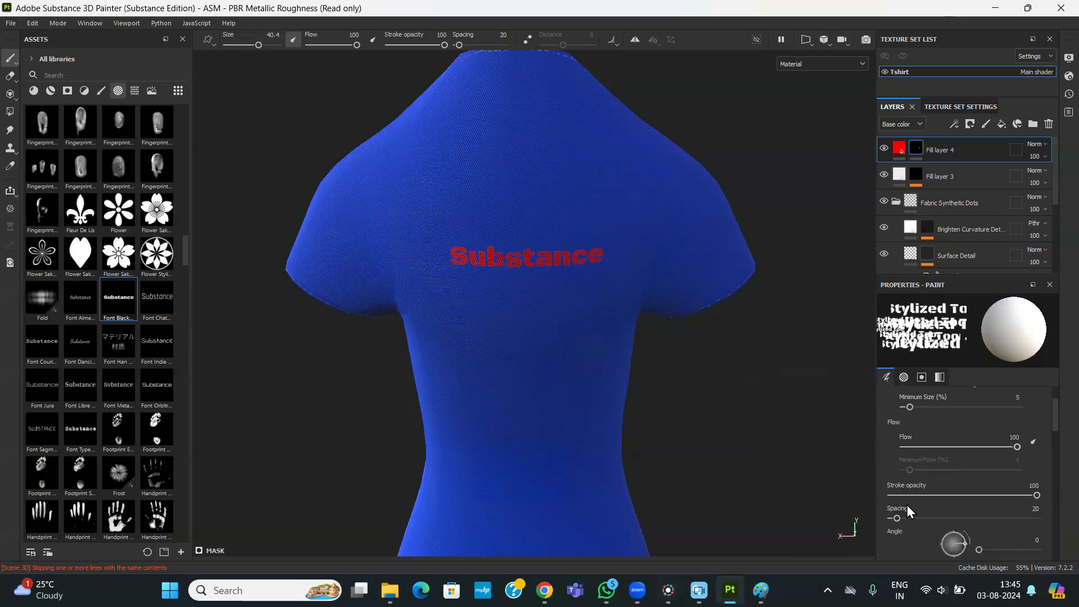
{"action": "scroll", "coordinate": [913, 506], "scroll_direction": "down", "scroll_amount": 2}
{"action": "scroll", "coordinate": [913, 506], "scroll_direction": "down", "scroll_amount": 3}
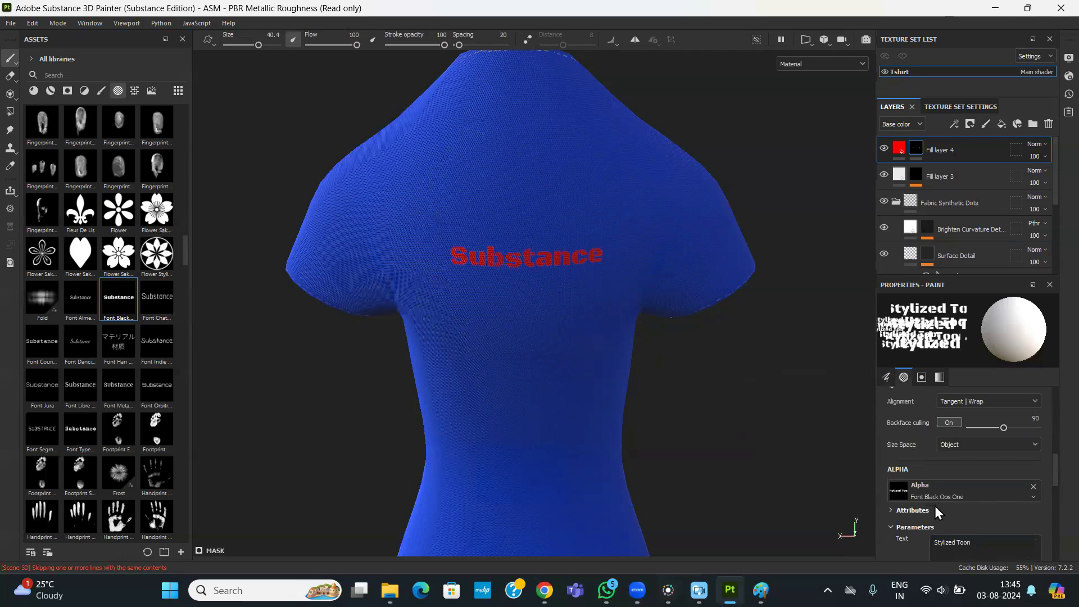
{"action": "scroll", "coordinate": [936, 506], "scroll_direction": "down", "scroll_amount": 3}
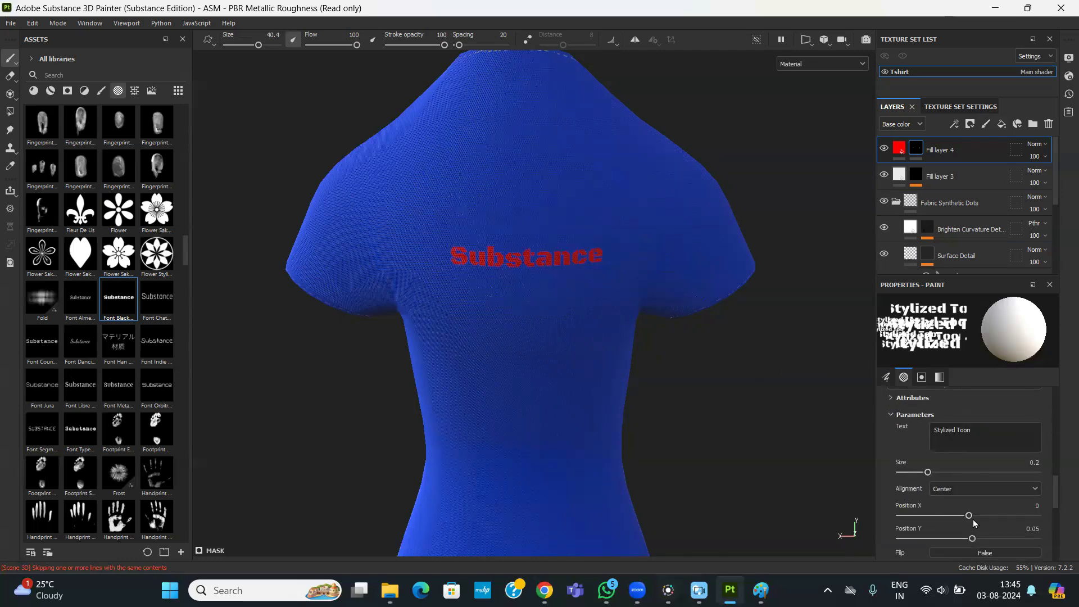
{"action": "left_click_drag", "start_coordinate": [968, 515], "coordinate": [993, 515]}
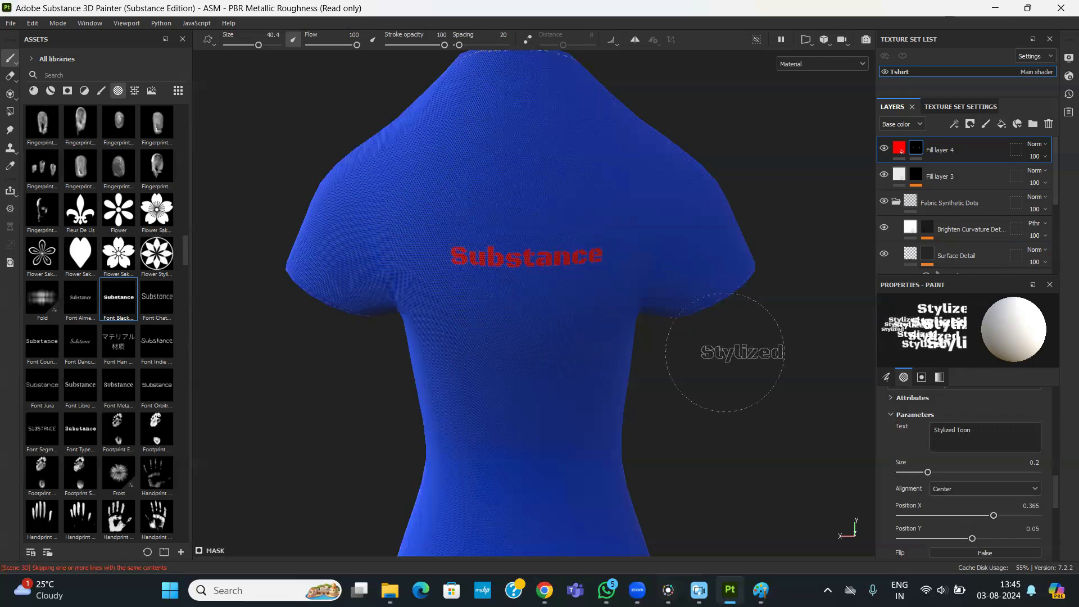
{"action": "mouse_move", "coordinate": [993, 515]}
{"action": "left_mouse_down"}
{"action": "mouse_move", "coordinate": [914, 515]}
{"action": "mouse_move", "coordinate": [976, 516]}
{"action": "left_mouse_up"}
- Reduce the alpha's text size to 0.09 and stamp Stylized Toon above Substance on the upper back
{"action": "scroll", "coordinate": [931, 526], "scroll_direction": "down", "scroll_amount": 1}
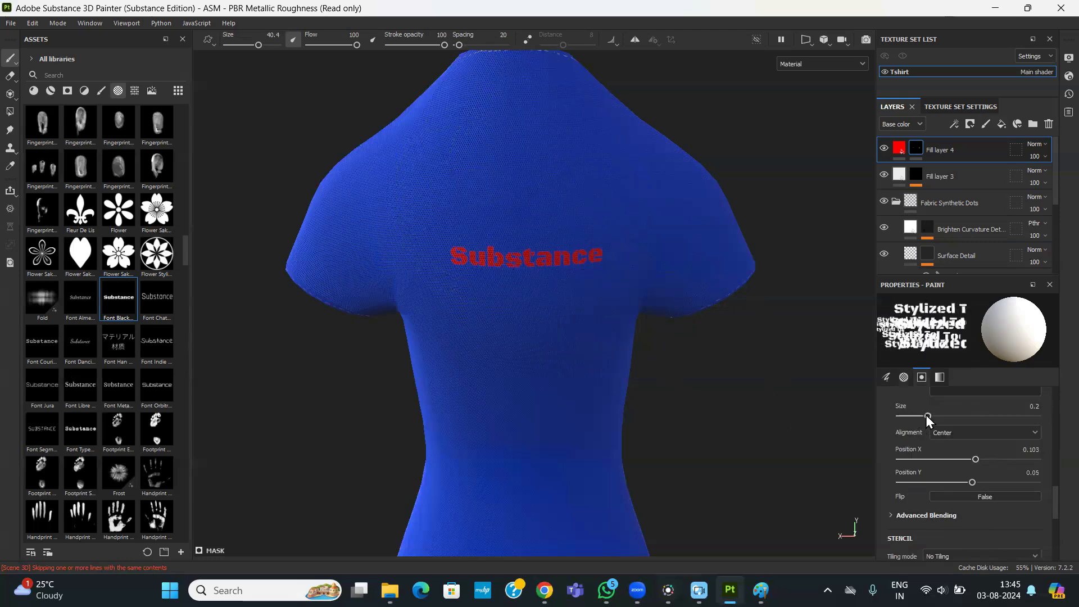
{"action": "left_click_drag", "start_coordinate": [927, 416], "coordinate": [912, 416]}
{"action": "left_click", "coordinate": [505, 203]}
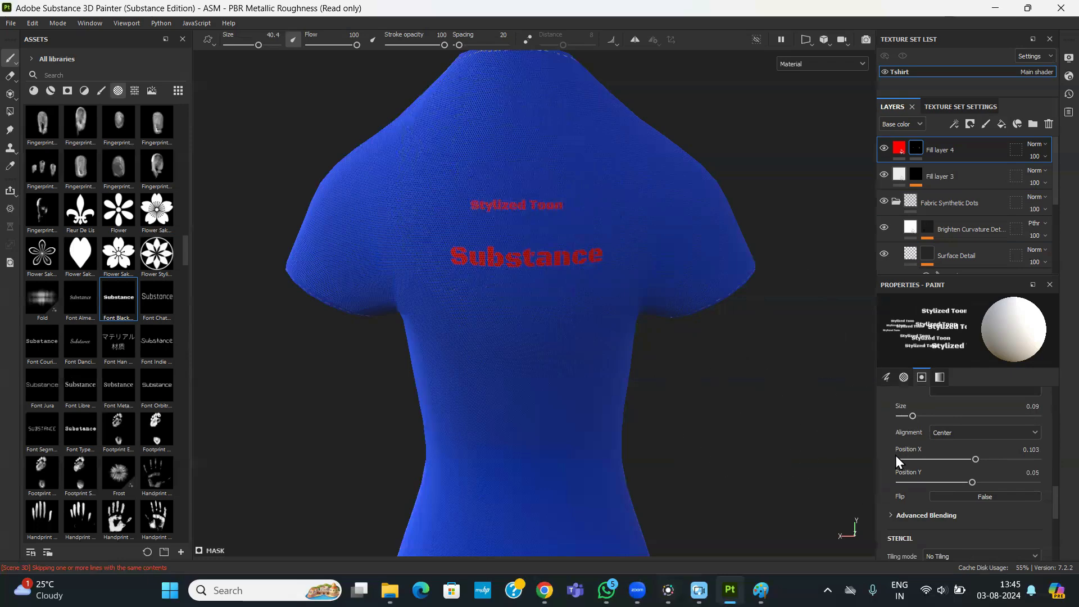
- Select the Fleur De Lis alpha for the front of the shirt
{"action": "scroll", "coordinate": [893, 472], "scroll_direction": "up", "scroll_amount": 1}
{"action": "scroll", "coordinate": [892, 472], "scroll_direction": "up", "scroll_amount": 5}
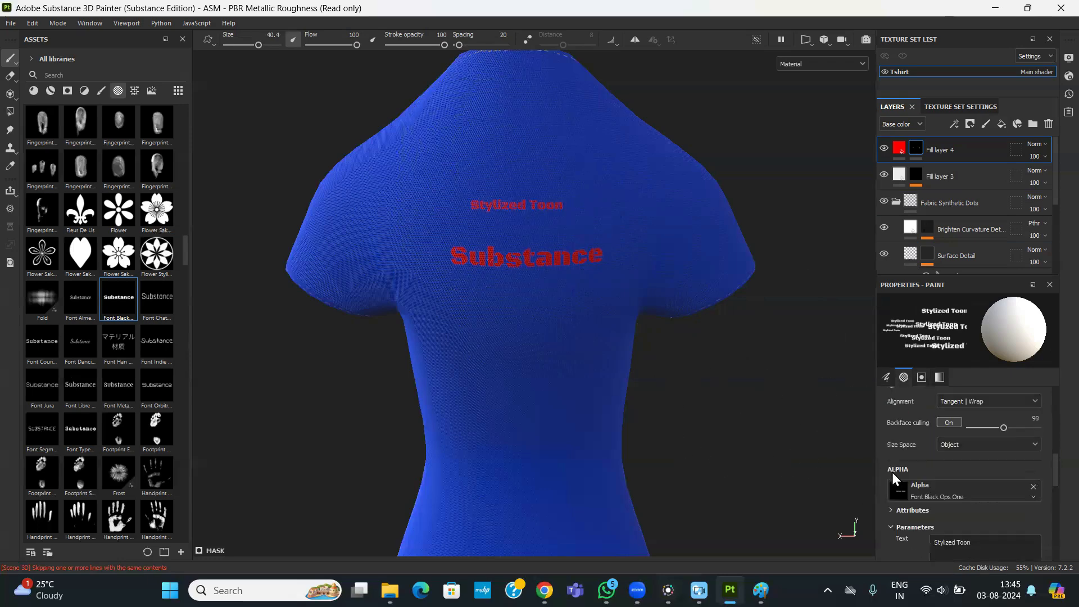
{"action": "scroll", "coordinate": [892, 472], "scroll_direction": "up", "scroll_amount": 3}
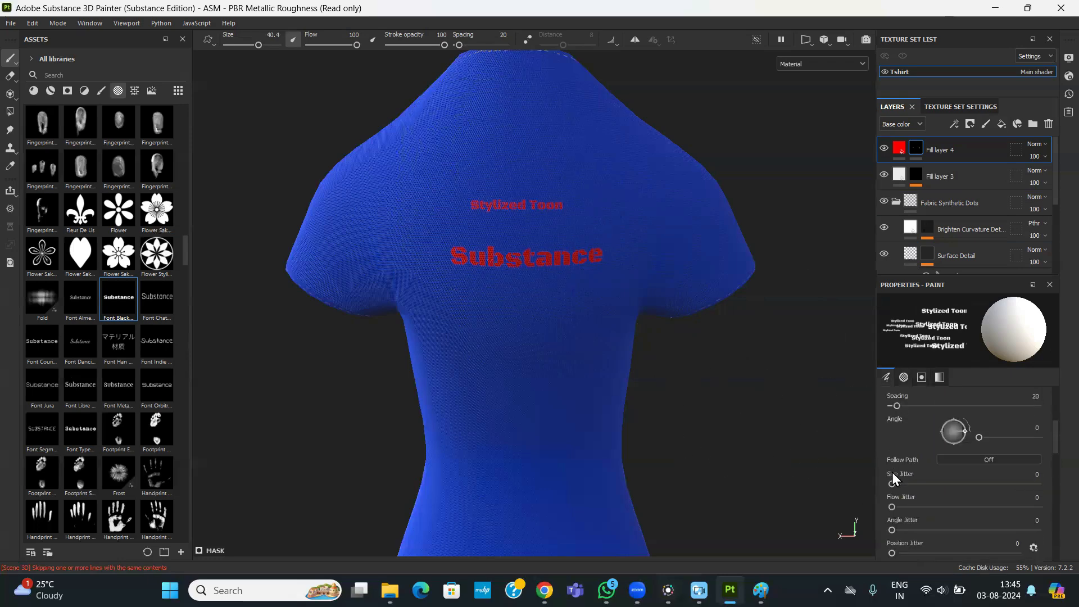
{"action": "scroll", "coordinate": [892, 472], "scroll_direction": "up", "scroll_amount": 1}
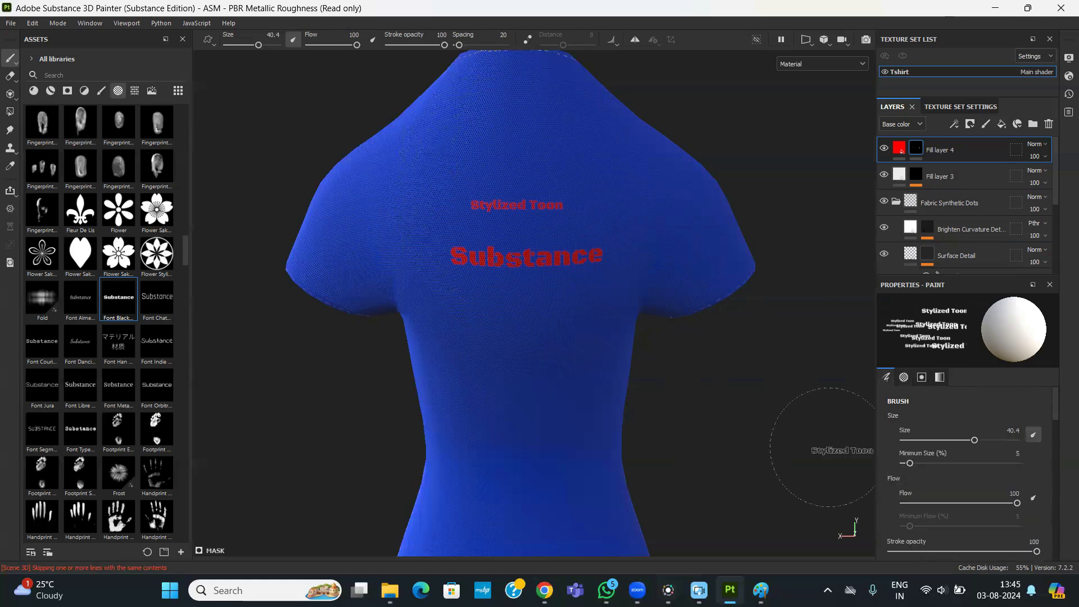
{"action": "left_click_drag", "start_coordinate": [734, 400], "coordinate": [669, 416], "text": "alt"}
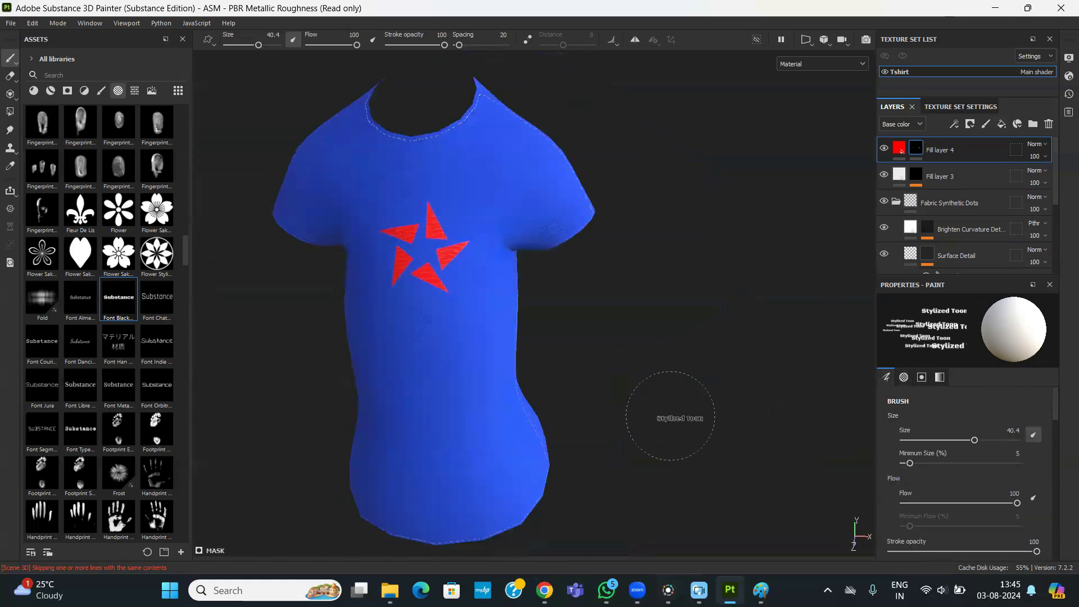
{"action": "left_click", "coordinate": [80, 212]}
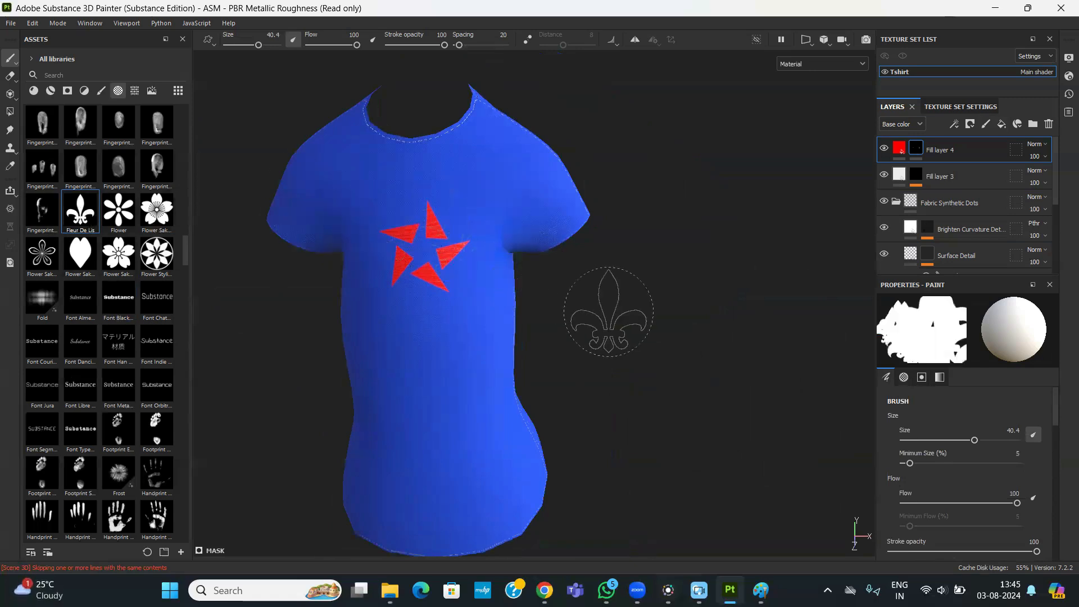
{"action": "middle_click_drag", "start_coordinate": [631, 351], "coordinate": [693, 285], "text": "alt"}
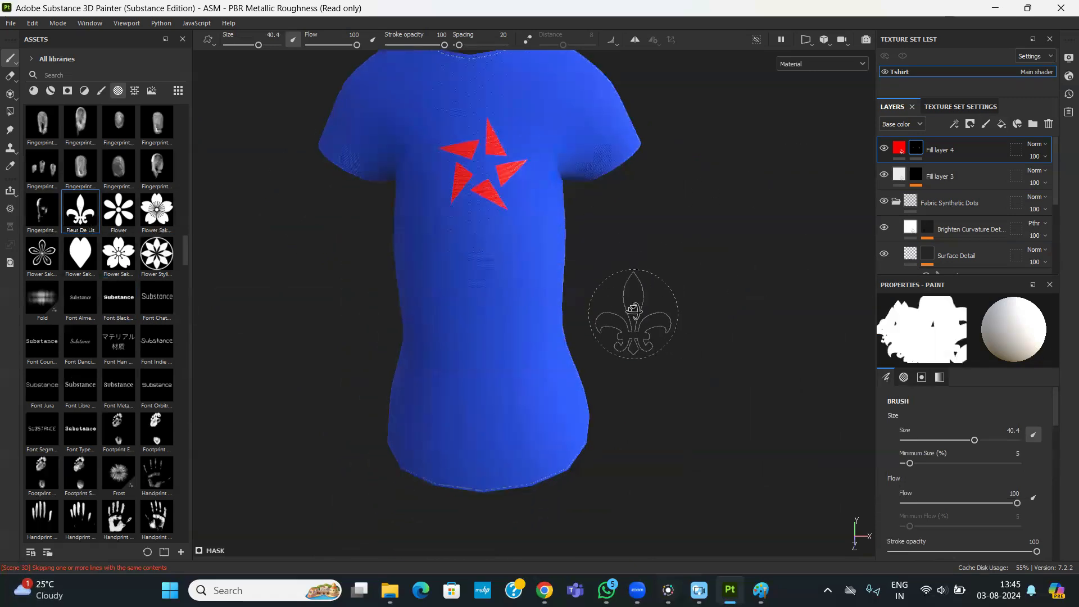
{"action": "right_click_drag", "start_coordinate": [646, 285], "coordinate": [678, 472], "text": "alt"}
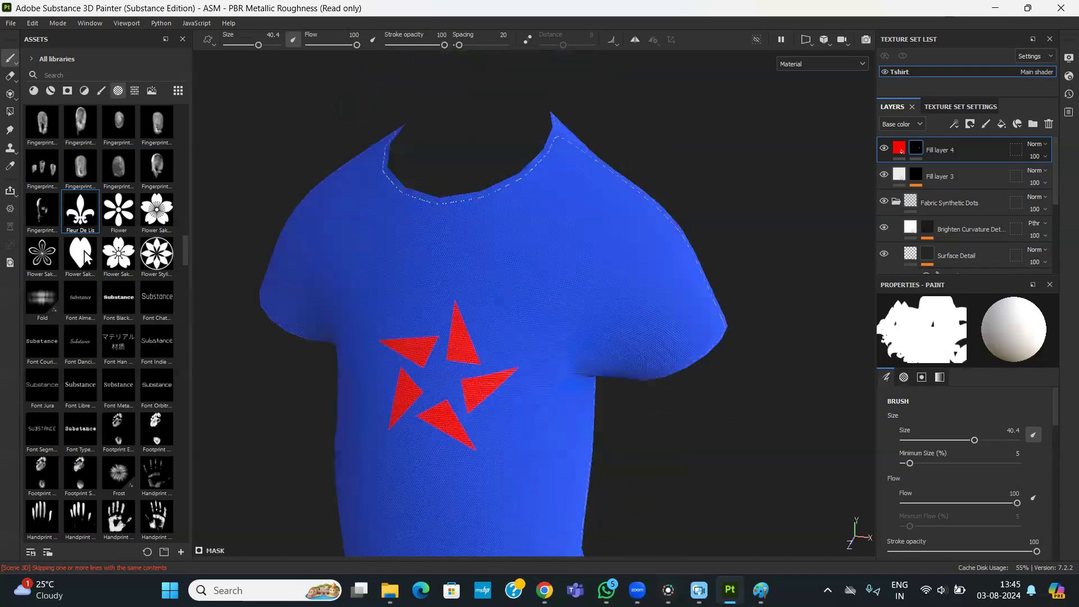
- Look through the alpha library and choose the Basic Hard brush for painting the mask
{"action": "scroll", "coordinate": [84, 230], "scroll_direction": "up", "scroll_amount": 14}
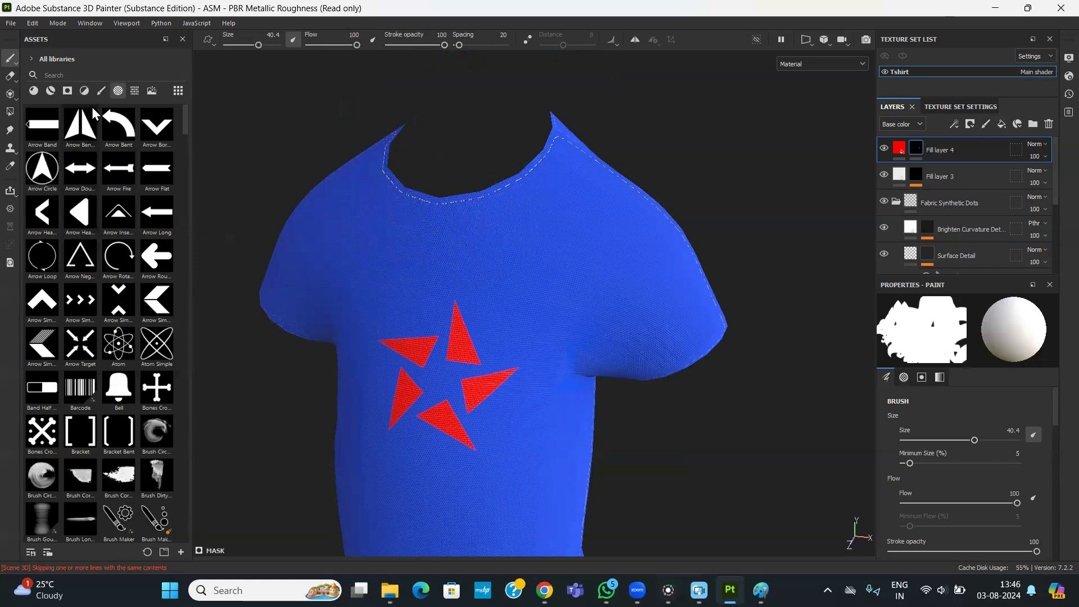
{"action": "left_click", "coordinate": [99, 90]}
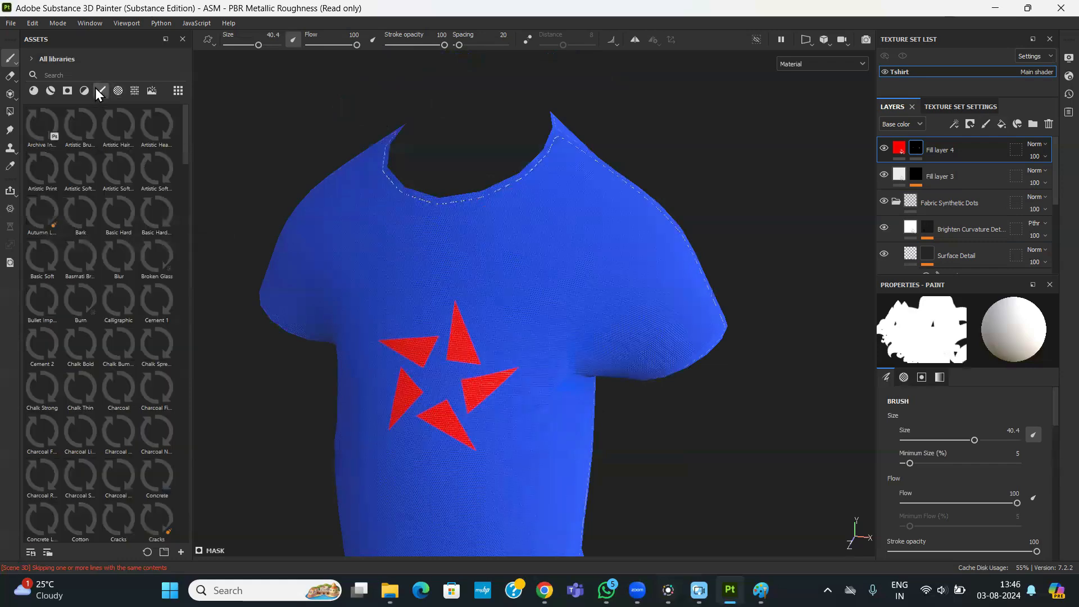
{"action": "left_click", "coordinate": [117, 90]}
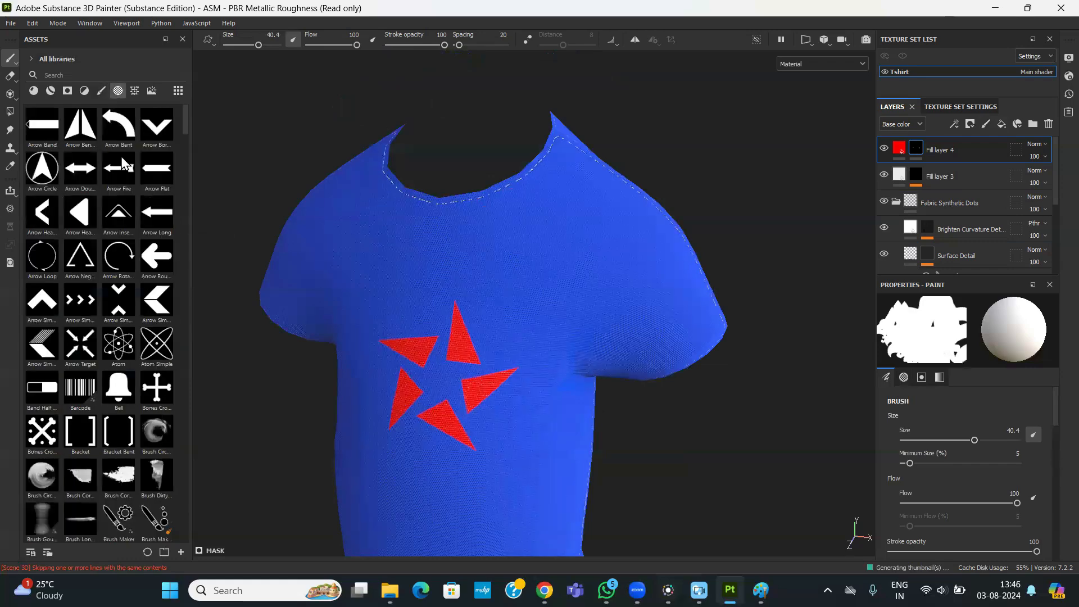
{"action": "scroll", "coordinate": [116, 205], "scroll_direction": "down", "scroll_amount": 5}
{"action": "scroll", "coordinate": [116, 205], "scroll_direction": "down", "scroll_amount": 8}
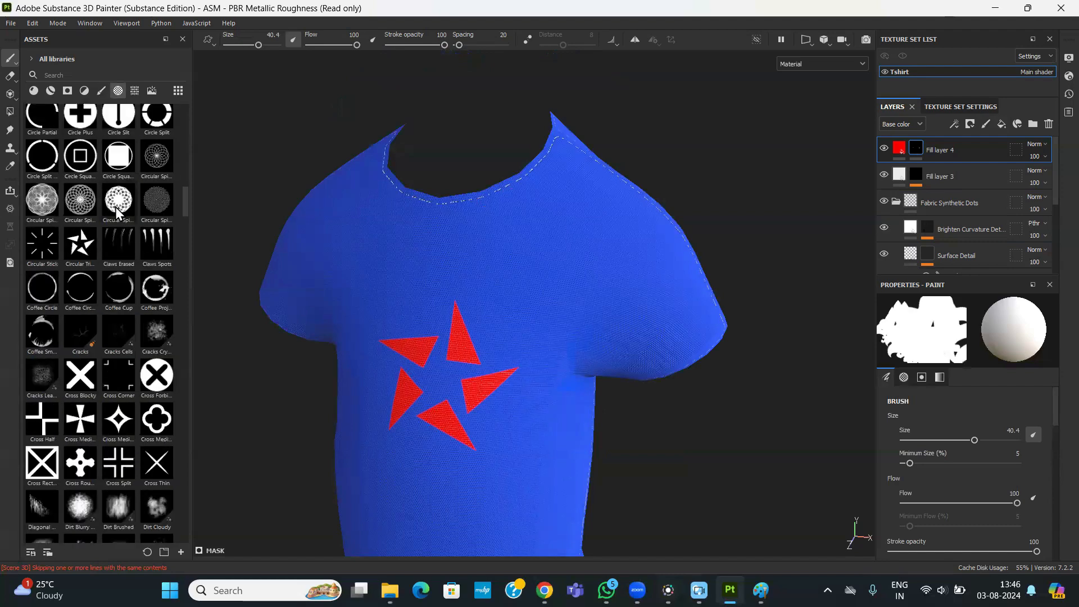
{"action": "scroll", "coordinate": [116, 207], "scroll_direction": "up", "scroll_amount": 5}
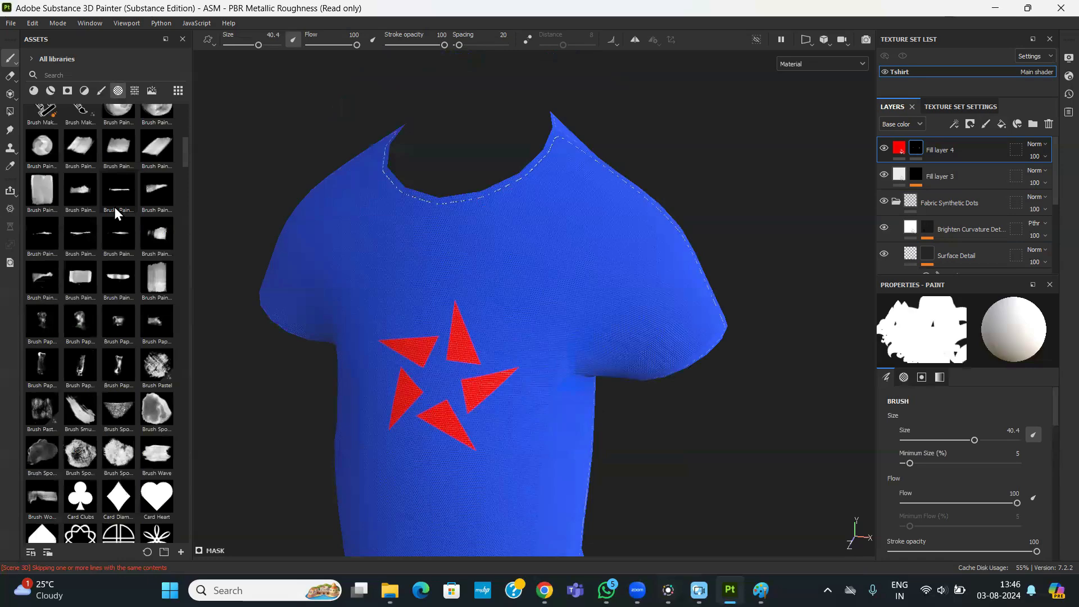
{"action": "scroll", "coordinate": [116, 211], "scroll_direction": "up", "scroll_amount": 10}
{"action": "left_click", "coordinate": [101, 91]}
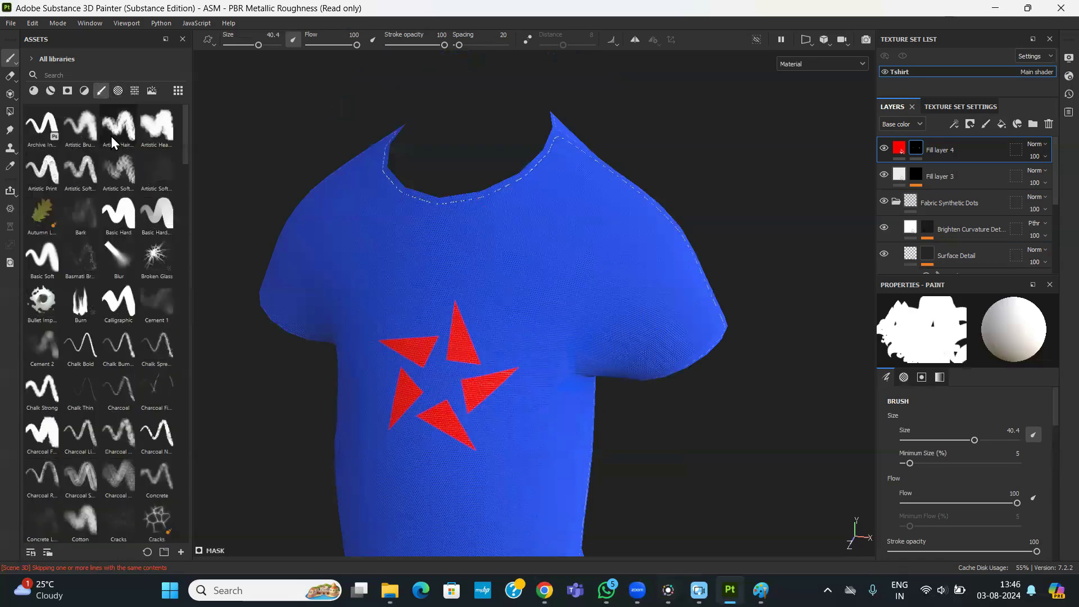
{"action": "left_click", "coordinate": [119, 213]}
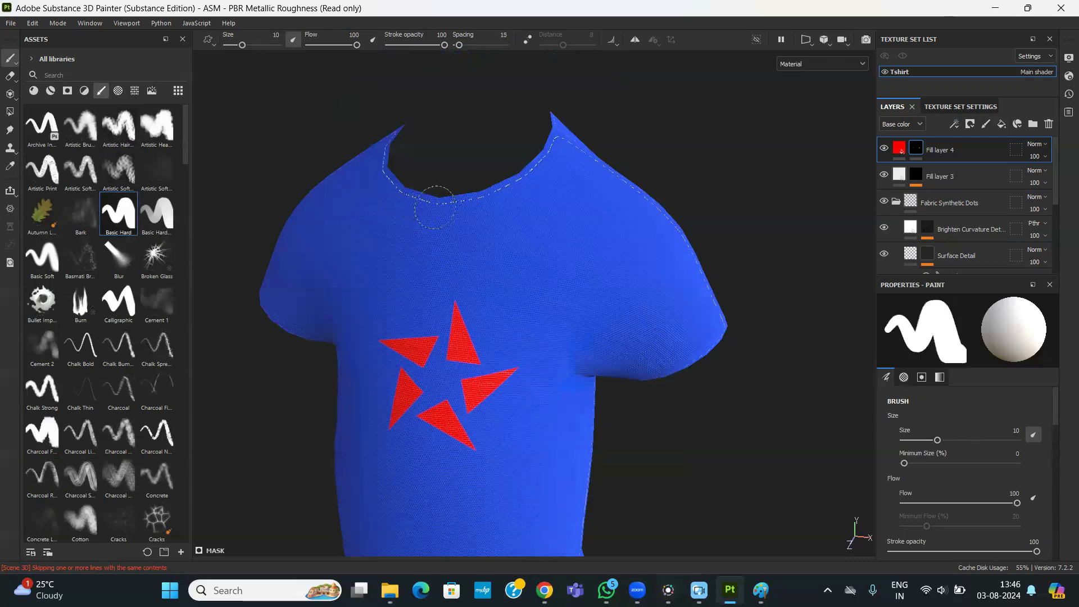
- Try painting a red stroke along the front neckline with the brush reduced to 5.58 and undo it
{"action": "key", "text": "bracketleft"}
{"action": "key", "text": "bracketleft"}
{"action": "key", "text": "bracketleft"}
{"action": "key", "text": "bracketleft"}
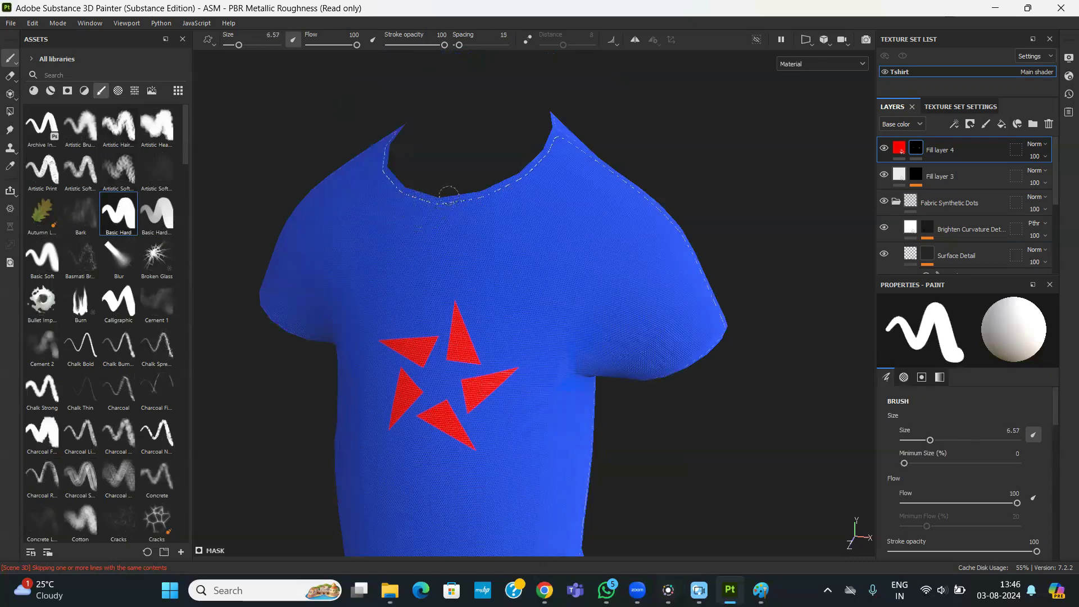
{"action": "right_click_drag", "start_coordinate": [659, 194], "coordinate": [718, 133], "text": "alt"}
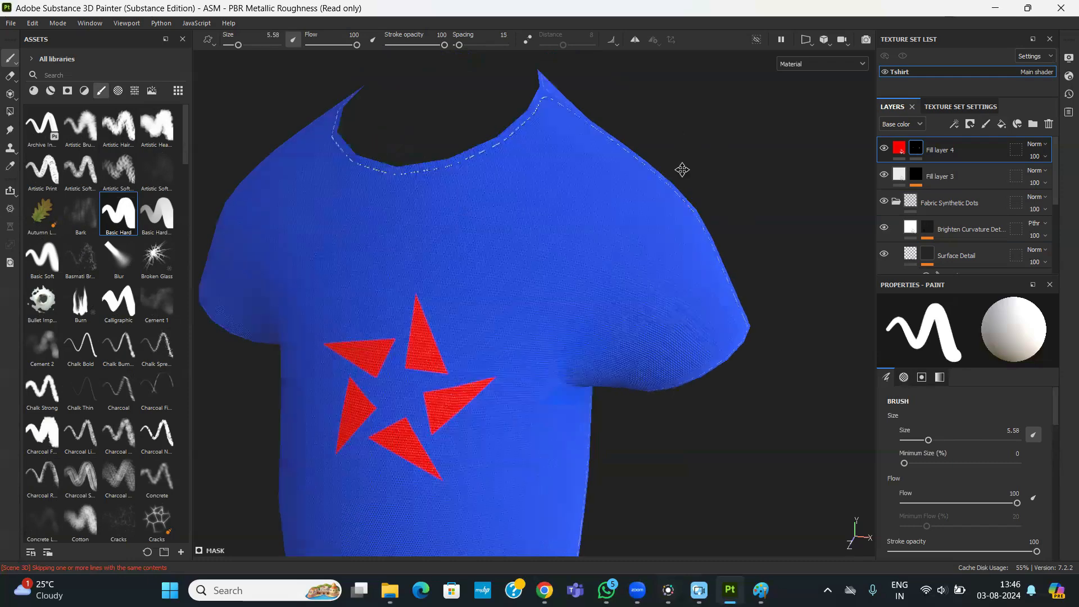
{"action": "middle_click_drag", "start_coordinate": [676, 129], "coordinate": [699, 243], "text": "alt"}
{"action": "right_click_drag", "start_coordinate": [698, 242], "coordinate": [761, 287], "text": "alt"}
{"action": "mouse_move", "coordinate": [431, 232]}
{"action": "left_mouse_down"}
{"action": "mouse_move", "coordinate": [488, 214]}
{"action": "mouse_move", "coordinate": [504, 195]}
{"action": "mouse_move", "coordinate": [494, 187]}
{"action": "left_mouse_up"}
{"action": "key", "text": "ctrl+z"}
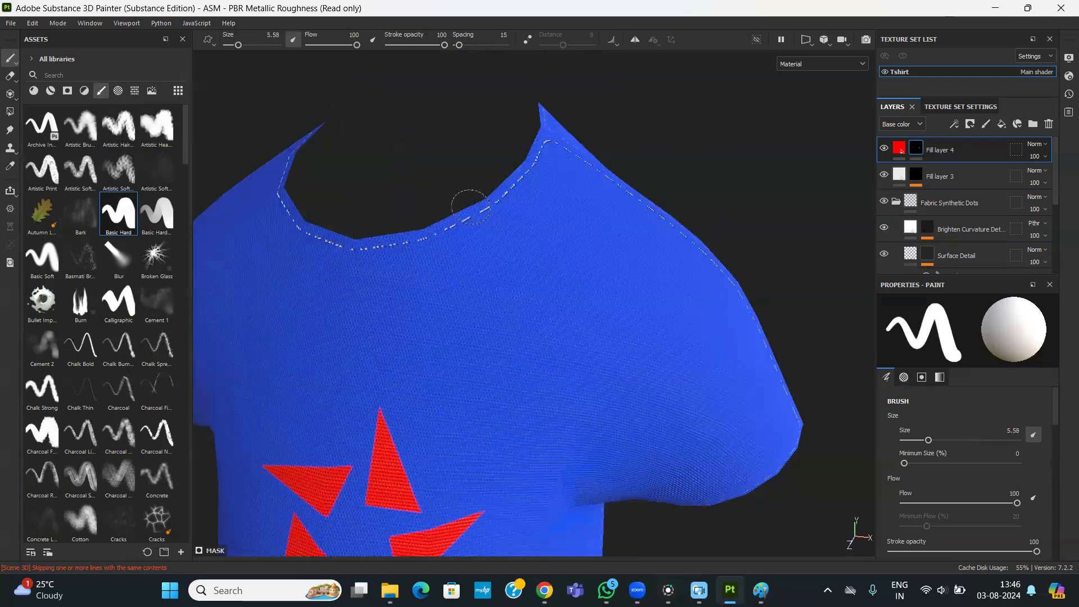
- Reduce the brush size to 1.86 and paint a red stroke along one half of the front neckline up to the shoulder
{"action": "key", "text": "bracketleft"}
{"action": "key", "text": "bracketleft"}
{"action": "key", "text": "bracketleft"}
{"action": "key", "text": "bracketleft"}
{"action": "key", "text": "bracketleft"}
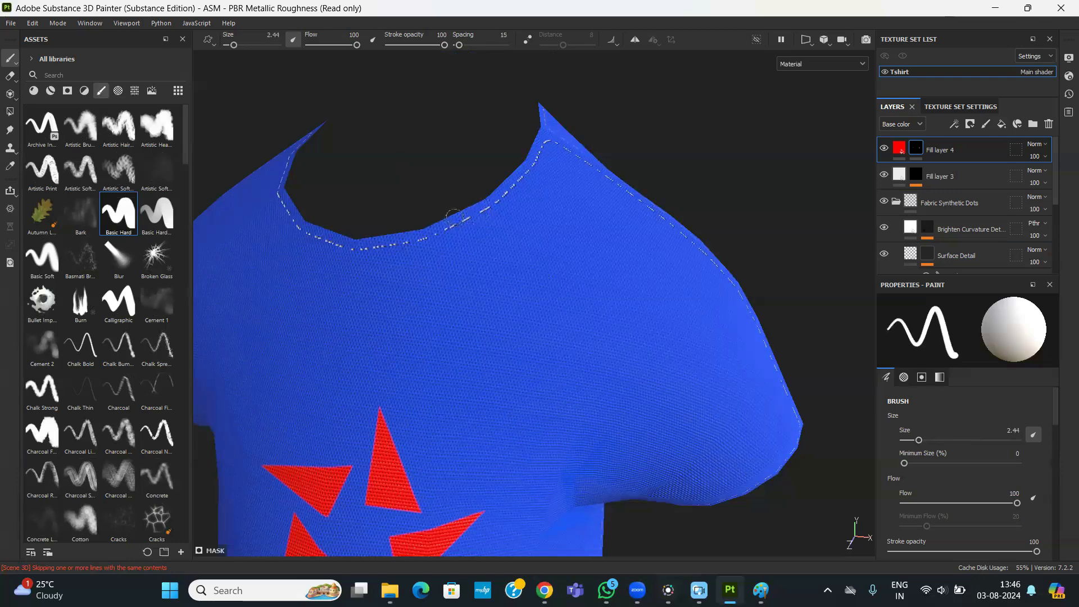
{"action": "mouse_move", "coordinate": [443, 226]}
{"action": "left_mouse_down"}
{"action": "mouse_move", "coordinate": [527, 171]}
{"action": "mouse_move", "coordinate": [549, 121]}
{"action": "left_mouse_up"}
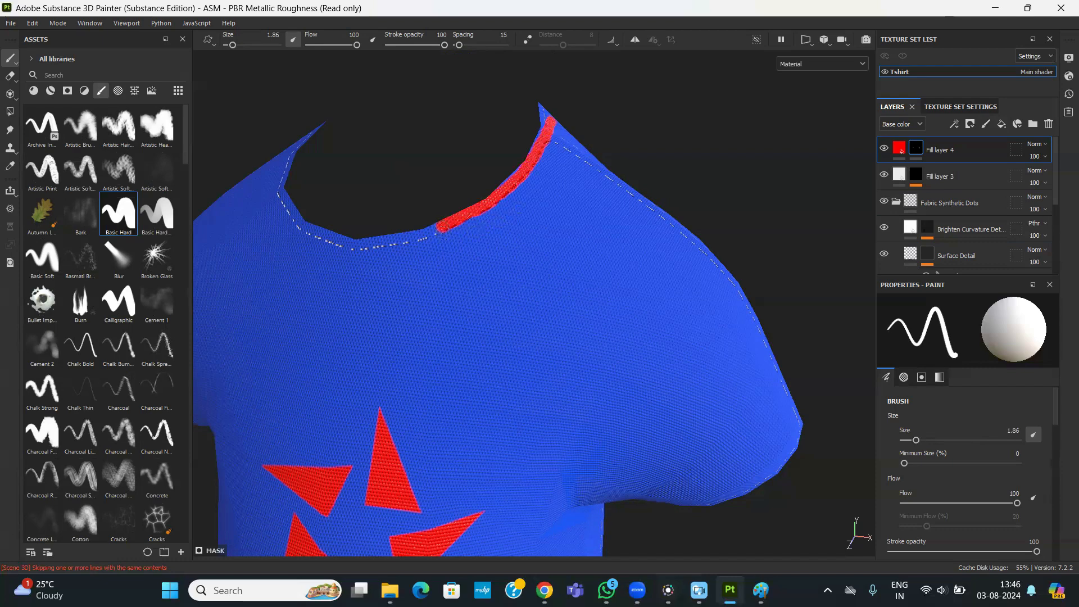
{"action": "left_click_drag", "start_coordinate": [347, 246], "coordinate": [326, 244]}
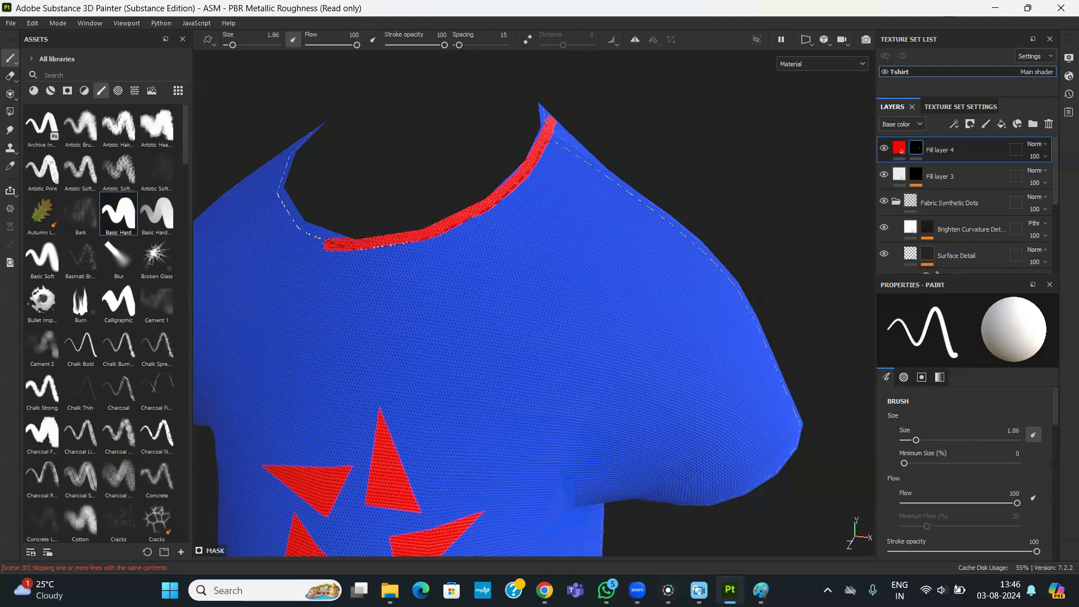
{"action": "key", "text": "ctrl+z"}
{"action": "key", "text": "ctrl+z"}
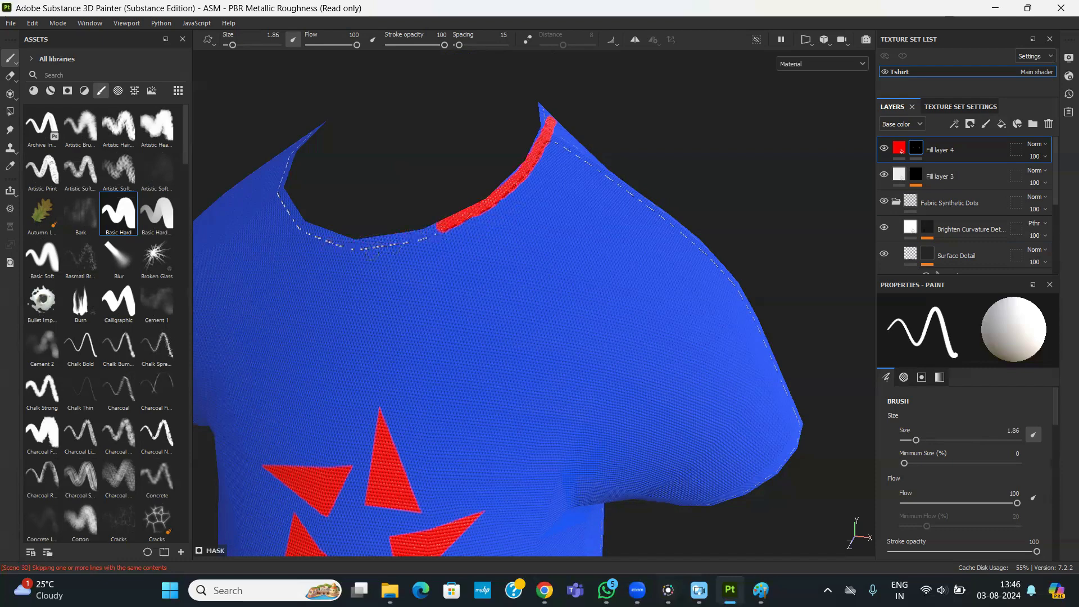
- Continue the red collar stroke along the front neckline past its centre and up toward the opposite shoulder
{"action": "mouse_move", "coordinate": [636, 180]}
{"action": "left_mouse_down", "text": "alt"}
{"action": "mouse_move", "coordinate": [716, 152]}
{"action": "mouse_move", "coordinate": [708, 169]}
{"action": "mouse_move", "coordinate": [791, 164]}
{"action": "left_mouse_up", "text": "alt"}
{"action": "middle_click_drag", "start_coordinate": [417, 237], "coordinate": [567, 230], "text": "alt"}
{"action": "mouse_move", "coordinate": [549, 237]}
{"action": "left_mouse_down"}
{"action": "mouse_move", "coordinate": [497, 269]}
{"action": "mouse_move", "coordinate": [378, 282]}
{"action": "mouse_move", "coordinate": [297, 254]}
{"action": "mouse_move", "coordinate": [239, 200]}
{"action": "left_mouse_up"}
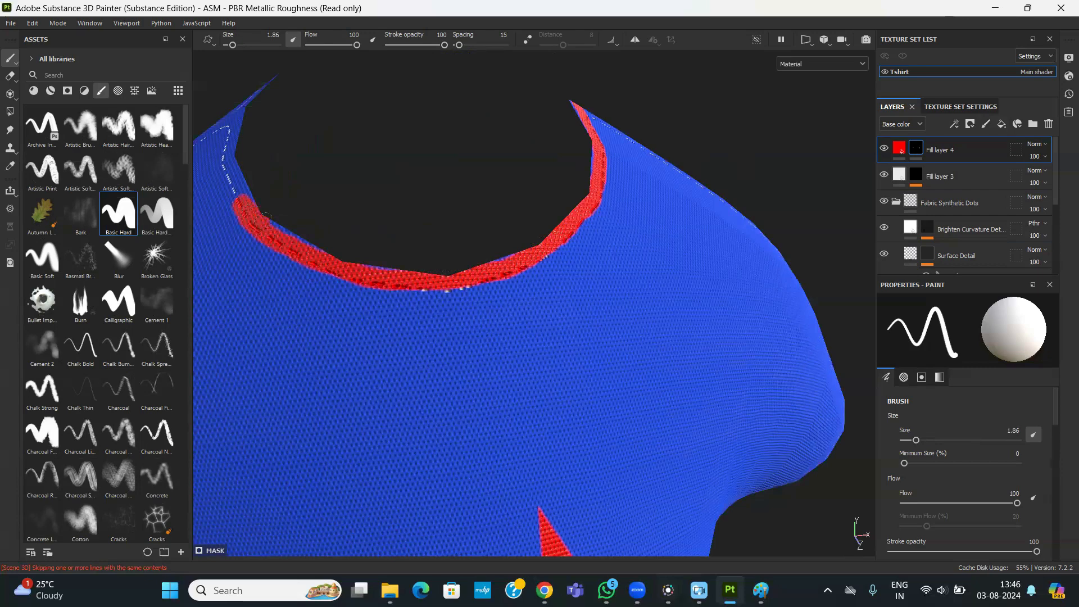
{"action": "right_click_drag", "start_coordinate": [780, 171], "coordinate": [709, 158], "text": "alt"}
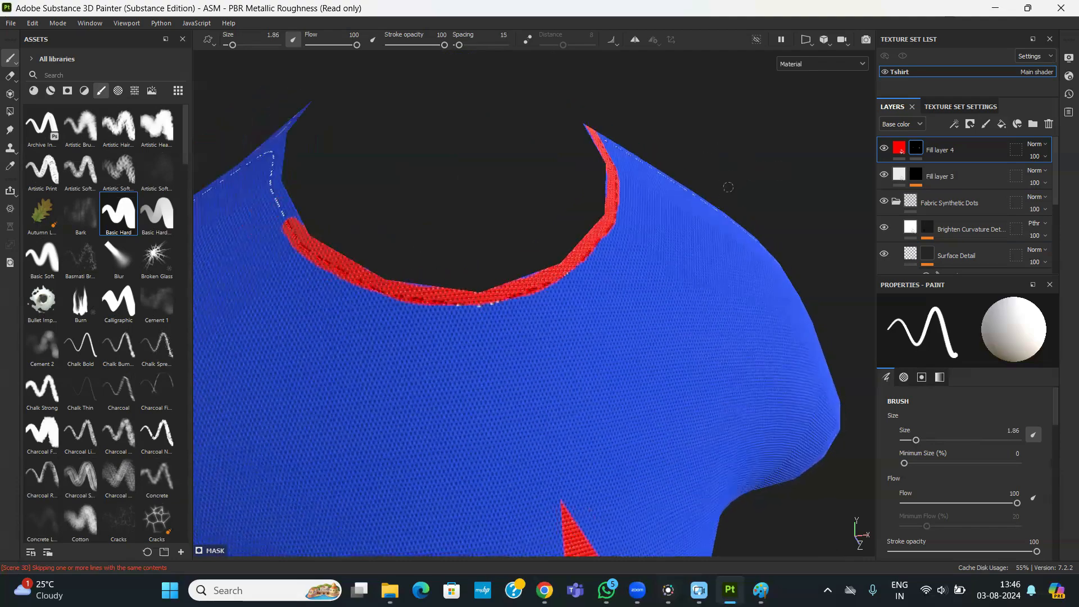
- Switch the viewport to the 2D-only view to show the T-shirt's UV layout
{"action": "left_click", "coordinate": [824, 41]}
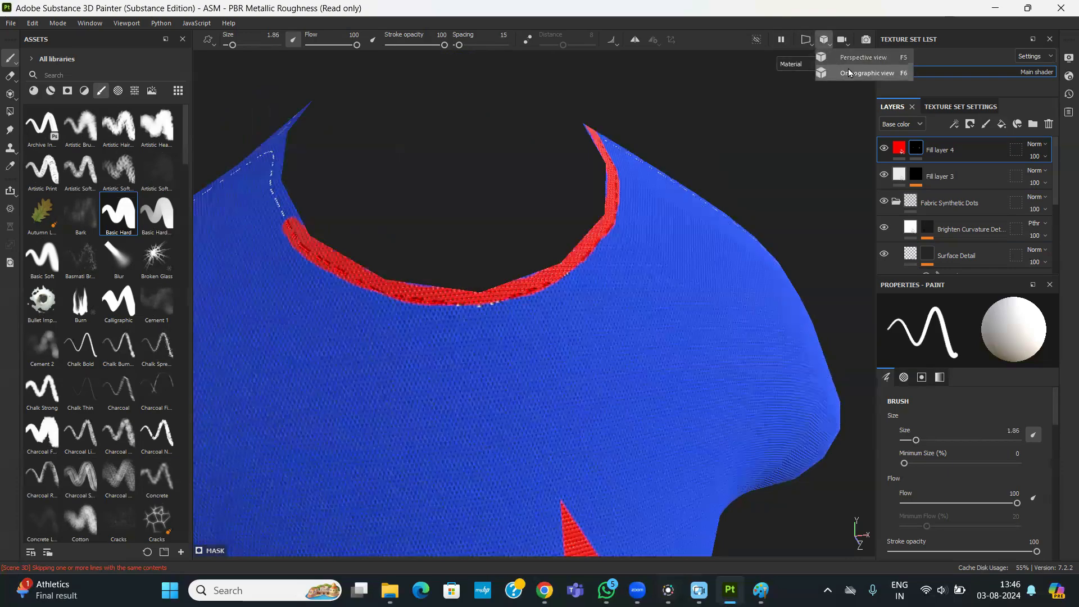
{"action": "left_click", "coordinate": [825, 41]}
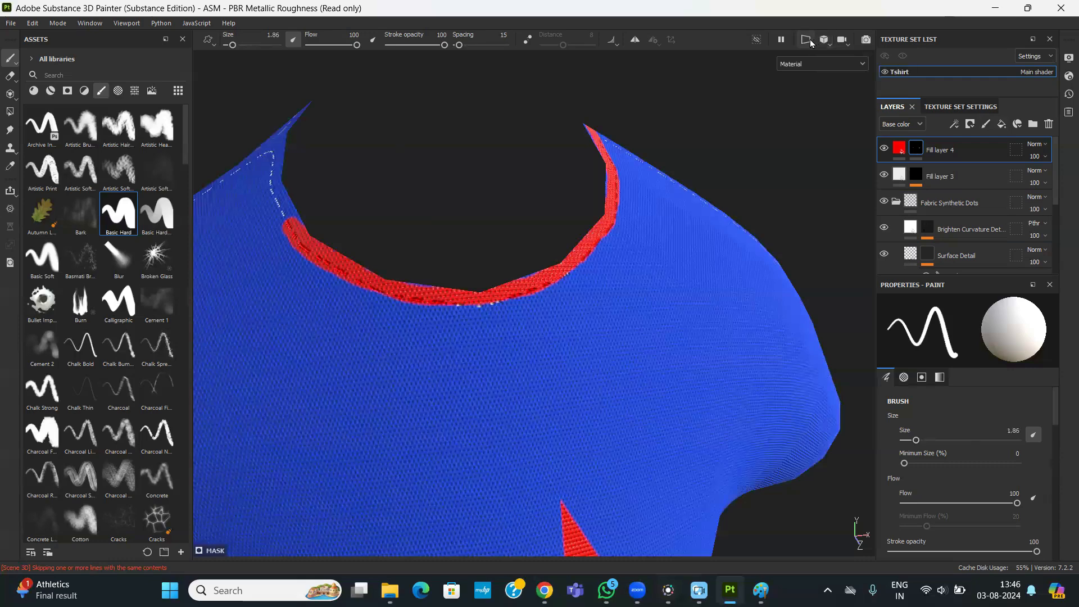
{"action": "left_click", "coordinate": [809, 41]}
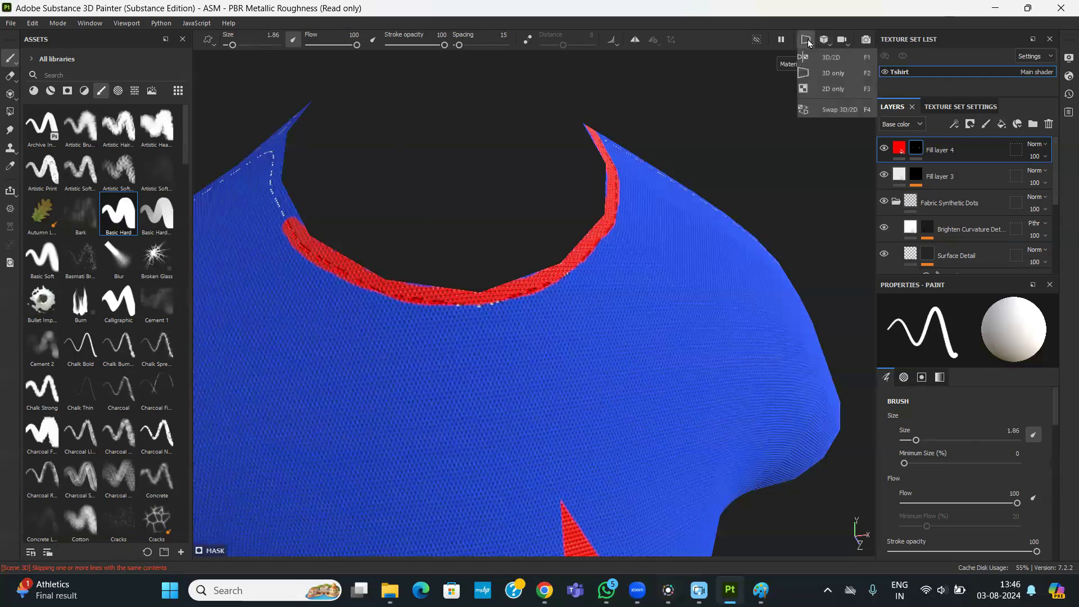
{"action": "left_click", "coordinate": [829, 88]}
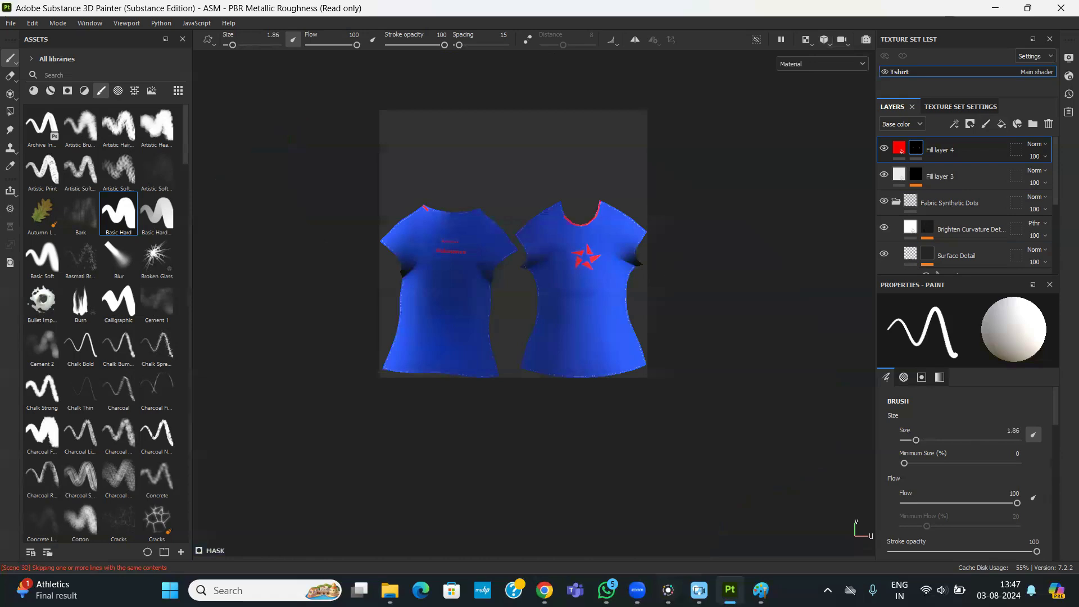
- Paint the unfinished end of the front neckline red up to the shoulder tip on the UV layout
{"action": "left_click_drag", "start_coordinate": [716, 303], "coordinate": [720, 255], "text": "alt"}
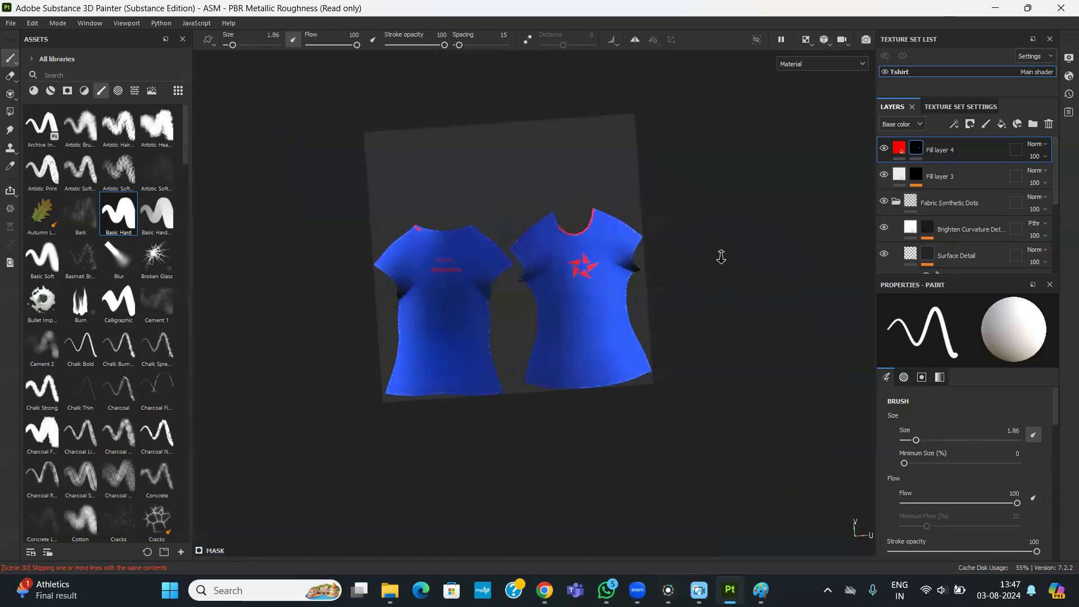
{"action": "scroll", "coordinate": [718, 252], "scroll_direction": "up", "scroll_amount": 3}
{"action": "right_click", "coordinate": [675, 260]}
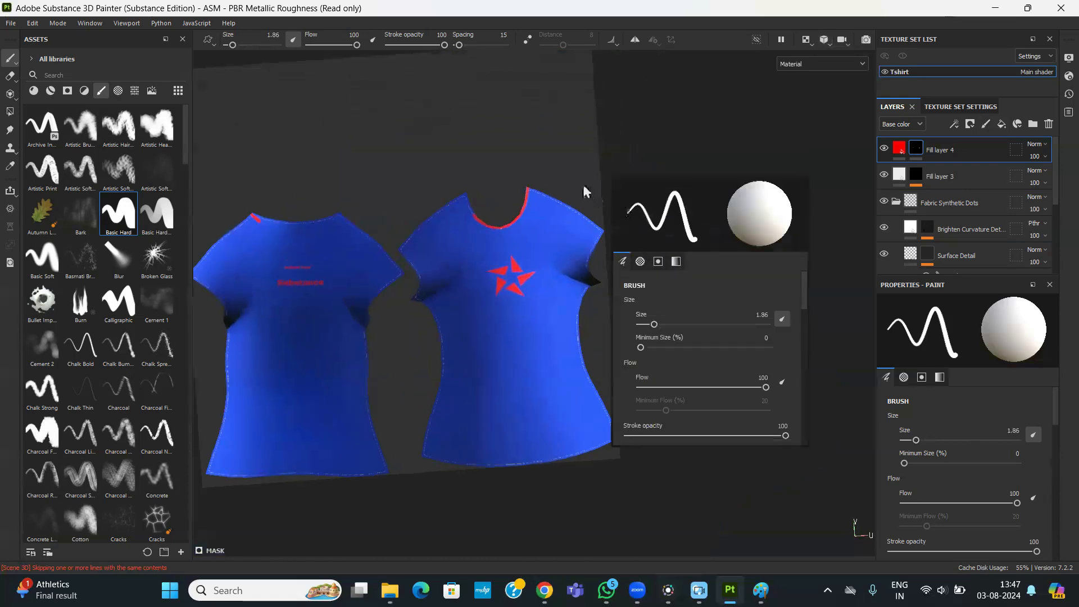
{"action": "scroll", "coordinate": [574, 249], "scroll_direction": "up", "scroll_amount": 5}
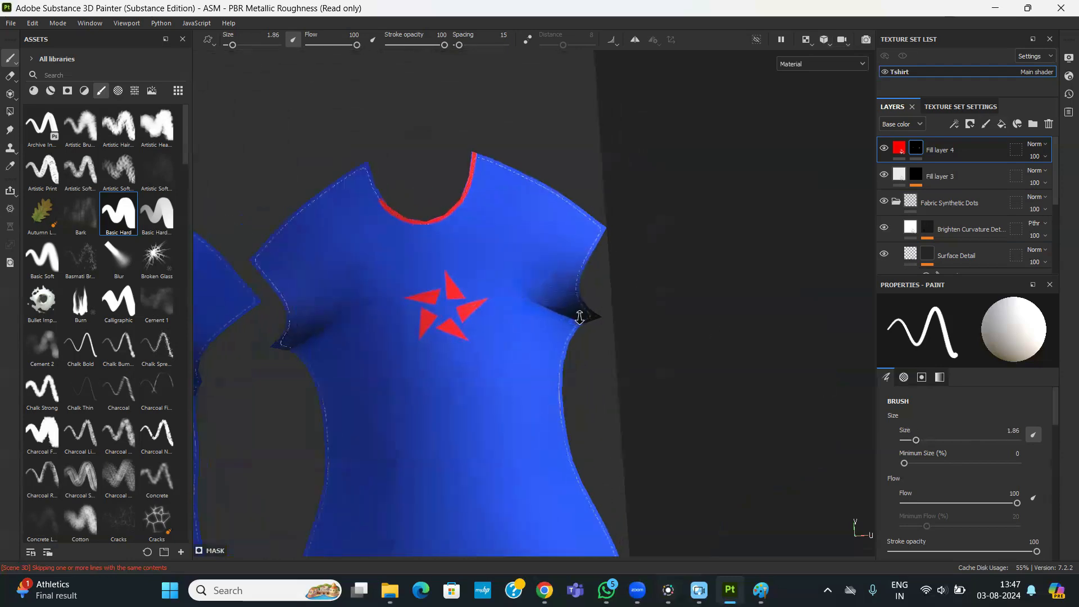
{"action": "middle_click_drag", "start_coordinate": [599, 110], "coordinate": [763, 174]}
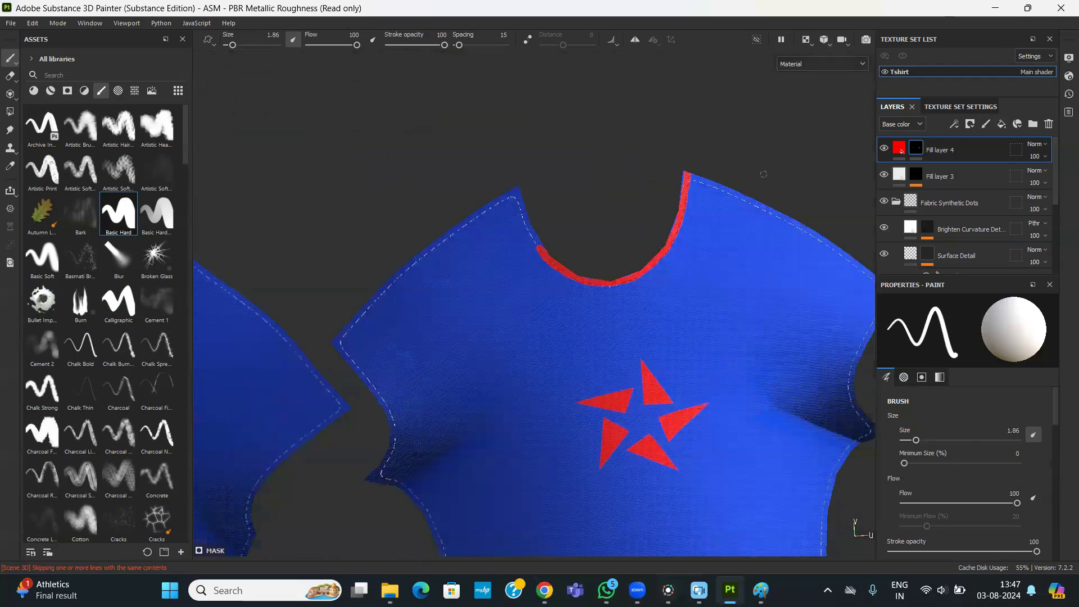
{"action": "scroll", "coordinate": [472, 166], "scroll_direction": "up", "scroll_amount": 6}
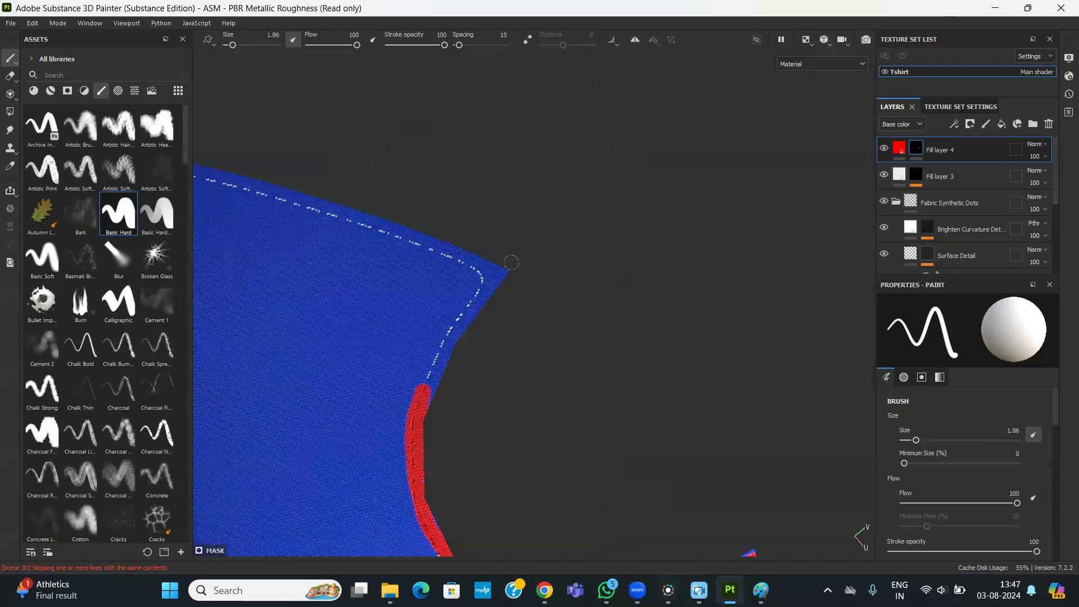
{"action": "mouse_move", "coordinate": [423, 394]}
{"action": "left_mouse_down"}
{"action": "mouse_move", "coordinate": [507, 272]}
{"action": "mouse_move", "coordinate": [482, 293]}
{"action": "left_mouse_up"}
{"action": "left_click_drag", "start_coordinate": [431, 353], "coordinate": [421, 378]}
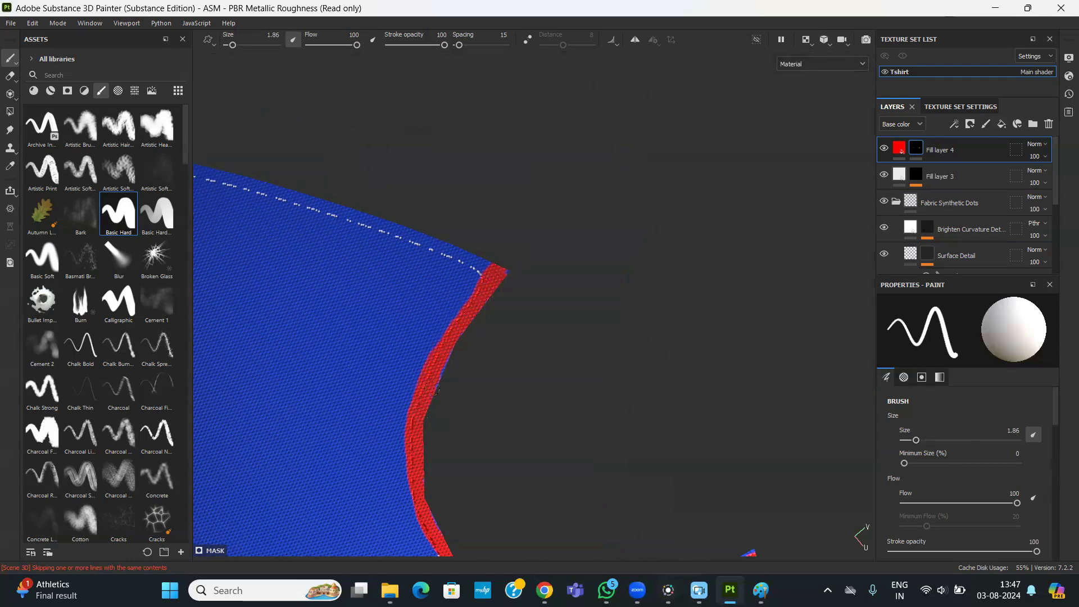
{"action": "right_click_drag", "start_coordinate": [569, 339], "coordinate": [313, 242], "text": "alt"}
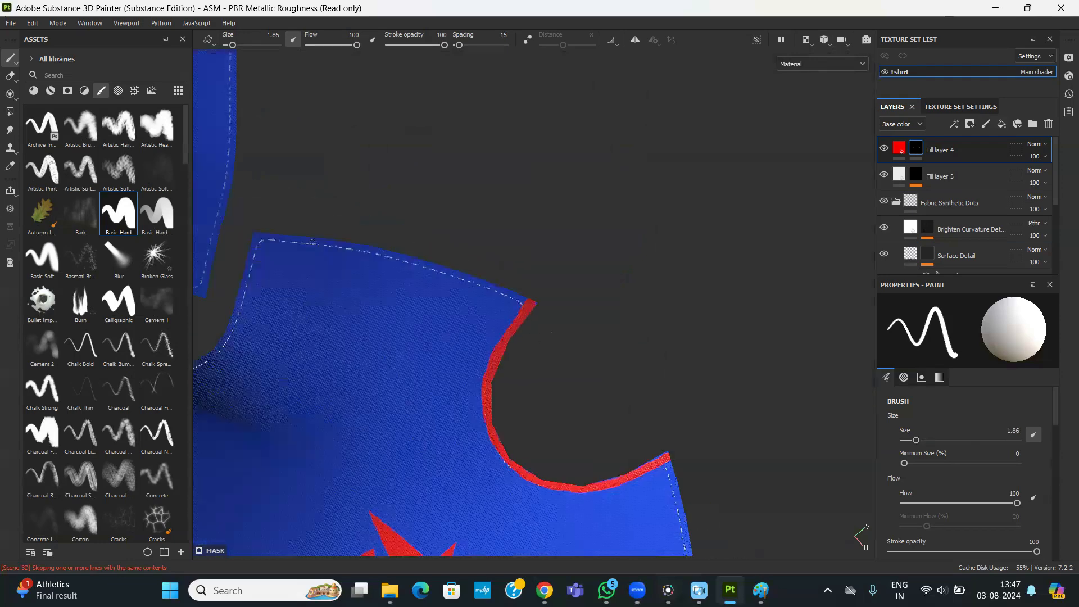
{"action": "scroll", "coordinate": [550, 214], "scroll_direction": "down", "scroll_amount": 1}
{"action": "middle_click_drag", "start_coordinate": [527, 292], "coordinate": [407, 212], "text": "alt"}
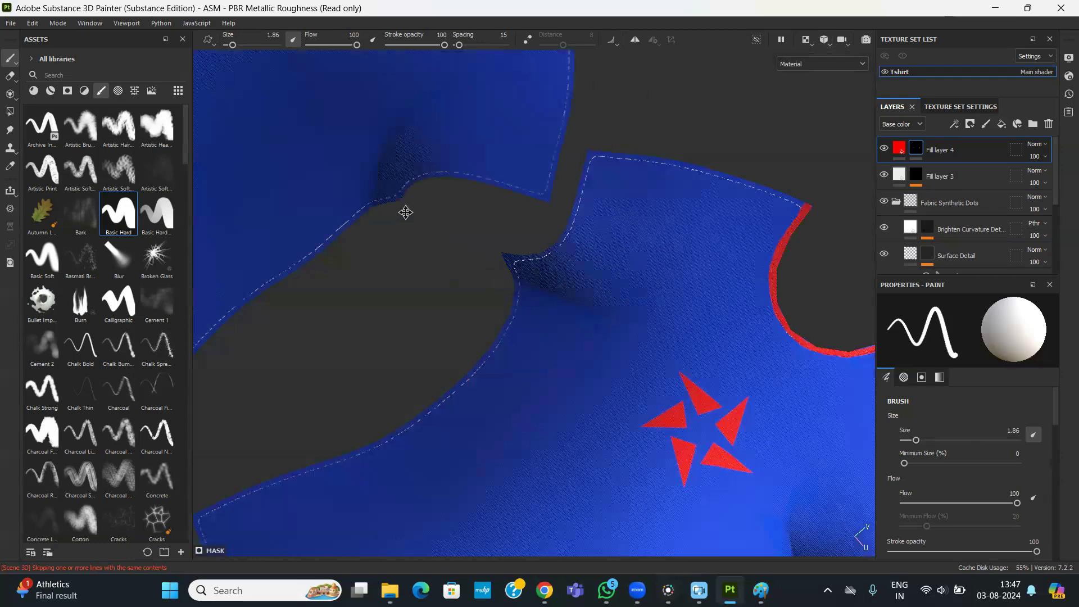
{"action": "scroll", "coordinate": [482, 336], "scroll_direction": "down", "scroll_amount": 1}
{"action": "scroll", "coordinate": [554, 424], "scroll_direction": "up", "scroll_amount": 2}
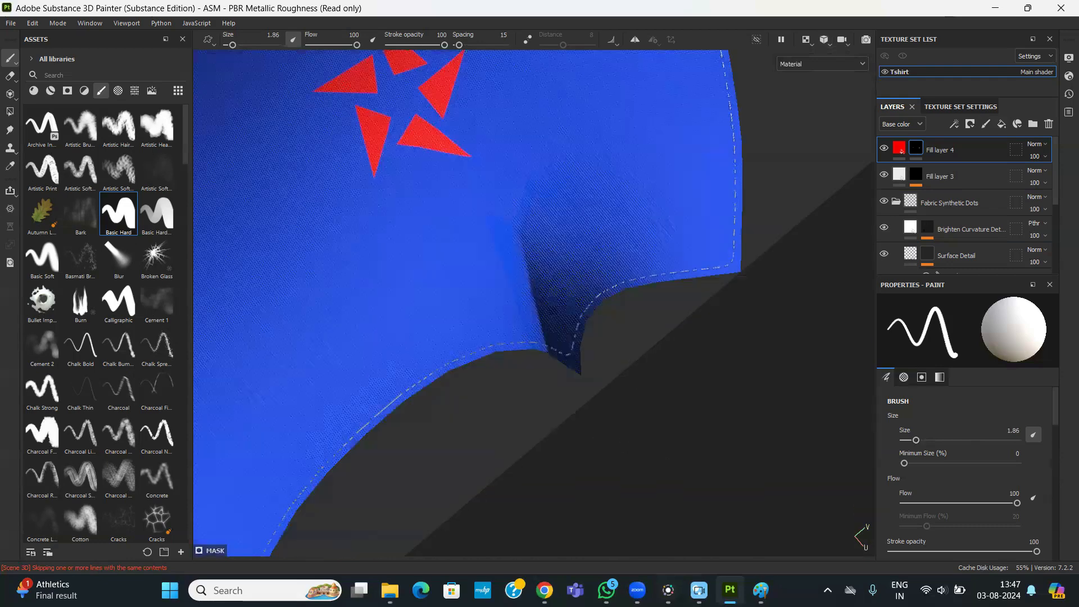
{"action": "middle_click_drag", "start_coordinate": [741, 274], "coordinate": [738, 275], "text": "alt"}
{"action": "mouse_move", "coordinate": [573, 334]}
{"action": "left_mouse_down"}
{"action": "mouse_move", "coordinate": [597, 292]}
{"action": "mouse_move", "coordinate": [691, 270]}
{"action": "mouse_move", "coordinate": [659, 275]}
{"action": "left_mouse_up"}
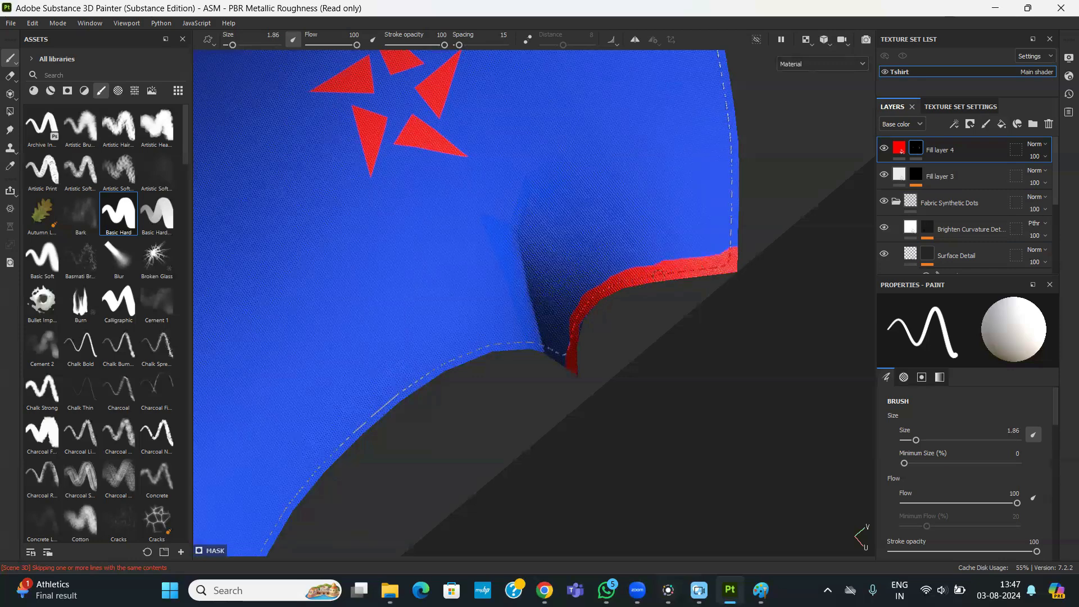
{"action": "key", "text": "ctrl+z"}
{"action": "key", "text": "ctrl+z"}
{"action": "key", "text": "ctrl+z"}
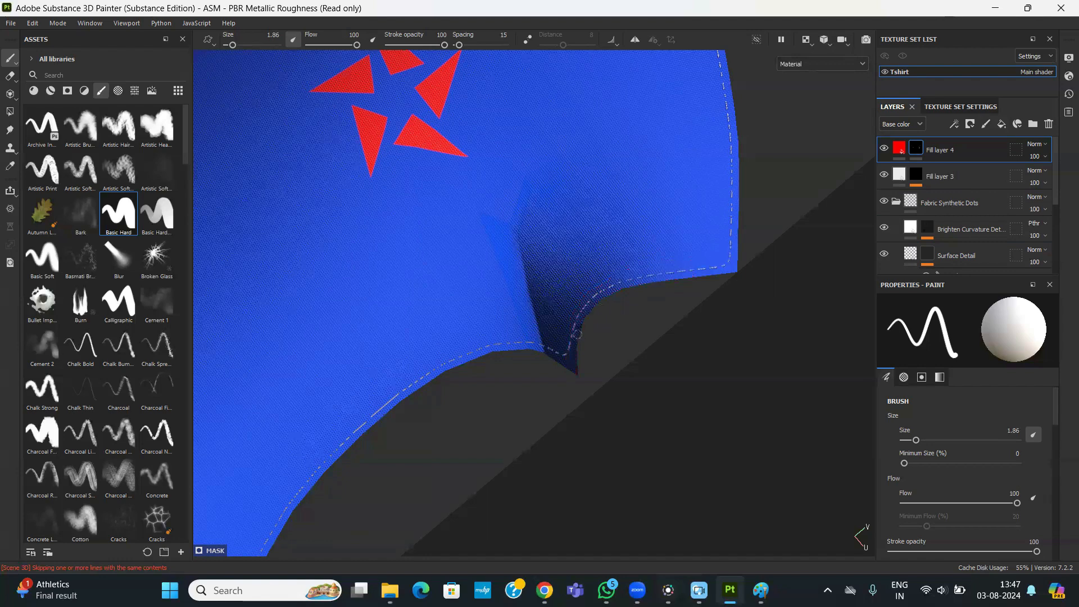
- Paint a red border along the front piece's sleeve opening, from the outer corner to the armpit tip
{"action": "left_click_drag", "start_coordinate": [588, 311], "coordinate": [598, 300]}
{"action": "left_click", "coordinate": [600, 299]}
{"action": "left_click", "coordinate": [726, 265]}
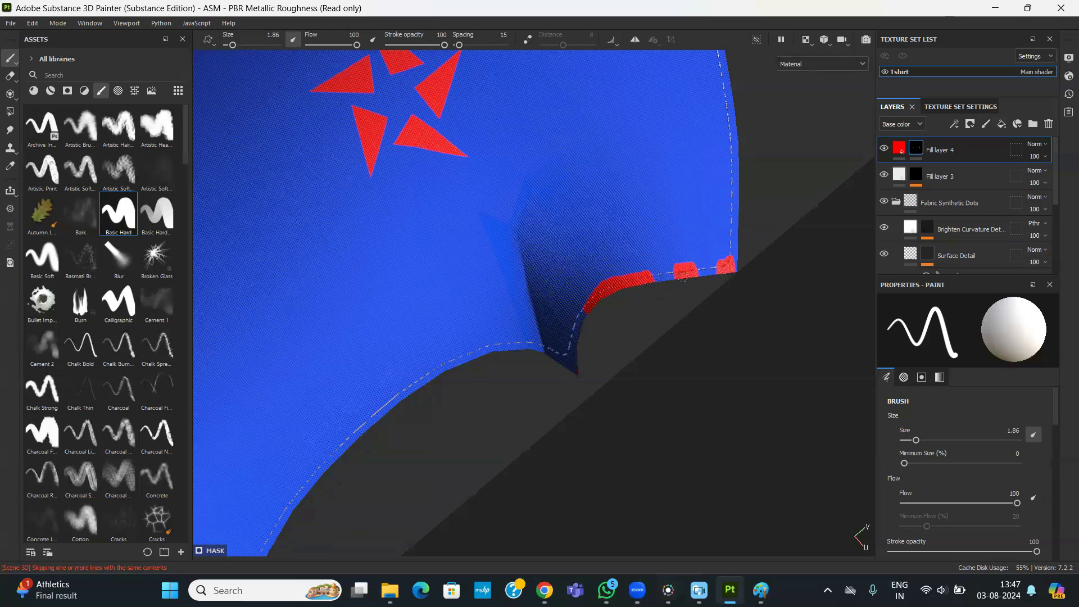
{"action": "left_click_drag", "start_coordinate": [569, 341], "coordinate": [563, 365]}
{"action": "left_click", "coordinate": [573, 348]}
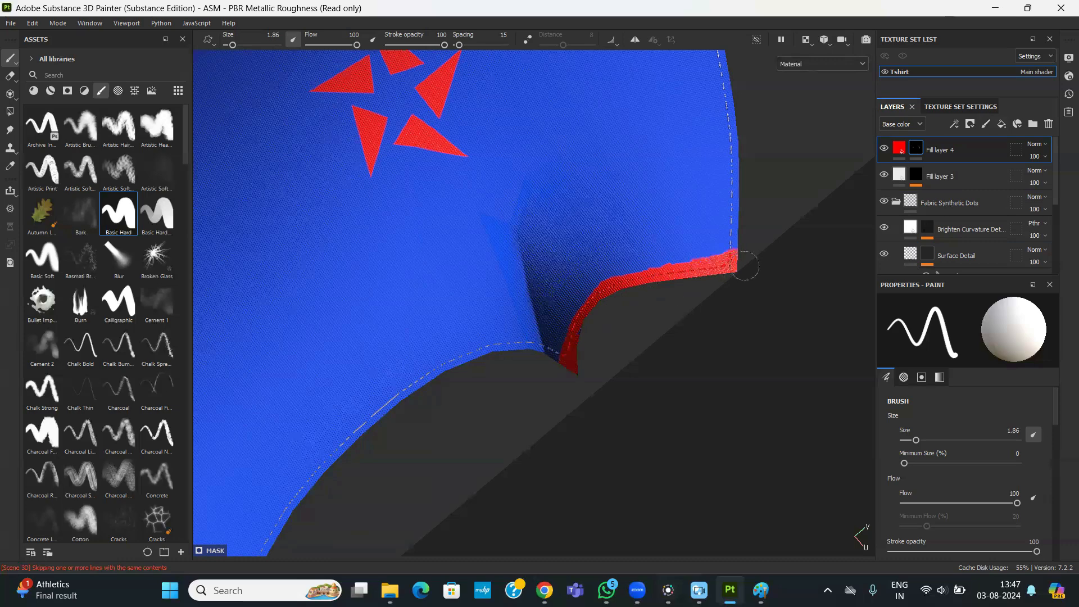
- Paint the front piece's shoulder seam red from the neckline tip to the painted sleeve border, redoing the uneven last stretch
{"action": "left_click_drag", "start_coordinate": [761, 251], "coordinate": [756, 272], "text": "alt"}
{"action": "middle_click_drag", "start_coordinate": [691, 345], "coordinate": [632, 455], "text": "alt"}
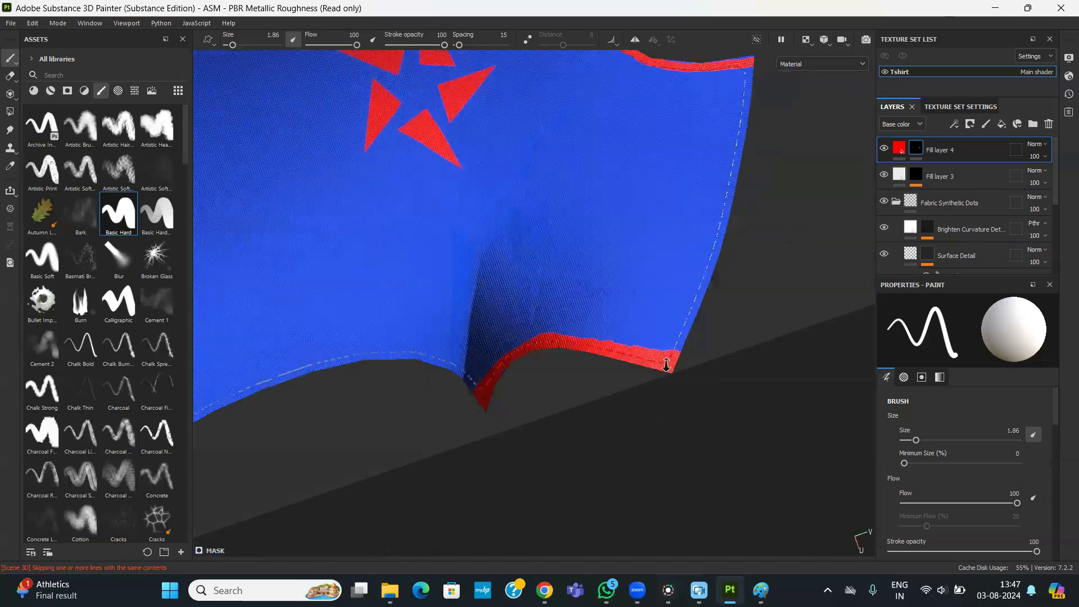
{"action": "middle_click_drag", "start_coordinate": [667, 366], "coordinate": [584, 501], "text": "alt"}
{"action": "scroll", "coordinate": [650, 304], "scroll_direction": "down", "scroll_amount": 1}
{"action": "left_click_drag", "start_coordinate": [660, 208], "coordinate": [661, 226]}
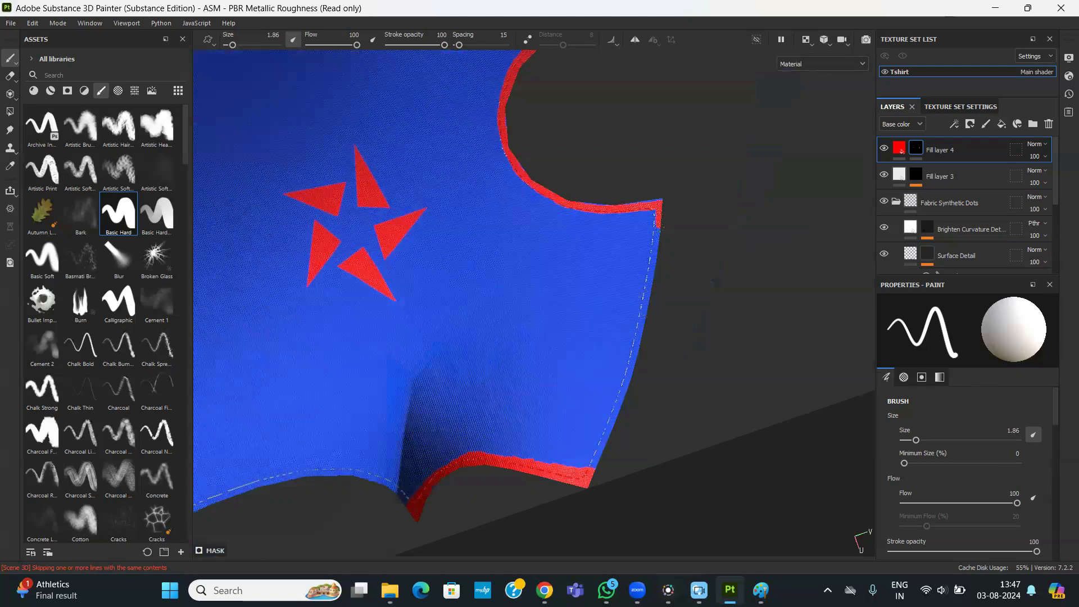
{"action": "left_click_drag", "start_coordinate": [653, 238], "coordinate": [652, 272]}
{"action": "left_click_drag", "start_coordinate": [654, 234], "coordinate": [655, 211]}
{"action": "mouse_move", "coordinate": [655, 267]}
{"action": "left_mouse_down"}
{"action": "mouse_move", "coordinate": [616, 428]}
{"action": "mouse_move", "coordinate": [604, 421]}
{"action": "mouse_move", "coordinate": [596, 455]}
{"action": "left_mouse_up"}
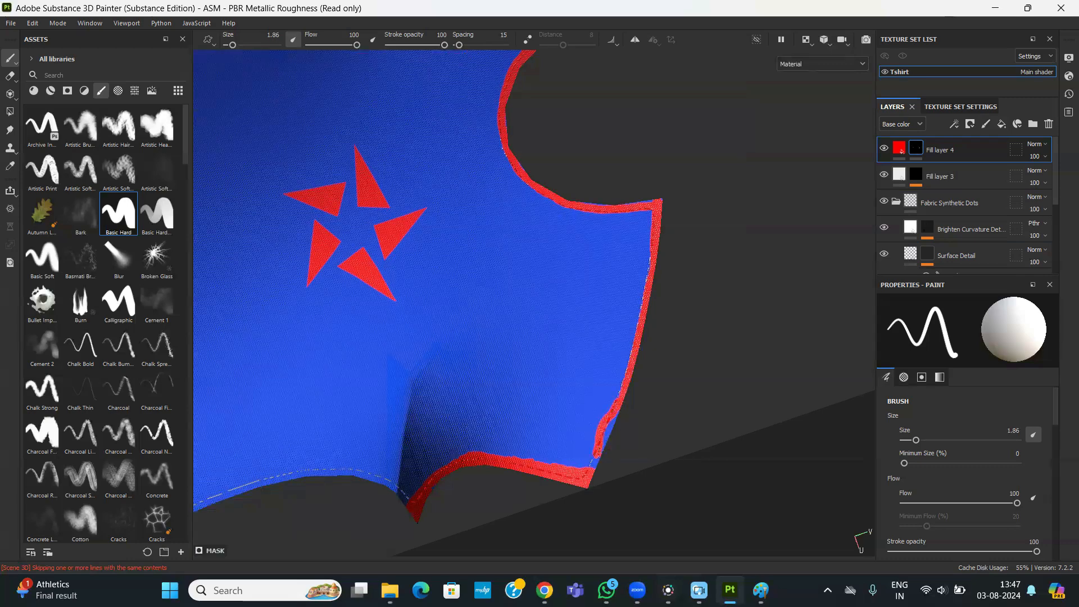
{"action": "key", "text": "ctrl+z"}
{"action": "left_click_drag", "start_coordinate": [589, 467], "coordinate": [612, 425]}
- Paint the front piece's other shoulder seam red from the sleeve corner to the neckline tip
{"action": "right_click_drag", "start_coordinate": [681, 362], "coordinate": [613, 368], "text": "alt"}
{"action": "middle_click_drag", "start_coordinate": [593, 316], "coordinate": [674, 554], "text": "alt"}
{"action": "right_click_drag", "start_coordinate": [562, 337], "coordinate": [501, 382], "text": "alt"}
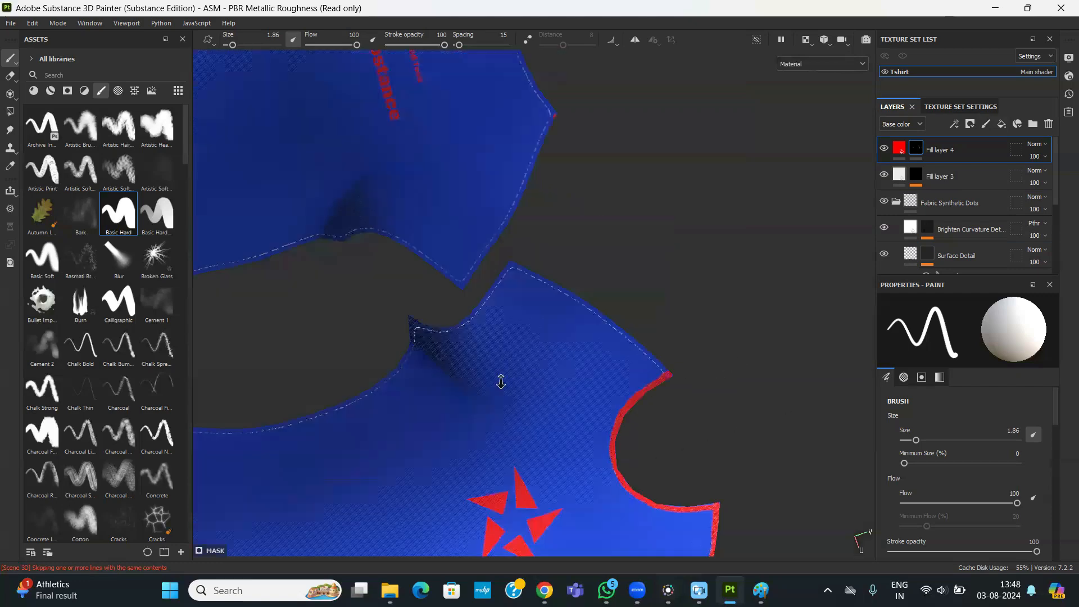
{"action": "scroll", "coordinate": [554, 337], "scroll_direction": "up", "scroll_amount": 3}
{"action": "mouse_move", "coordinate": [486, 227]}
{"action": "left_mouse_down"}
{"action": "mouse_move", "coordinate": [582, 276]}
{"action": "mouse_move", "coordinate": [707, 371]}
{"action": "left_mouse_up"}
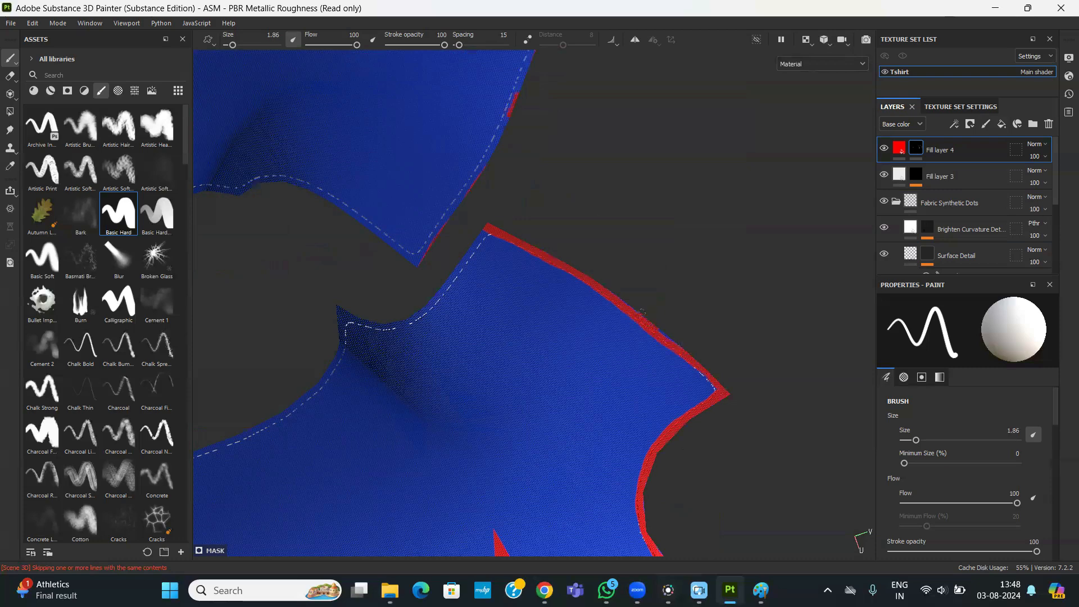
- Paint the adjacent shoulder seam of the back piece red from the neckline tip to the sleeve corner
{"action": "middle_click_drag", "start_coordinate": [553, 267], "coordinate": [594, 442], "text": "alt"}
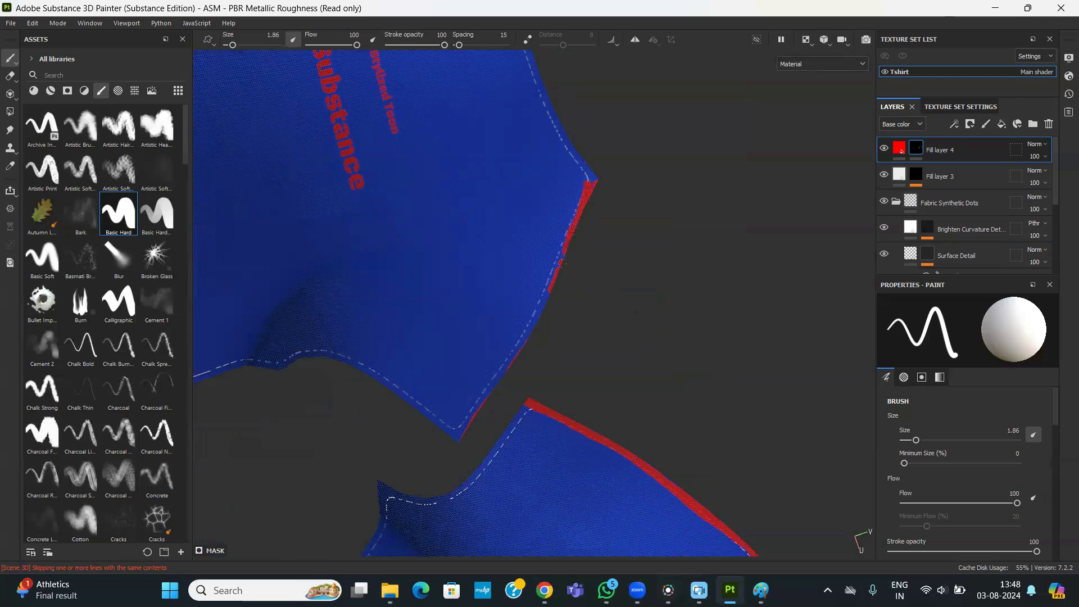
{"action": "left_click_drag", "start_coordinate": [554, 269], "coordinate": [531, 325]}
{"action": "left_click_drag", "start_coordinate": [508, 362], "coordinate": [495, 383]}
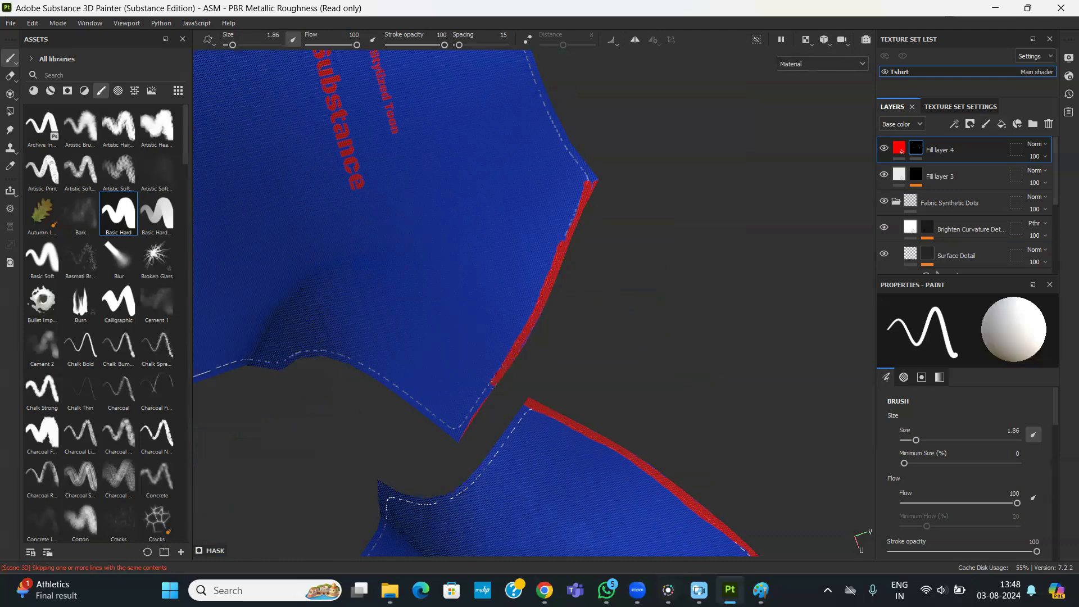
{"action": "left_click_drag", "start_coordinate": [469, 420], "coordinate": [451, 444]}
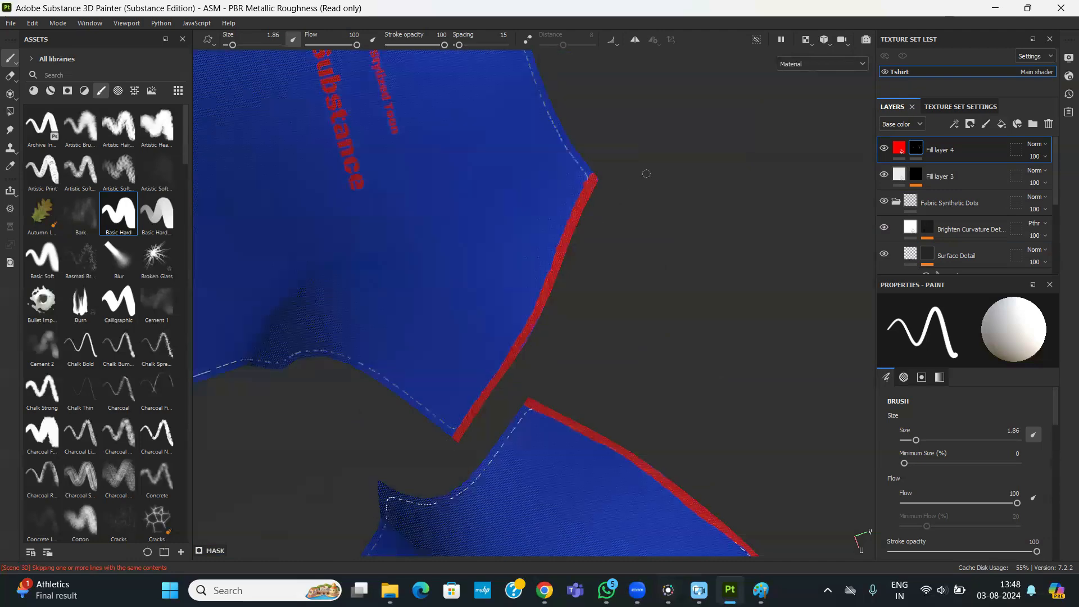
- Paint a red border along the whole back neckline on the back piece
{"action": "middle_click_drag", "start_coordinate": [655, 287], "coordinate": [672, 498]}
{"action": "middle_click_drag", "start_coordinate": [603, 450], "coordinate": [605, 459], "text": "alt"}
{"action": "mouse_move", "coordinate": [532, 134]}
{"action": "left_mouse_down"}
{"action": "mouse_move", "coordinate": [541, 265]}
{"action": "mouse_move", "coordinate": [571, 347]}
{"action": "left_mouse_up"}
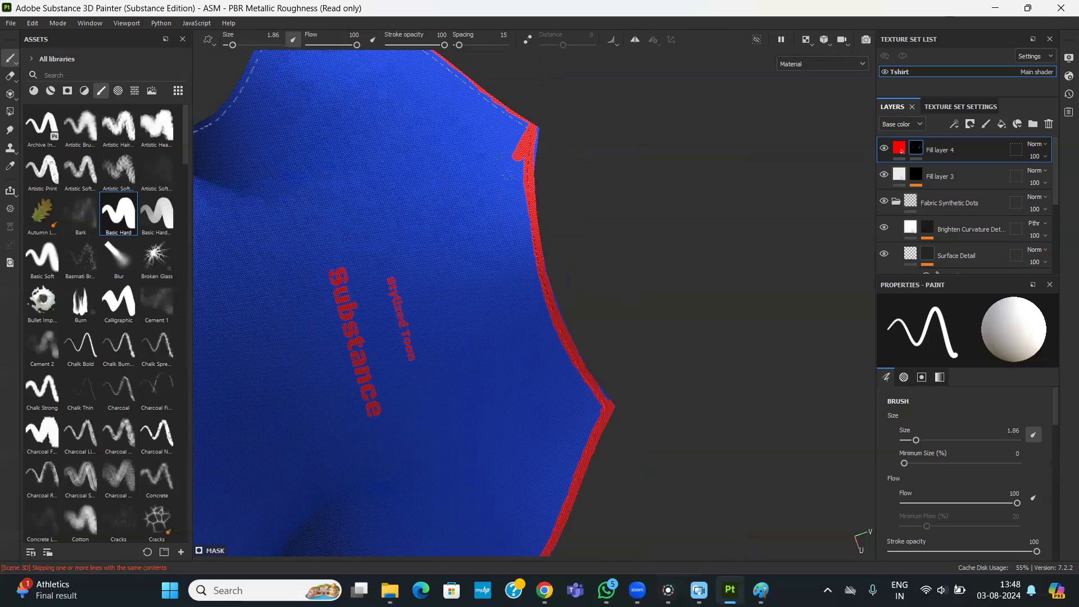
- Review the painted borders on both shirt pieces and switch the viewport to show only the 3D model
{"action": "left_click_drag", "start_coordinate": [645, 178], "coordinate": [653, 216], "text": "alt"}
{"action": "middle_click_drag", "start_coordinate": [676, 302], "coordinate": [682, 306], "text": "alt"}
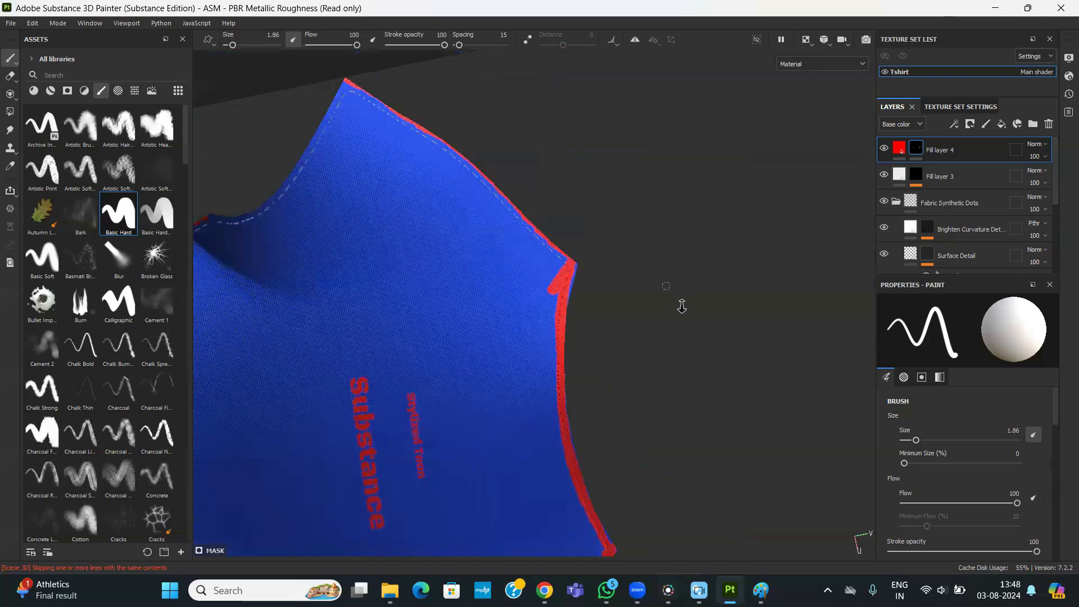
{"action": "middle_click_drag", "start_coordinate": [467, 191], "coordinate": [718, 157], "text": "alt"}
{"action": "scroll", "coordinate": [732, 243], "scroll_direction": "down", "scroll_amount": 2}
{"action": "scroll", "coordinate": [394, 250], "scroll_direction": "down", "scroll_amount": 4}
{"action": "middle_click_drag", "start_coordinate": [388, 494], "coordinate": [390, 319], "text": "alt"}
{"action": "middle_click_drag", "start_coordinate": [479, 159], "coordinate": [429, 217], "text": "alt"}
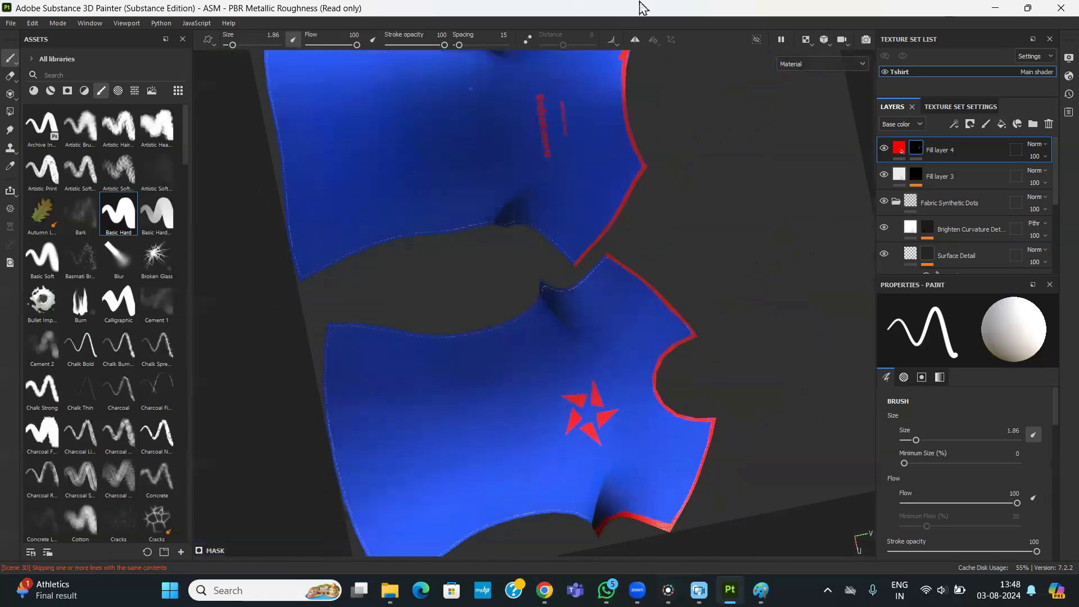
{"action": "left_click", "coordinate": [803, 39]}
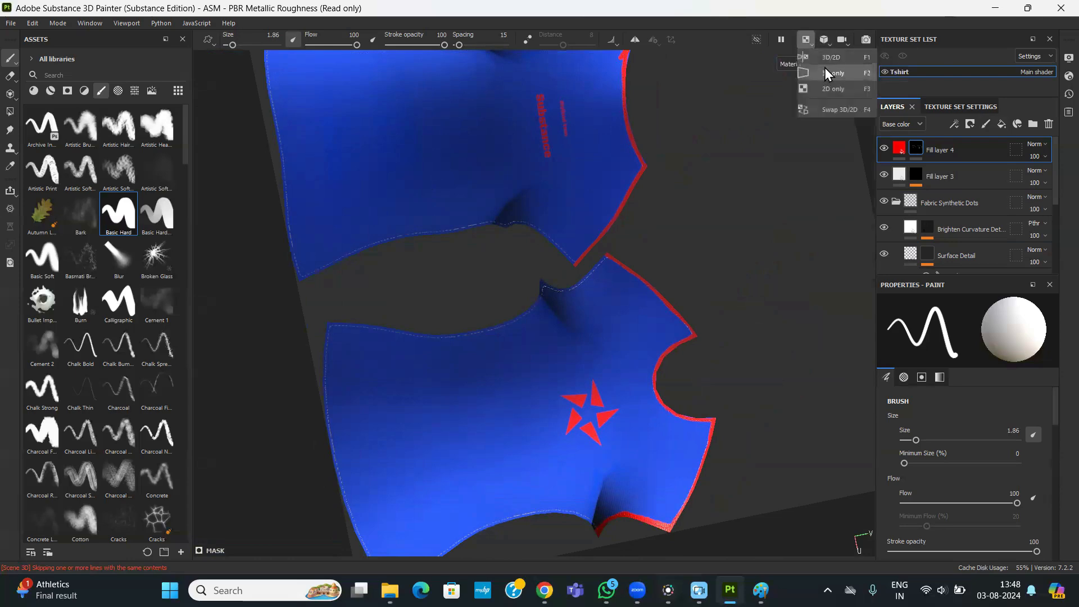
{"action": "left_click", "coordinate": [825, 67]}
{"action": "left_click_drag", "start_coordinate": [780, 194], "coordinate": [585, 185], "text": "alt"}
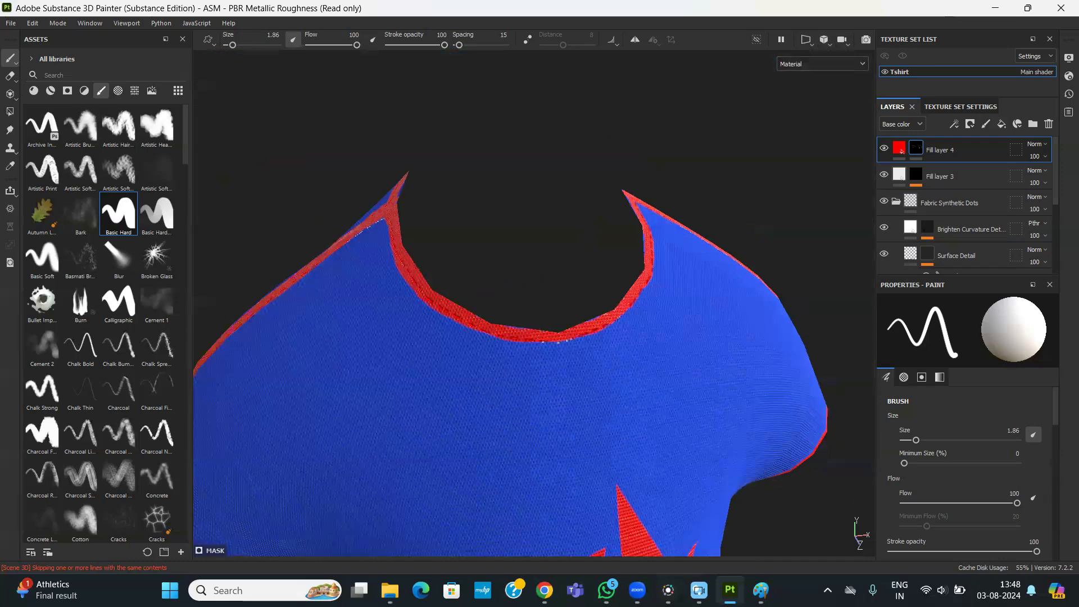
- Paint a red border along the stitched sleeve opening from the shoulder seam around the underarm, joining the front and back parts
{"action": "scroll", "coordinate": [506, 119], "scroll_direction": "down", "scroll_amount": 5}
{"action": "left_click_drag", "start_coordinate": [506, 118], "coordinate": [732, 226], "text": "alt"}
{"action": "scroll", "coordinate": [677, 342], "scroll_direction": "down", "scroll_amount": 2}
{"action": "left_click_drag", "start_coordinate": [670, 168], "coordinate": [638, 108], "text": "alt"}
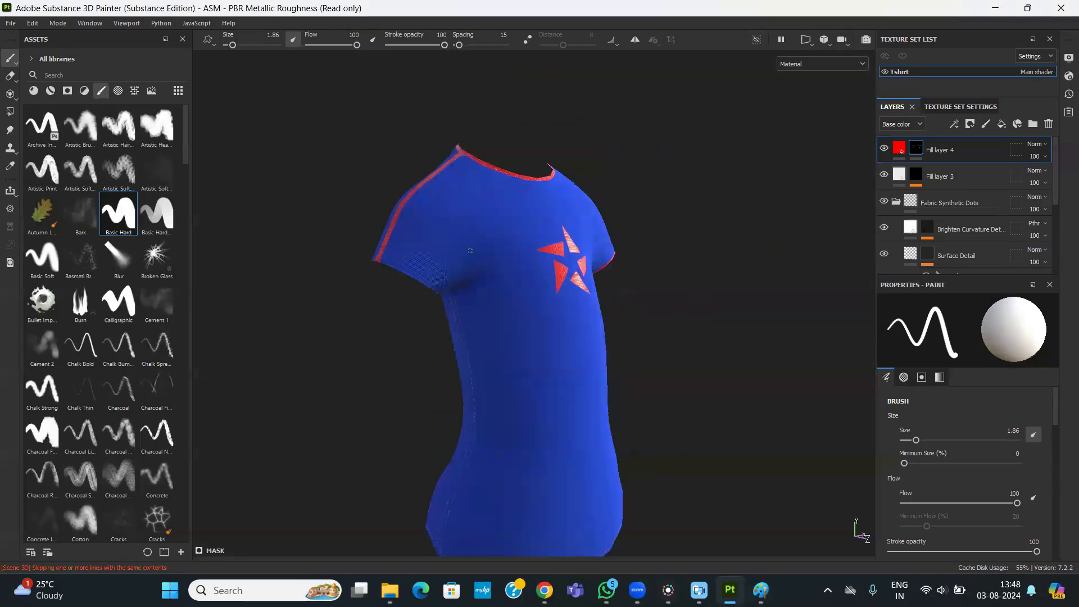
{"action": "scroll", "coordinate": [674, 326], "scroll_direction": "up", "scroll_amount": 2}
{"action": "right_click_drag", "start_coordinate": [668, 368], "coordinate": [669, 404], "text": "alt"}
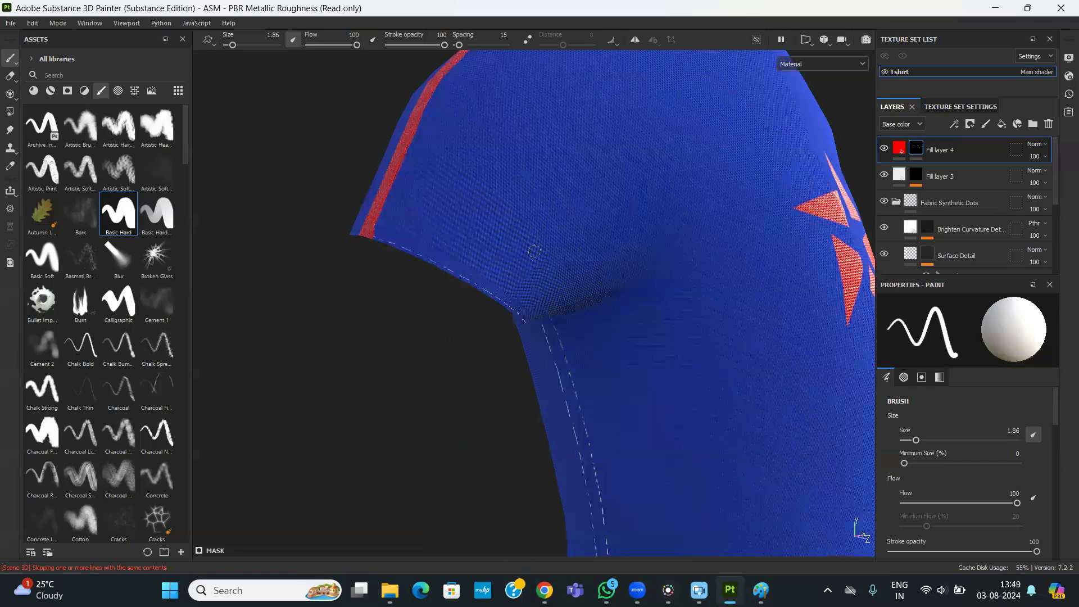
{"action": "left_click_drag", "start_coordinate": [366, 232], "coordinate": [468, 277]}
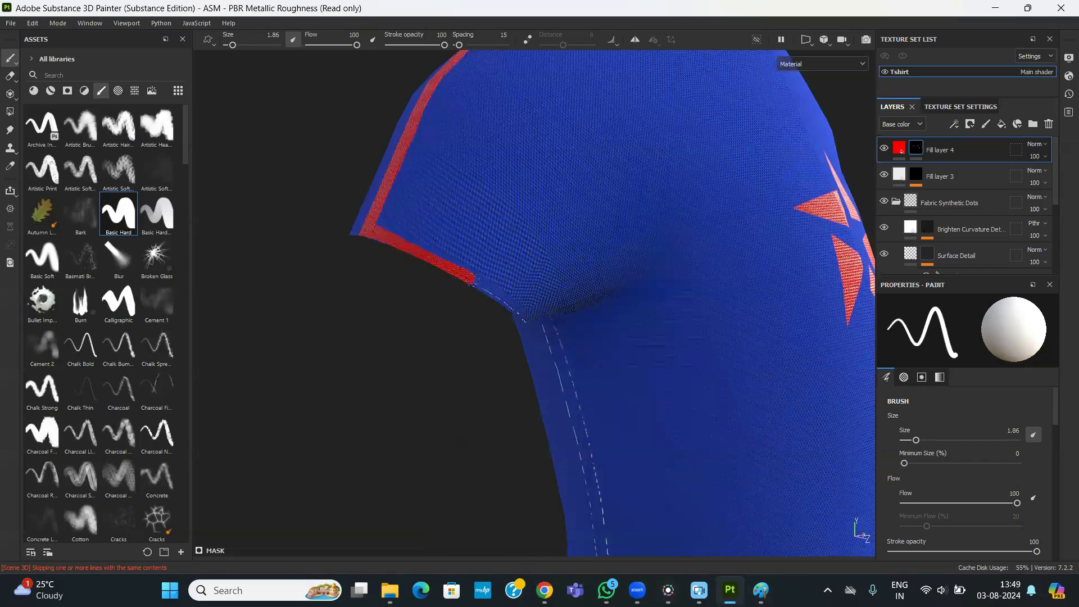
{"action": "mouse_move", "coordinate": [446, 328]}
{"action": "left_mouse_down", "text": "alt"}
{"action": "mouse_move", "coordinate": [610, 329]}
{"action": "mouse_move", "coordinate": [766, 267]}
{"action": "mouse_move", "coordinate": [521, 331]}
{"action": "mouse_move", "coordinate": [464, 376]}
{"action": "left_mouse_up", "text": "alt"}
{"action": "left_click_drag", "start_coordinate": [741, 365], "coordinate": [819, 269], "text": "alt"}
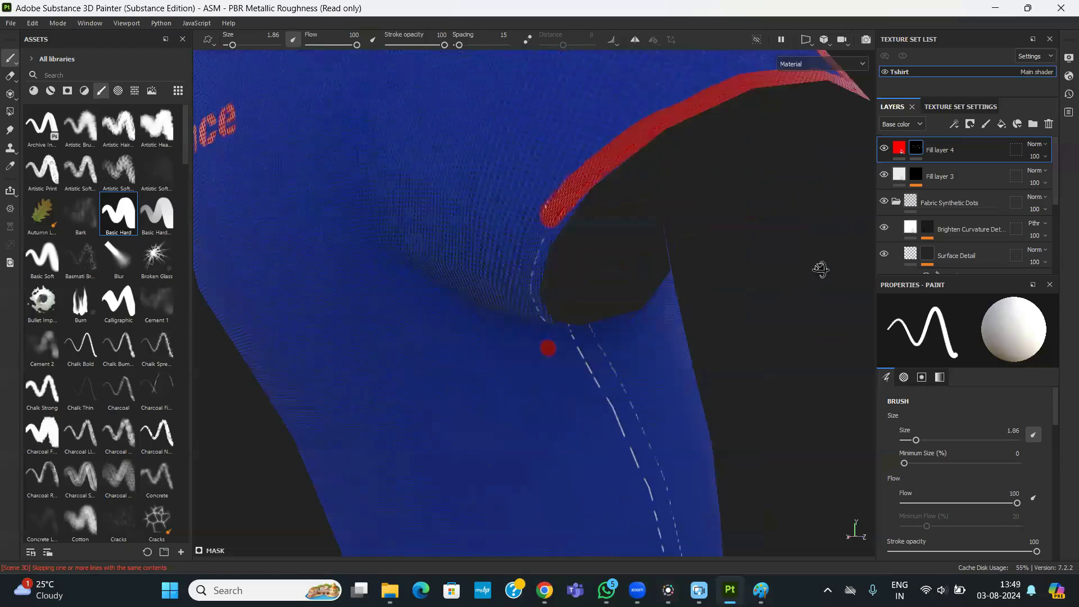
{"action": "left_click_drag", "start_coordinate": [785, 304], "coordinate": [785, 238], "text": "alt"}
{"action": "mouse_move", "coordinate": [708, 188]}
{"action": "left_mouse_down"}
{"action": "mouse_move", "coordinate": [673, 241]}
{"action": "mouse_move", "coordinate": [648, 320]}
{"action": "mouse_move", "coordinate": [652, 360]}
{"action": "mouse_move", "coordinate": [712, 393]}
{"action": "mouse_move", "coordinate": [692, 331]}
{"action": "mouse_move", "coordinate": [669, 315]}
{"action": "left_mouse_up"}
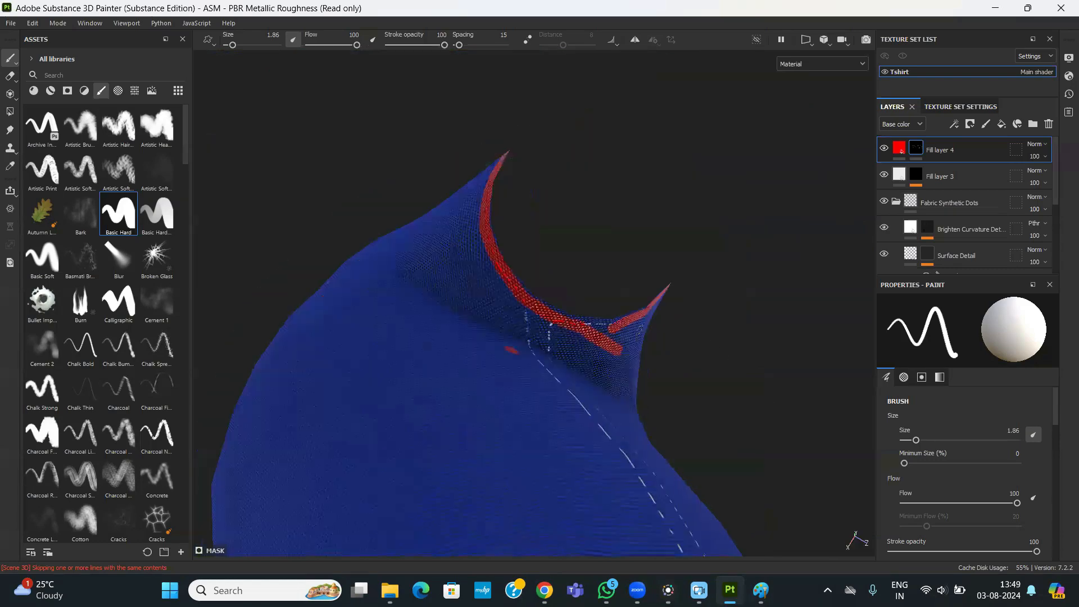
{"action": "mouse_move", "coordinate": [585, 326]}
{"action": "left_mouse_down"}
{"action": "mouse_move", "coordinate": [619, 321]}
{"action": "mouse_move", "coordinate": [562, 316]}
{"action": "left_mouse_up"}
- Erase the stray red paint beside the sleeve's underarm border, setting the eraser to the Basic Hard brush
{"action": "right_click_drag", "start_coordinate": [802, 370], "coordinate": [349, 210], "text": "alt"}
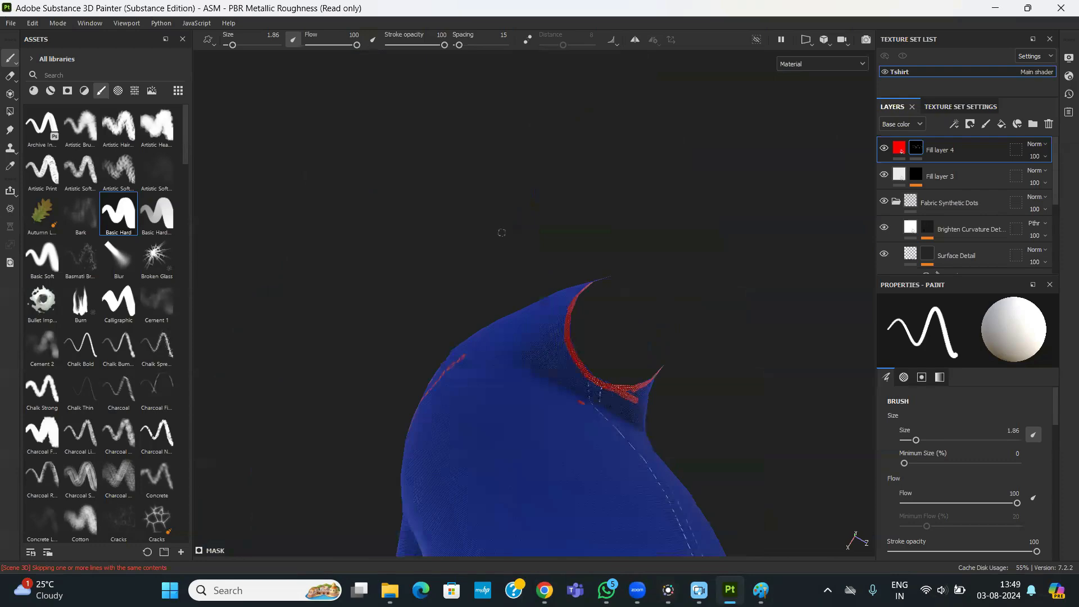
{"action": "left_click_drag", "start_coordinate": [592, 308], "coordinate": [598, 258], "text": "alt"}
{"action": "right_click_drag", "start_coordinate": [634, 321], "coordinate": [815, 368], "text": "alt"}
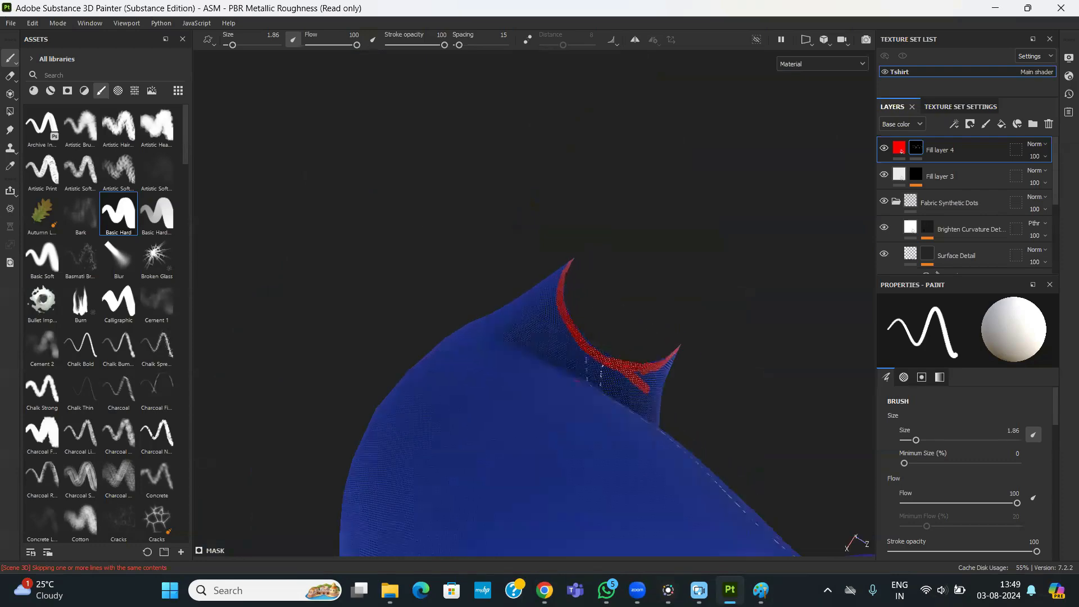
{"action": "right_click_drag", "start_coordinate": [506, 270], "coordinate": [654, 300], "text": "alt"}
{"action": "middle_click_drag", "start_coordinate": [655, 300], "coordinate": [602, 263], "text": "alt"}
{"action": "middle_click_drag", "start_coordinate": [803, 486], "coordinate": [739, 370], "text": "alt"}
{"action": "left_click_drag", "start_coordinate": [590, 324], "coordinate": [573, 264], "text": "alt"}
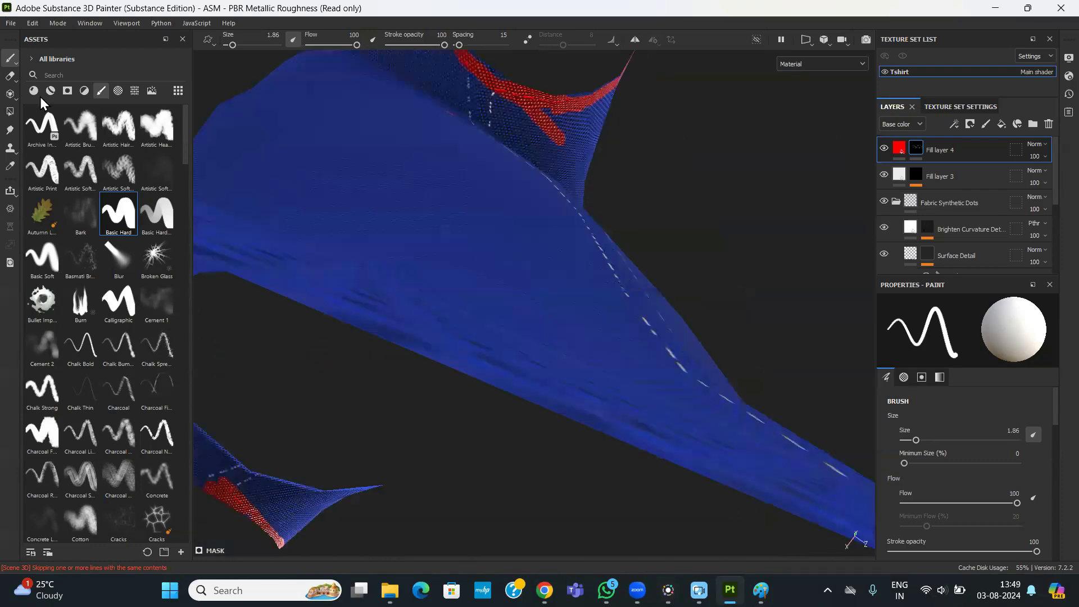
{"action": "left_click", "coordinate": [11, 76]}
{"action": "left_click_drag", "start_coordinate": [537, 146], "coordinate": [556, 152]}
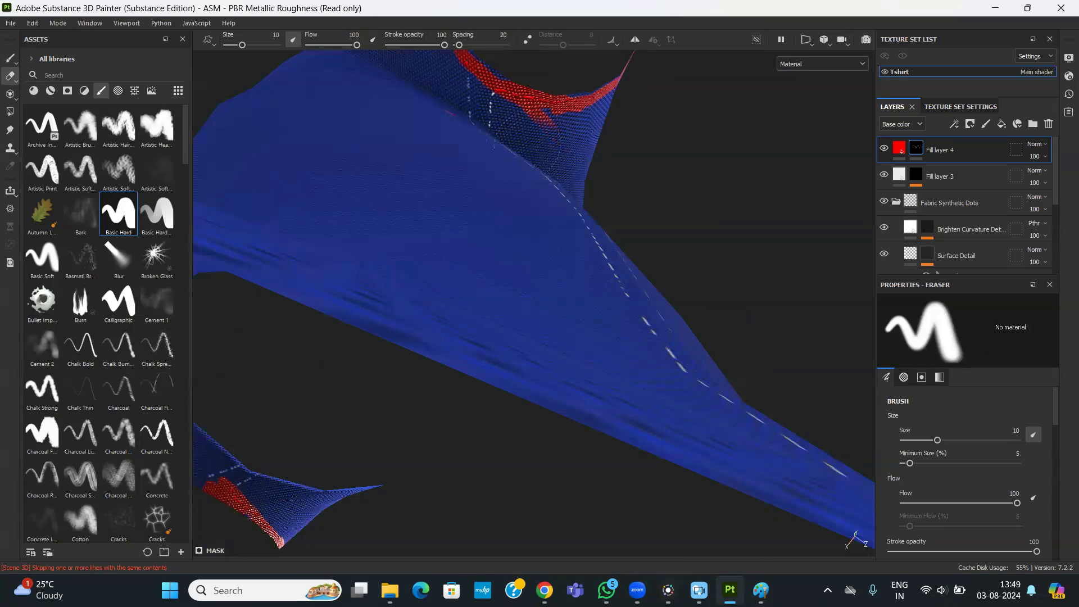
{"action": "left_click", "coordinate": [130, 219]}
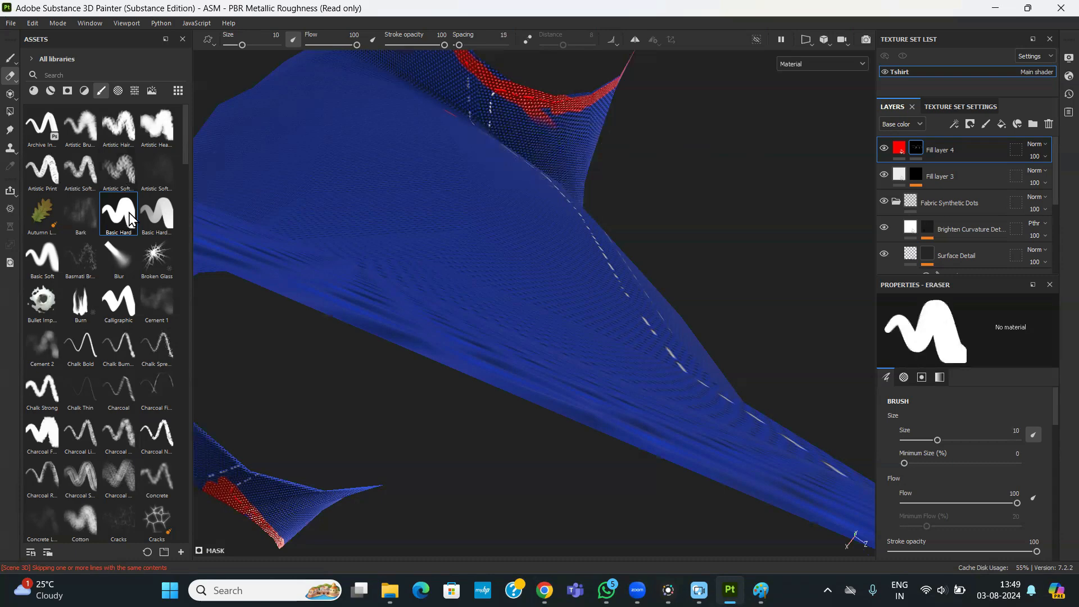
{"action": "left_click_drag", "start_coordinate": [690, 195], "coordinate": [721, 489], "text": "alt"}
{"action": "mouse_move", "coordinate": [720, 489]}
{"action": "right_mouse_down", "text": "alt"}
{"action": "mouse_move", "coordinate": [698, 347]}
{"action": "mouse_move", "coordinate": [267, 274]}
{"action": "right_mouse_up", "text": "alt"}
{"action": "left_click", "coordinate": [487, 286]}
{"action": "mouse_move", "coordinate": [622, 173]}
{"action": "left_mouse_down", "text": "alt"}
{"action": "mouse_move", "coordinate": [621, 230]}
{"action": "mouse_move", "coordinate": [489, 306]}
{"action": "mouse_move", "coordinate": [443, 315]}
{"action": "left_mouse_up", "text": "alt"}
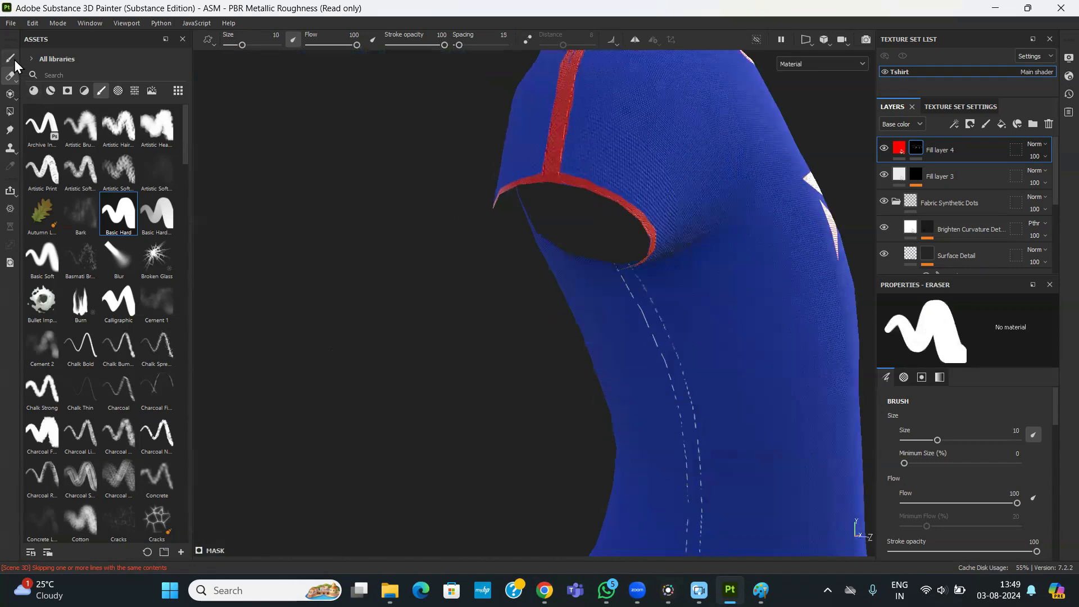
{"action": "left_click_drag", "start_coordinate": [273, 295], "coordinate": [472, 309], "text": "alt"}
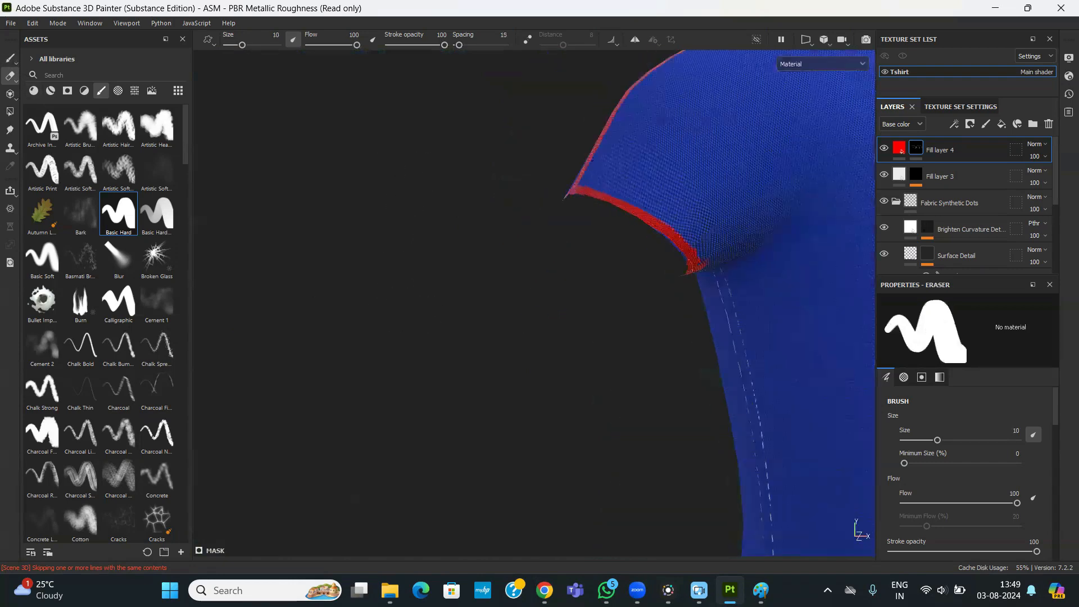
- Return to the paint brush and paint a red border along the front hem from its middle to the side
{"action": "key", "text": "f"}
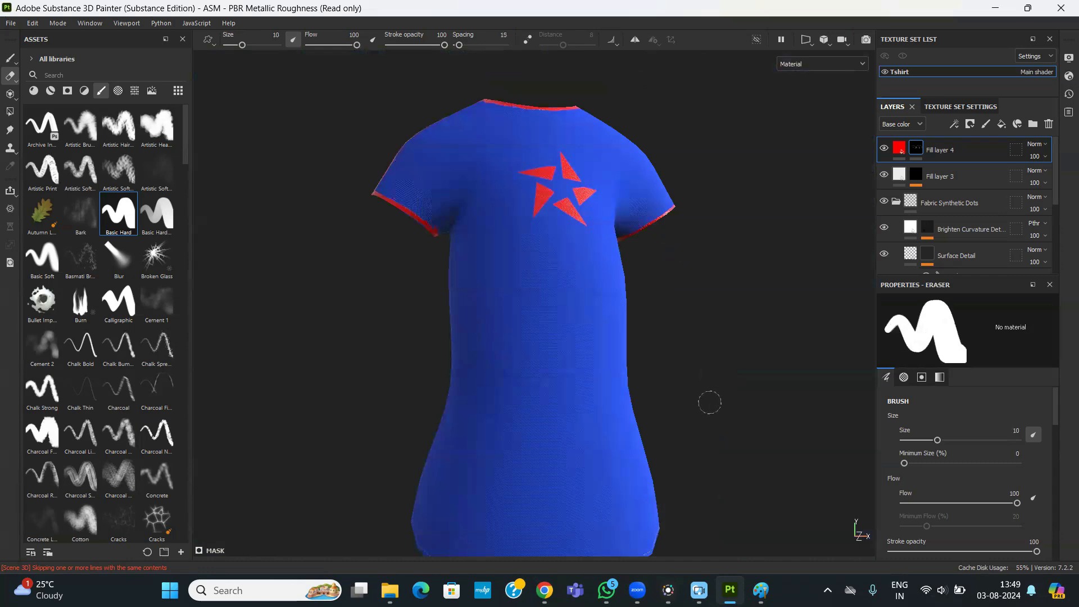
{"action": "scroll", "coordinate": [689, 344], "scroll_direction": "down", "scroll_amount": 3}
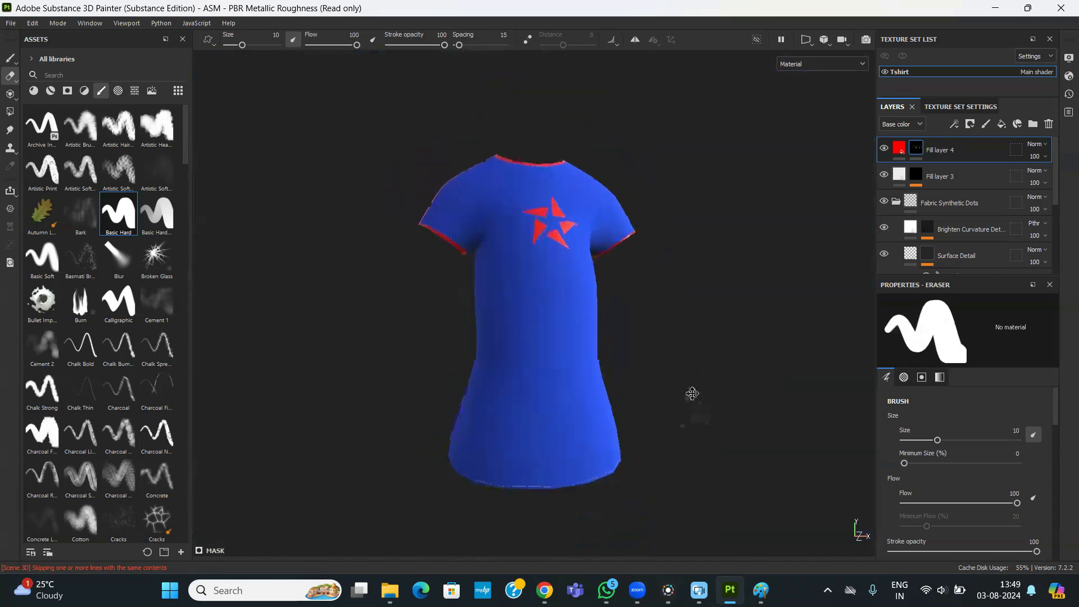
{"action": "scroll", "coordinate": [693, 393], "scroll_direction": "up", "scroll_amount": 3}
{"action": "scroll", "coordinate": [622, 212], "scroll_direction": "up", "scroll_amount": 3}
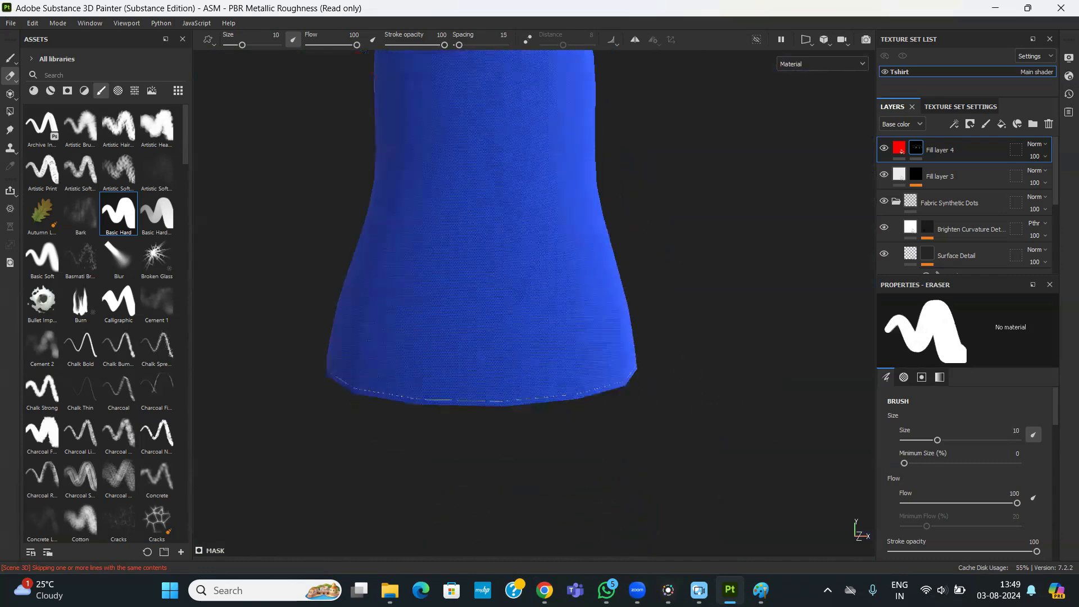
{"action": "middle_click_drag", "start_coordinate": [488, 410], "coordinate": [484, 311], "text": "alt"}
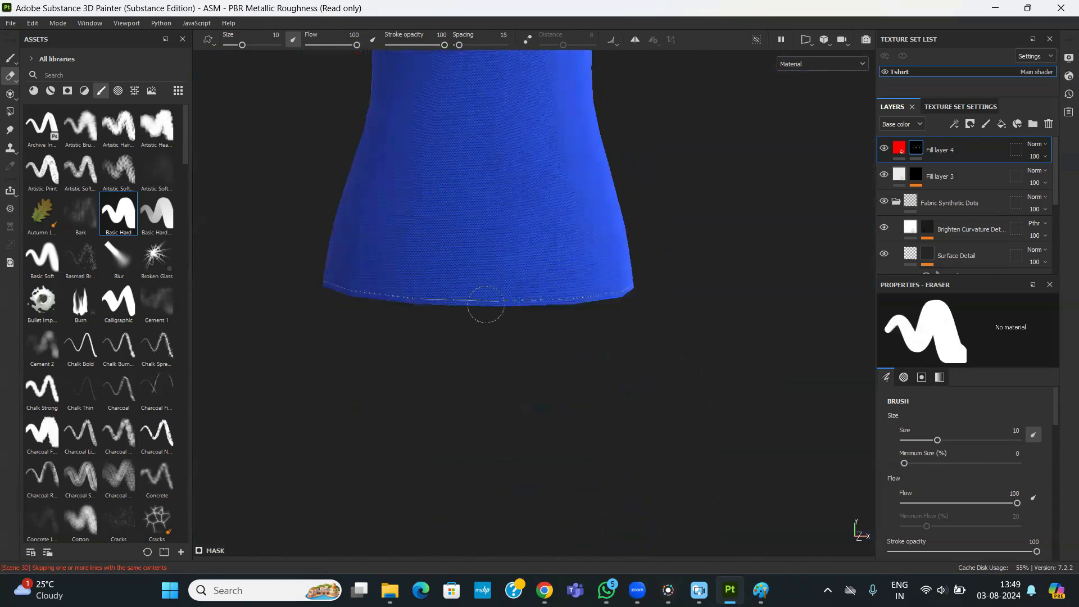
{"action": "left_click", "coordinate": [10, 59]}
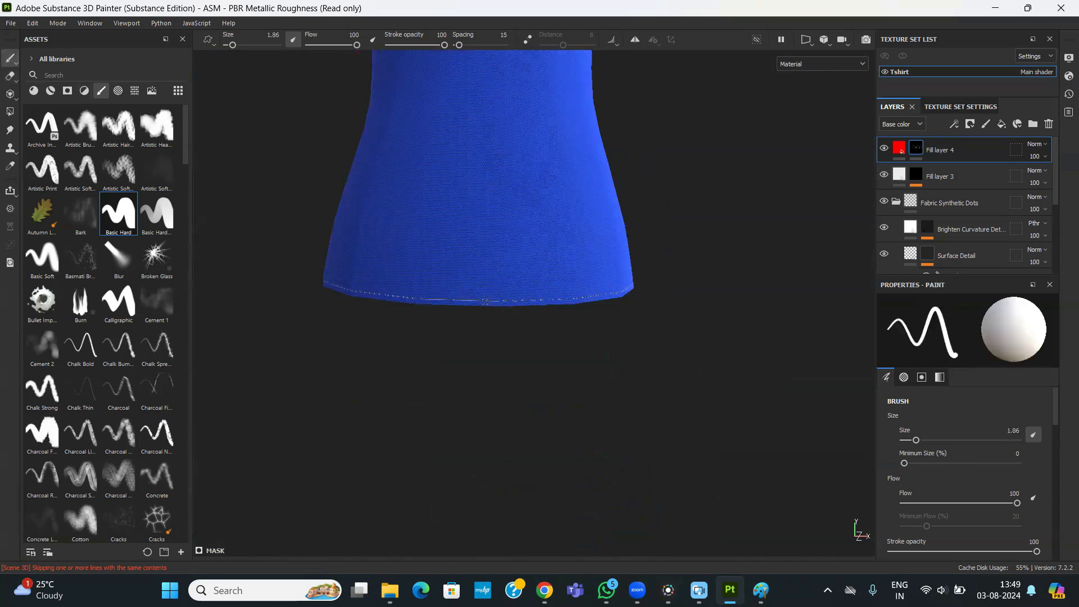
{"action": "left_click_drag", "start_coordinate": [506, 302], "coordinate": [618, 294]}
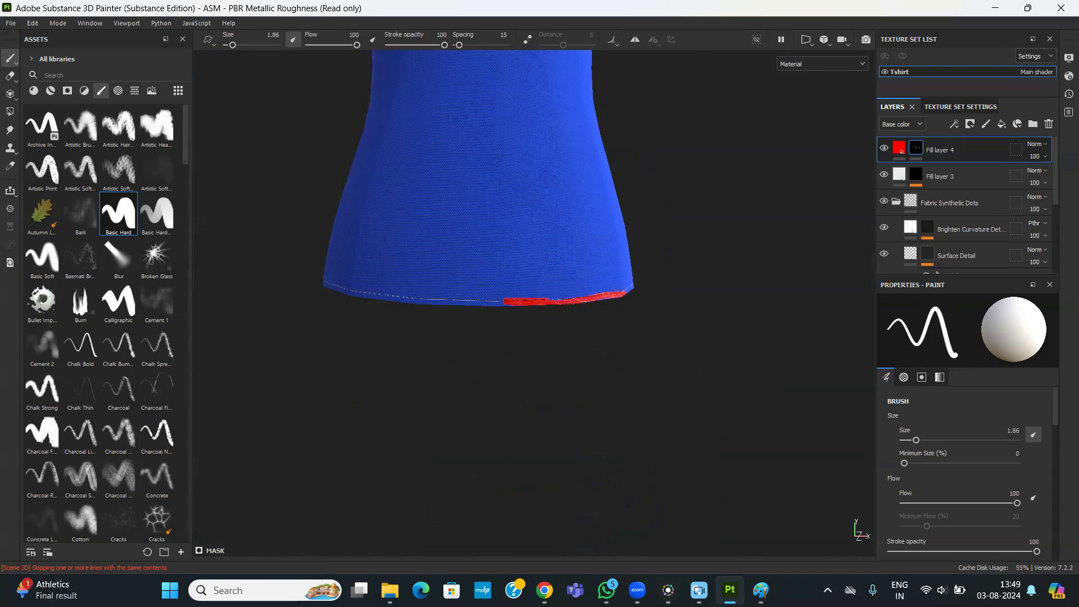
- Paint the lower part of the opposite side seam red and extend the red hem border along both sides of it
{"action": "mouse_move", "coordinate": [609, 373]}
{"action": "left_mouse_down", "text": "alt"}
{"action": "mouse_move", "coordinate": [815, 391]}
{"action": "mouse_move", "coordinate": [663, 390]}
{"action": "mouse_move", "coordinate": [669, 360]}
{"action": "mouse_move", "coordinate": [703, 351]}
{"action": "mouse_move", "coordinate": [689, 276]}
{"action": "mouse_move", "coordinate": [705, 136]}
{"action": "left_mouse_up", "text": "alt"}
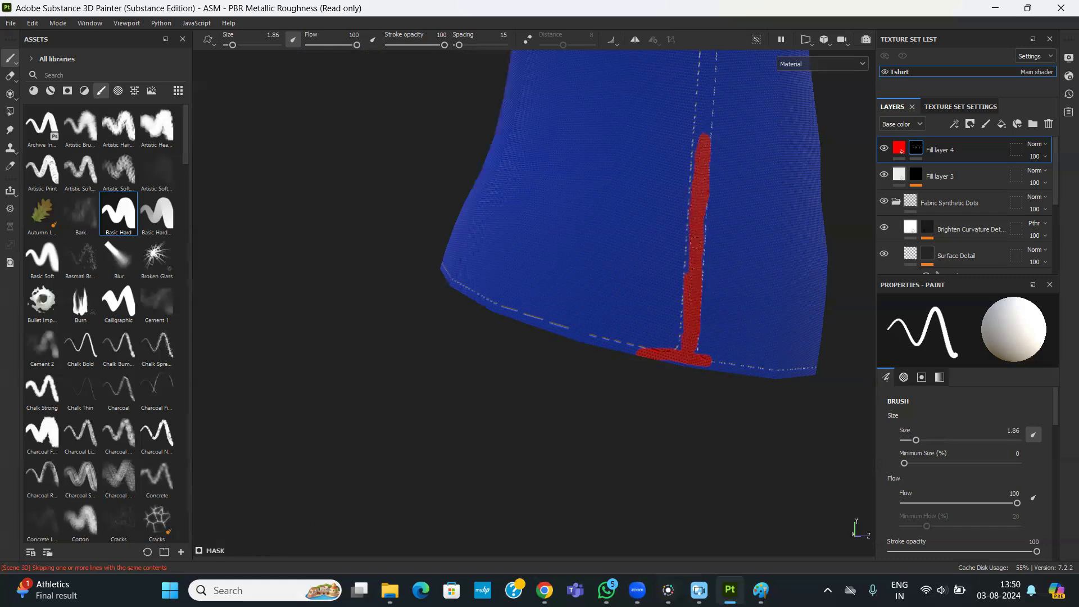
{"action": "mouse_move", "coordinate": [622, 393]}
{"action": "left_mouse_down", "text": "alt"}
{"action": "mouse_move", "coordinate": [528, 398]}
{"action": "mouse_move", "coordinate": [445, 378]}
{"action": "left_mouse_up", "text": "alt"}
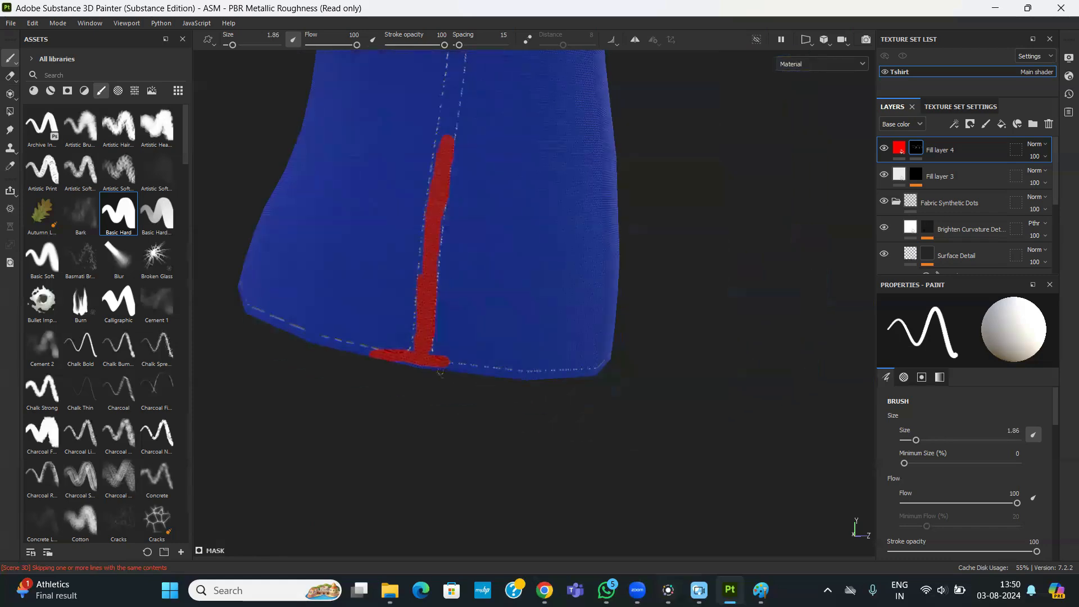
{"action": "left_click_drag", "start_coordinate": [552, 376], "coordinate": [605, 372]}
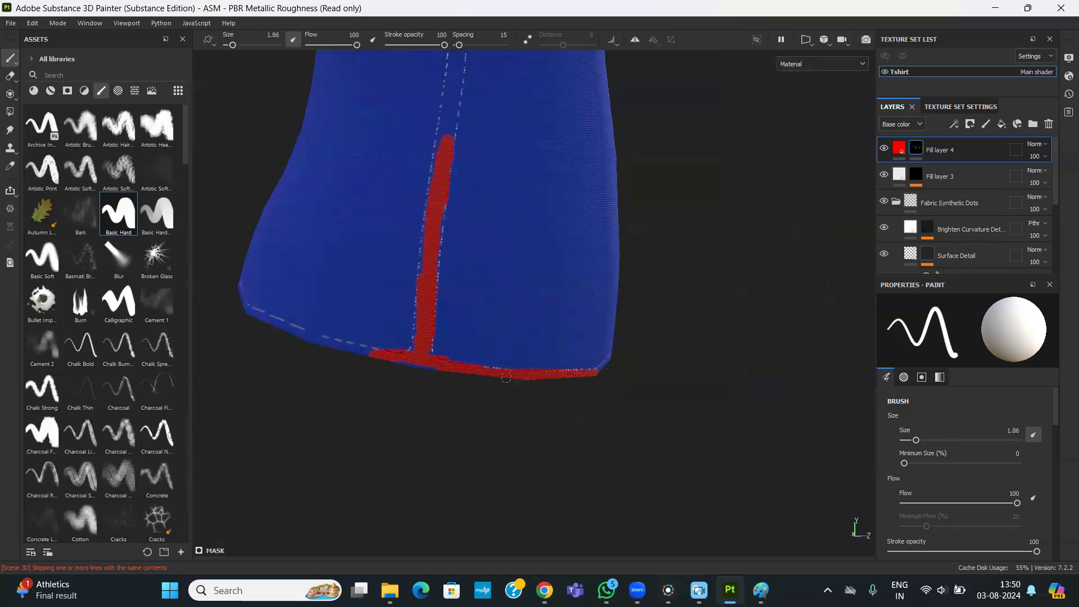
{"action": "left_click_drag", "start_coordinate": [344, 349], "coordinate": [250, 311]}
- Continue the red hem border across the back of the shirt and past the other side seam to the painted front hem
{"action": "mouse_move", "coordinate": [322, 373]}
{"action": "left_mouse_down", "text": "alt"}
{"action": "mouse_move", "coordinate": [376, 388]}
{"action": "mouse_move", "coordinate": [562, 394]}
{"action": "left_mouse_up", "text": "alt"}
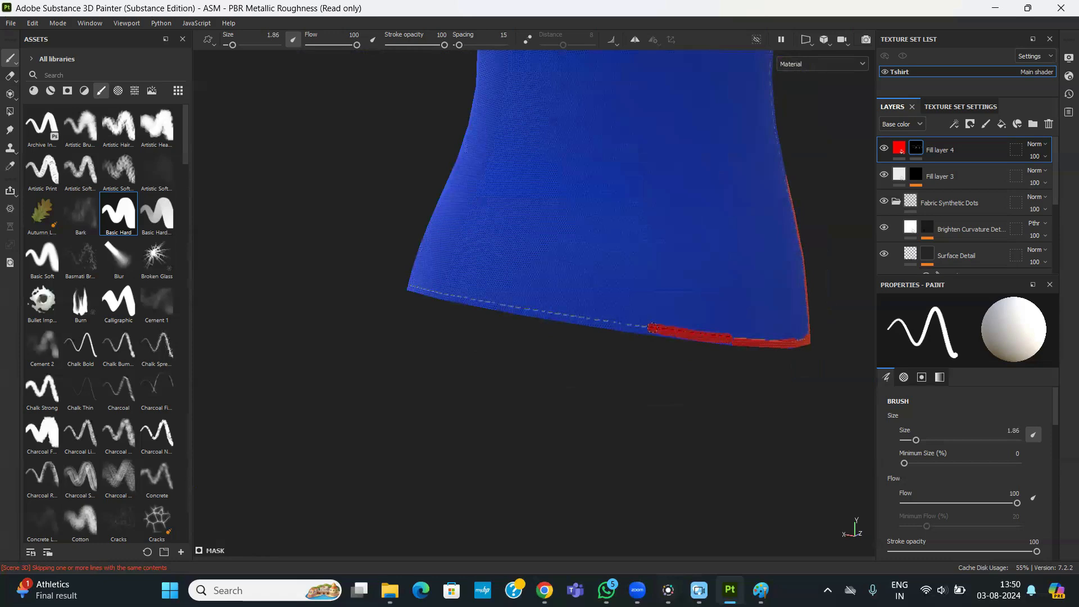
{"action": "left_click_drag", "start_coordinate": [680, 333], "coordinate": [461, 307]}
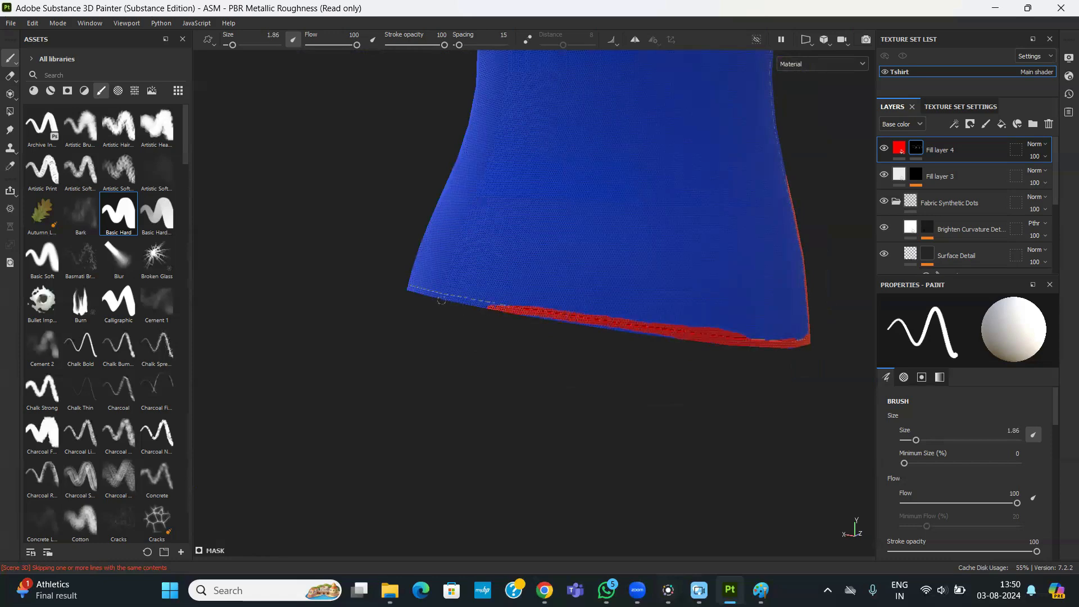
{"action": "left_click", "coordinate": [439, 296], "text": "shift"}
{"action": "mouse_move", "coordinate": [630, 333]}
{"action": "left_mouse_down", "text": "alt"}
{"action": "mouse_move", "coordinate": [682, 366]}
{"action": "mouse_move", "coordinate": [594, 308]}
{"action": "left_mouse_up", "text": "alt"}
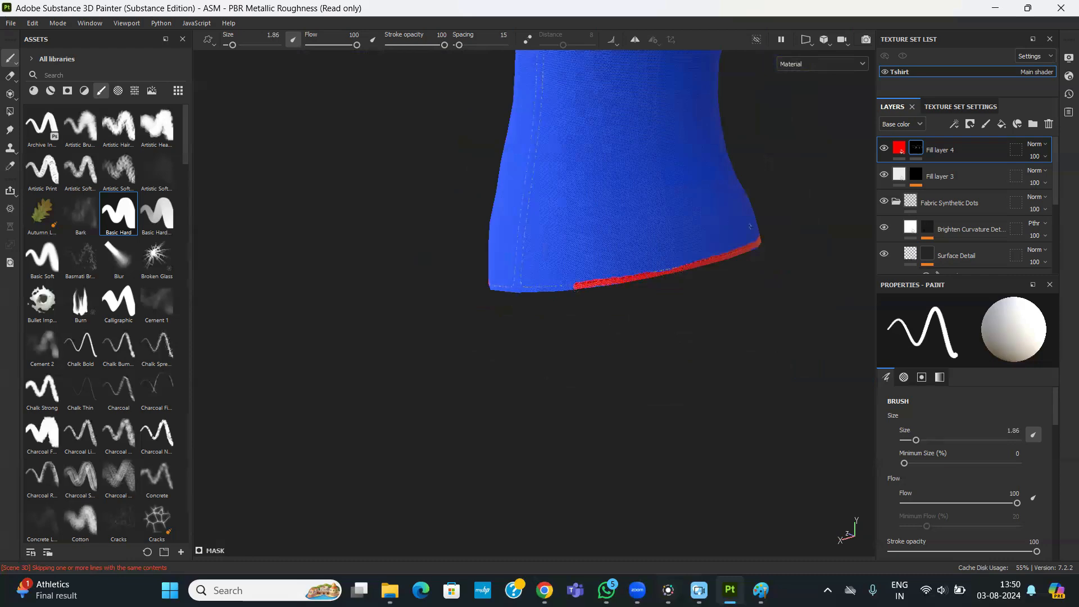
{"action": "middle_click_drag", "start_coordinate": [751, 292], "coordinate": [691, 392], "text": "alt"}
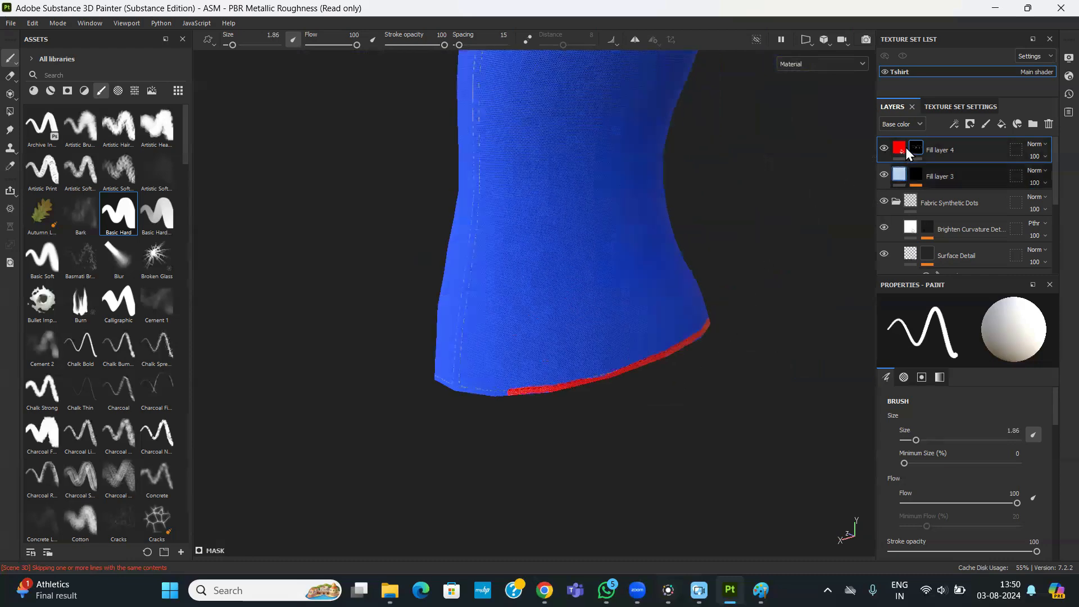
{"action": "left_click_drag", "start_coordinate": [583, 463], "coordinate": [528, 430], "text": "alt"}
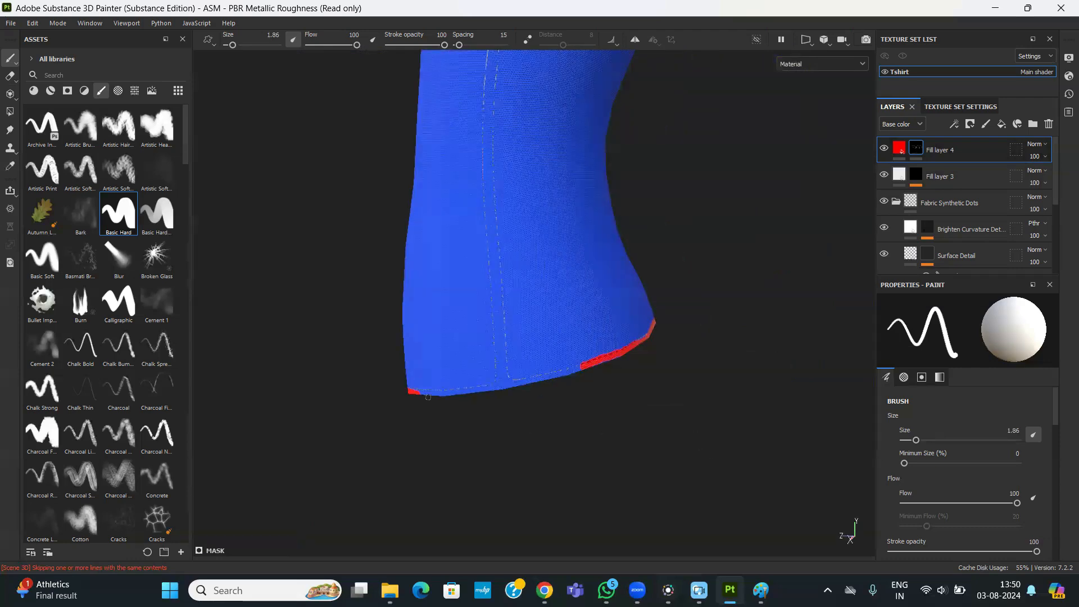
{"action": "left_click_drag", "start_coordinate": [418, 392], "coordinate": [475, 392]}
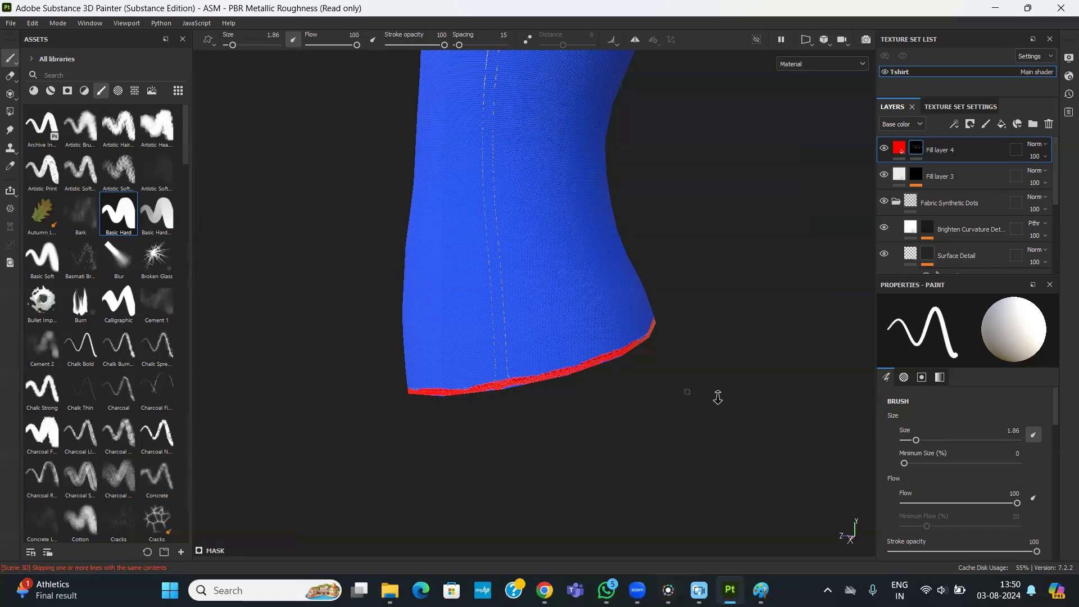
- Paint a red stripe down the side seam from the underarm to the hem border
{"action": "scroll", "coordinate": [569, 287], "scroll_direction": "down", "scroll_amount": 3}
{"action": "middle_click_drag", "start_coordinate": [568, 287], "coordinate": [585, 371], "text": "alt"}
{"action": "left_click_drag", "start_coordinate": [586, 371], "coordinate": [543, 318], "text": "alt"}
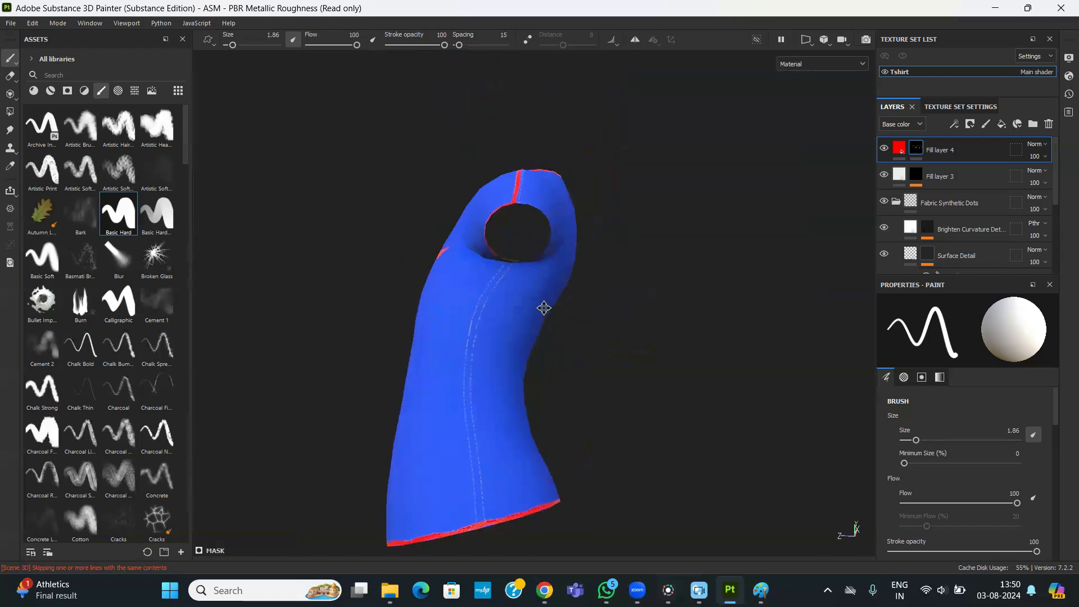
{"action": "middle_click_drag", "start_coordinate": [543, 318], "coordinate": [574, 199], "text": "alt"}
{"action": "scroll", "coordinate": [557, 277], "scroll_direction": "up", "scroll_amount": 3}
{"action": "middle_click_drag", "start_coordinate": [557, 277], "coordinate": [554, 322], "text": "alt"}
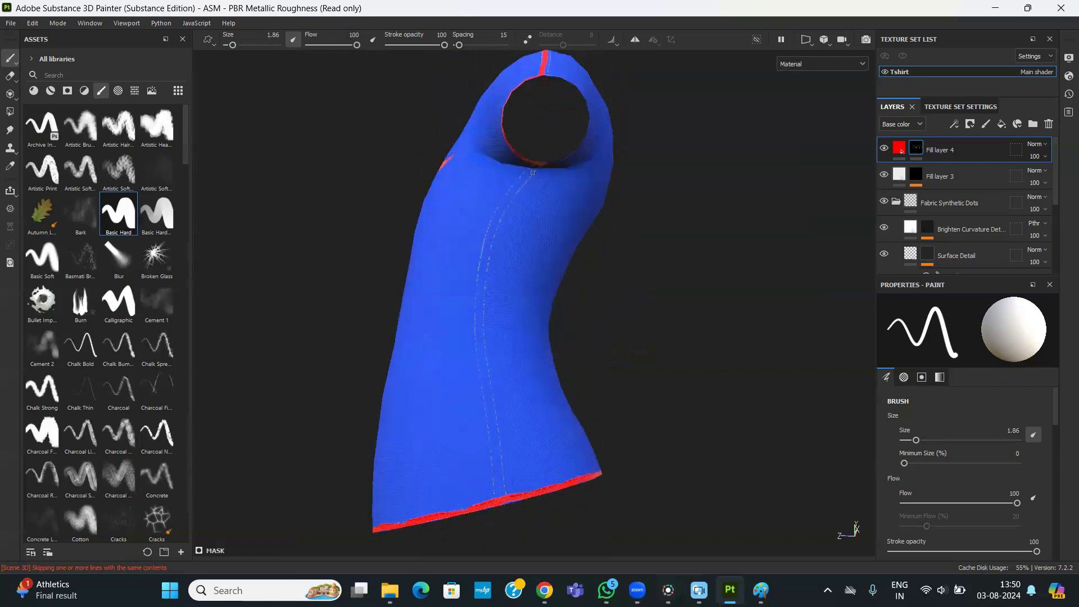
{"action": "left_click_drag", "start_coordinate": [524, 174], "coordinate": [510, 192]}
{"action": "left_click_drag", "start_coordinate": [487, 240], "coordinate": [474, 365]}
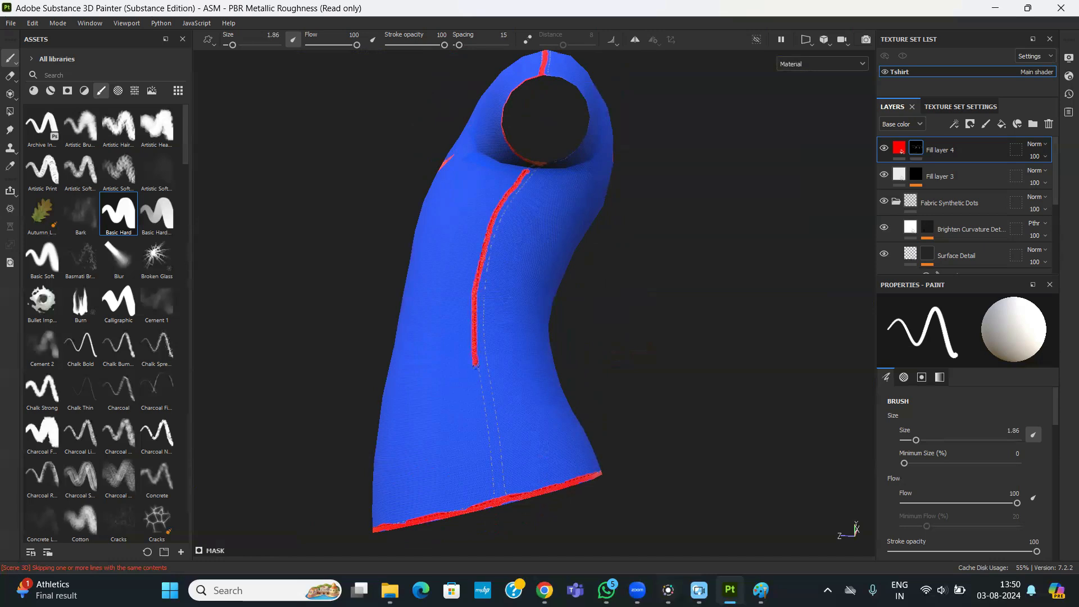
{"action": "left_click_drag", "start_coordinate": [483, 409], "coordinate": [495, 488]}
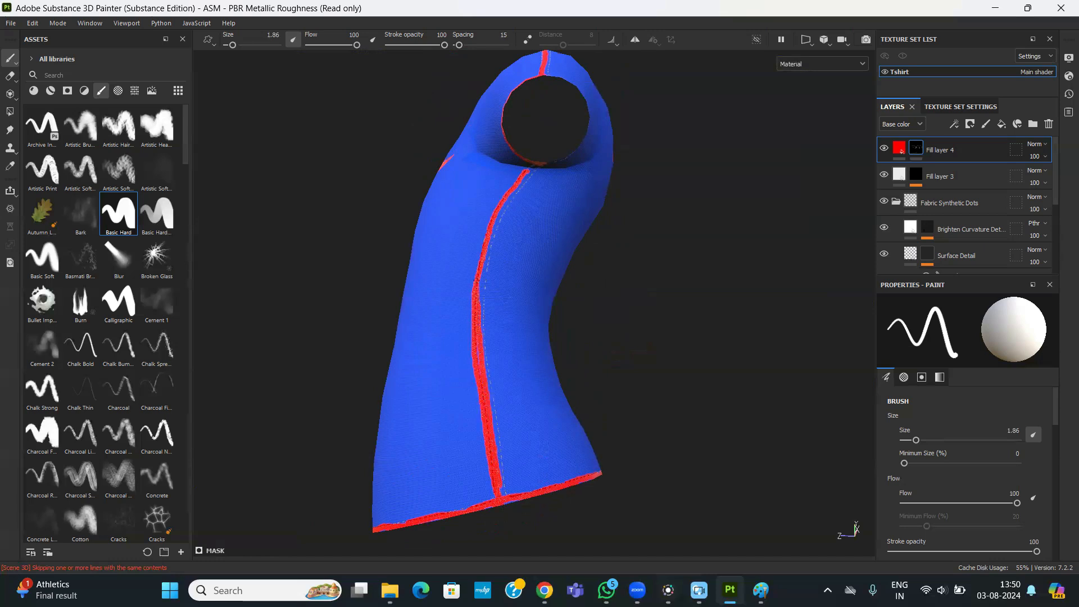
- Finish the red side-seam stripe up to the underarm and fill the unpainted upper part of the opposite side seam with red
{"action": "left_click_drag", "start_coordinate": [509, 188], "coordinate": [523, 165]}
{"action": "left_click_drag", "start_coordinate": [636, 357], "coordinate": [658, 209], "text": "alt"}
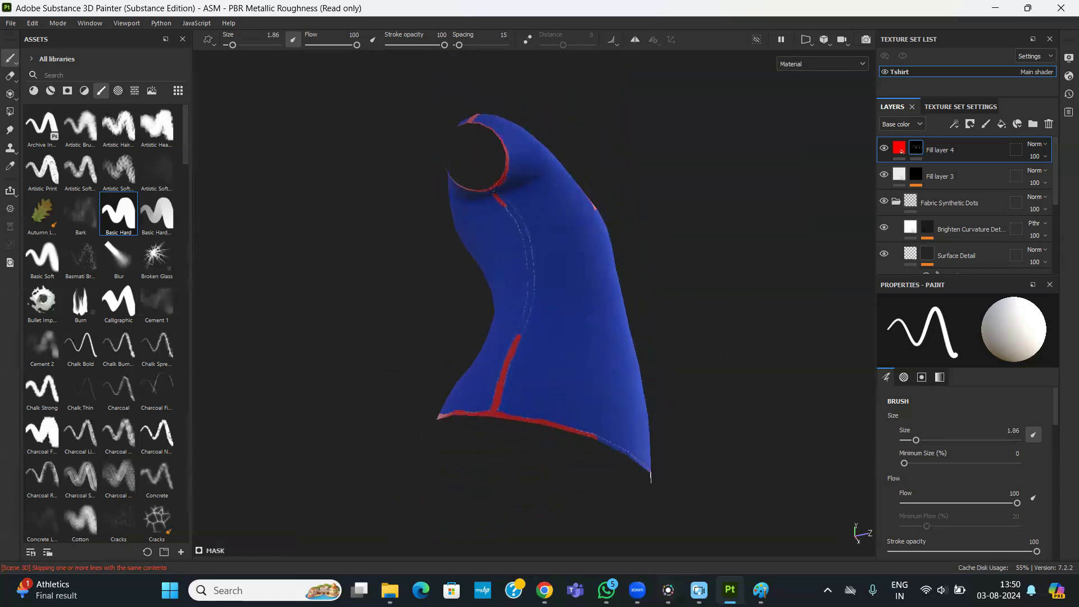
{"action": "left_click_drag", "start_coordinate": [526, 266], "coordinate": [528, 289]}
- Examine the red borders, side-seam stripes and star graphic from the front and both sides of the T-shirt
{"action": "left_click_drag", "start_coordinate": [529, 342], "coordinate": [343, 413], "text": "alt"}
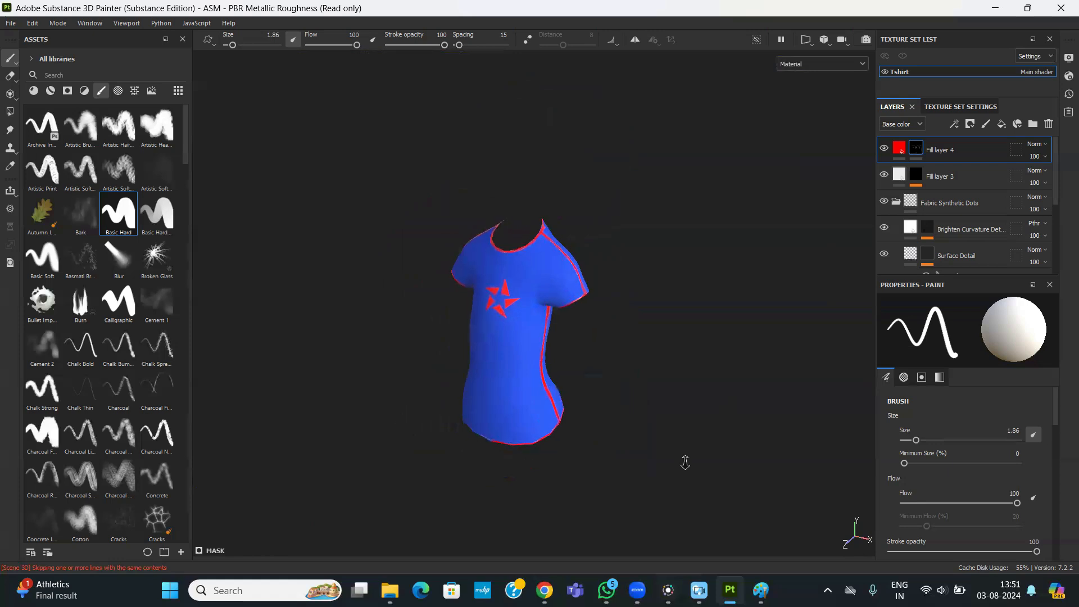
{"action": "right_click_drag", "start_coordinate": [684, 463], "coordinate": [683, 413], "text": "alt"}
{"action": "middle_click_drag", "start_coordinate": [683, 414], "coordinate": [641, 355], "text": "alt"}
{"action": "right_click_drag", "start_coordinate": [641, 355], "coordinate": [672, 330], "text": "alt"}
{"action": "middle_click_drag", "start_coordinate": [672, 330], "coordinate": [688, 352], "text": "alt"}
{"action": "right_click_drag", "start_coordinate": [688, 353], "coordinate": [689, 378], "text": "alt"}
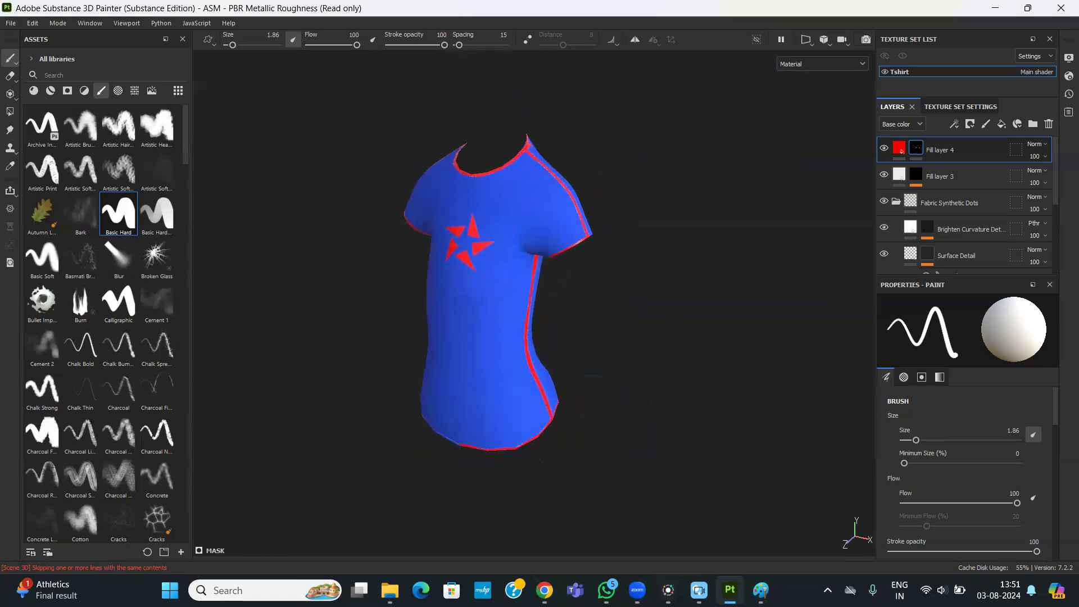
{"action": "left_click_drag", "start_coordinate": [650, 313], "coordinate": [705, 292], "text": "alt"}
{"action": "left_click_drag", "start_coordinate": [512, 405], "coordinate": [675, 402], "text": "alt"}
{"action": "middle_click_drag", "start_coordinate": [522, 388], "coordinate": [529, 278], "text": "alt"}
{"action": "right_click_drag", "start_coordinate": [528, 278], "coordinate": [656, 463], "text": "alt"}
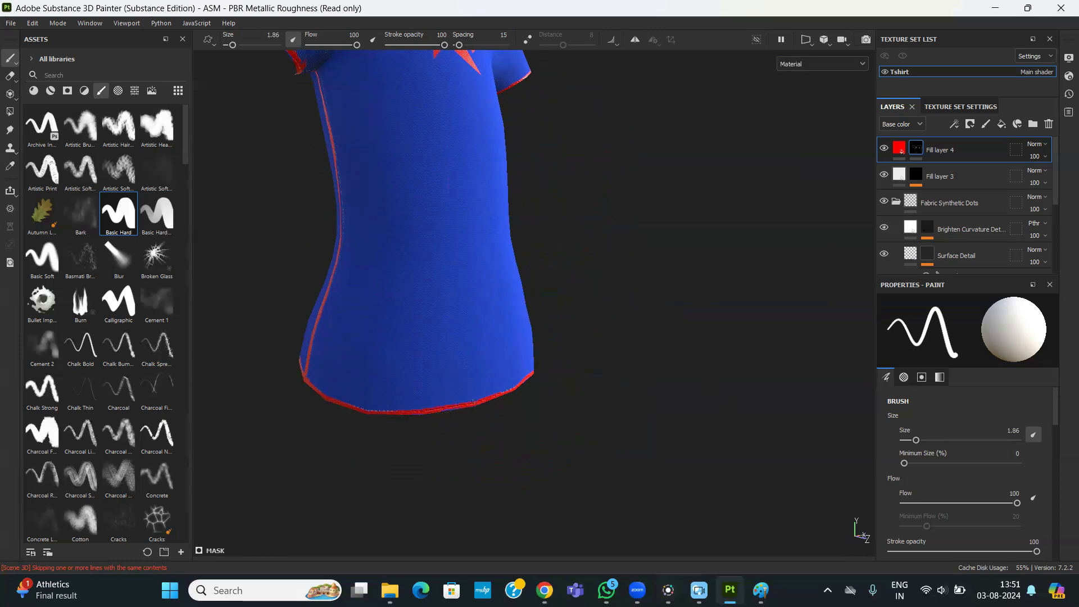
{"action": "right_click_drag", "start_coordinate": [474, 403], "coordinate": [427, 359], "text": "alt"}
{"action": "left_click_drag", "start_coordinate": [427, 359], "coordinate": [764, 355], "text": "alt"}
{"action": "middle_click_drag", "start_coordinate": [535, 336], "coordinate": [630, 355], "text": "alt"}
{"action": "left_click_drag", "start_coordinate": [630, 355], "coordinate": [697, 345], "text": "alt"}
{"action": "right_click_drag", "start_coordinate": [696, 345], "coordinate": [565, 264], "text": "alt"}
{"action": "middle_click_drag", "start_coordinate": [565, 264], "coordinate": [568, 352], "text": "alt"}
{"action": "mouse_move", "coordinate": [568, 352]}
{"action": "left_mouse_down", "text": "alt"}
{"action": "mouse_move", "coordinate": [701, 336]}
{"action": "mouse_move", "coordinate": [579, 326]}
{"action": "mouse_move", "coordinate": [771, 320]}
{"action": "left_mouse_up", "text": "alt"}
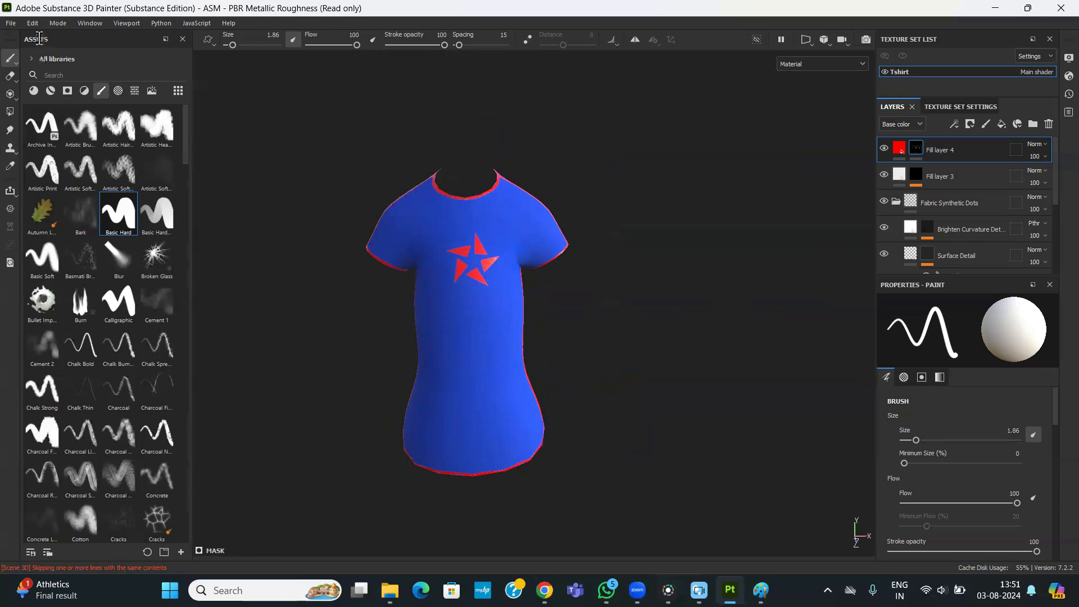
- Open the texture export settings and browse to the ToonGirl folder for the output directory
{"action": "left_click", "coordinate": [13, 23]}
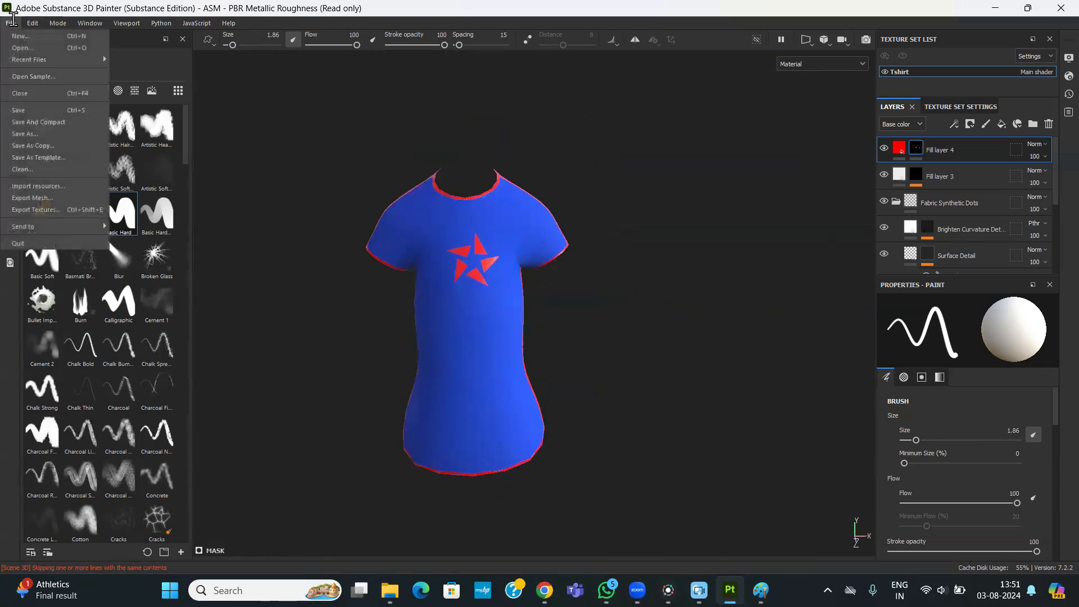
{"action": "left_click", "coordinate": [26, 206]}
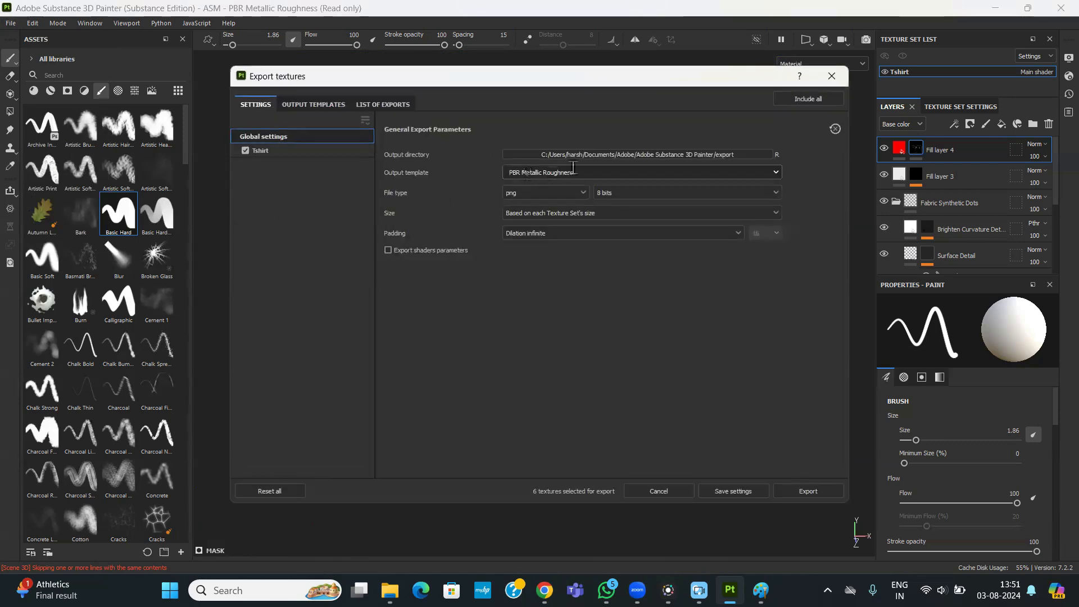
{"action": "left_click", "coordinate": [577, 153]}
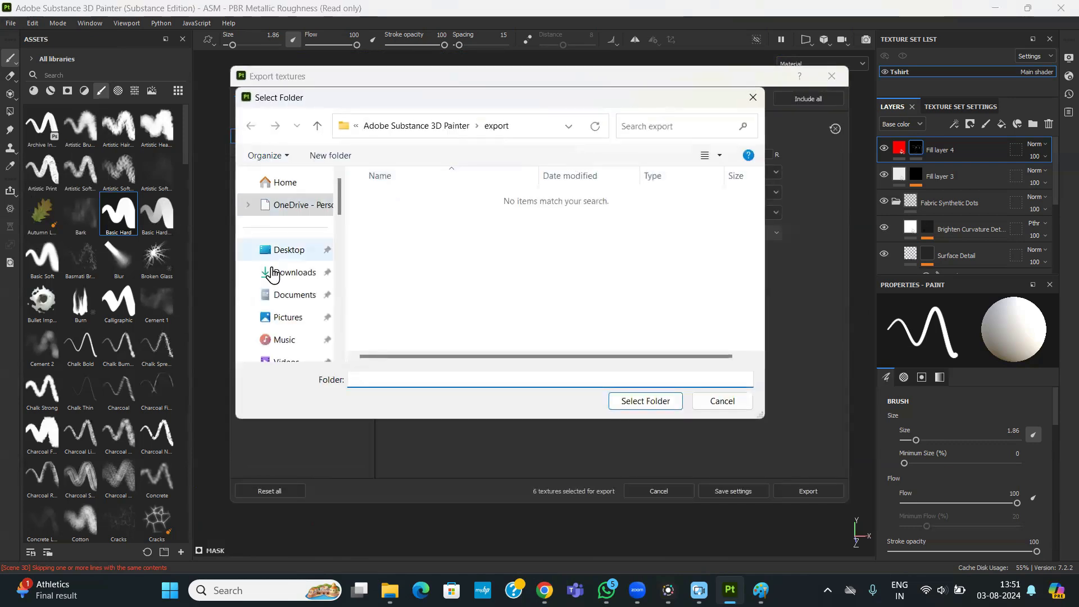
{"action": "scroll", "coordinate": [290, 304], "scroll_direction": "down", "scroll_amount": 5}
{"action": "scroll", "coordinate": [284, 298], "scroll_direction": "up", "scroll_amount": 5}
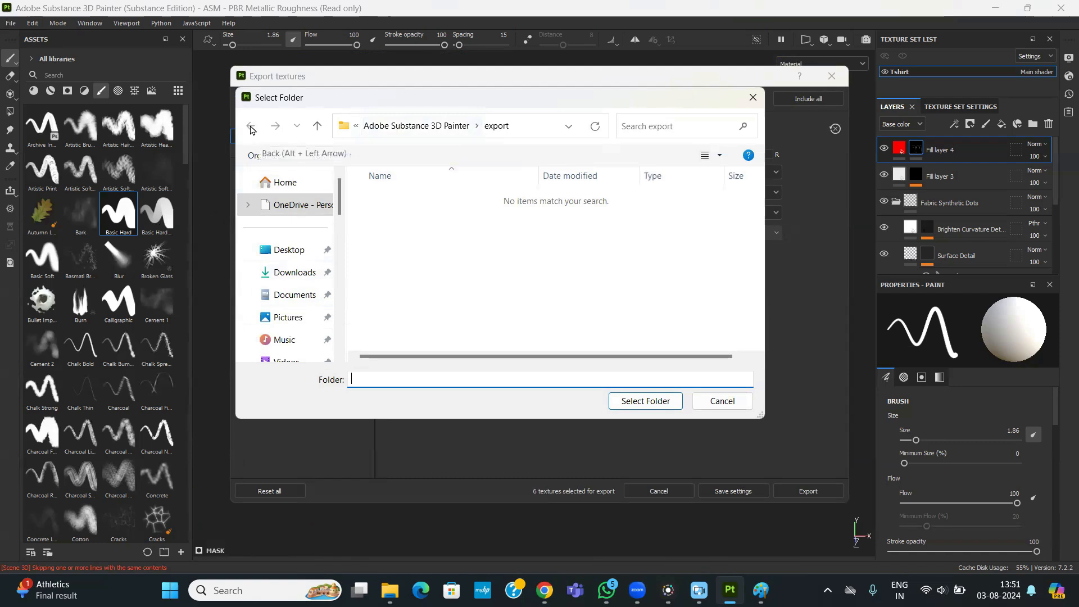
{"action": "left_click", "coordinate": [344, 125]}
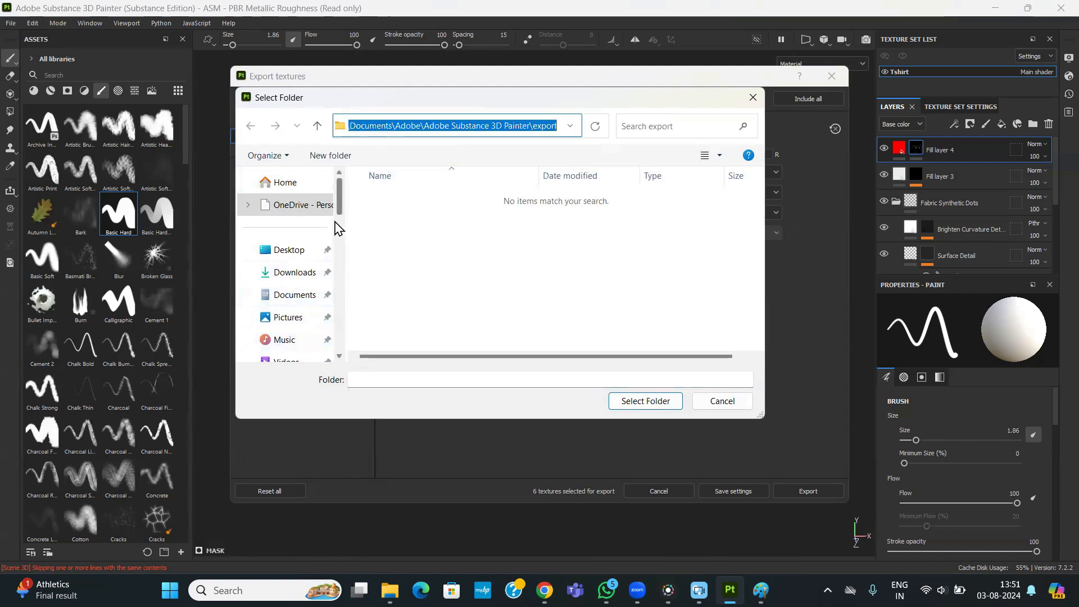
{"action": "scroll", "coordinate": [339, 245], "scroll_direction": "down", "scroll_amount": 1}
{"action": "left_click_drag", "start_coordinate": [339, 244], "coordinate": [330, 336]}
{"action": "scroll", "coordinate": [330, 336], "scroll_direction": "down", "scroll_amount": 2}
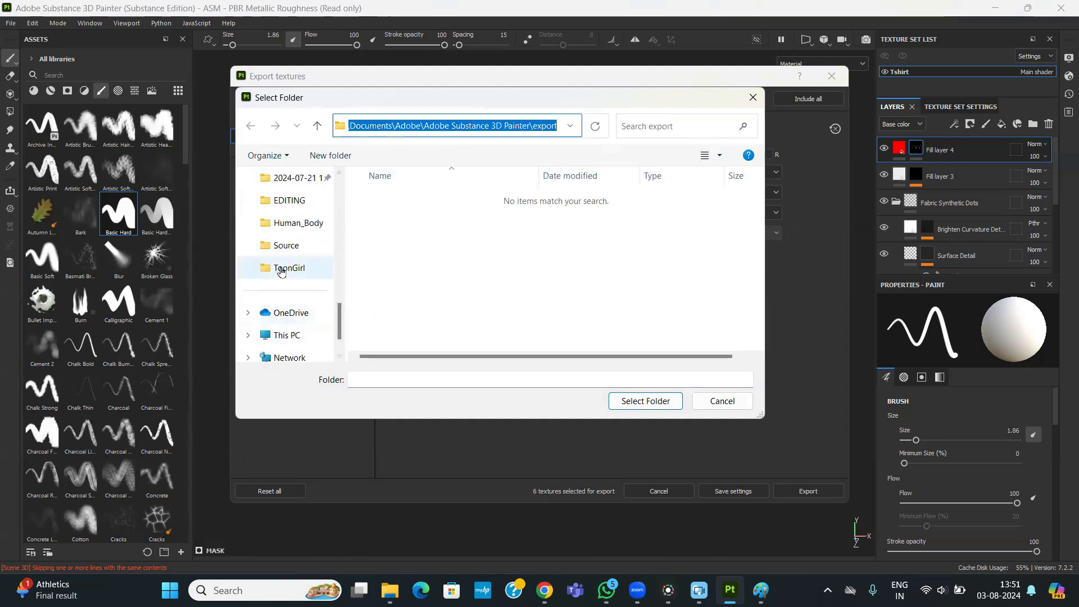
{"action": "left_click", "coordinate": [281, 268]}
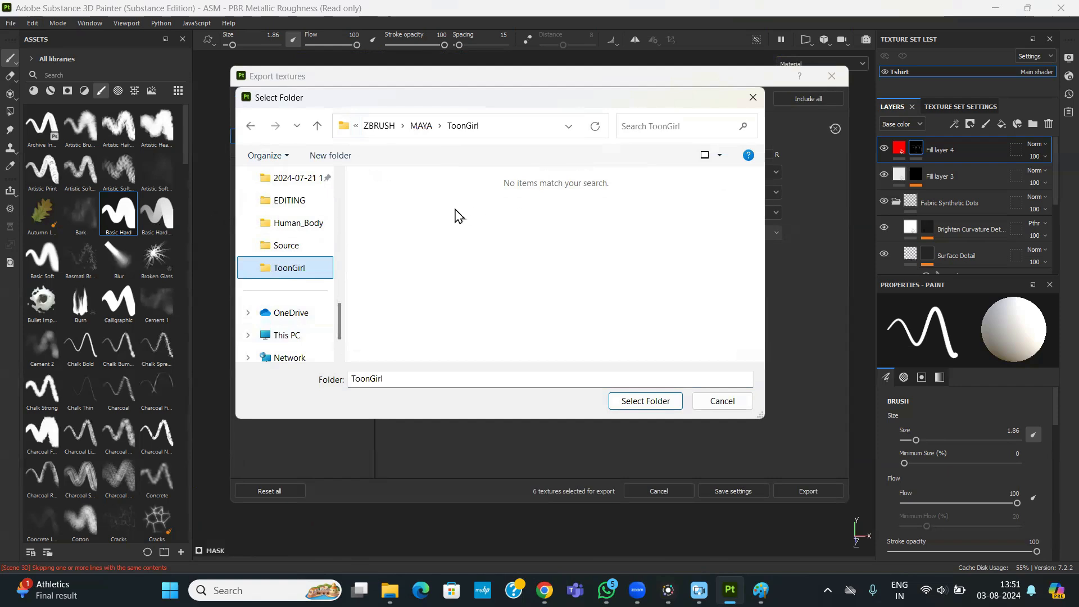
- Create a folder named Substance inside ToonGirl and set it as the texture output directory
{"action": "left_click", "coordinate": [323, 159]}
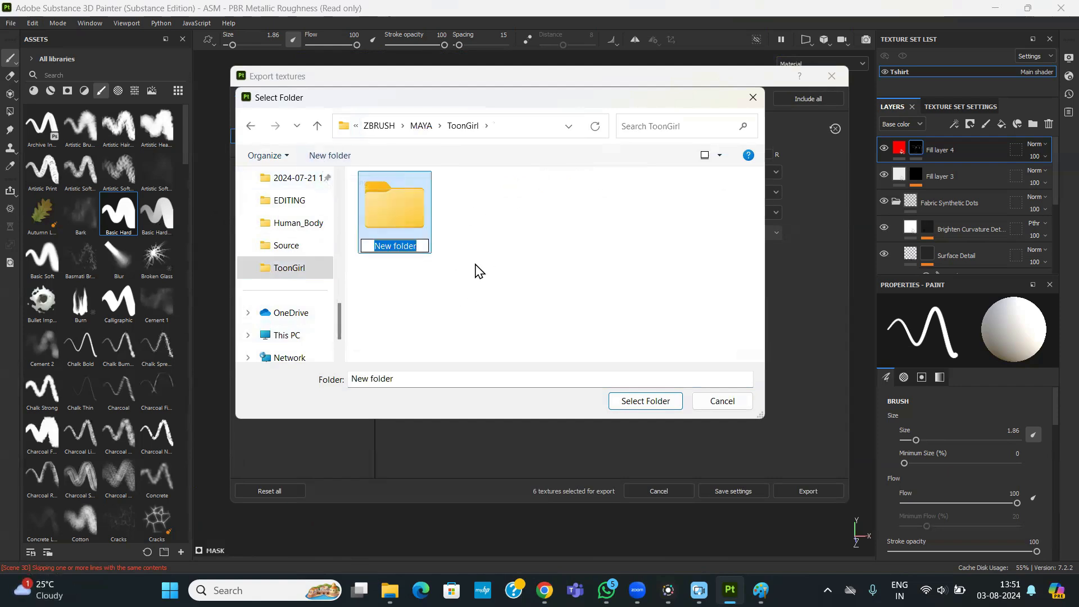
{"action": "type", "text": "Sub"}
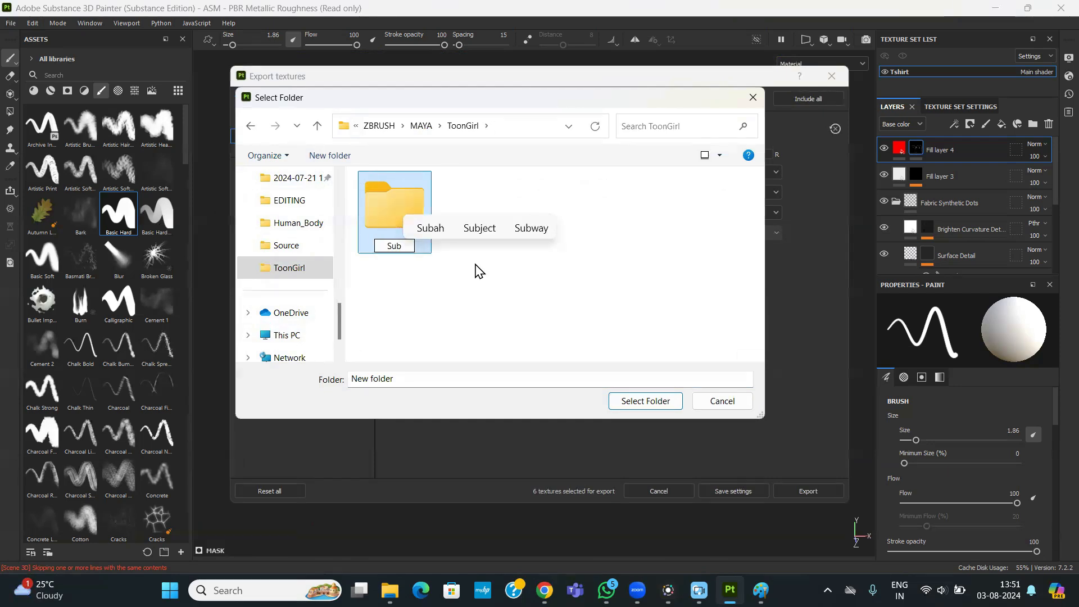
{"action": "type", "text": "stance"}
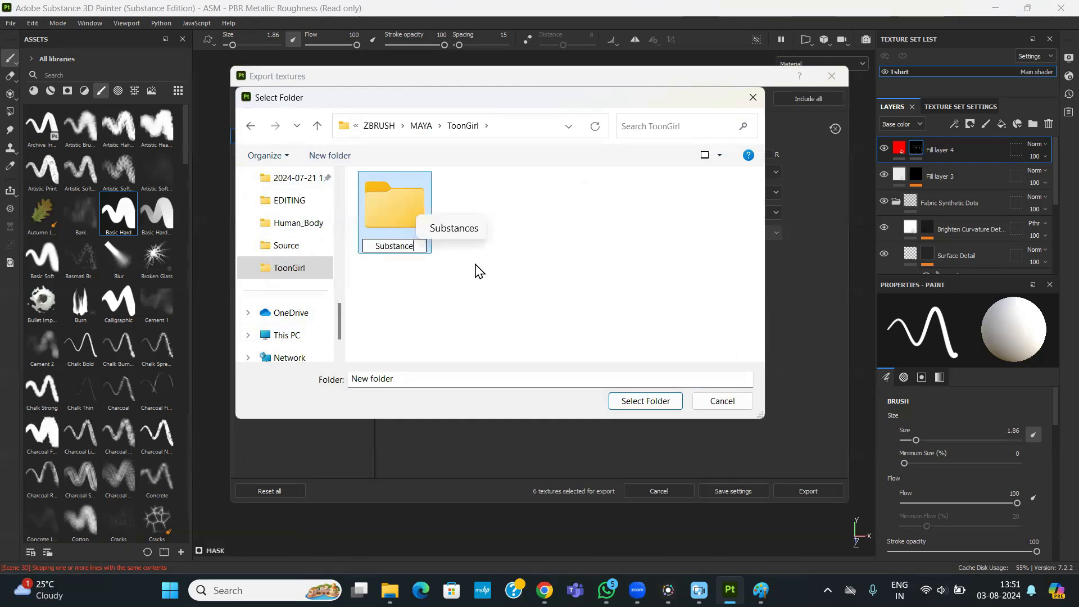
{"action": "left_click", "coordinate": [432, 306]}
{"action": "left_click", "coordinate": [410, 231]}
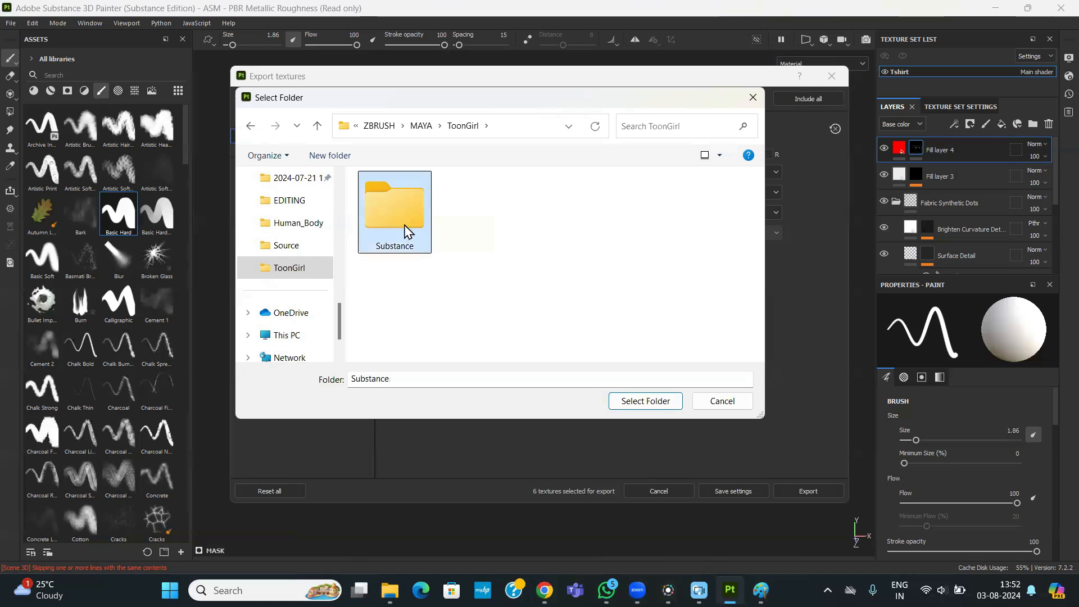
{"action": "left_click", "coordinate": [646, 402]}
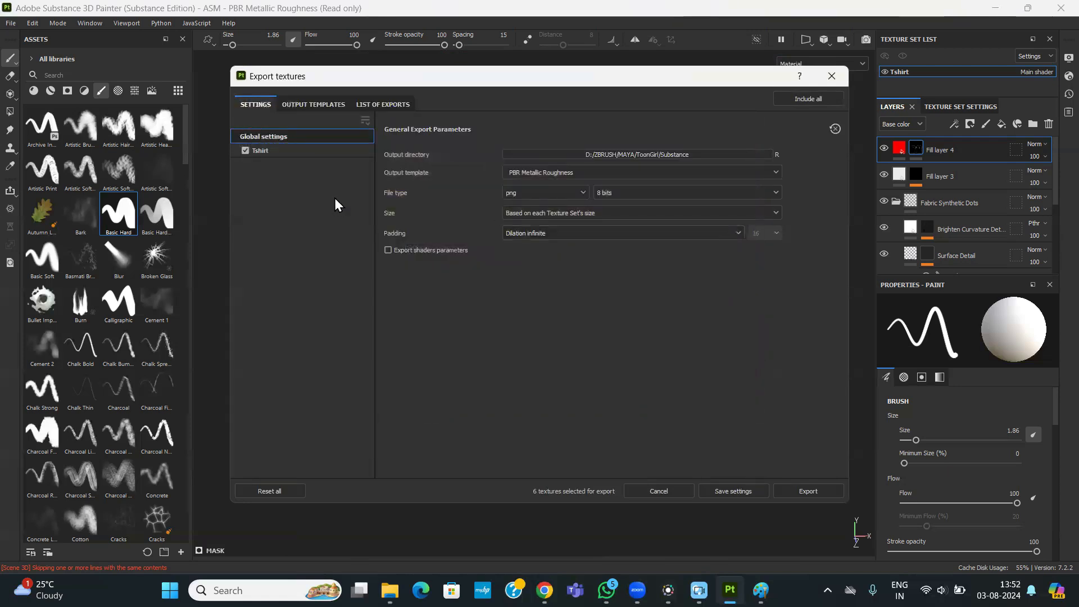